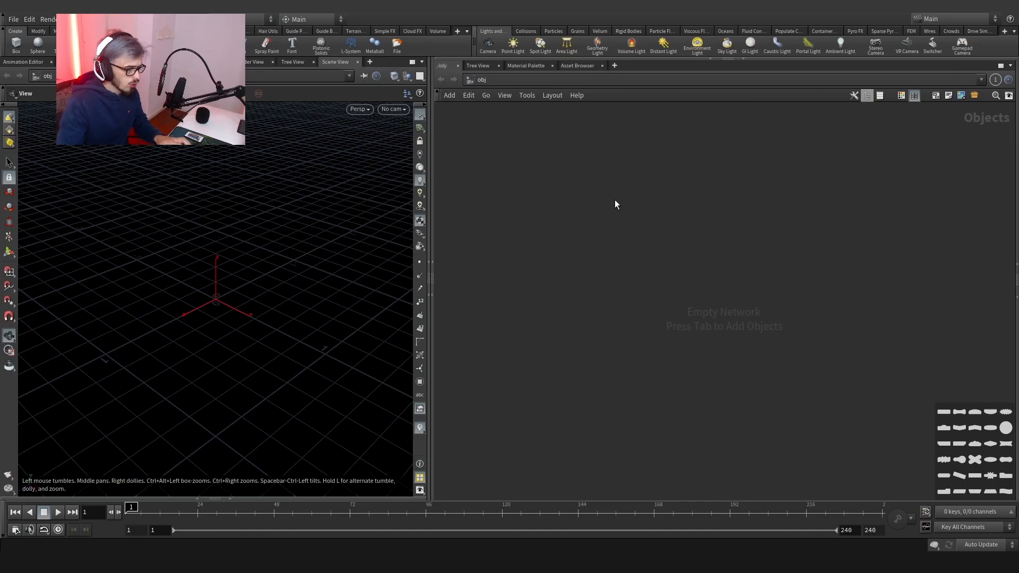
# Create a box object in the empty object network and go inside it to its geometry network.
pyautogui.press('Tab')
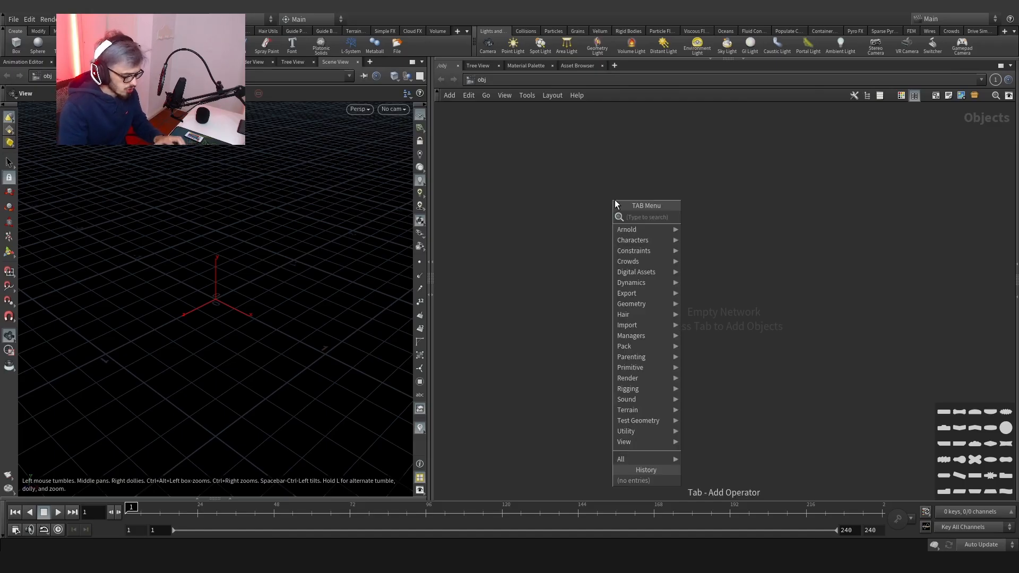
pyautogui.write('geo')
pyautogui.press('Return')
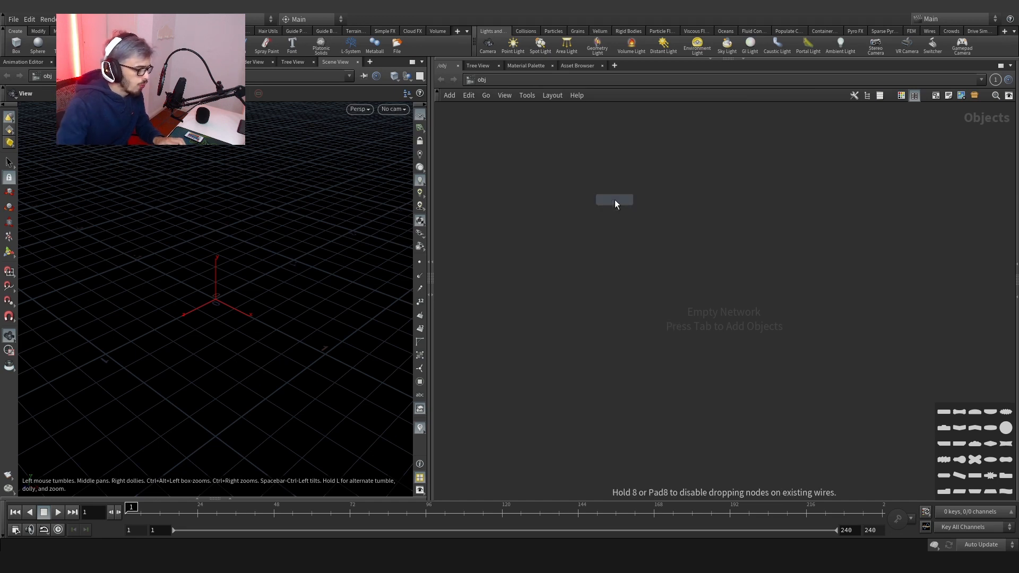
pyautogui.click(614, 199)
pyautogui.doubleClick(614, 200)
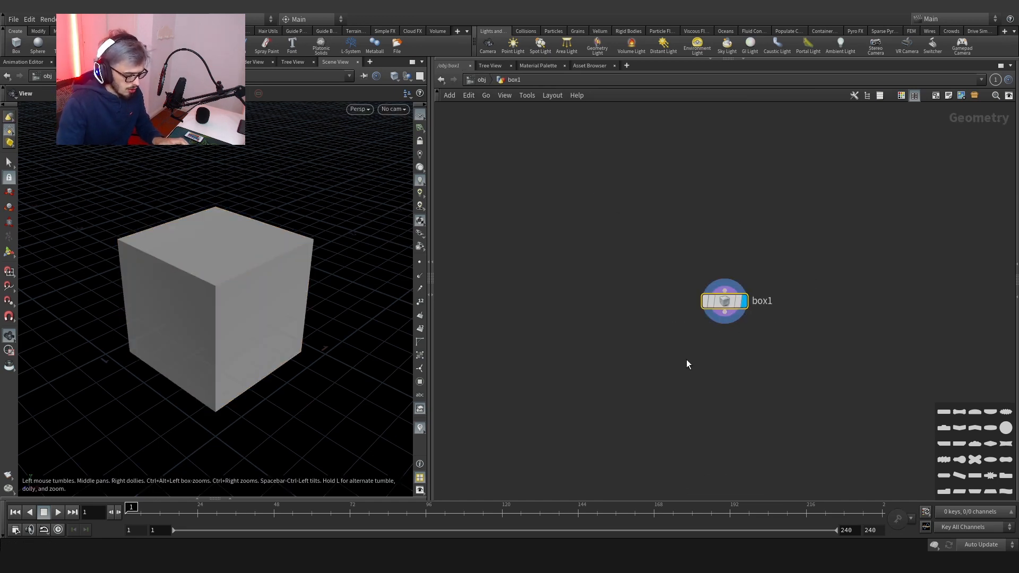
# Show the box's parameters and link its Center Y to half of its Size Y through a relative reference.
pyautogui.press('p')
pyautogui.rightClick(949, 154)
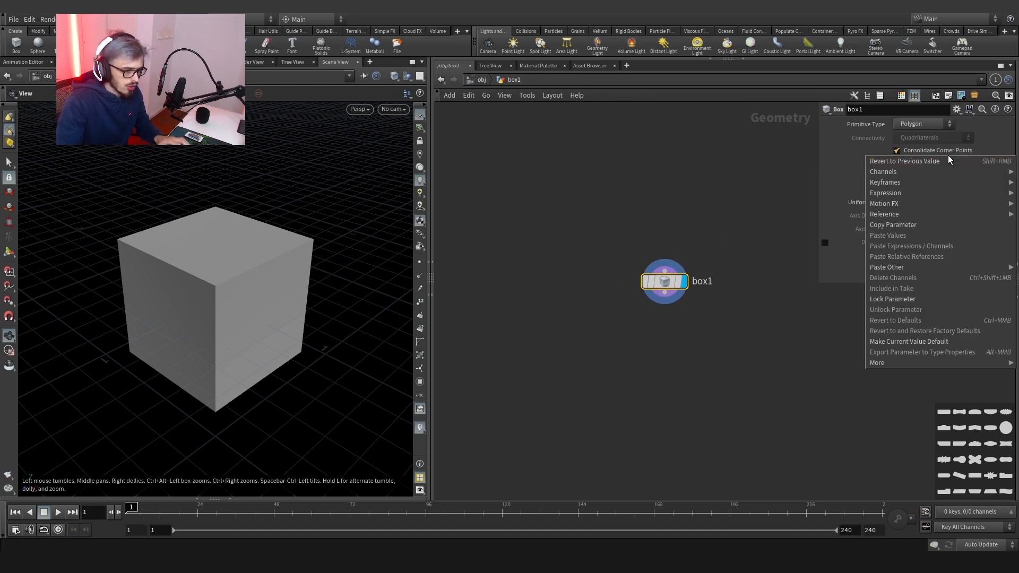
pyautogui.click(850, 156)
pyautogui.rightClick(953, 169)
pyautogui.rightClick(953, 164)
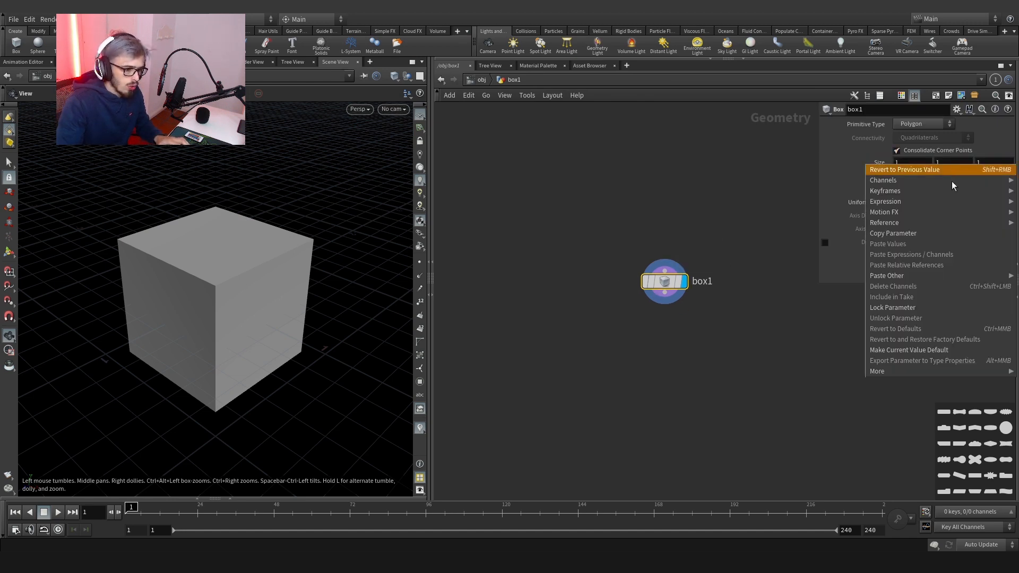
pyautogui.click(939, 233)
pyautogui.rightClick(941, 176)
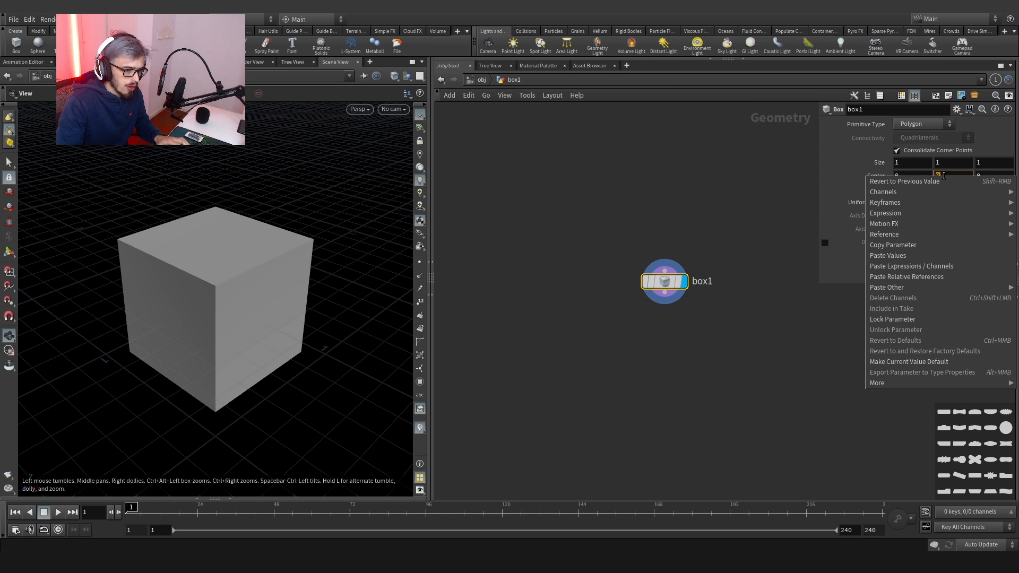
pyautogui.click(939, 277)
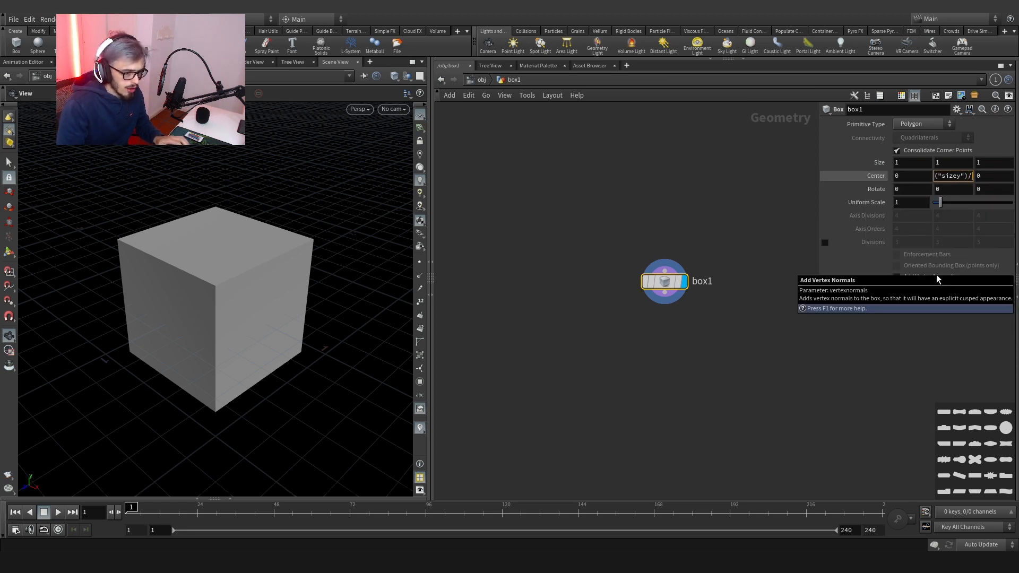
pyautogui.press('Return')
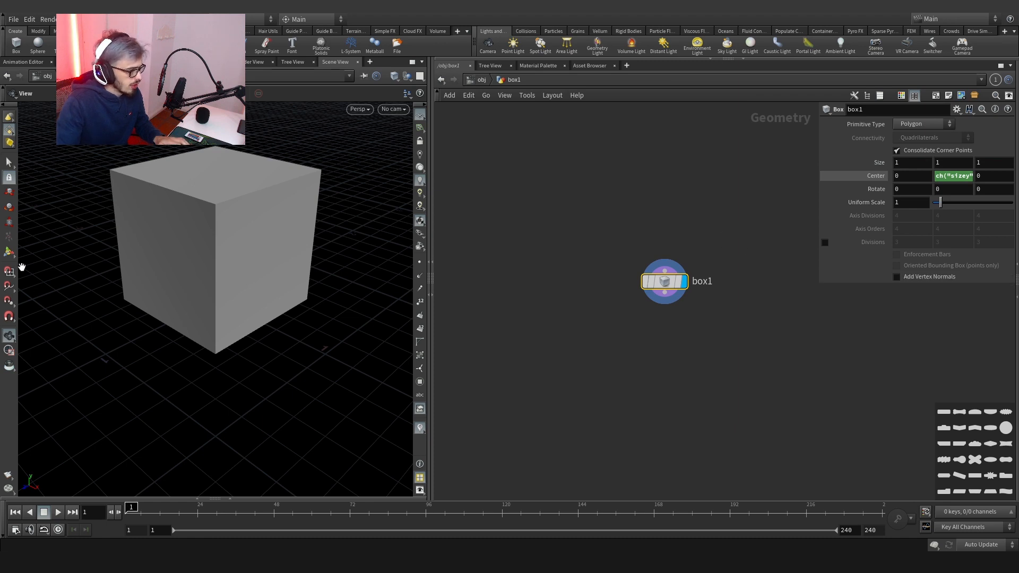
# Reshape the box with its viewport handles into a thin upright panel, Size Y about 1.59 and Size Z about 0.037.
pyautogui.click(8, 256)
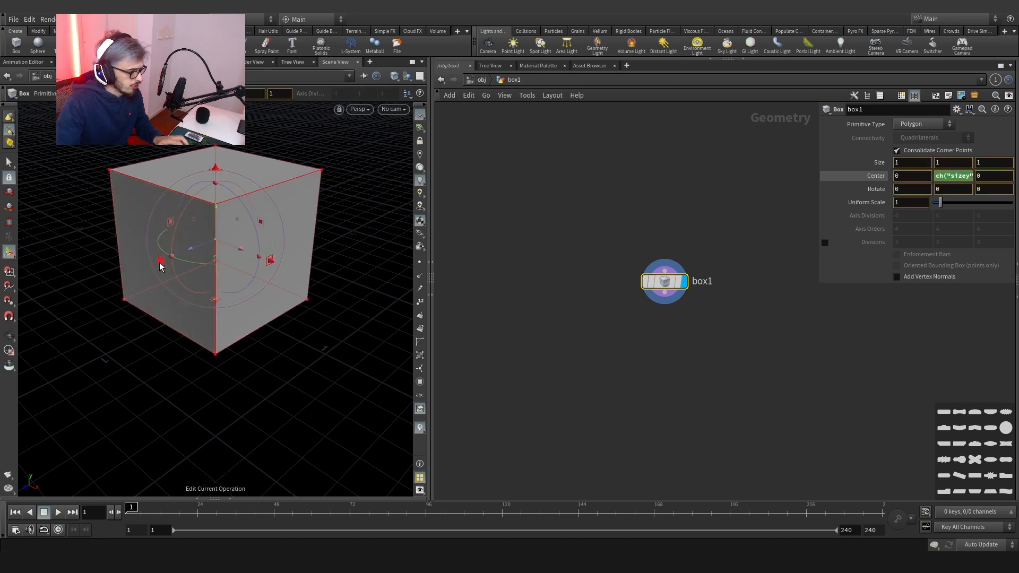
pyautogui.moveTo(164, 265); pyautogui.dragTo(205, 252)
pyautogui.moveTo(215, 167); pyautogui.dragTo(215, 88)
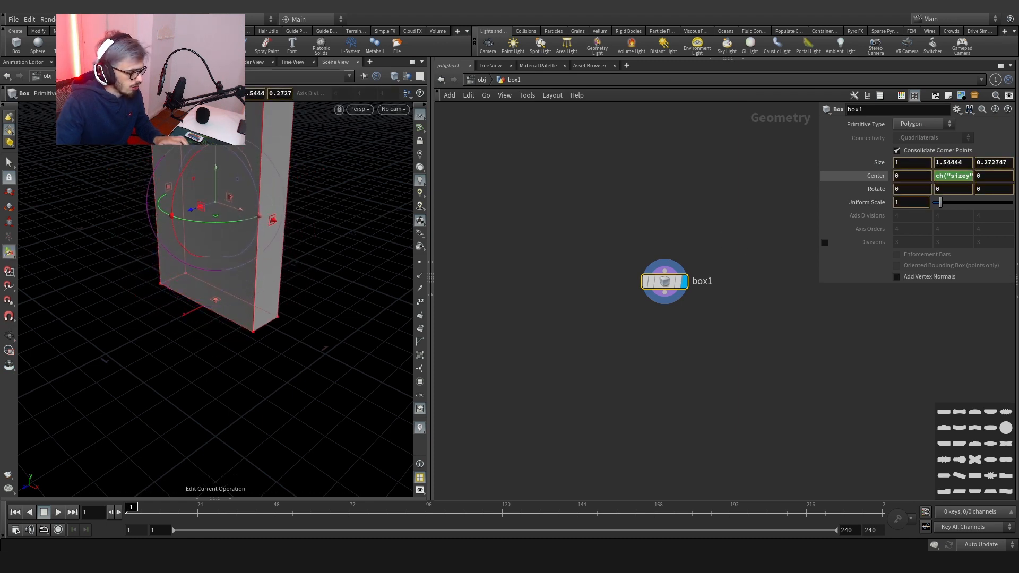
pyautogui.scroll(-4, 261, 192)
pyautogui.keyDown('alt'); pyautogui.moveTo(261, 193); pyautogui.dragTo(261, 235, button='middle'); pyautogui.keyUp('alt')
pyautogui.moveTo(223, 244); pyautogui.dragTo(269, 216)
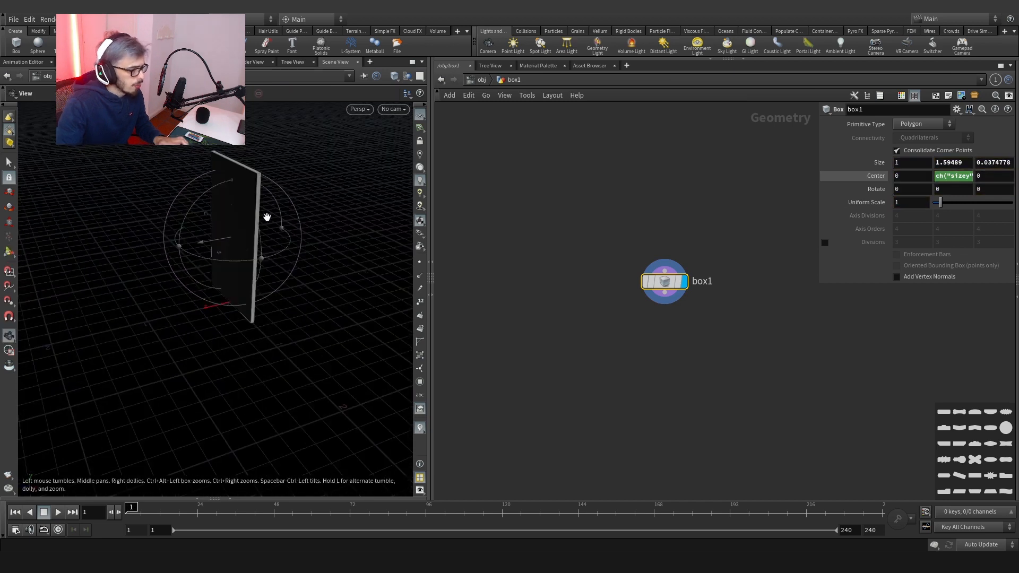
# Add a Copy and Transform node fed by the box and make it the displayed node.
pyautogui.moveTo(664, 293); pyautogui.dragTo(674, 396)
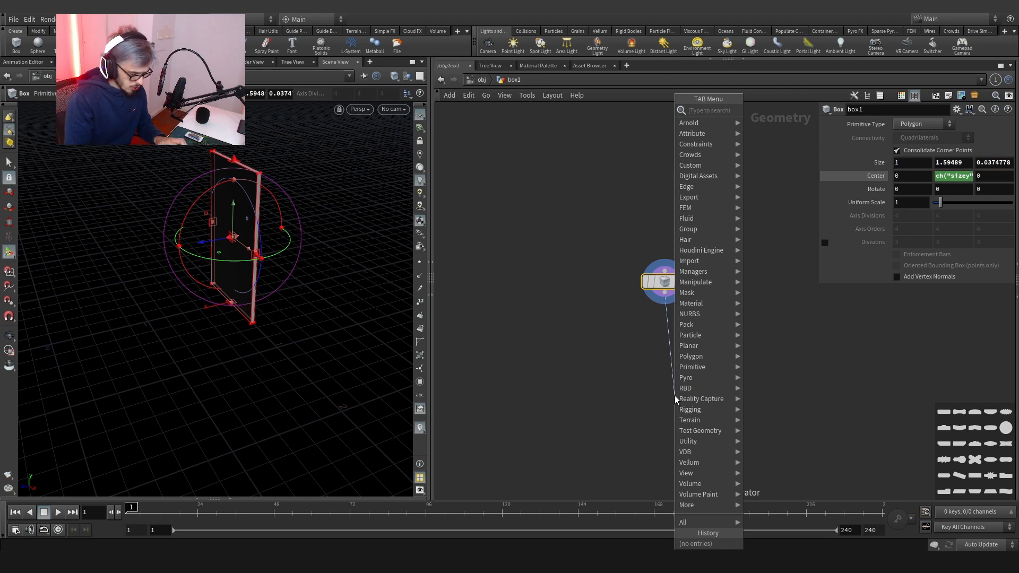
pyautogui.write('copy')
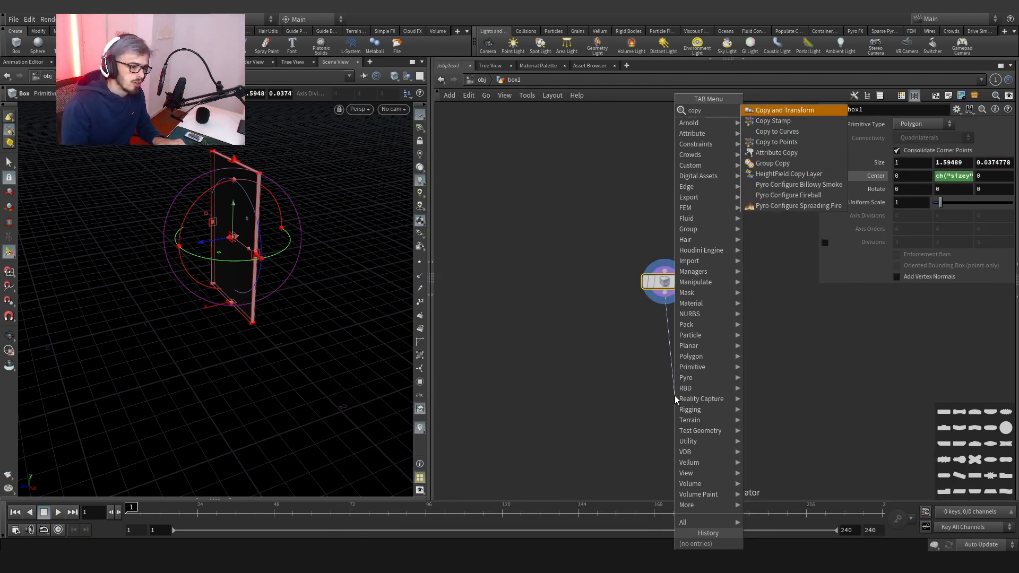
pyautogui.press('Return')
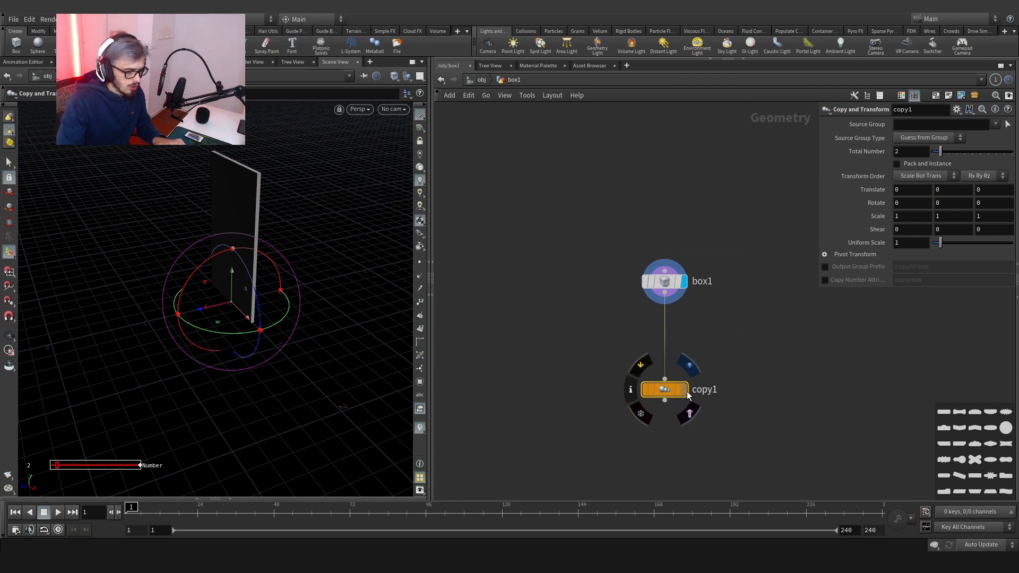
pyautogui.click(685, 391)
# Link the Copy and Transform node's Translate Y to the box's Size Y as a relative reference.
pyautogui.click(684, 285)
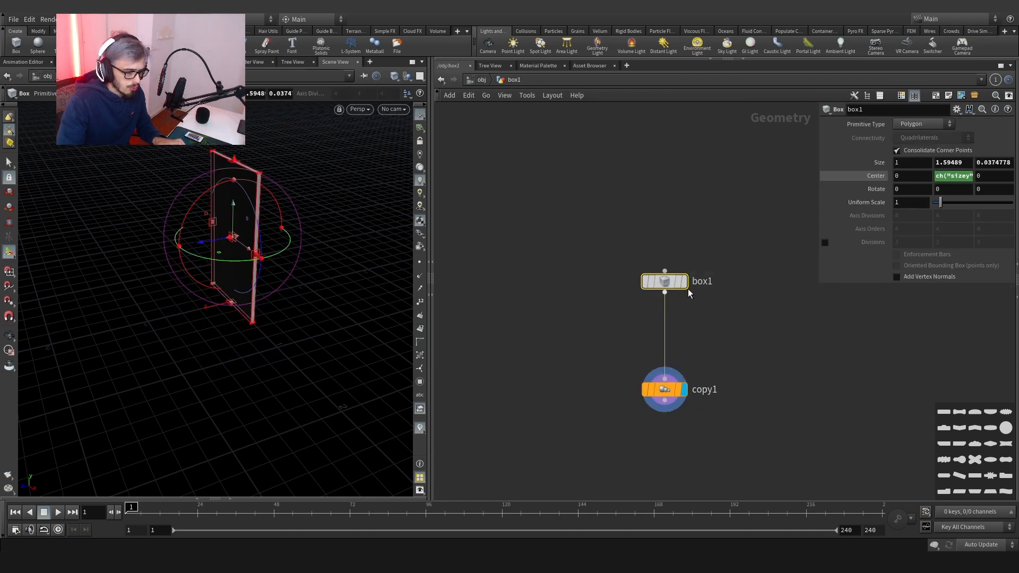
pyautogui.rightClick(943, 162)
pyautogui.click(931, 223)
pyautogui.click(665, 389)
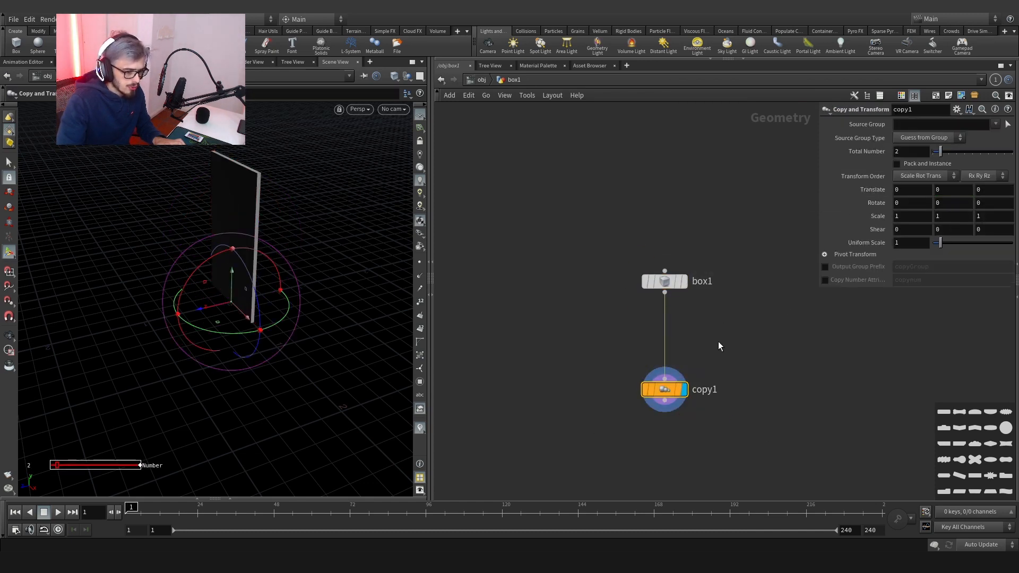
pyautogui.rightClick(940, 195)
pyautogui.click(941, 295)
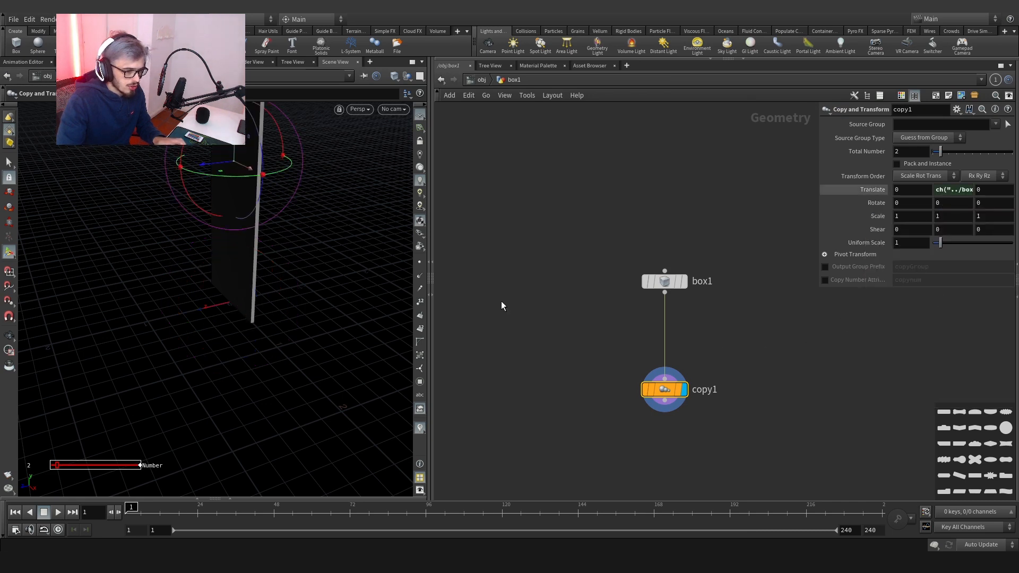
# Switch the viewport shading to Flat Wire Shaded.
pyautogui.moveTo(255, 229); pyautogui.dragTo(306, 300)
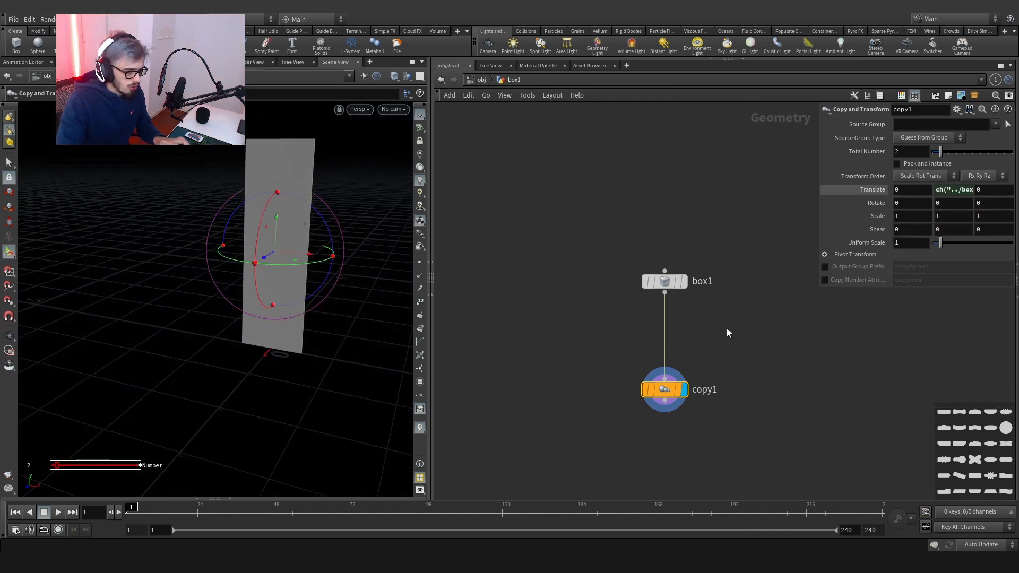
pyautogui.click(665, 281)
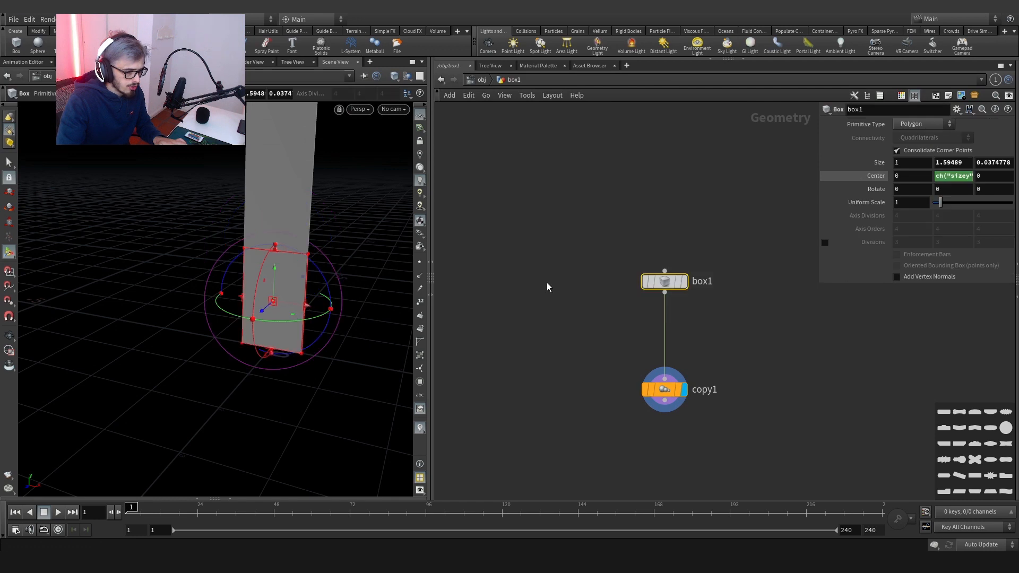
pyautogui.click(394, 78)
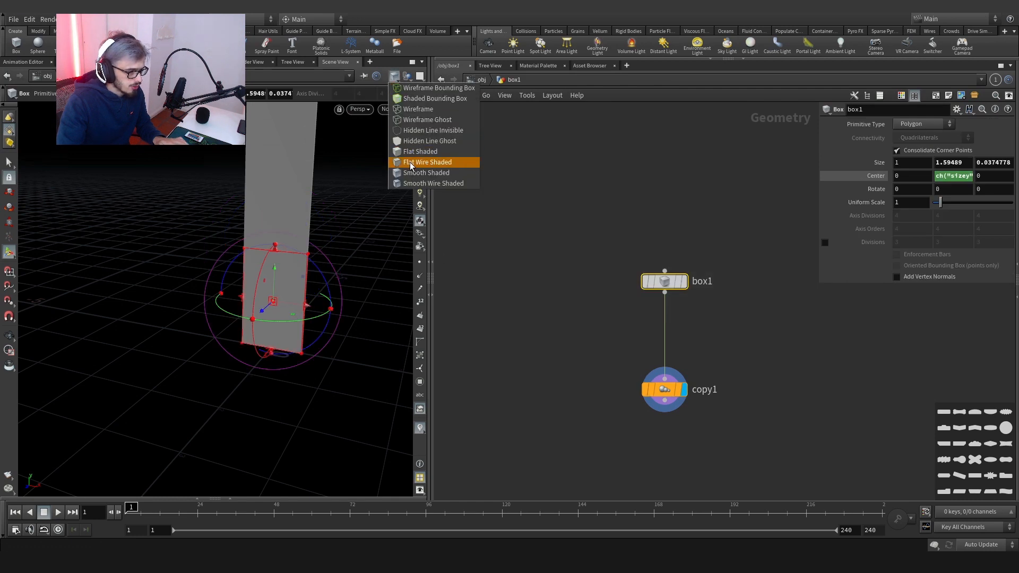
pyautogui.click(427, 164)
# Set the copy node's Total Number to 4 and reduce the box's Size Y to about 0.81.
pyautogui.press('Down')
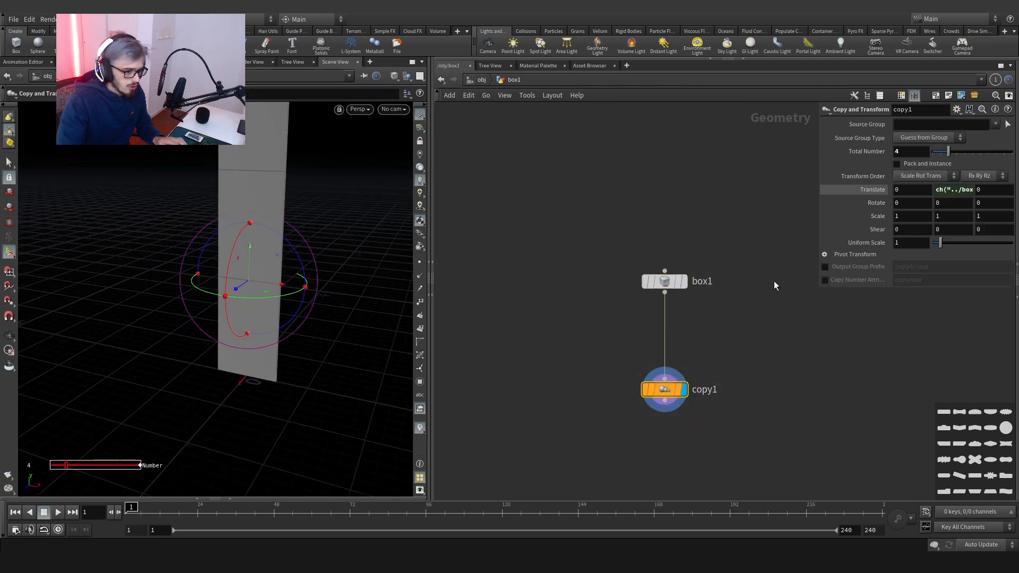
pyautogui.press('Up')
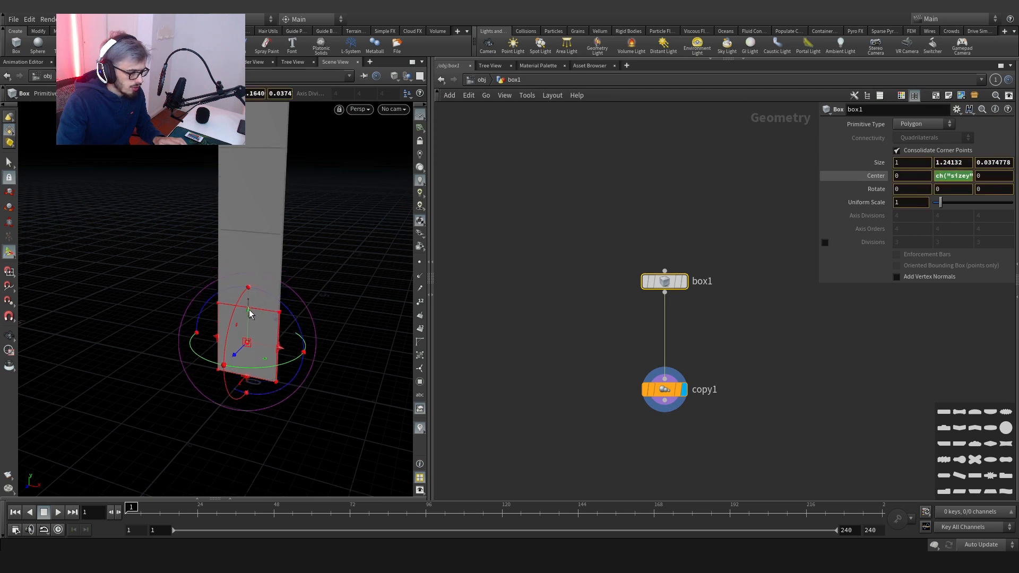
pyautogui.moveTo(249, 313); pyautogui.dragTo(250, 335)
# Set the Copy and Transform node's Total Number to 3.
pyautogui.moveTo(731, 335); pyautogui.dragTo(604, 430)
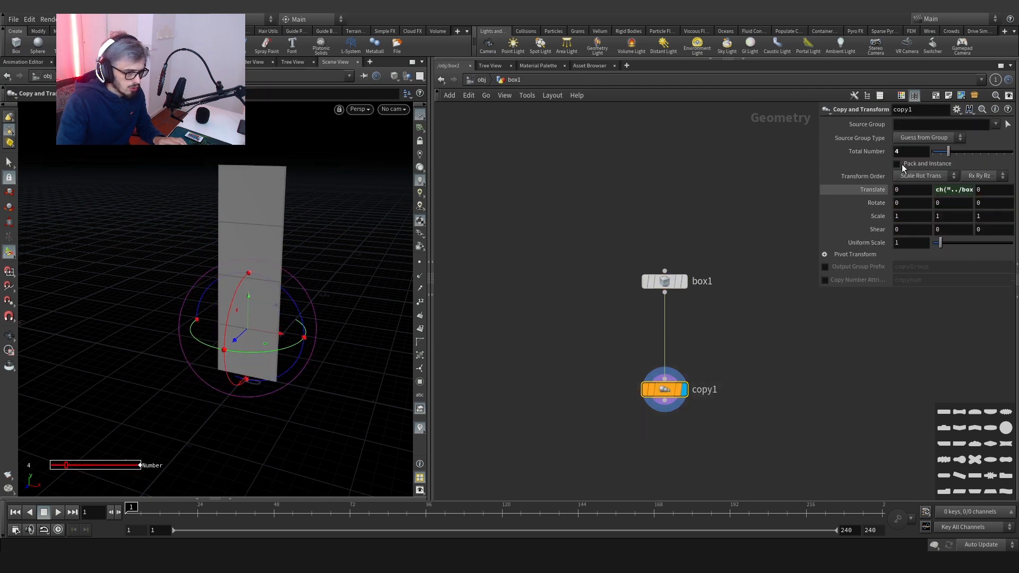
pyautogui.click(940, 152)
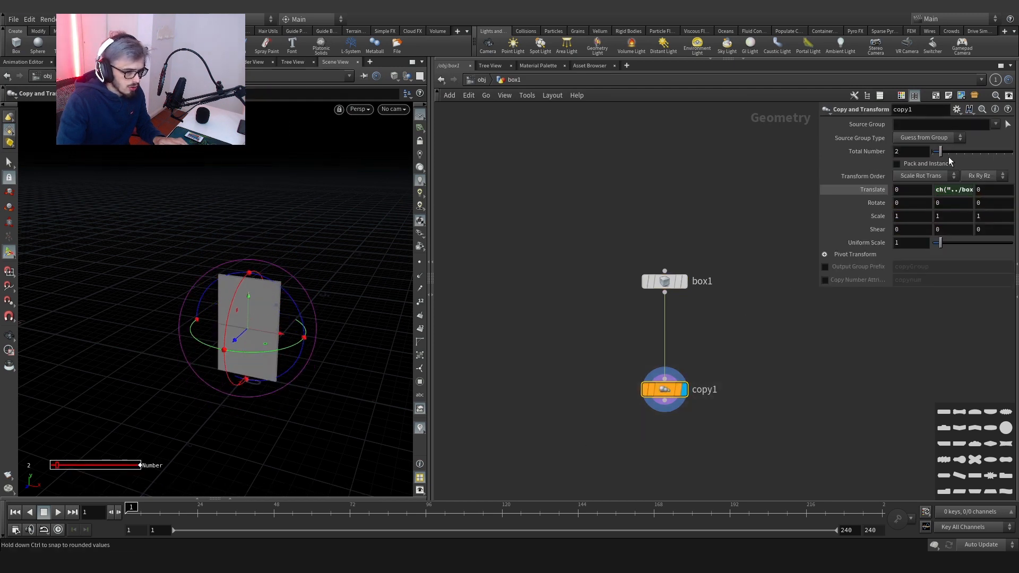
pyautogui.moveTo(948, 152); pyautogui.dragTo(945, 154)
# Copy the box's Size Z parameter as a reference source.
pyautogui.moveTo(769, 332); pyautogui.dragTo(744, 306, button='middle')
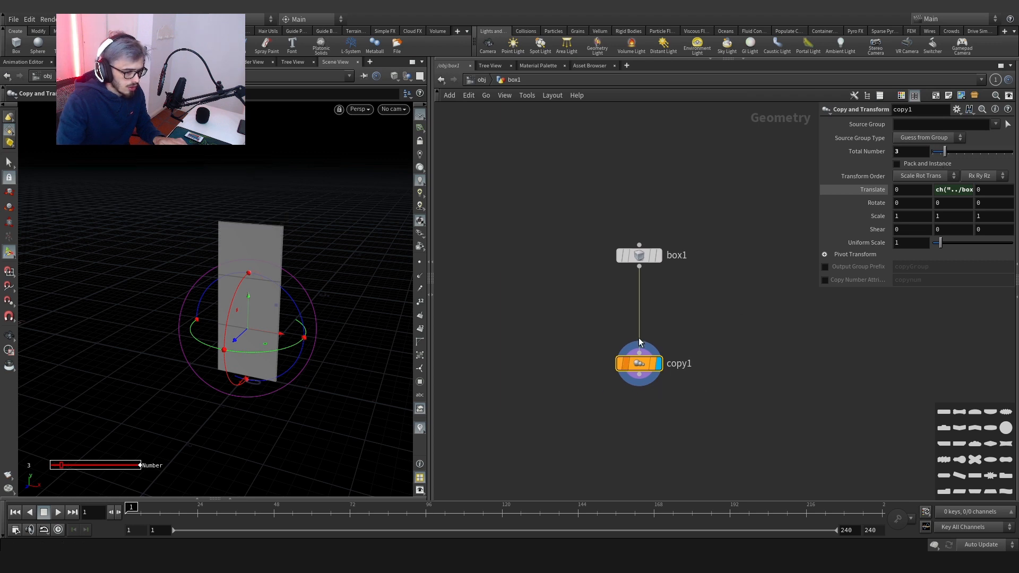
pyautogui.click(639, 256)
pyautogui.rightClick(991, 159)
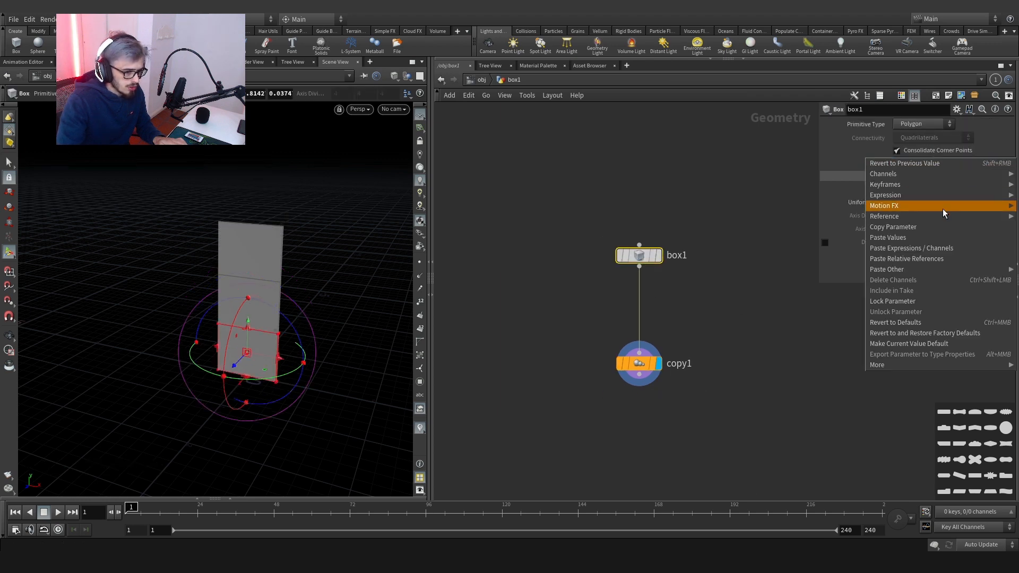
pyautogui.click(937, 224)
# Duplicate the Copy and Transform node, wire the duplicate below the original and display it.
pyautogui.keyDown('alt'); pyautogui.moveTo(647, 367); pyautogui.dragTo(643, 459); pyautogui.keyUp('alt')
pyautogui.click(639, 376)
pyautogui.click(632, 462)
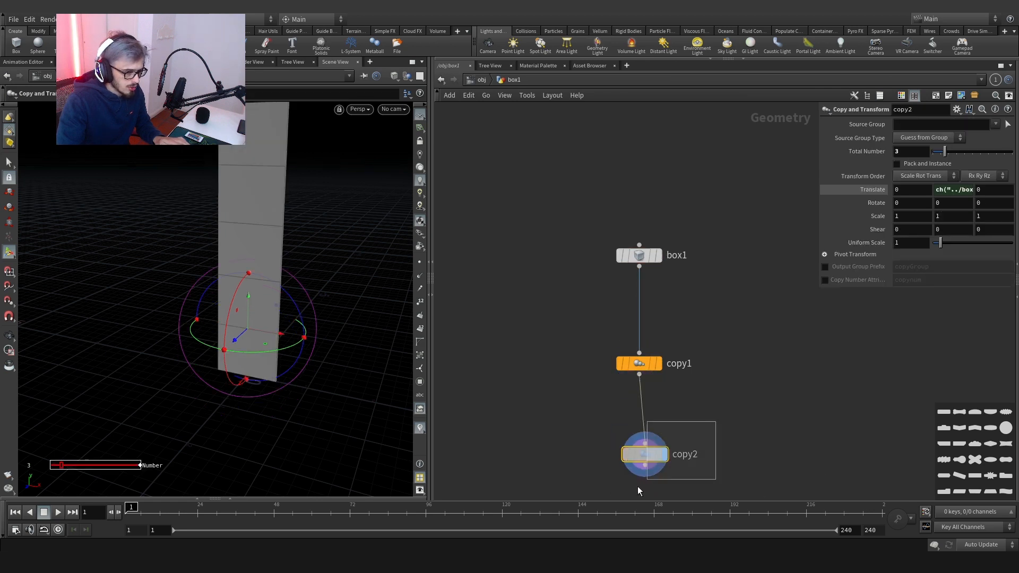
# Remove the reference from the duplicated copy node's Translate Y and set it to 0.
pyautogui.rightClick(870, 191)
pyautogui.click(904, 315)
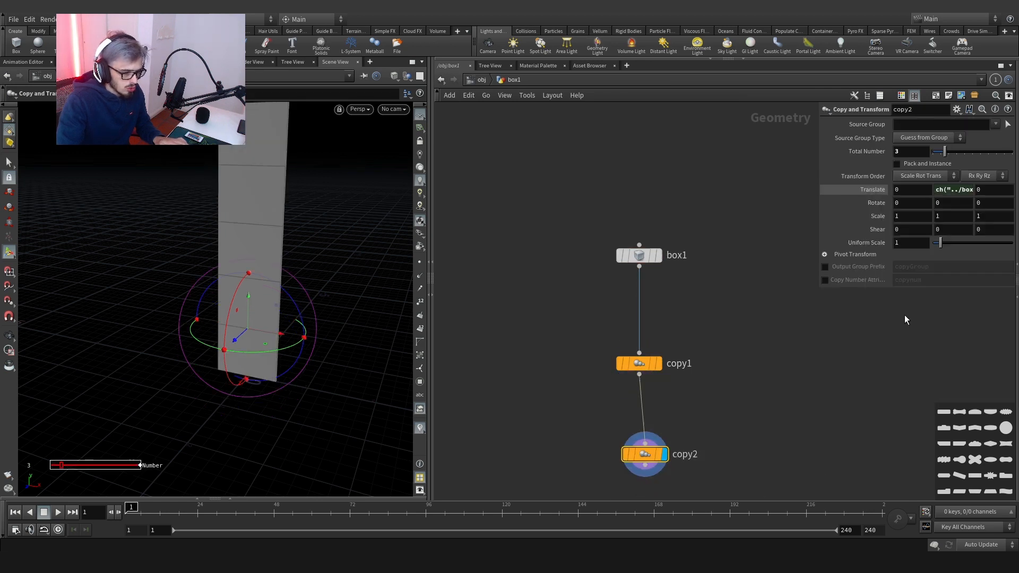
pyautogui.doubleClick(966, 190)
pyautogui.write('0')
pyautogui.press('Return')
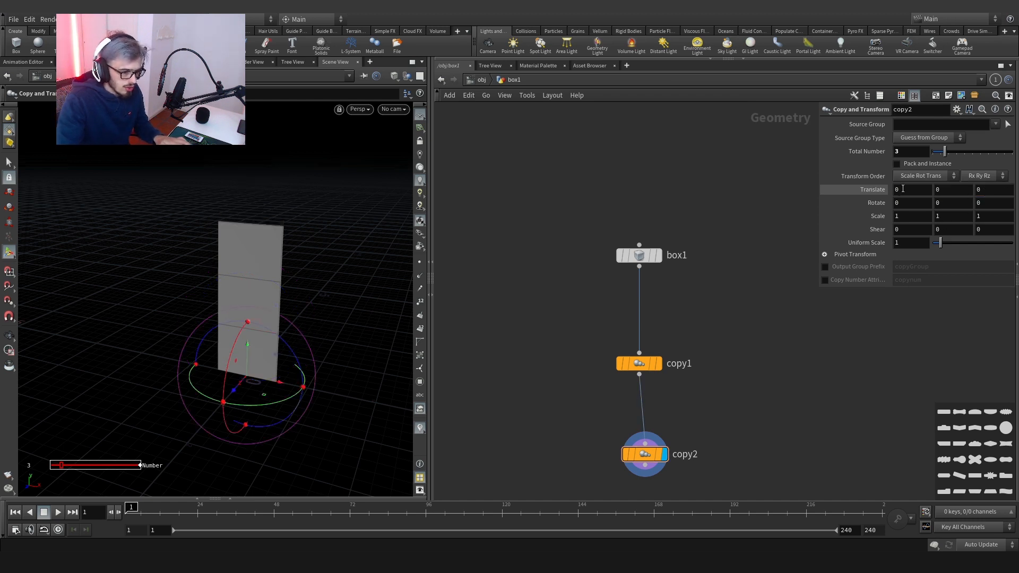
# Try linking the duplicated copy node's Translate X to the box's Size Z as a relative reference.
pyautogui.rightClick(903, 188)
pyautogui.click(910, 289)
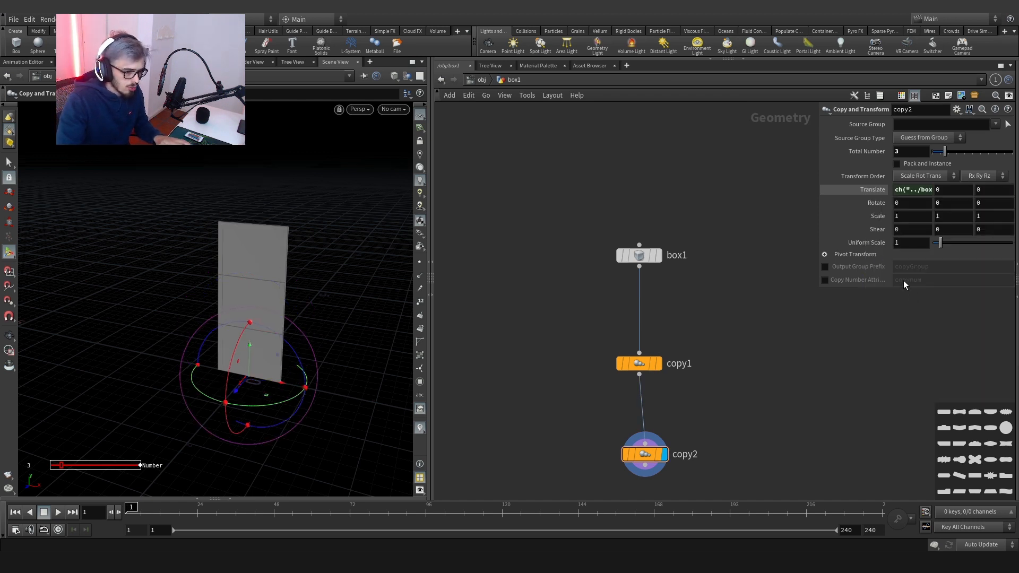
# Lay out the nodes in a straight column and link the second copy node's Translate X to the box's Size X.
pyautogui.press('l')
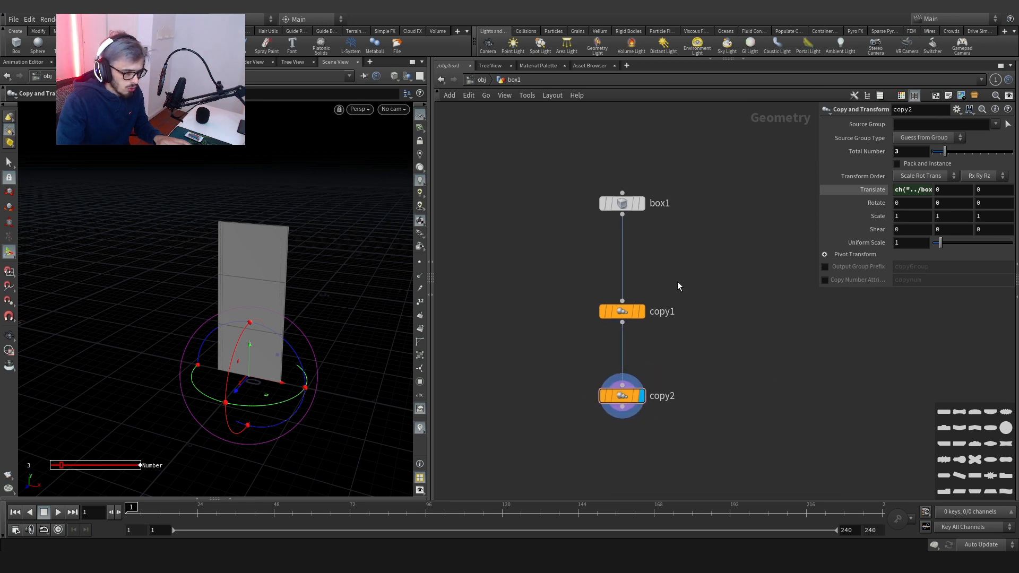
pyautogui.click(632, 203)
pyautogui.rightClick(919, 167)
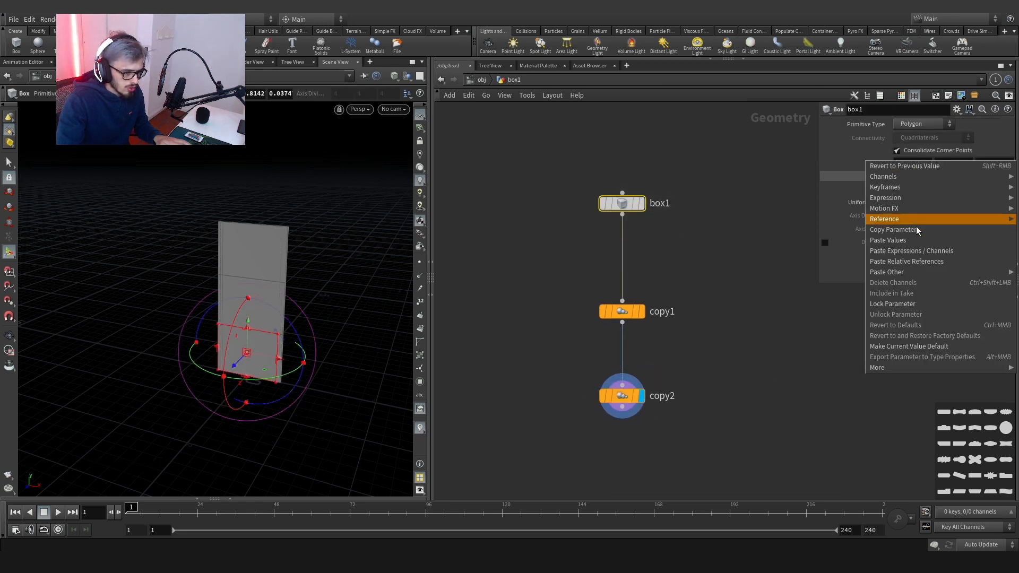
pyautogui.click(916, 231)
pyautogui.moveTo(725, 379); pyautogui.dragTo(536, 480)
pyautogui.rightClick(894, 199)
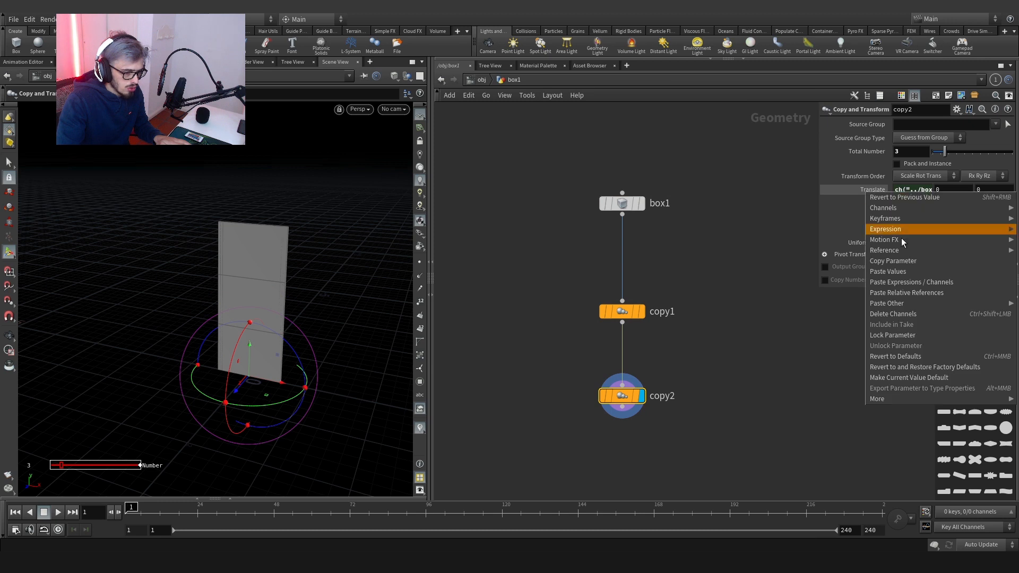
pyautogui.click(914, 292)
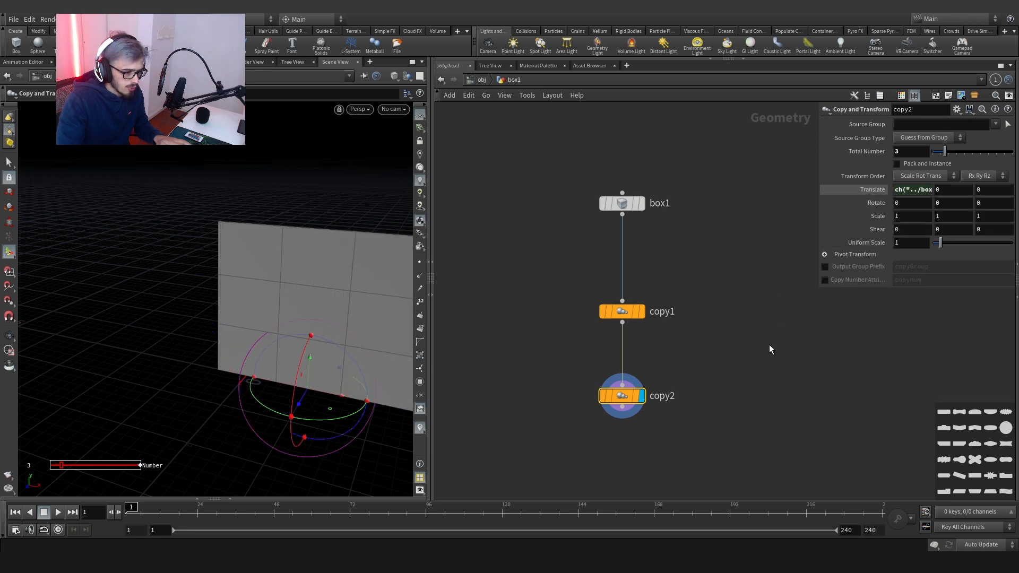
pyautogui.keyDown('alt'); pyautogui.moveTo(251, 342); pyautogui.dragTo(598, 375); pyautogui.keyUp('alt')
pyautogui.keyDown('alt'); pyautogui.moveTo(319, 345); pyautogui.dragTo(201, 239); pyautogui.keyUp('alt')
pyautogui.moveTo(638, 395); pyautogui.dragTo(606, 289, button='middle')
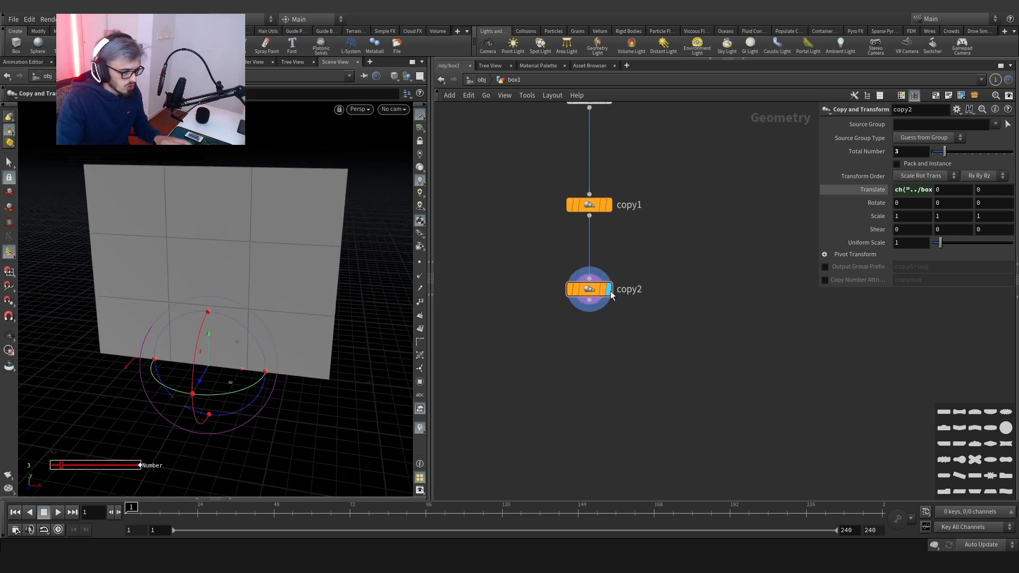
# Add a Connectivity node wired below the second copy node, align it under the chain and display it.
pyautogui.click(590, 301)
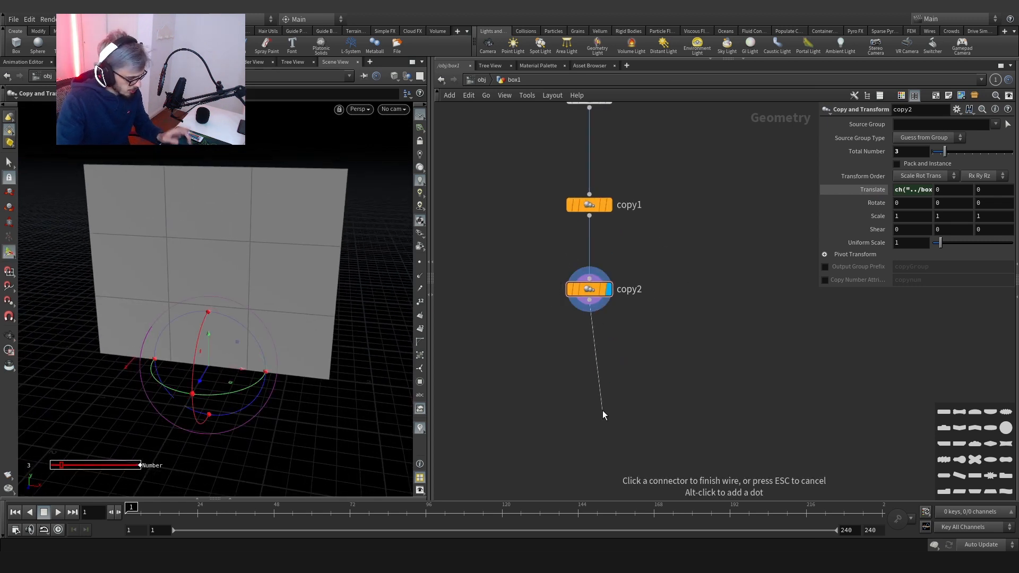
pyautogui.press('Tab')
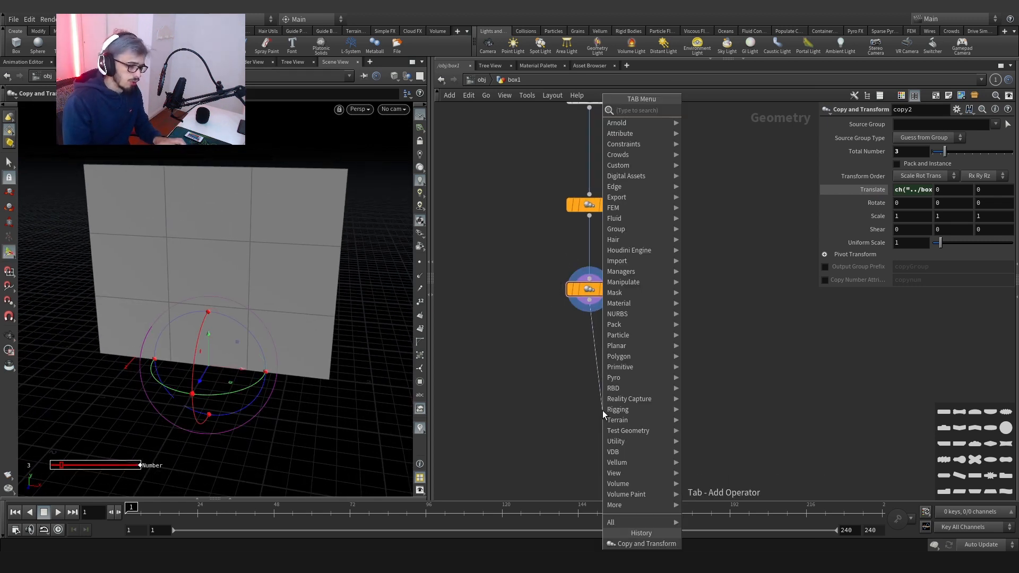
pyautogui.write('conn')
pyautogui.press('Return')
pyautogui.moveTo(603, 409); pyautogui.dragTo(590, 394)
pyautogui.click(609, 393)
# Set the Connectivity Type to Primitive and check the class attribute among the primitives in the geometry spreadsheet.
pyautogui.click(907, 124)
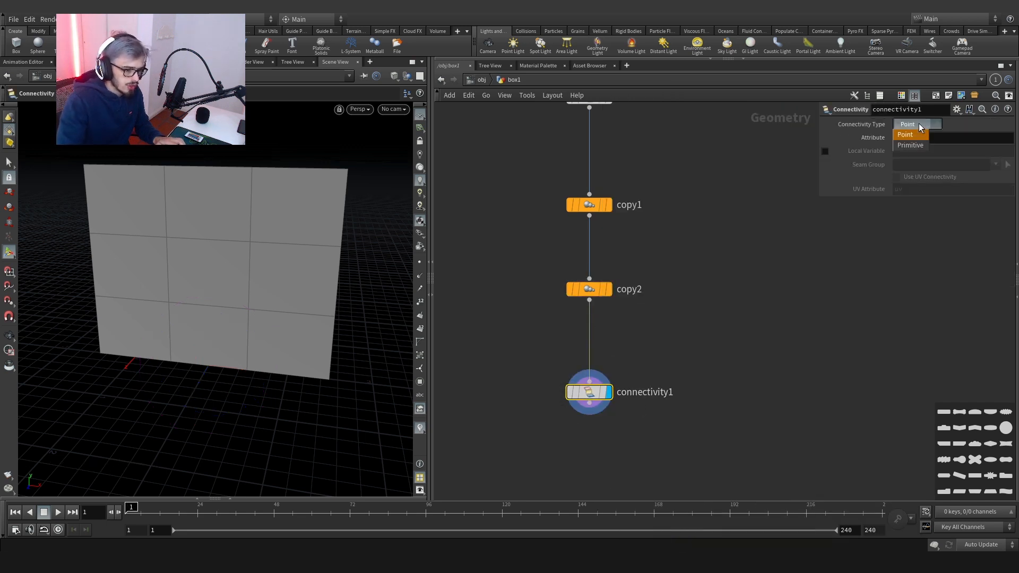
pyautogui.click(907, 139)
pyautogui.click(237, 498)
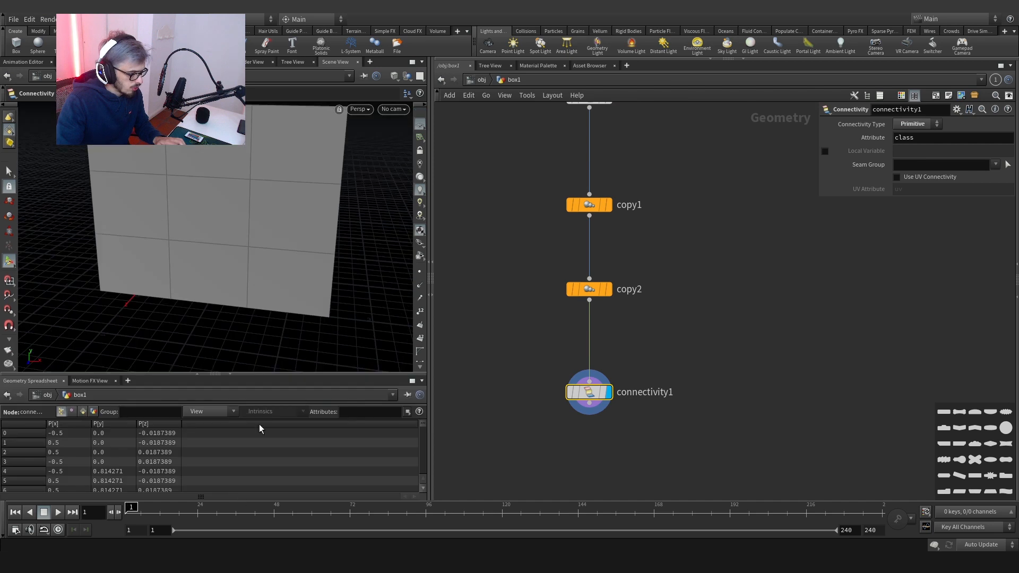
pyautogui.click(82, 412)
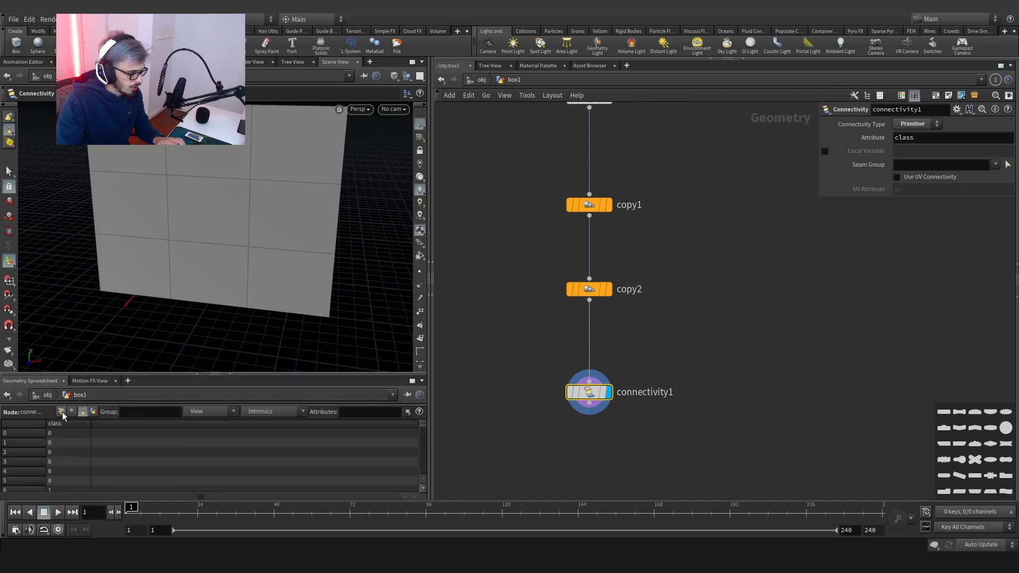
pyautogui.click(61, 412)
# Add an Attribute Wrangle wired below the Connectivity node, align it under the chain and display it.
pyautogui.moveTo(589, 456); pyautogui.dragTo(586, 394, button='middle')
pyautogui.click(586, 340)
pyautogui.press('Tab')
pyautogui.write('wr')
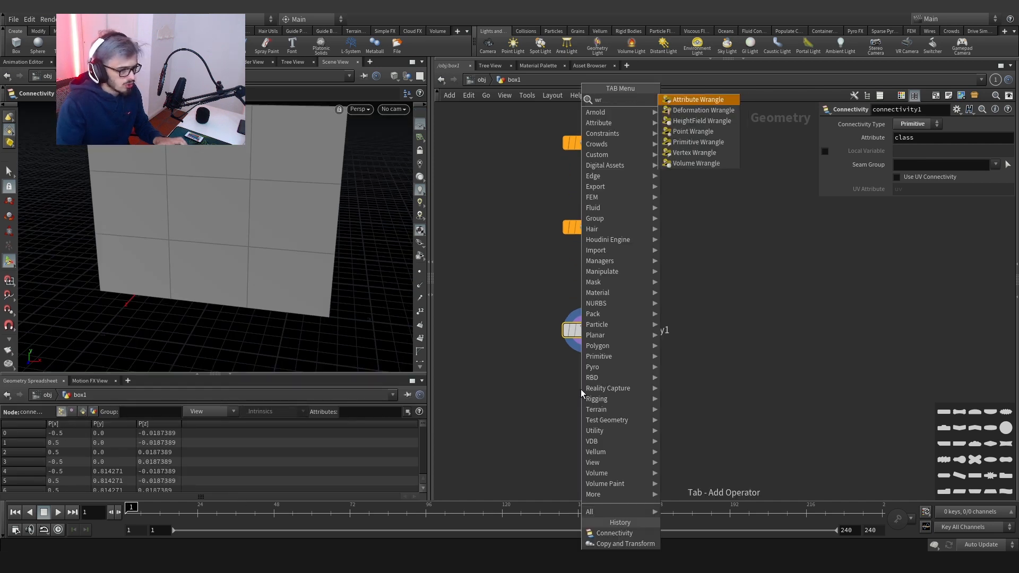
pyautogui.press('Return')
pyautogui.click(581, 390)
pyautogui.moveTo(581, 389)
pyautogui.mouseDown()
pyautogui.moveTo(593, 397)
pyautogui.moveTo(584, 397)
pyautogui.mouseUp()
pyautogui.click(584, 397)
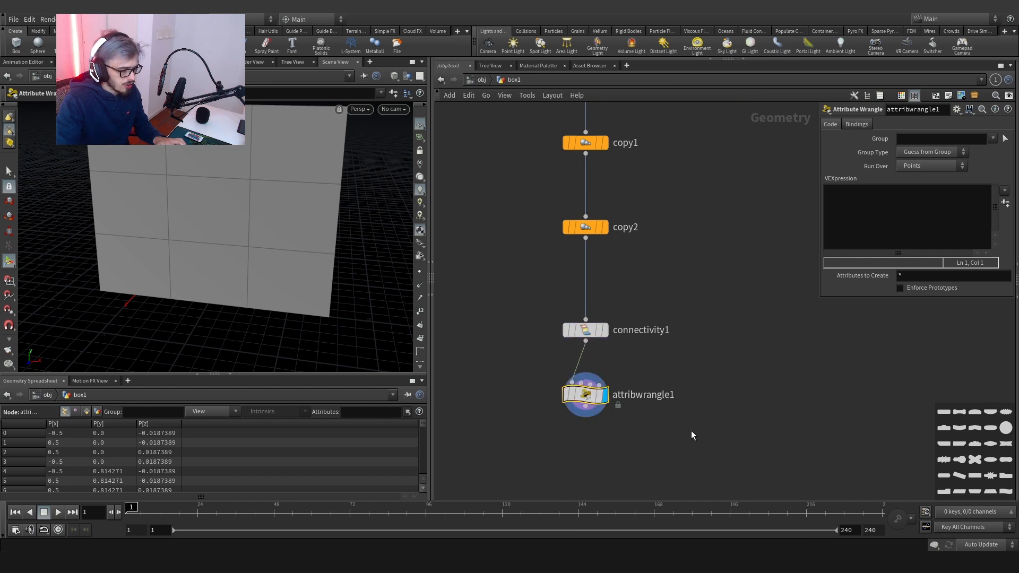
# Load the saved wrangle preset containing s@name = "piece_" + itoa(i@class); into the Attribute Wrangle.
pyautogui.click(956, 110)
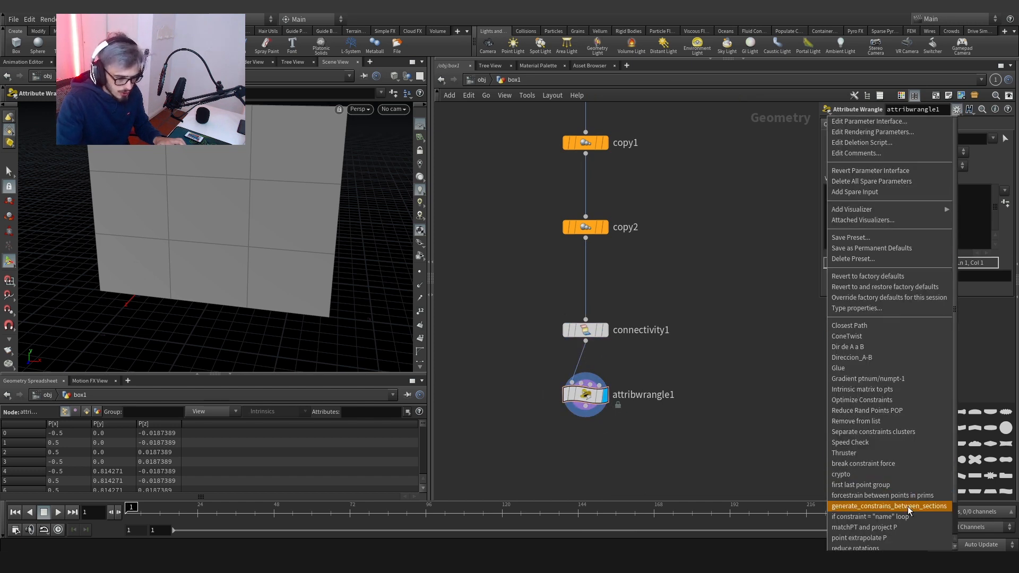
pyautogui.scroll(-1, 908, 506)
pyautogui.click(893, 523)
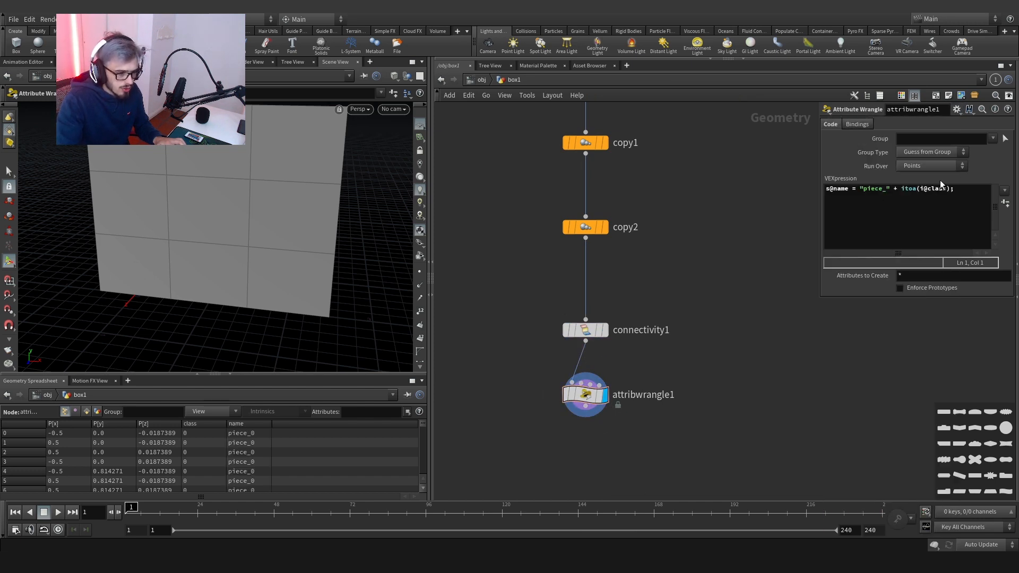
pyautogui.click(961, 188)
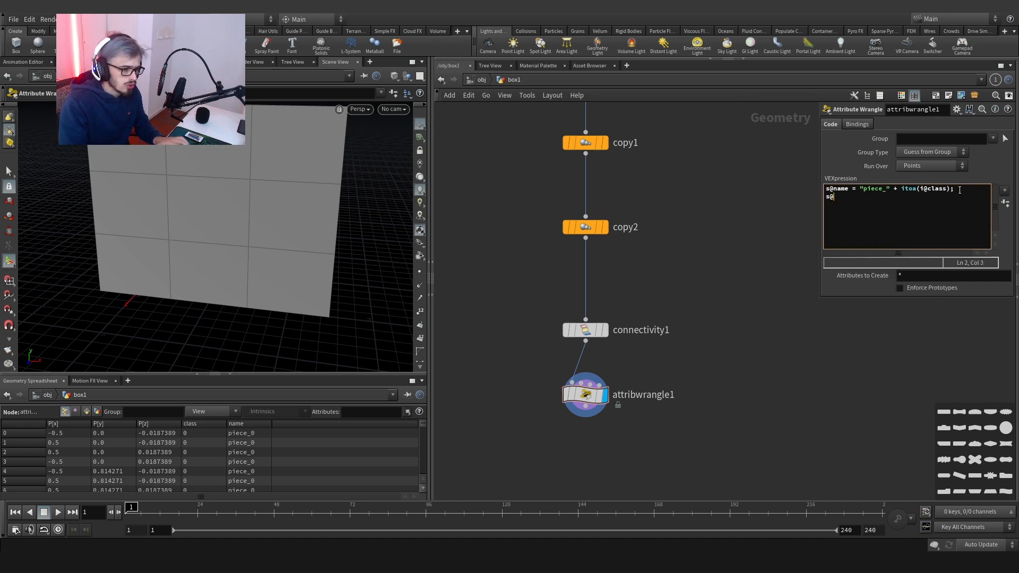
pyautogui.write('s@name+')
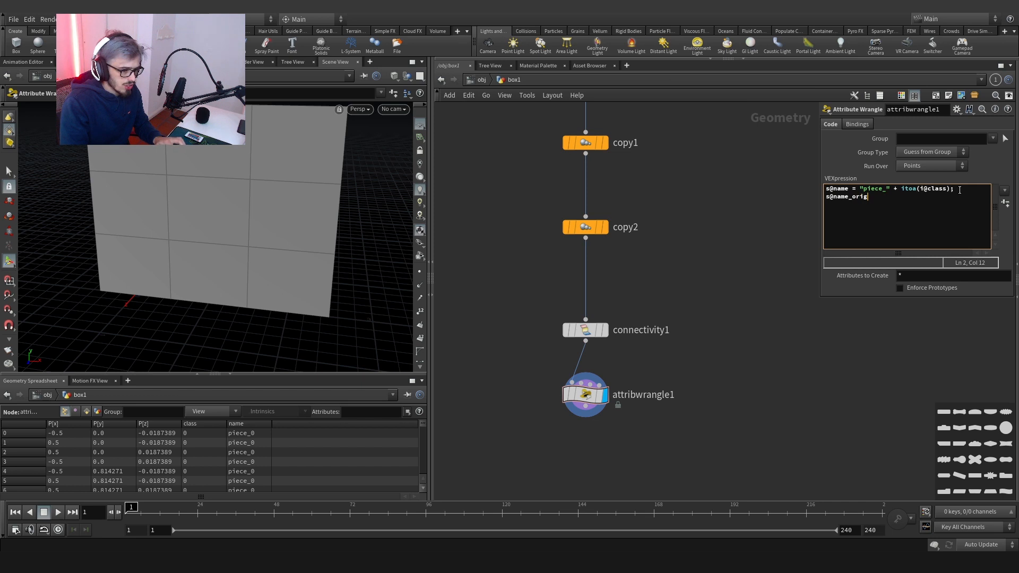
pyautogui.write('orig = ')
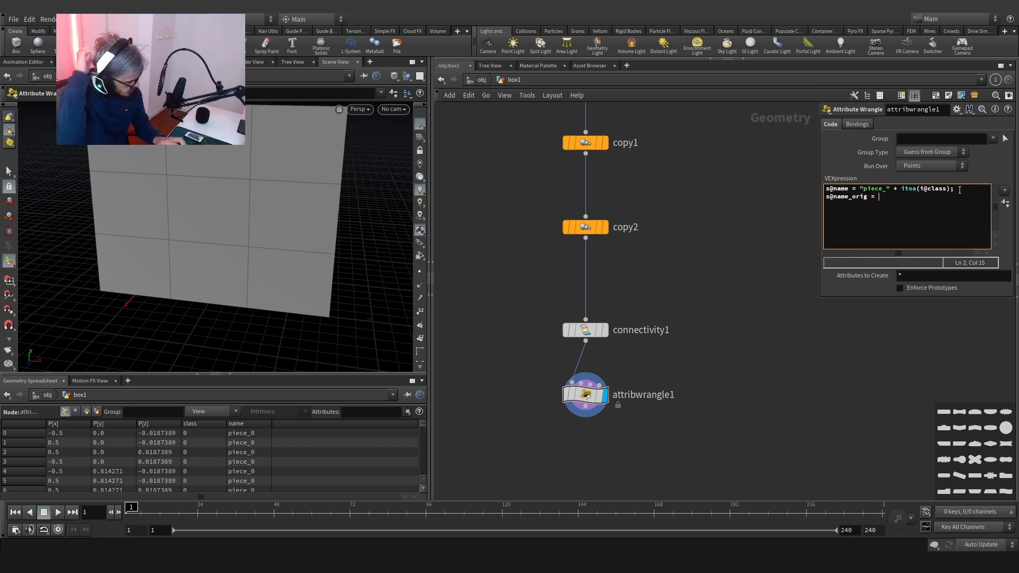
pyautogui.write('@na')
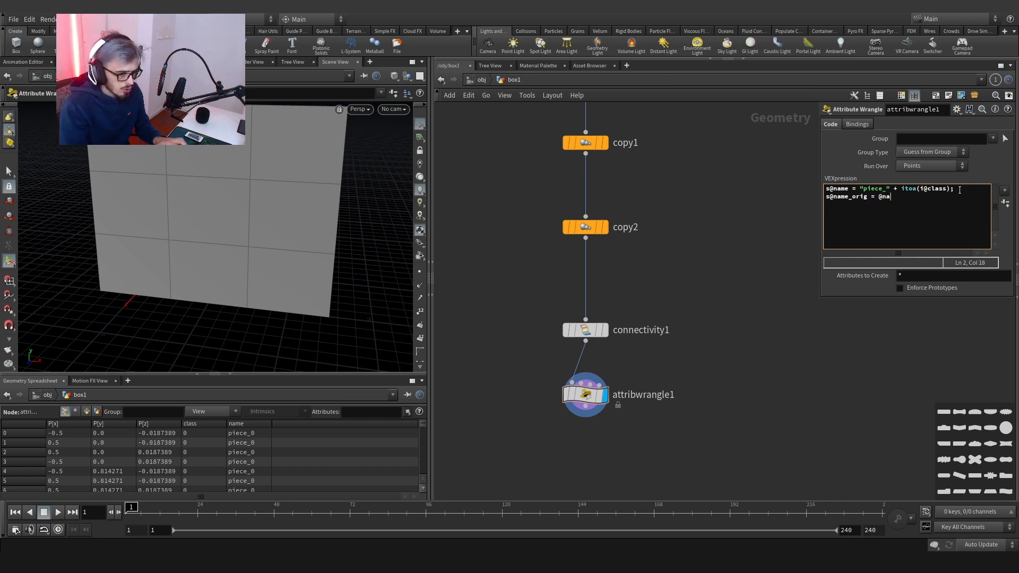
pyautogui.write('me;')
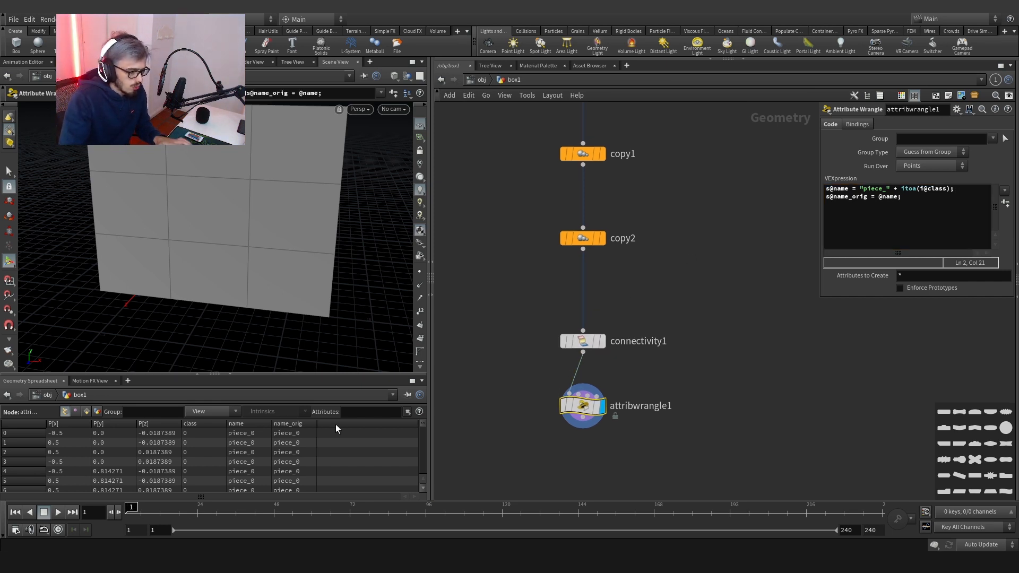
# Set the wrangle to run over Primitives and sort the primitive attributes by class in the geometry spreadsheet.
pyautogui.click(193, 425)
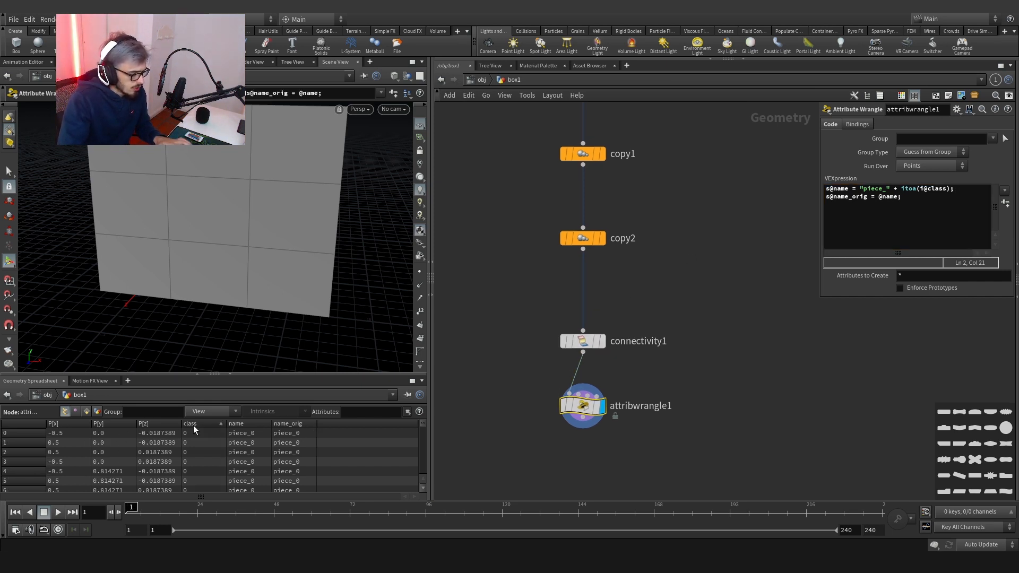
pyautogui.click(932, 166)
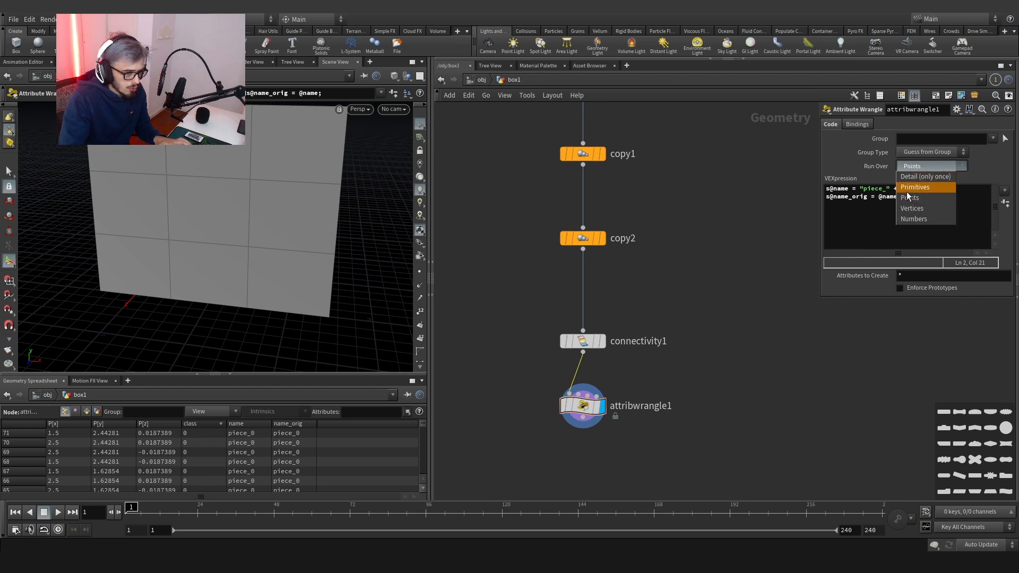
pyautogui.click(923, 178)
pyautogui.press('Up')
pyautogui.press('Down')
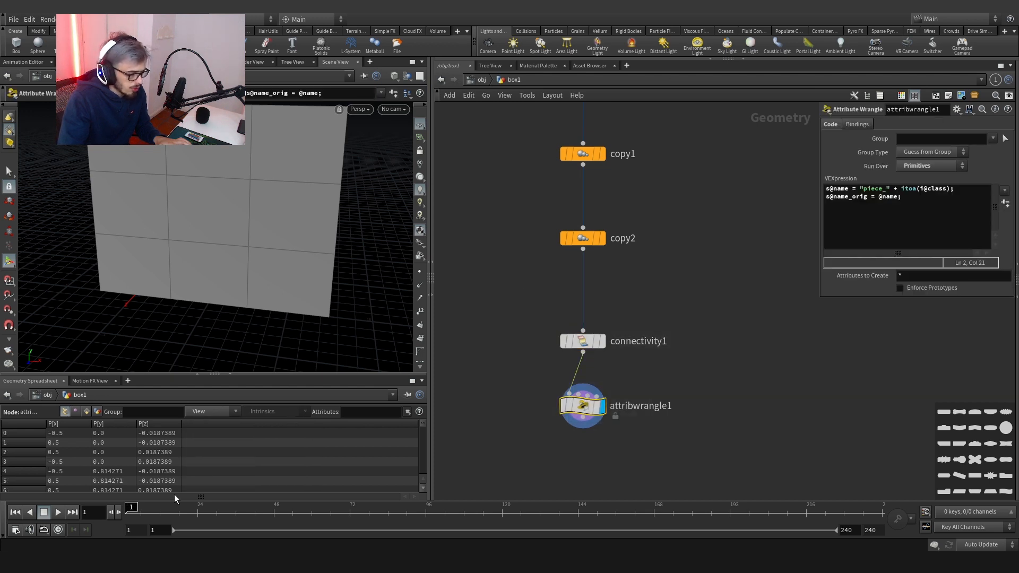
pyautogui.click(85, 412)
pyautogui.click(65, 424)
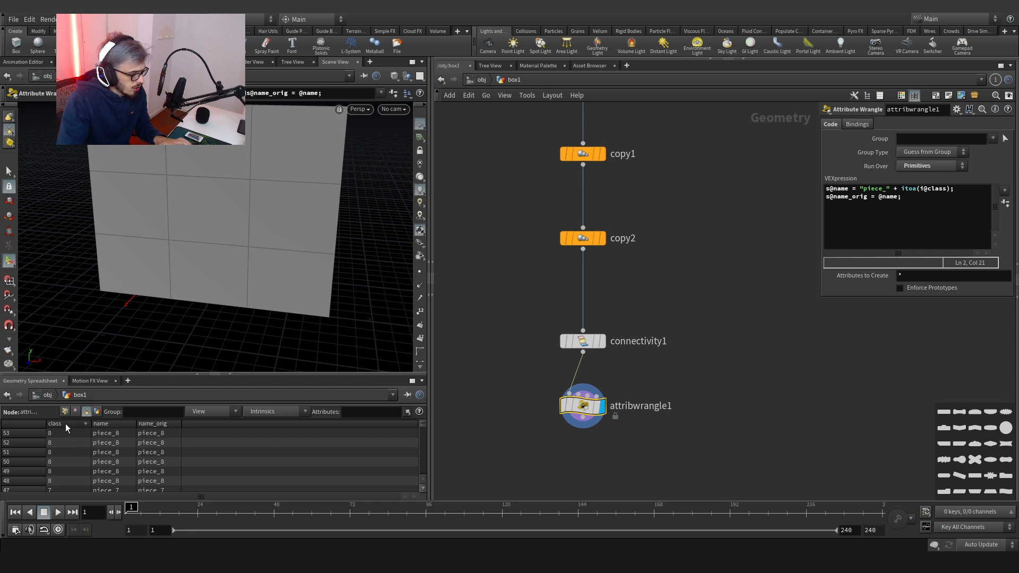
pyautogui.keyDown('alt'); pyautogui.moveTo(197, 255); pyautogui.dragTo(198, 302, button='middle'); pyautogui.keyUp('alt')
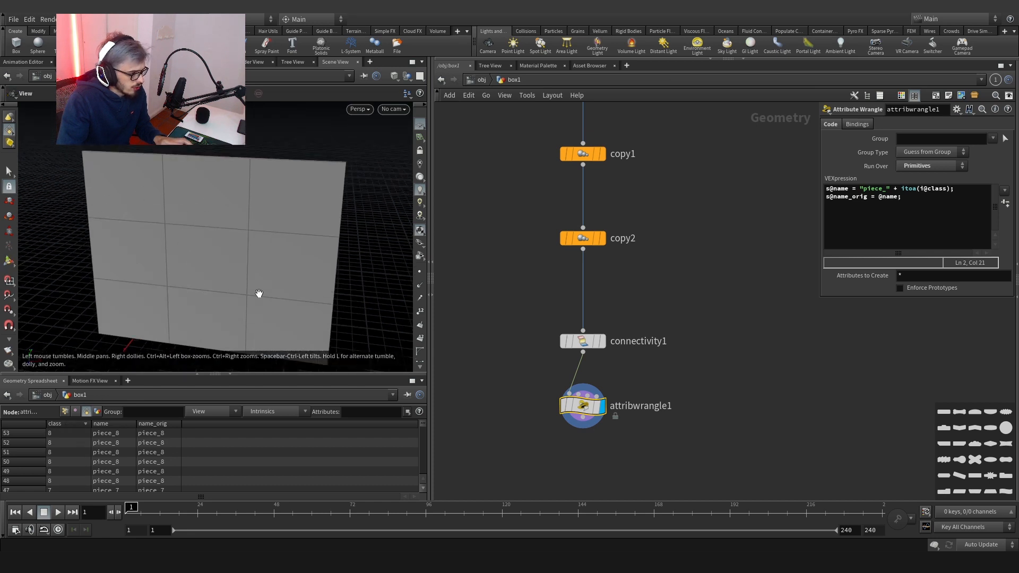
pyautogui.moveTo(259, 294); pyautogui.dragTo(153, 258, button='middle')
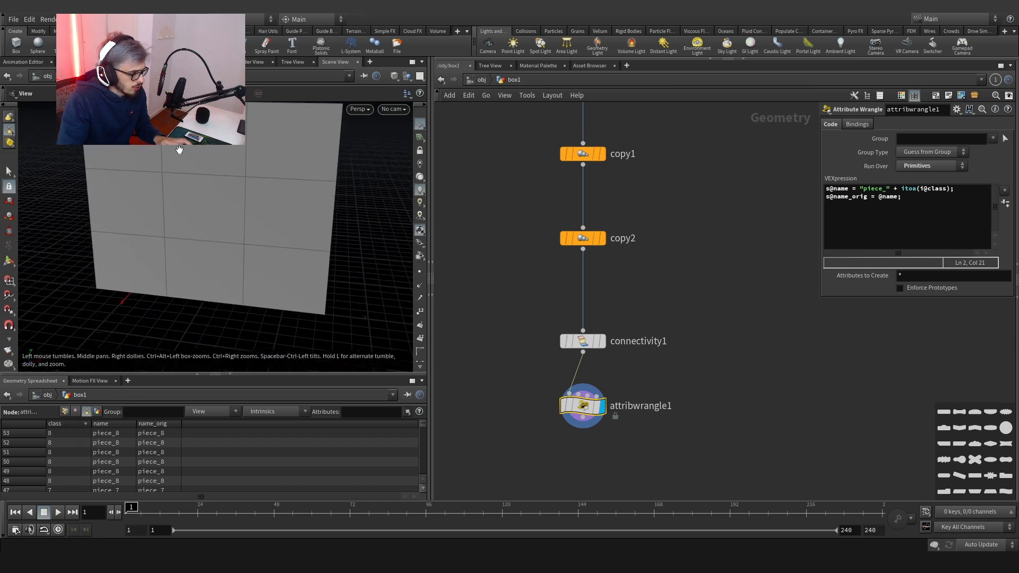
pyautogui.press('Return')
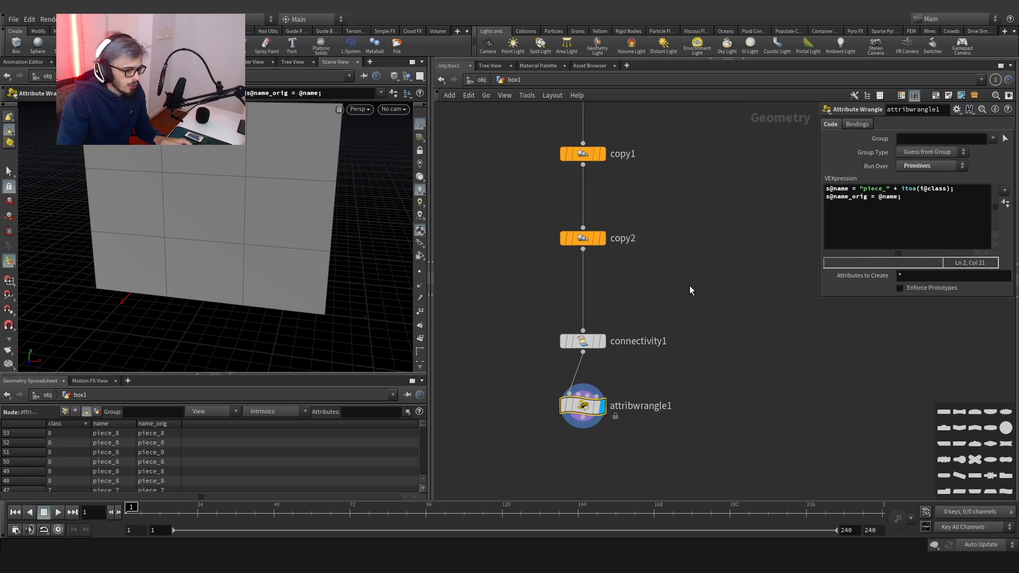
pyautogui.moveTo(902, 192); pyautogui.dragTo(953, 194)
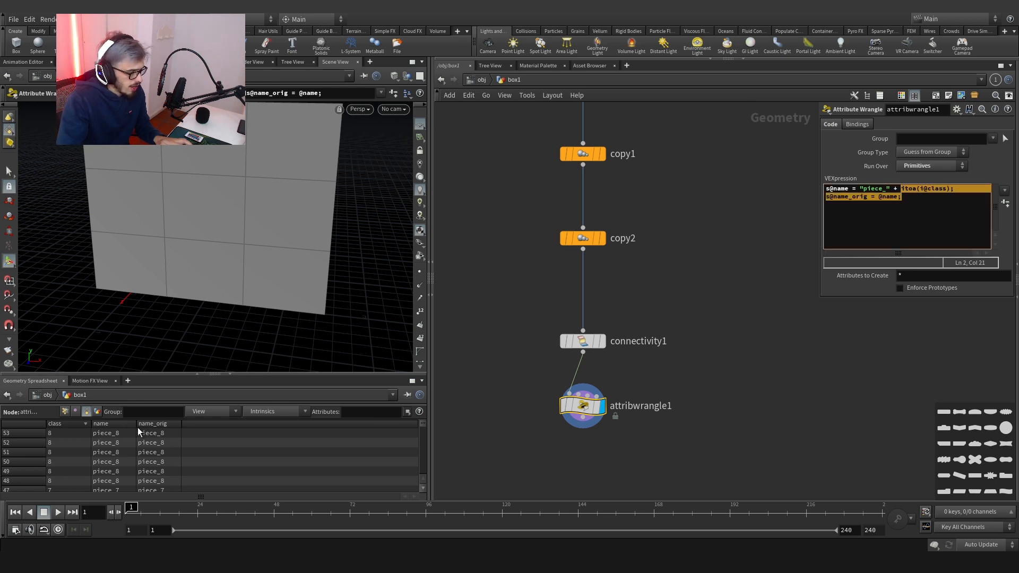
pyautogui.moveTo(901, 198); pyautogui.dragTo(816, 191)
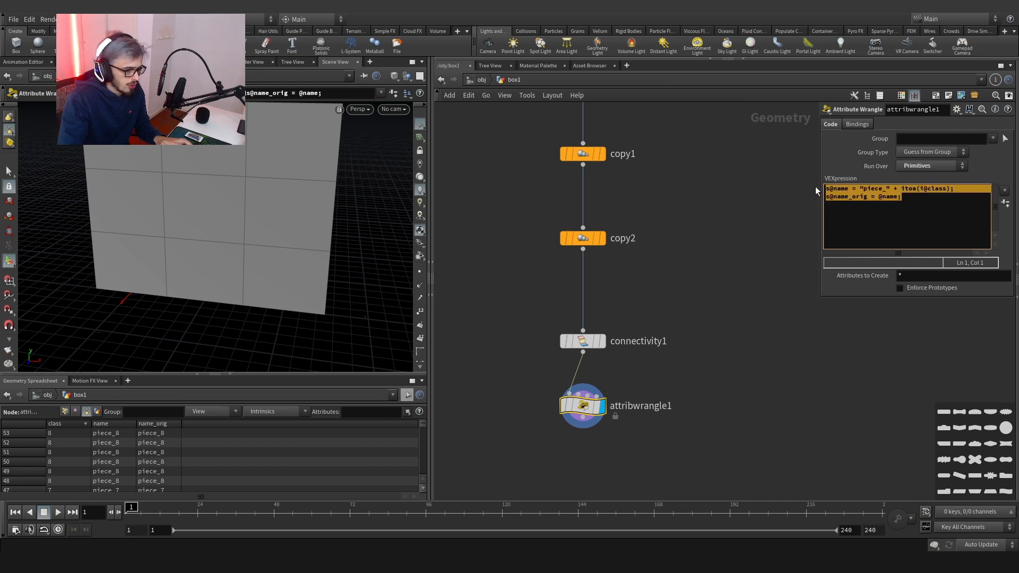
# Branch an IsoOffset node off the wrangle, display it and set its Uniform Sampling Divs to 100.
pyautogui.scroll(-3, 693, 319)
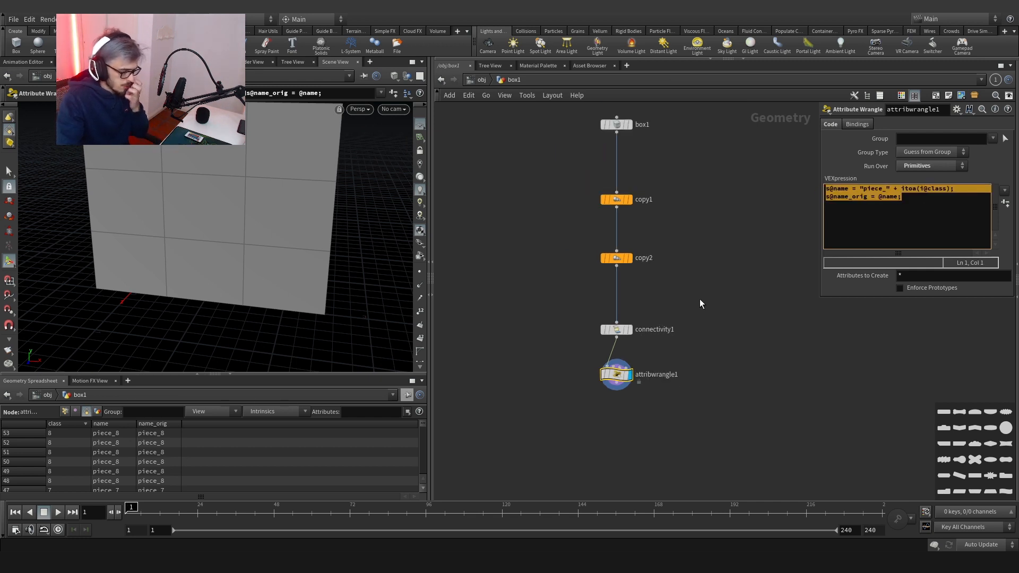
pyautogui.press('Tab')
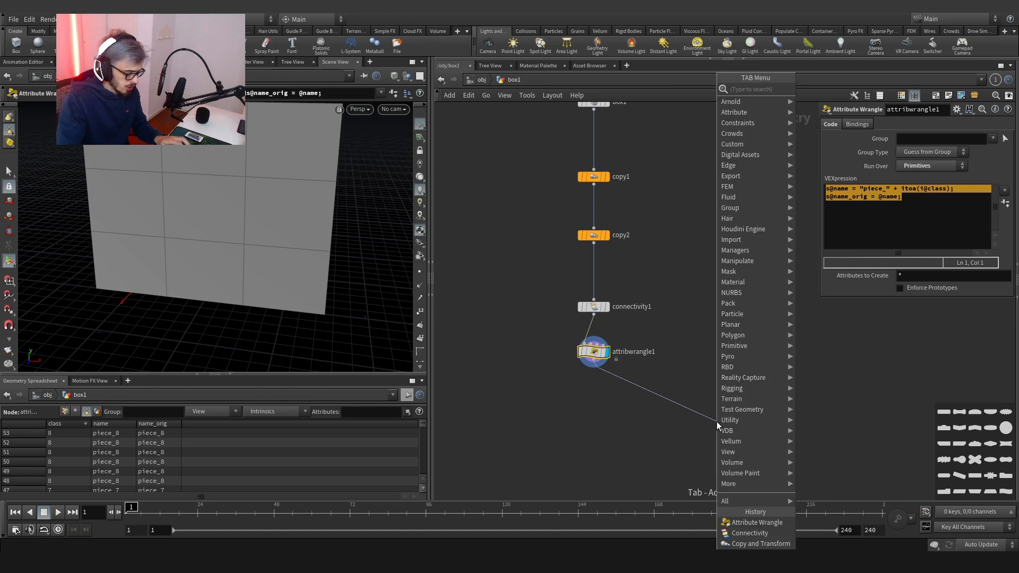
pyautogui.write('iso')
pyautogui.press('Return')
pyautogui.press('Return')
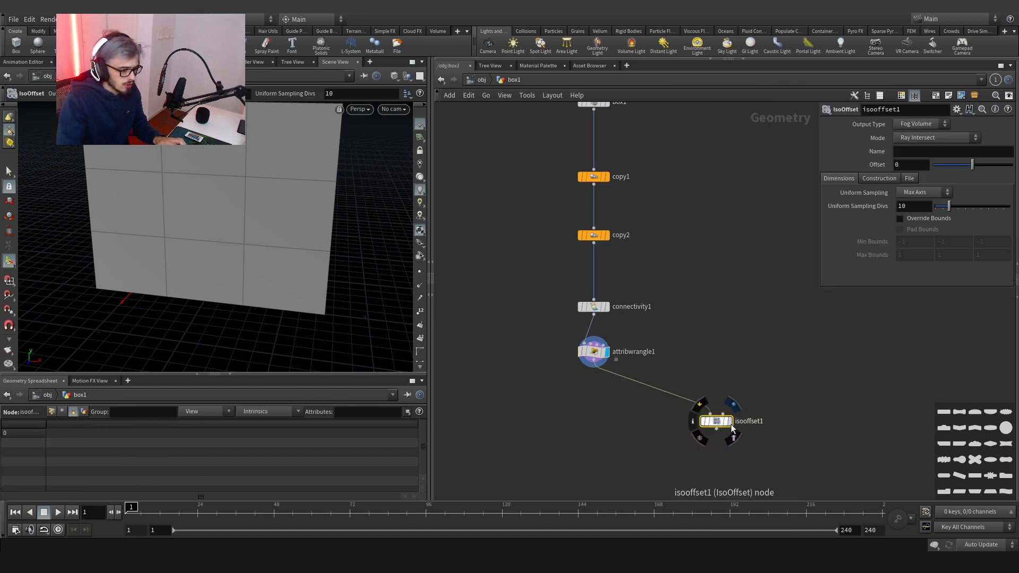
pyautogui.click(729, 420)
pyautogui.click(918, 206)
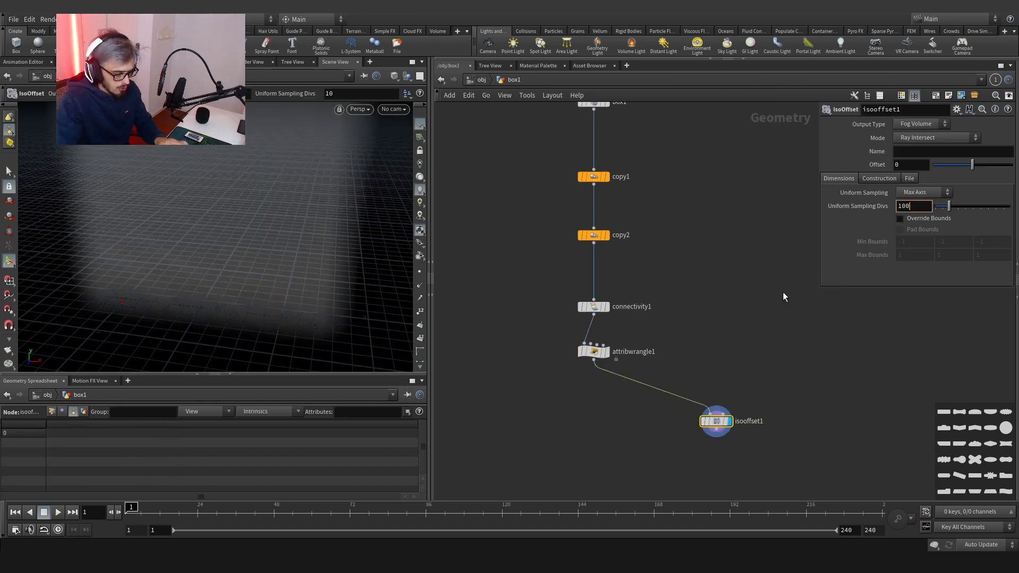
pyautogui.press('Return')
# Add a Scatter node wired below the IsoOffset node and display it.
pyautogui.moveTo(732, 333); pyautogui.dragTo(714, 260, button='middle')
pyautogui.press('Tab')
pyautogui.write('sca')
pyautogui.press('Return')
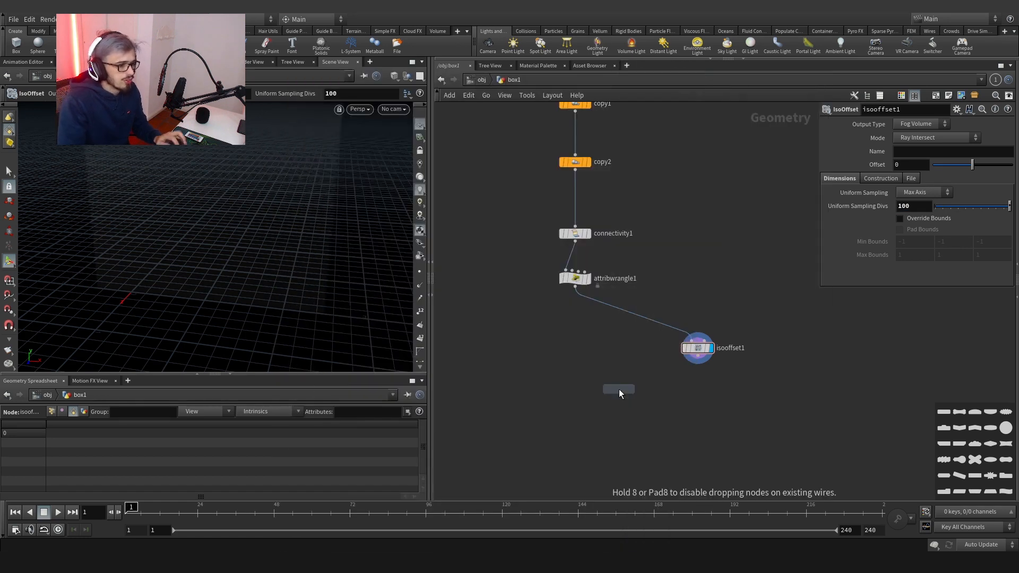
pyautogui.click(697, 415)
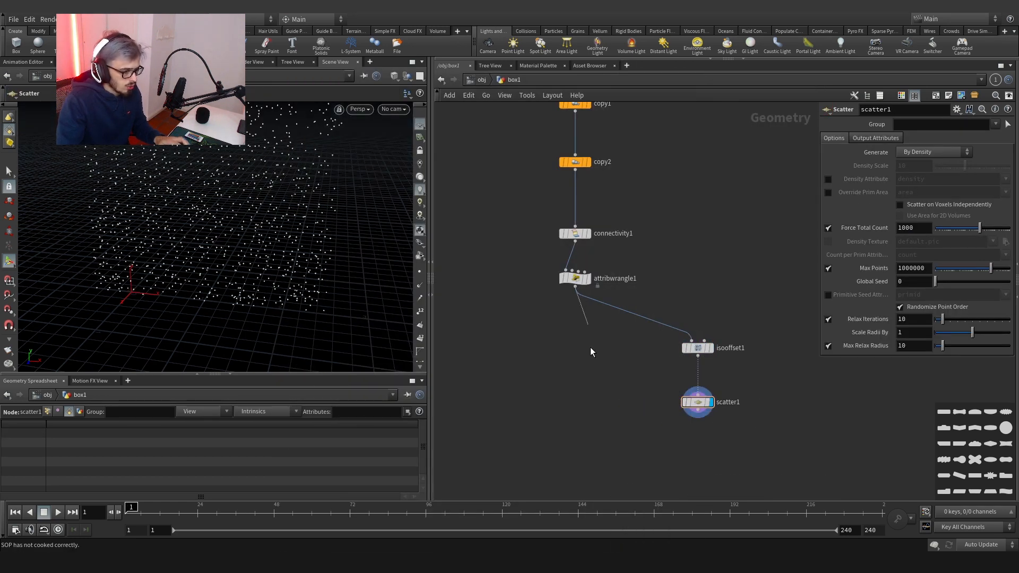
# Add a Voronoi Fracture node below, with the wrangle as its first input and the Scatter points as its second.
pyautogui.press('Tab')
pyautogui.write('voron')
pyautogui.press('Return')
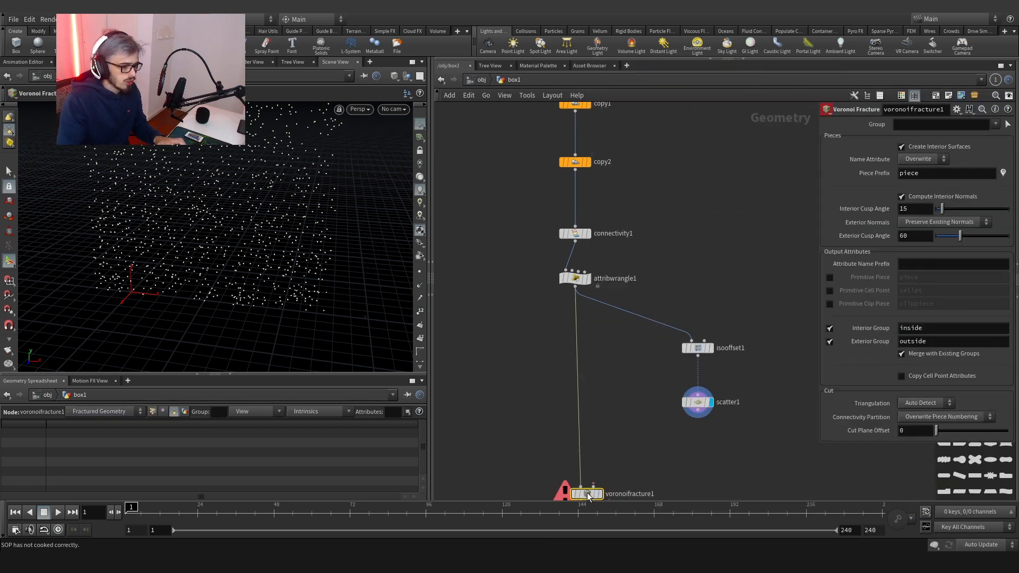
pyautogui.click(586, 436)
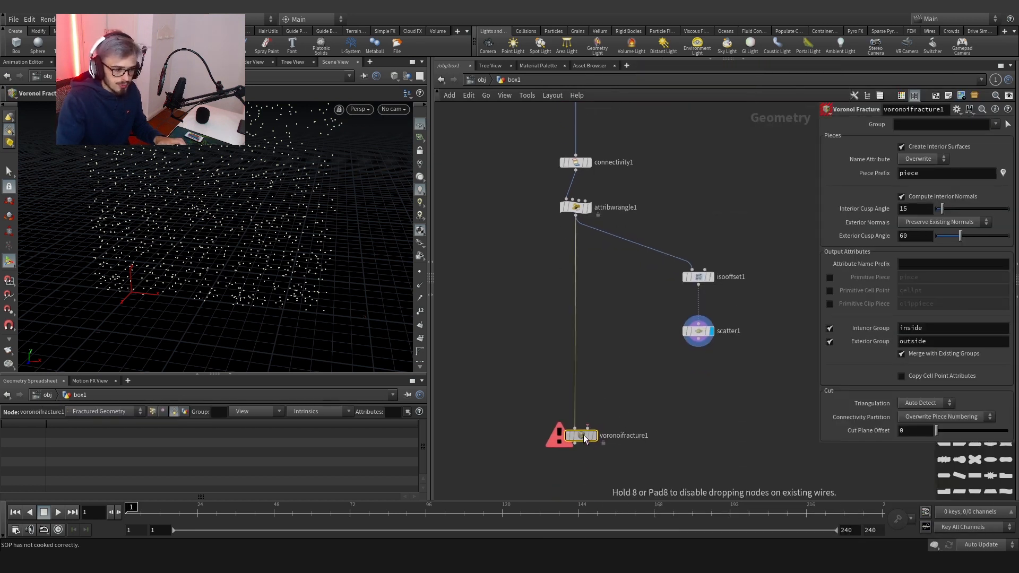
pyautogui.click(698, 347)
pyautogui.click(587, 428)
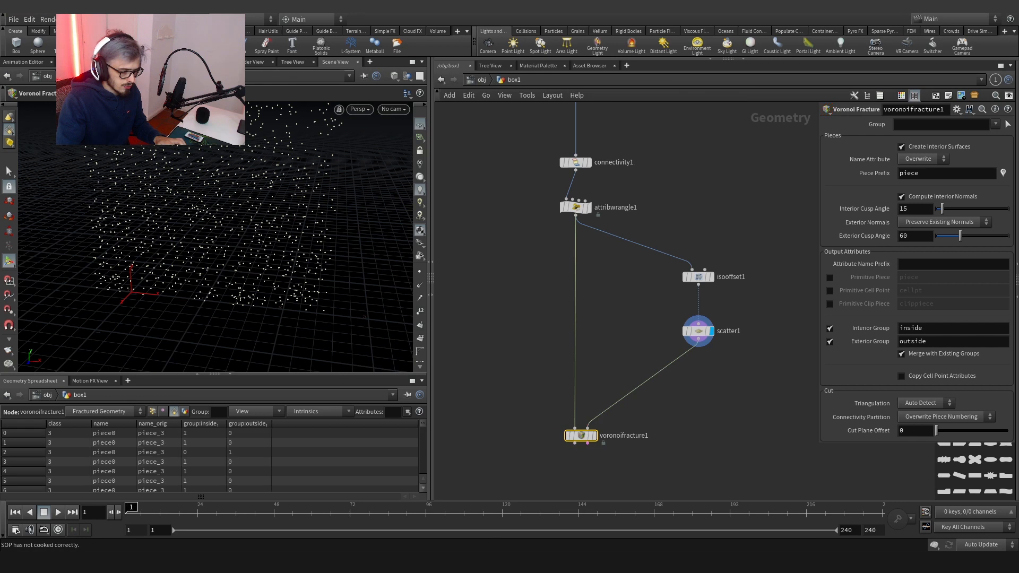
# Display the Voronoi Fracture node and examine the fracture pattern across the wall panels.
pyautogui.click(593, 435)
pyautogui.moveTo(238, 241)
pyautogui.mouseDown()
pyautogui.moveTo(252, 227)
pyautogui.moveTo(323, 225)
pyautogui.moveTo(241, 226)
pyautogui.moveTo(294, 214)
pyautogui.moveTo(270, 212)
pyautogui.moveTo(227, 232)
pyautogui.mouseUp()
pyautogui.scroll(3, 257, 224)
pyautogui.scroll(-2, 256, 225)
pyautogui.scroll(3, 293, 214)
pyautogui.scroll(-4, 295, 220)
pyautogui.scroll(-2, 294, 218)
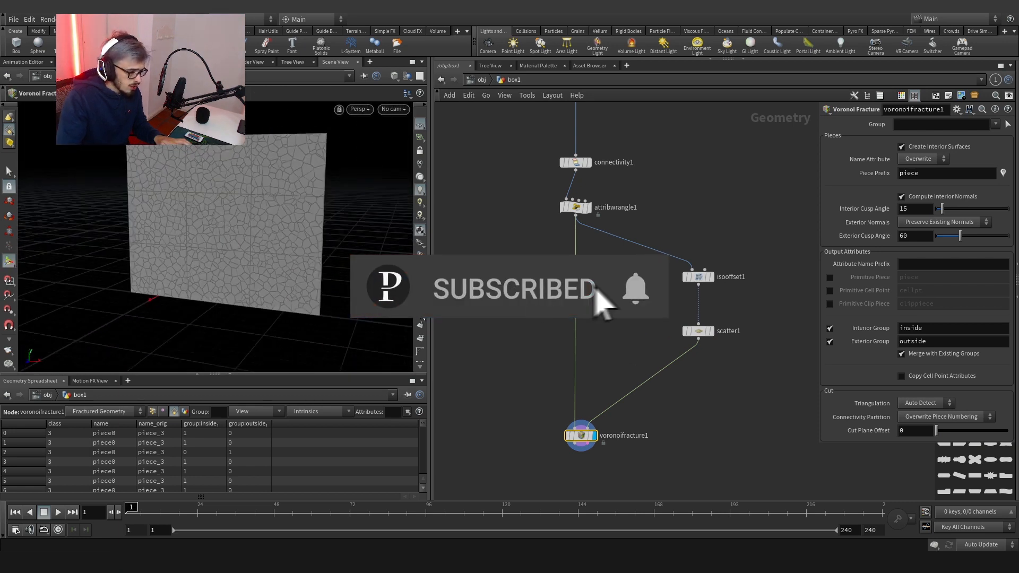
# Inspect the Voronoi Fracture node's geometry info for its attributes, groups and outputs.
pyautogui.middleClick(583, 437)
pyautogui.click(688, 273)
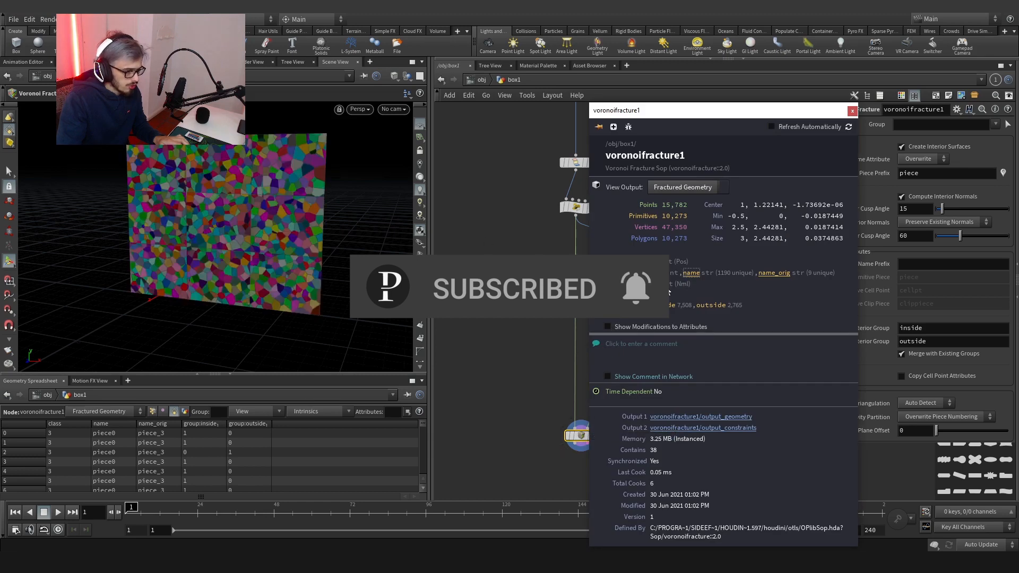
pyautogui.click(853, 112)
pyautogui.middleClick(583, 438)
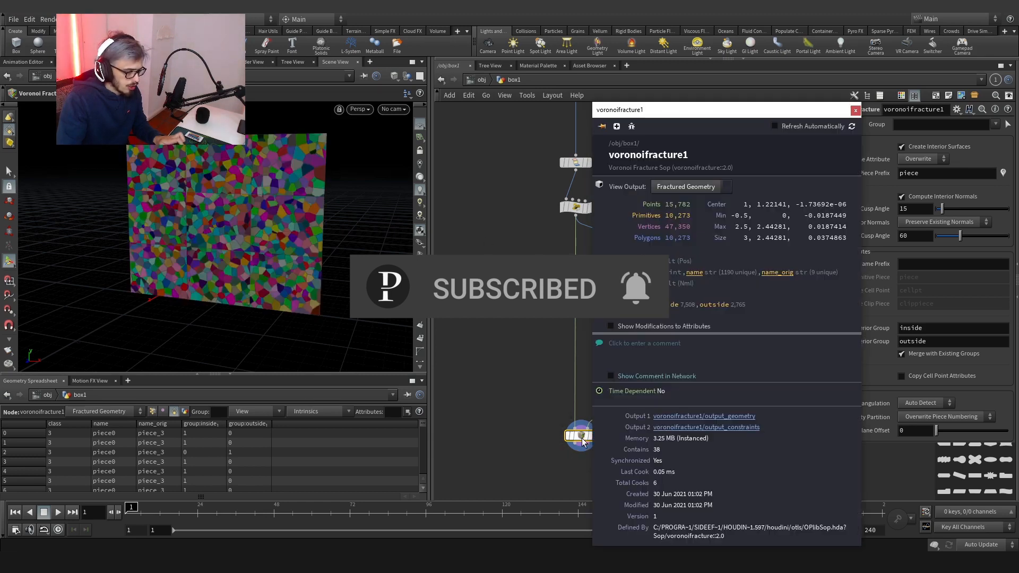
pyautogui.click(855, 111)
# Switch the network wiring style to Rounded.
pyautogui.hotkey('shift', 's')
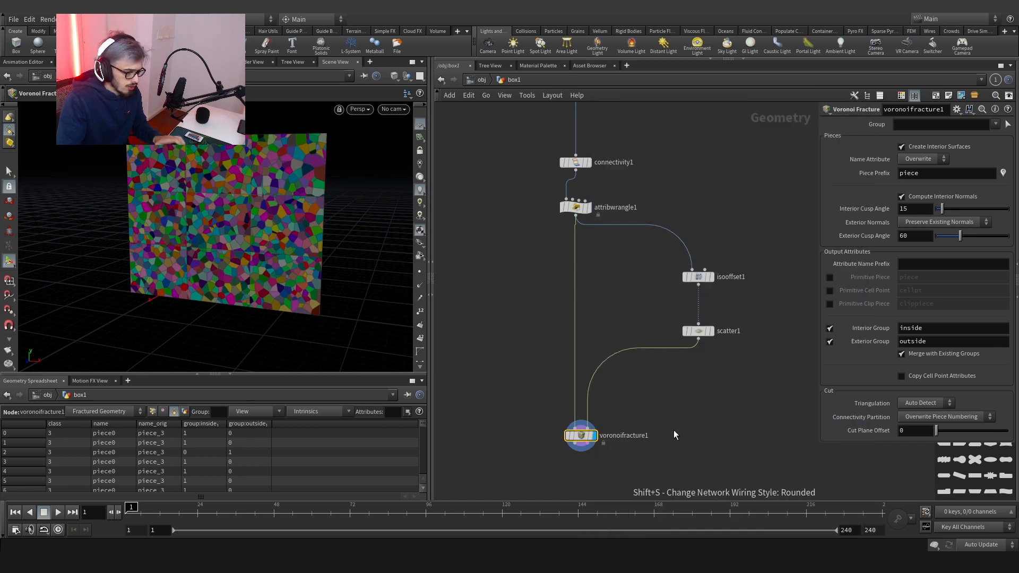
pyautogui.moveTo(673, 430); pyautogui.dragTo(689, 324, button='middle')
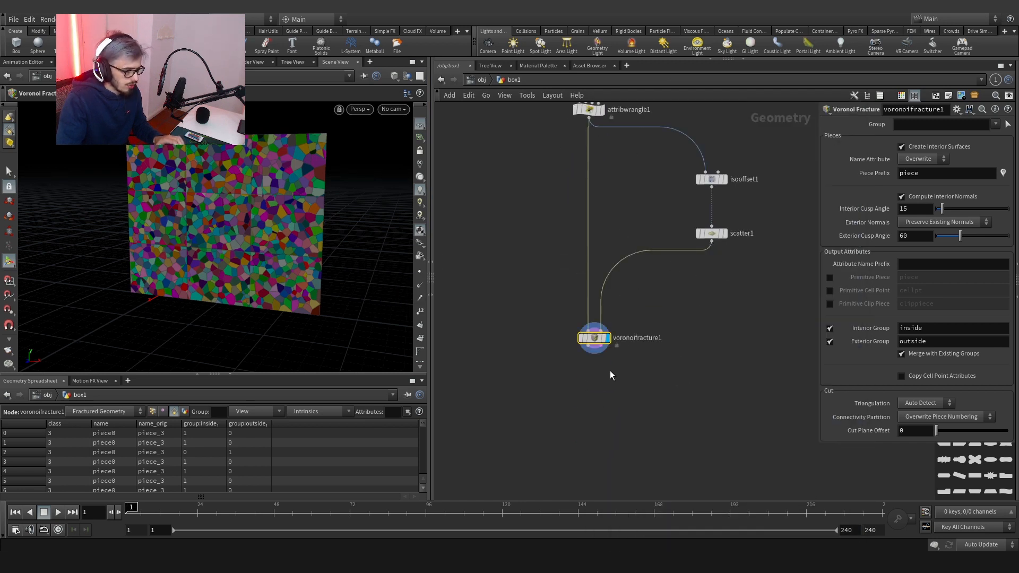
pyautogui.scroll(3, 608, 356)
pyautogui.press('Tab')
pyautogui.write('n')
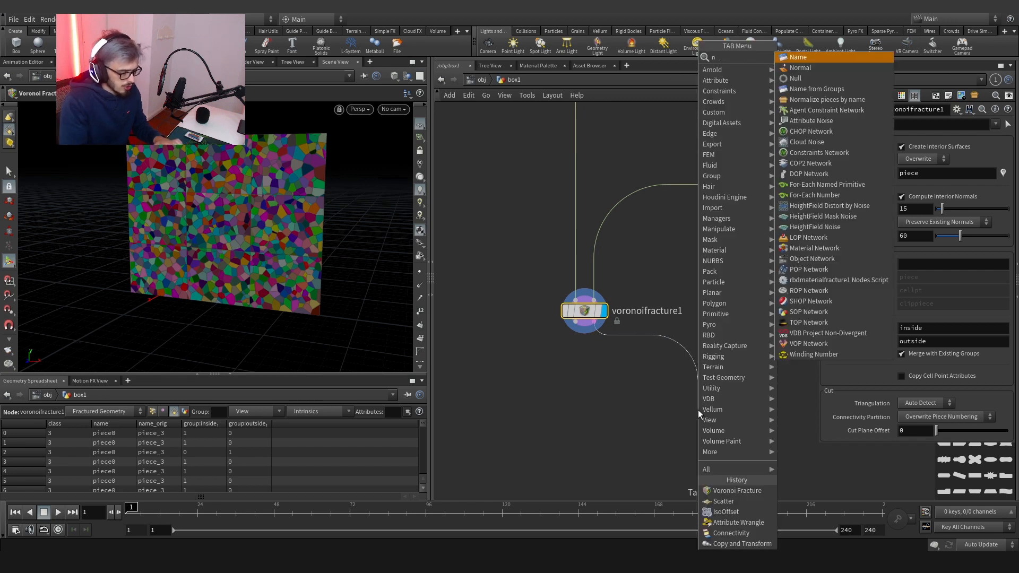
pyautogui.press('Return')
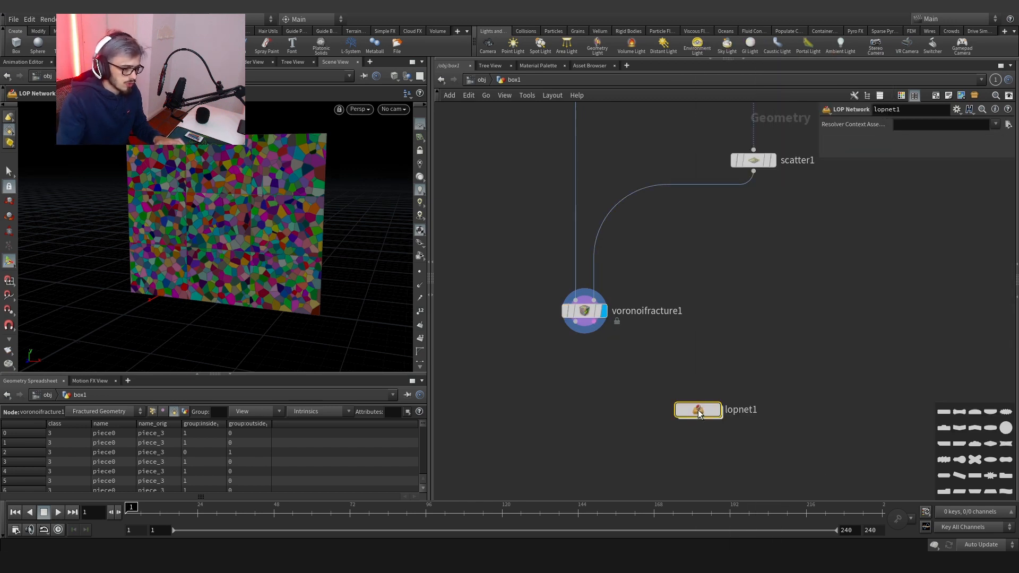
pyautogui.moveTo(751, 370); pyautogui.dragTo(705, 417)
pyautogui.press('Delete')
# Wire a Null node to the Voronoi Fracture's second output and display it to examine the constraint lines.
pyautogui.click(593, 321)
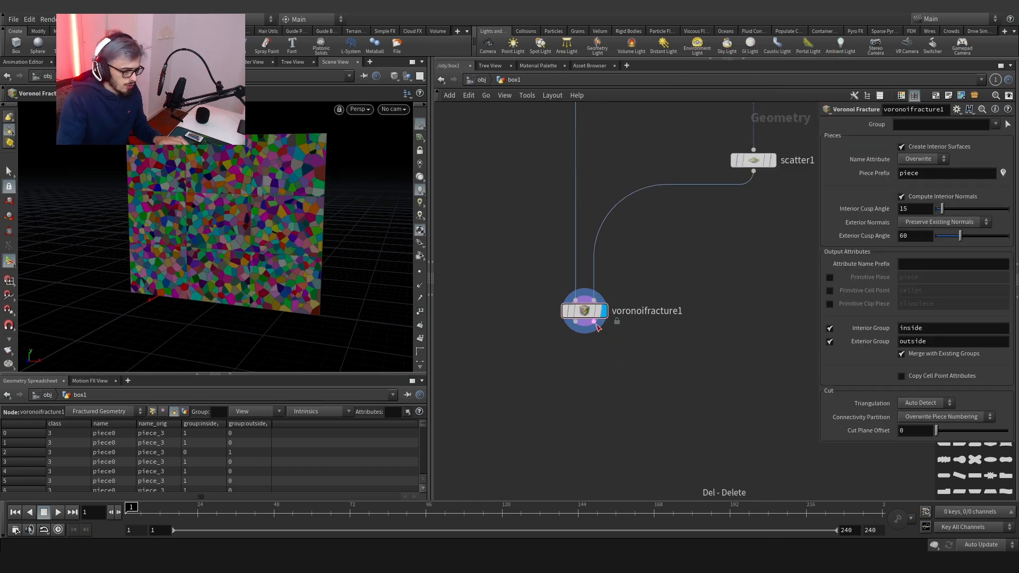
pyautogui.click(678, 396)
pyautogui.write('null')
pyautogui.press('Return')
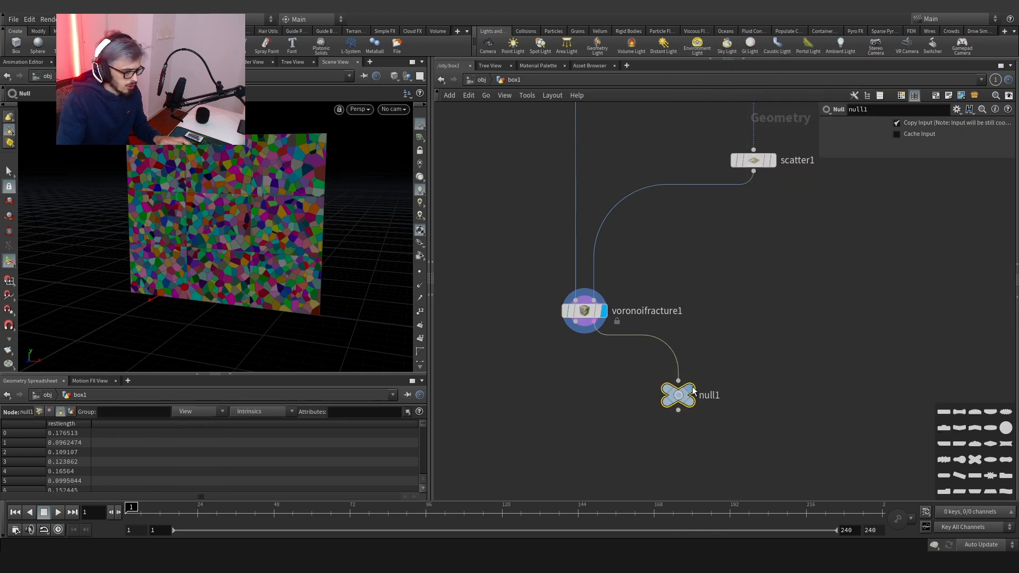
pyautogui.click(703, 365)
pyautogui.scroll(5, 235, 239)
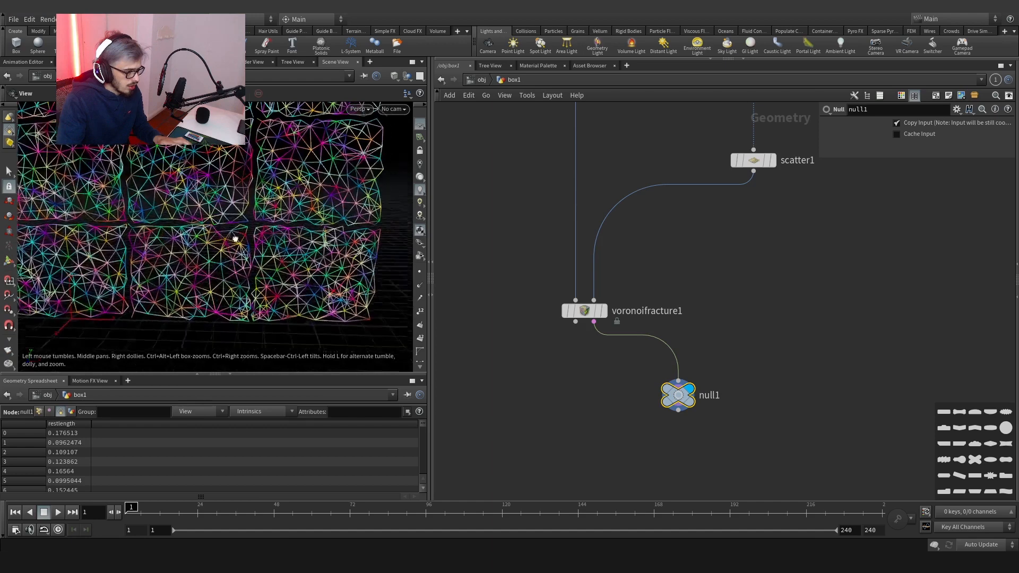
pyautogui.scroll(-5, 235, 239)
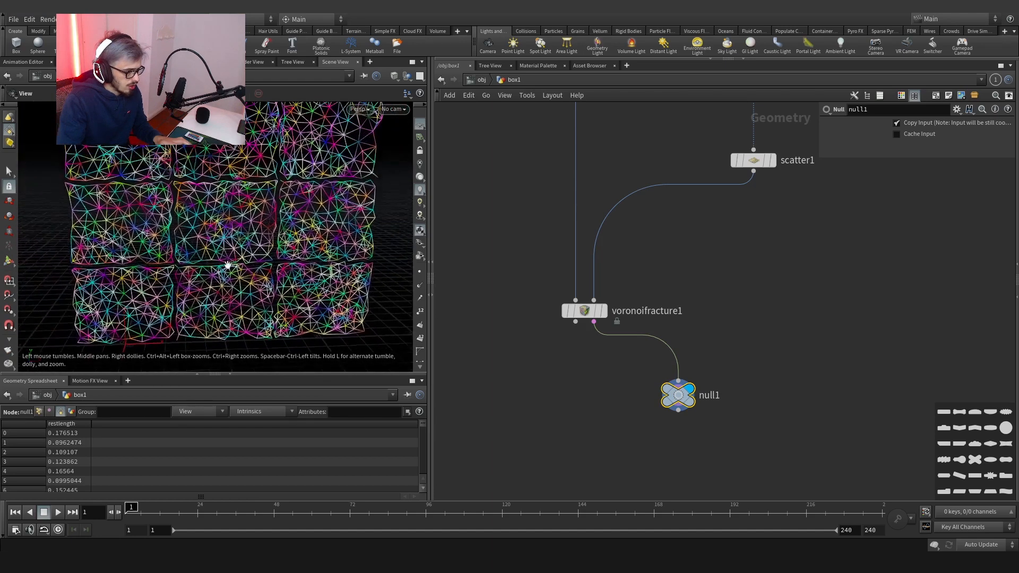
pyautogui.scroll(6, 227, 264)
pyautogui.press('Return')
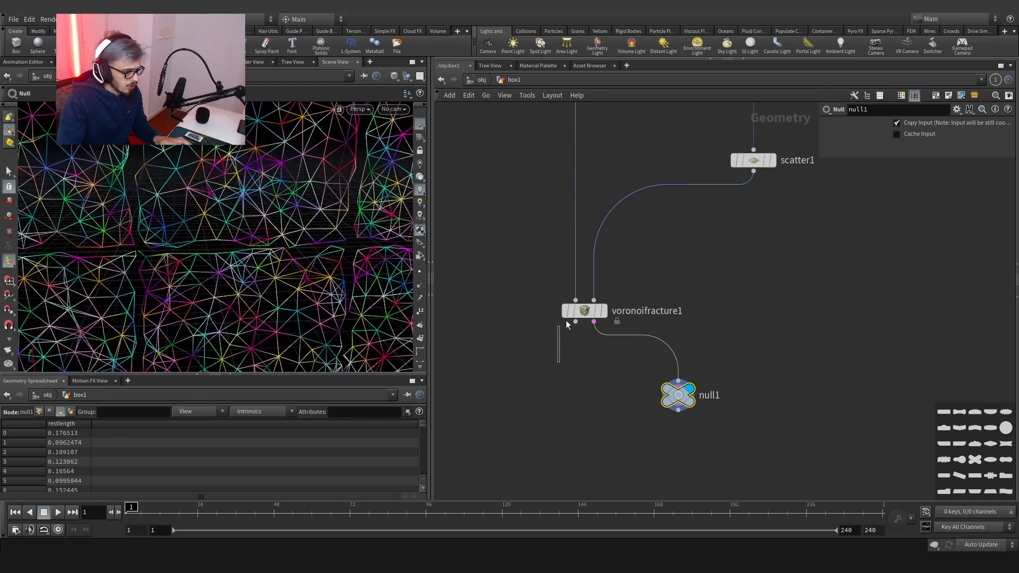
# Set the Voronoi Fracture's Name Attribute mode to Append and its Piece Prefix to "_".
pyautogui.click(566, 313)
pyautogui.click(918, 180)
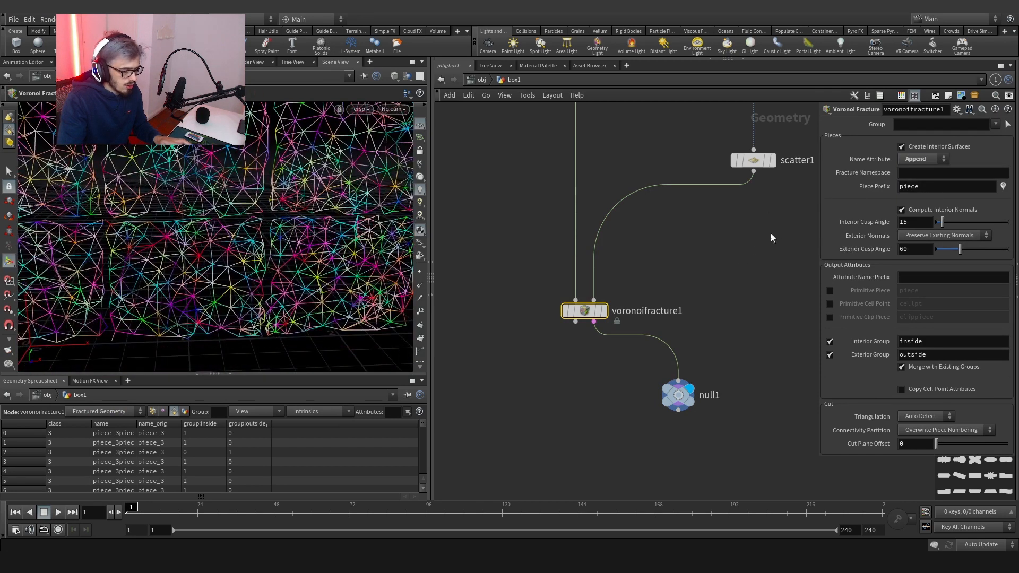
pyautogui.moveTo(921, 187); pyautogui.dragTo(833, 189)
pyautogui.write('_')
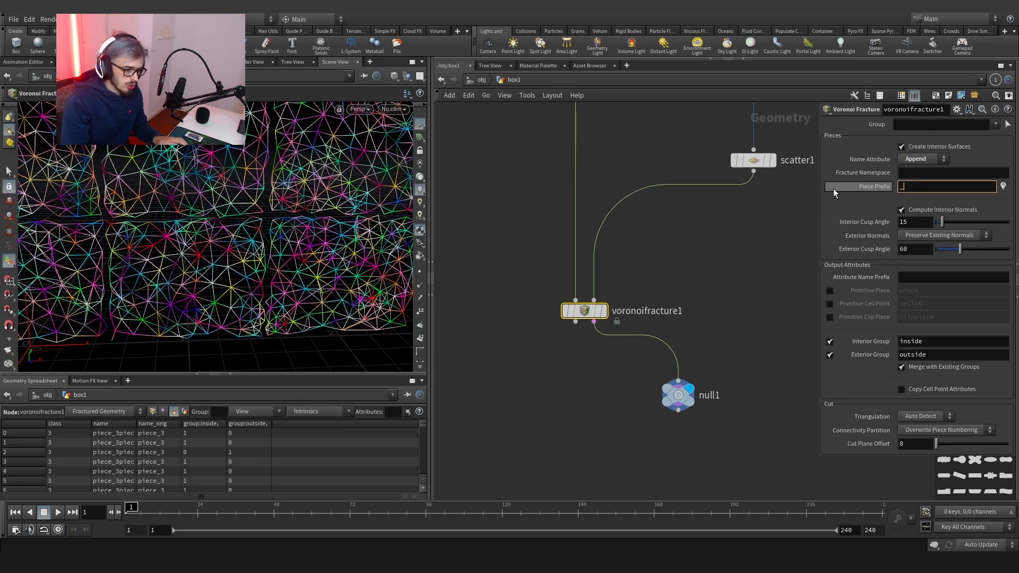
pyautogui.press('Return')
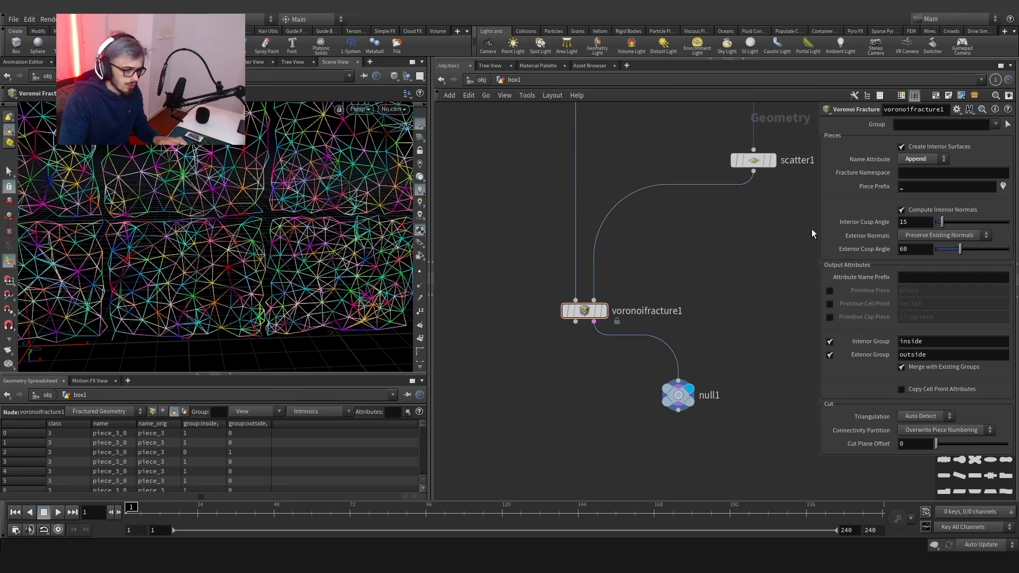
pyautogui.click(913, 185)
# Wire a temporary Null node to the Voronoi Fracture's first output for viewing the fractured geometry data.
pyautogui.click(678, 395)
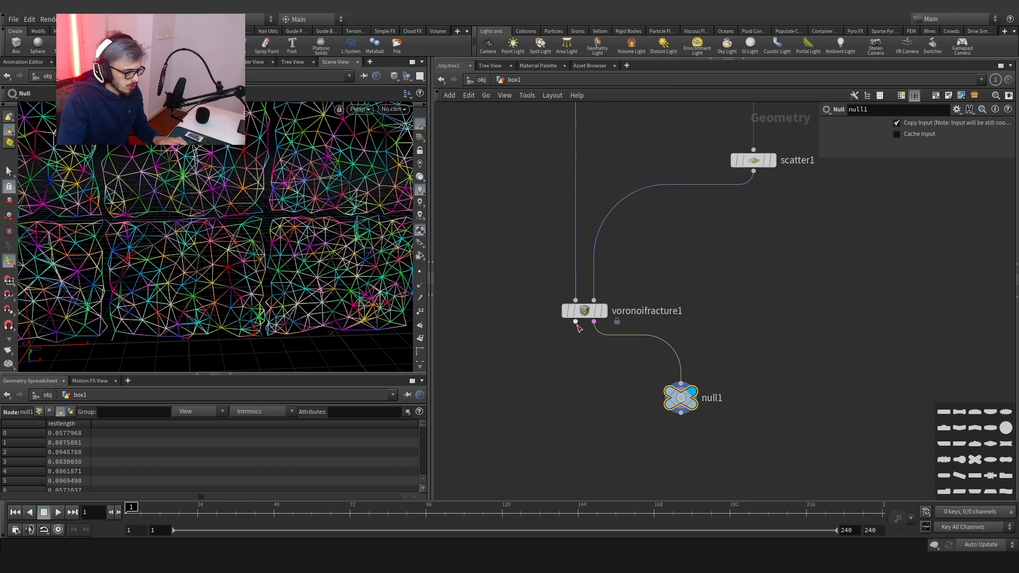
pyautogui.press('u')
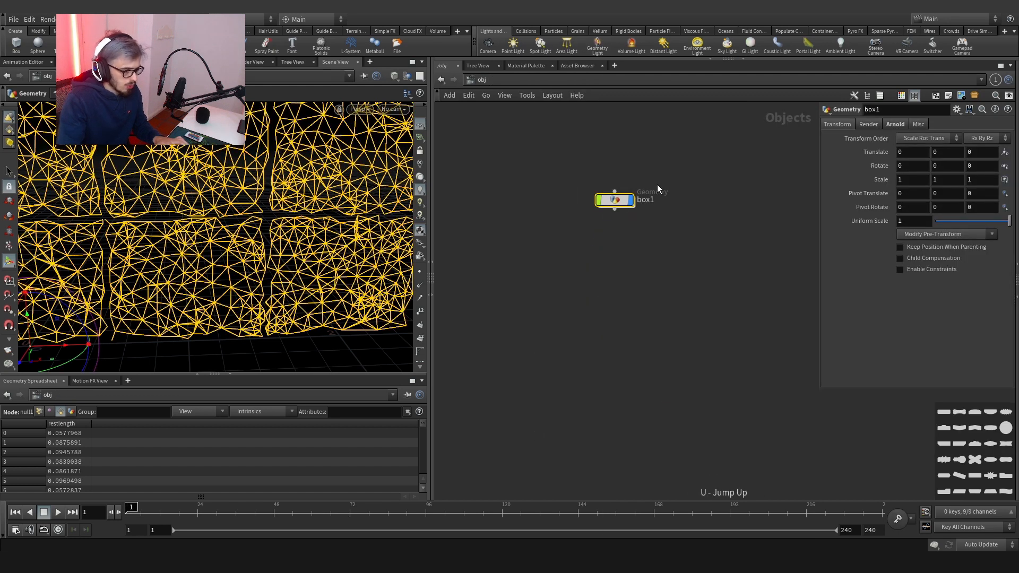
pyautogui.doubleClick(614, 200)
pyautogui.press('Tab')
pyautogui.write('nu')
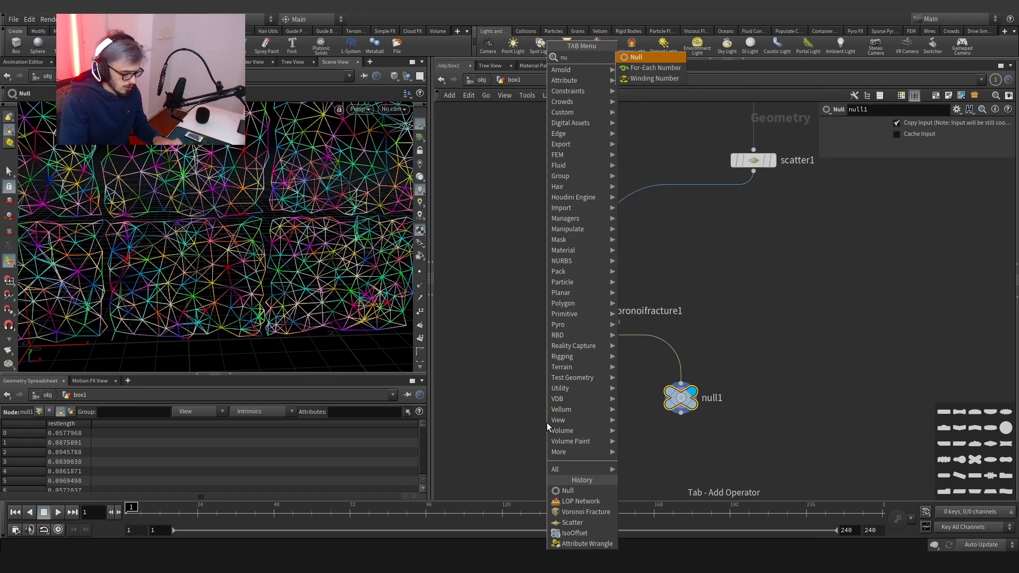
pyautogui.press('Return')
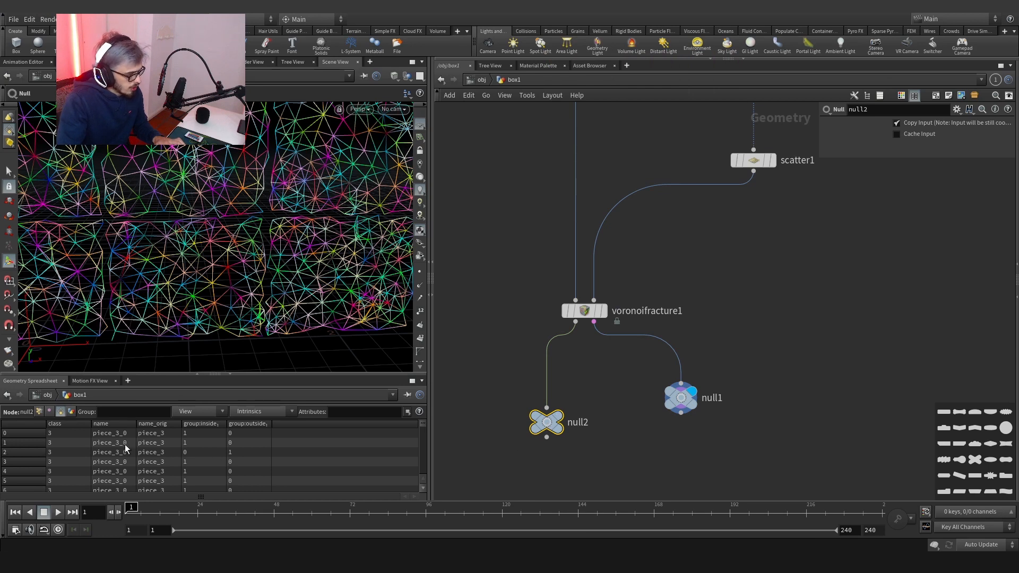
# Sort the geometry spreadsheet by name_orig, name and class to check the piece names.
pyautogui.click(147, 425)
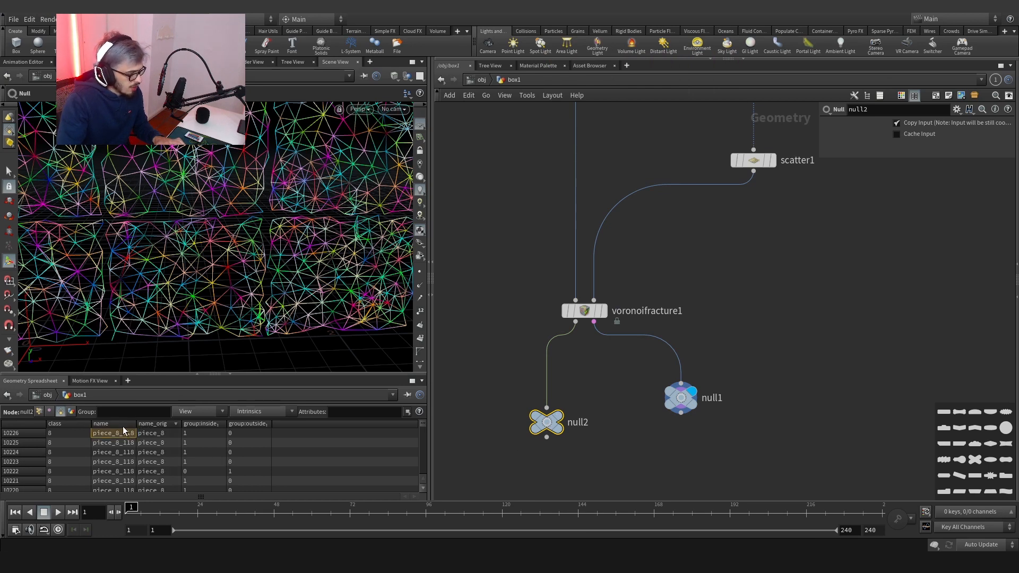
pyautogui.click(122, 424)
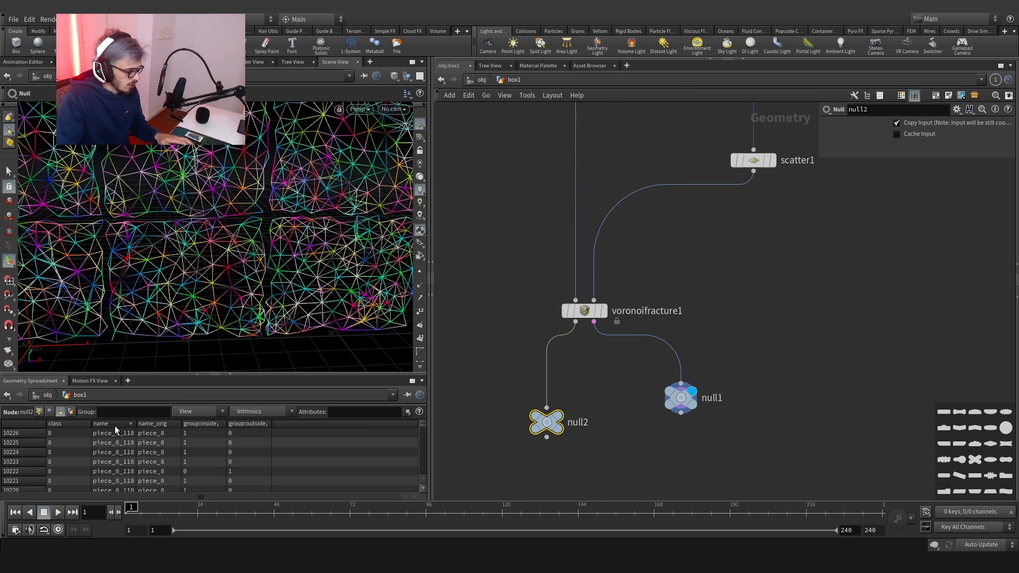
pyautogui.click(75, 425)
pyautogui.click(75, 426)
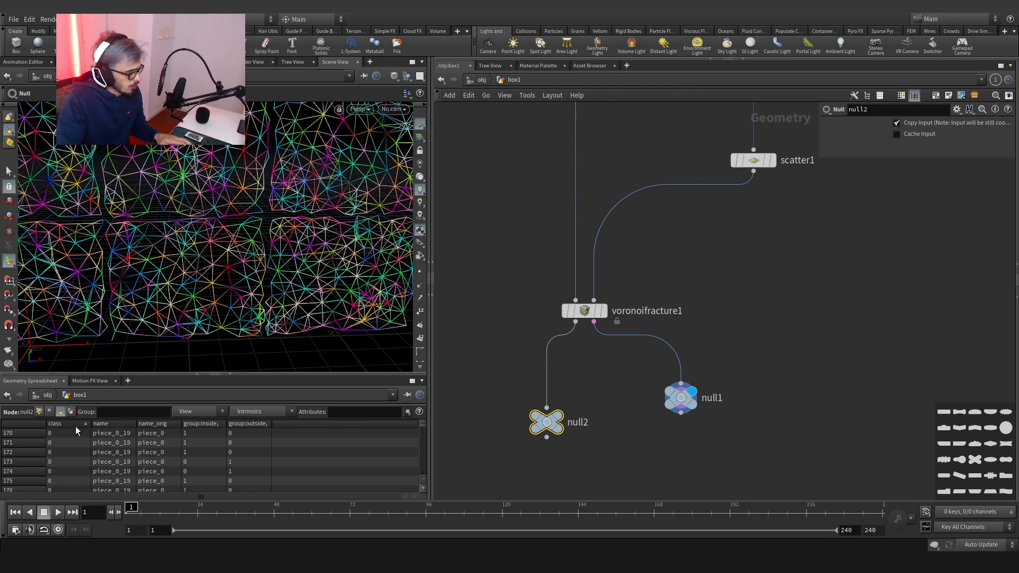
pyautogui.scroll(-4, 583, 371)
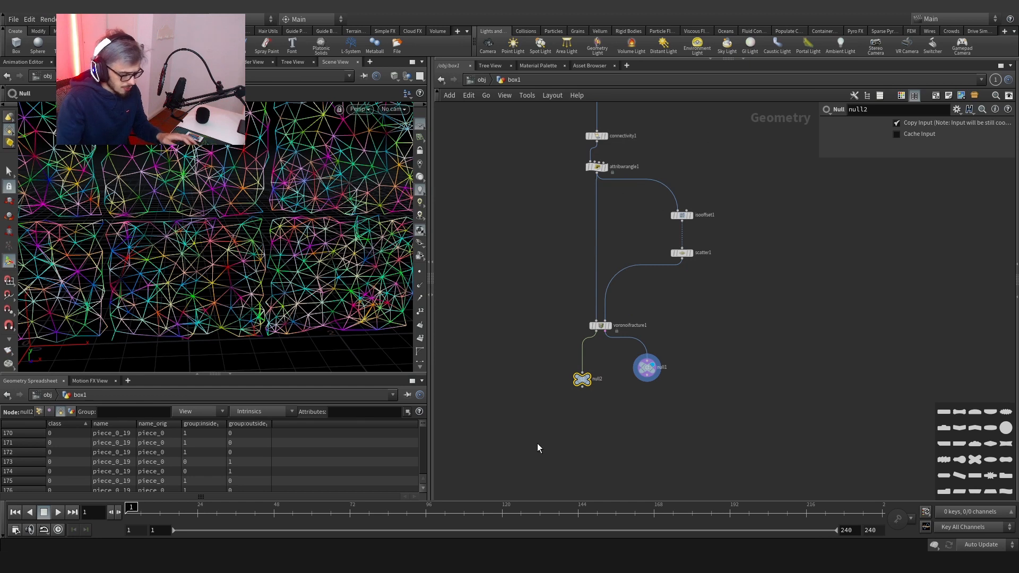
# Delete the Null on the fractured geometry output, then rename the constraints Null to CON and move it lower.
pyautogui.press('Delete')
pyautogui.scroll(3, 628, 344)
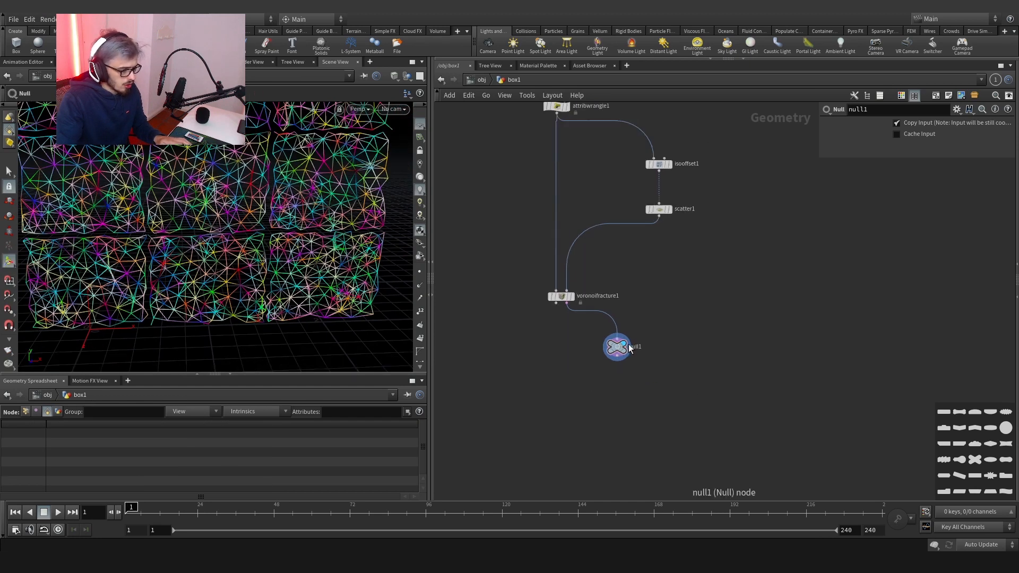
pyautogui.doubleClick(647, 350)
pyautogui.write('CON')
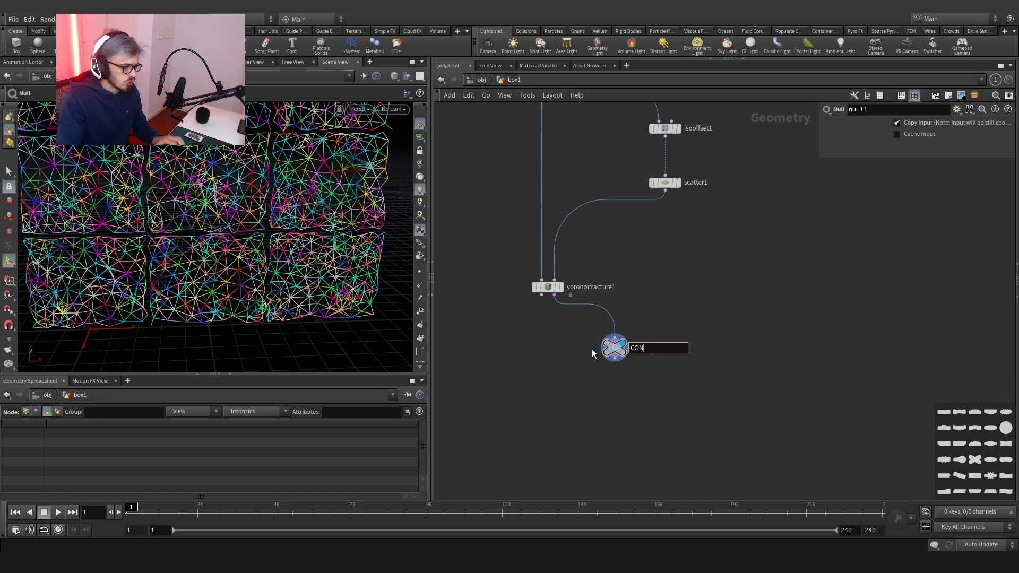
pyautogui.press('Return')
pyautogui.moveTo(617, 354); pyautogui.dragTo(624, 405)
# Add an RBD Pack node below, with the Voronoi Fracture's first output wired to both its geometry and proxy inputs.
pyautogui.moveTo(625, 405); pyautogui.dragTo(613, 301, button='middle')
pyautogui.press('Tab')
pyautogui.write('rbd pac')
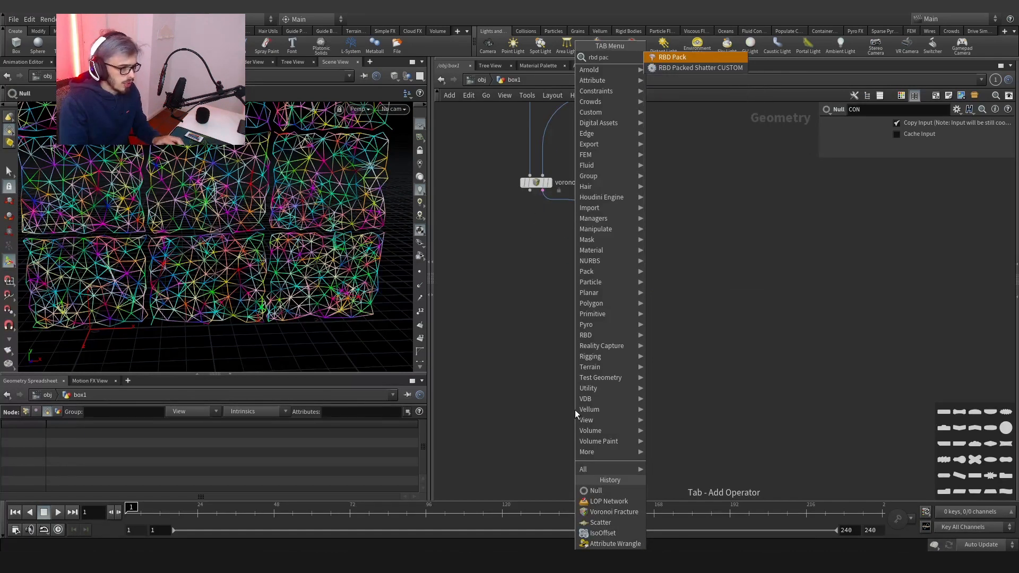
pyautogui.press('Return')
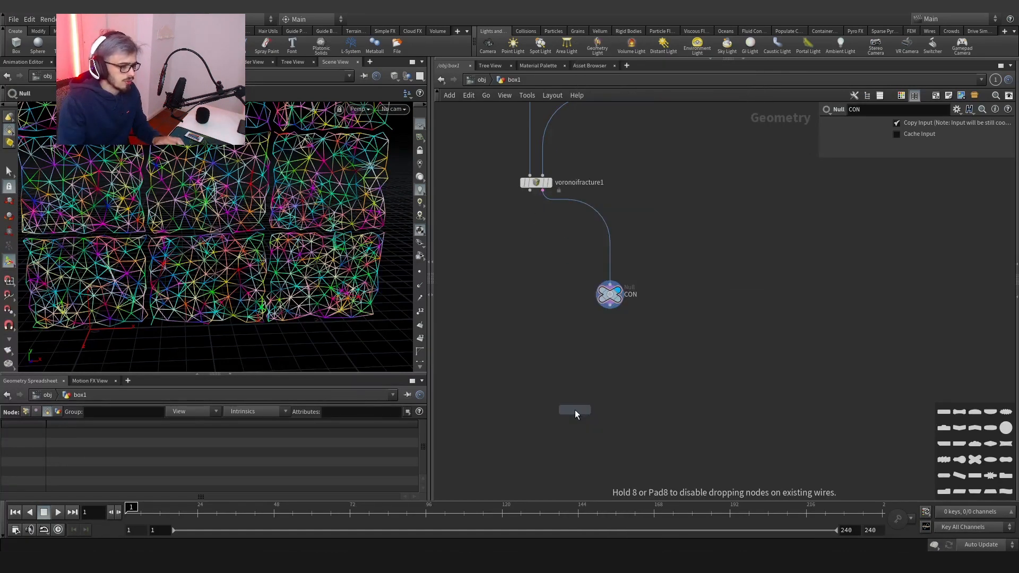
pyautogui.click(537, 398)
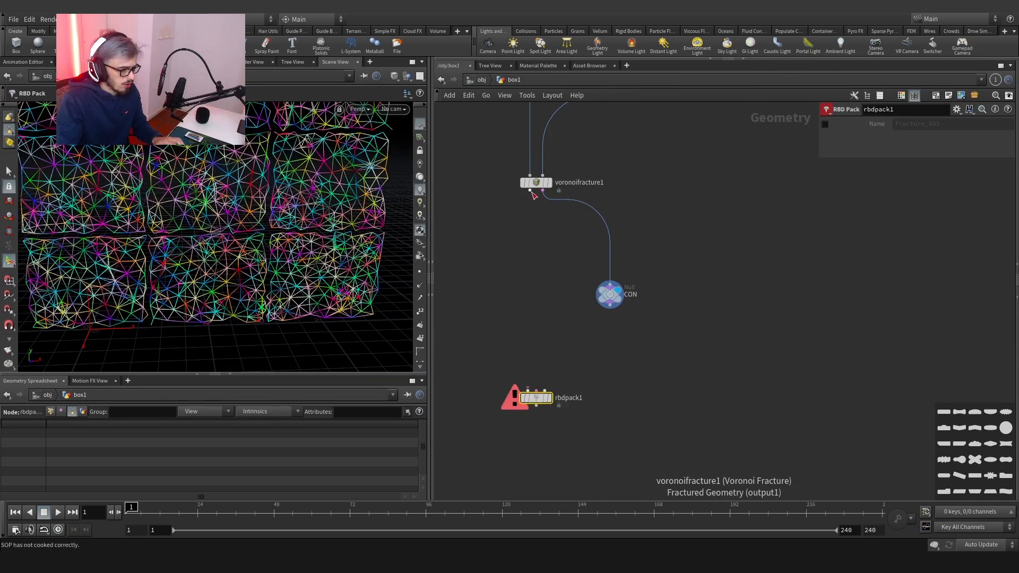
pyautogui.click(530, 190)
pyautogui.click(528, 390)
pyautogui.click(530, 191)
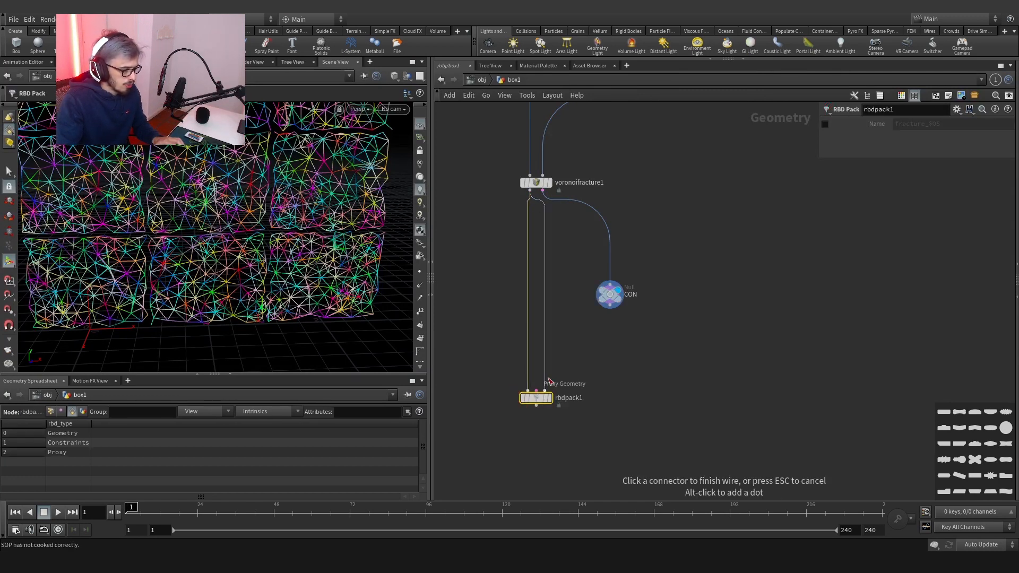
pyautogui.click(544, 391)
# Shift the CON node slightly and wire its output into the RBD Pack's constraints input.
pyautogui.moveTo(613, 299)
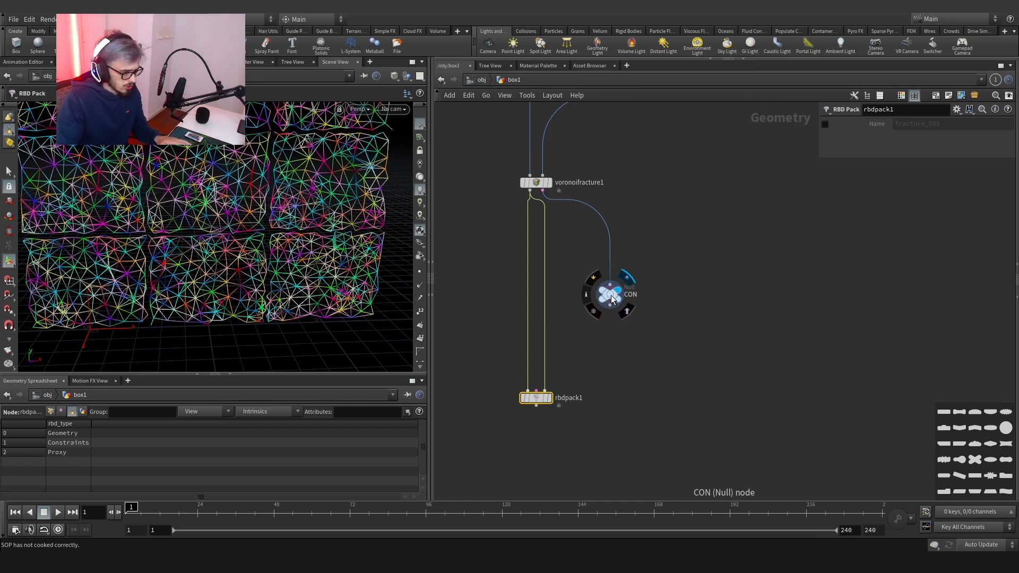
pyautogui.moveTo(613, 299); pyautogui.dragTo(626, 287)
pyautogui.click(622, 299)
pyautogui.click(536, 390)
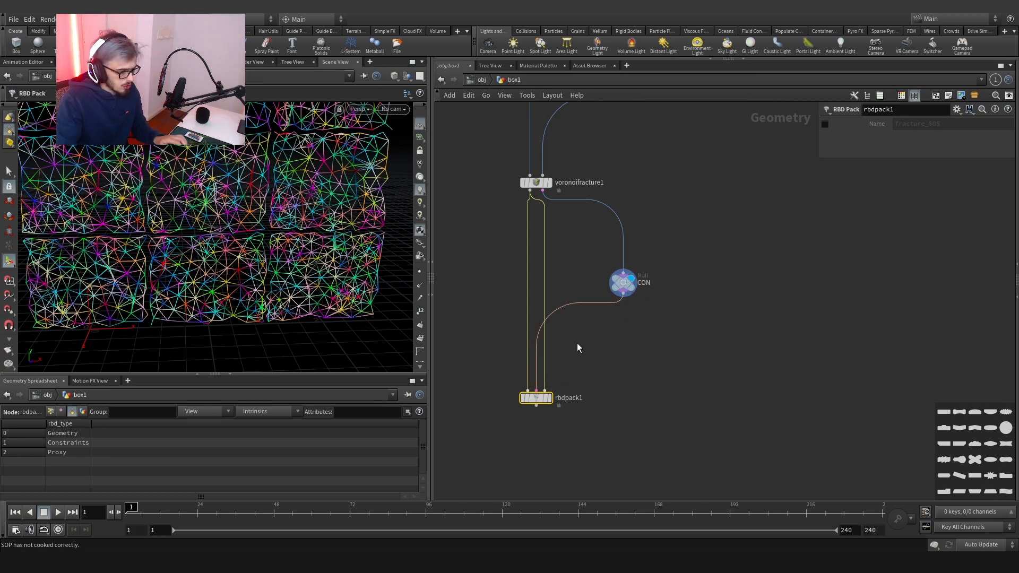
# Route the RBD Pack's geometry wire through a dot out to the side, and move RBD Pack and CON further down.
pyautogui.press('h')
pyautogui.keyDown('alt'); pyautogui.moveTo(649, 300); pyautogui.dragTo(502, 309); pyautogui.keyUp('alt')
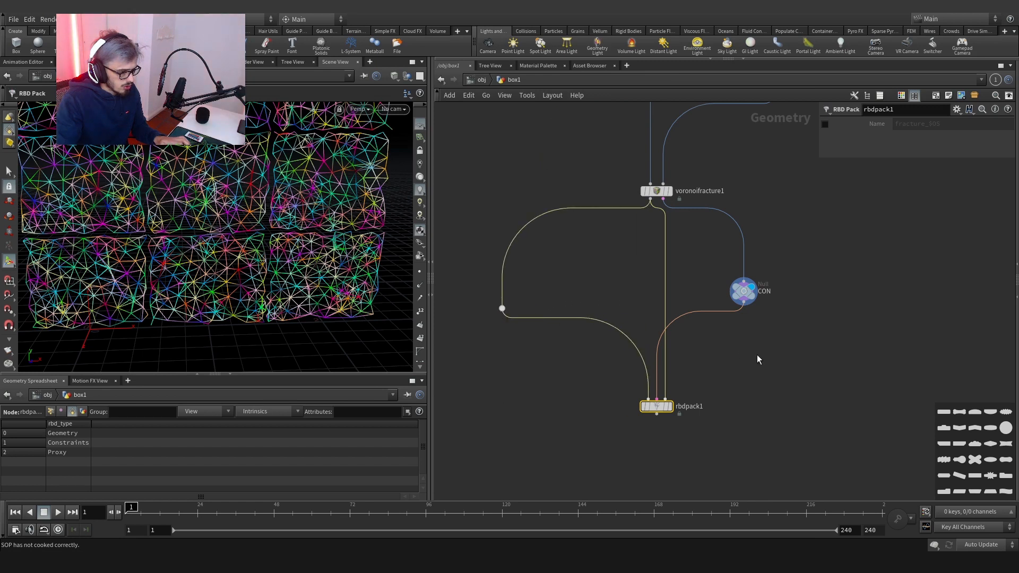
pyautogui.scroll(-3, 743, 372)
pyautogui.scroll(-2, 604, 340)
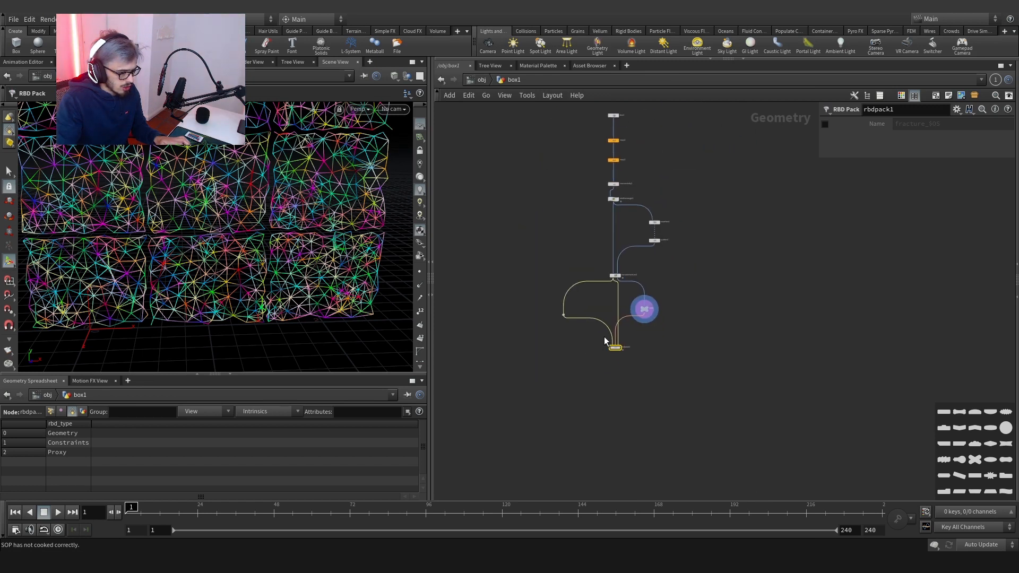
pyautogui.moveTo(616, 350); pyautogui.dragTo(614, 420)
pyautogui.scroll(3, 626, 361)
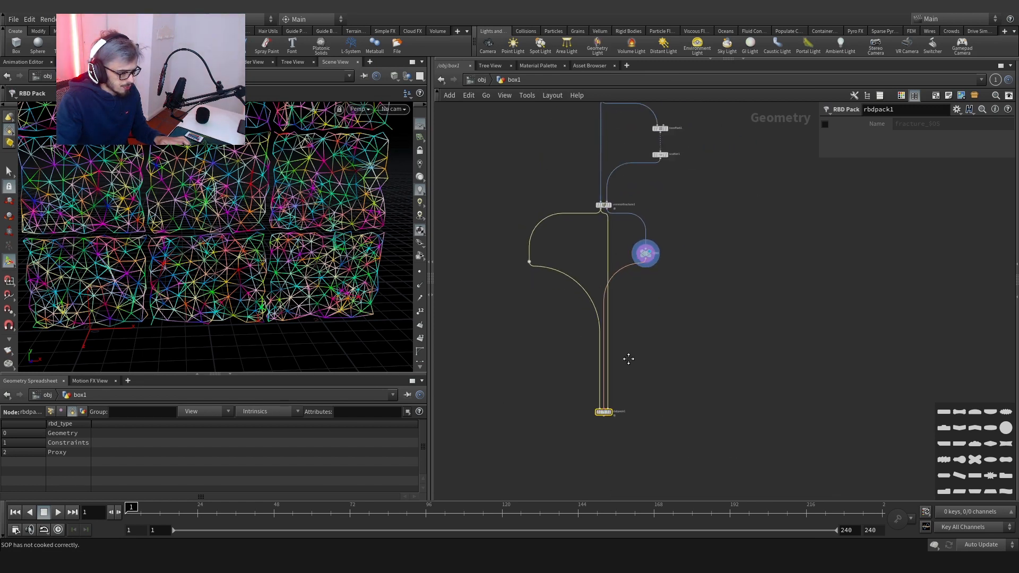
pyautogui.moveTo(632, 206); pyautogui.dragTo(633, 337)
# Add an RBD Unpack node directly below the RBD Pack node.
pyautogui.press('Tab')
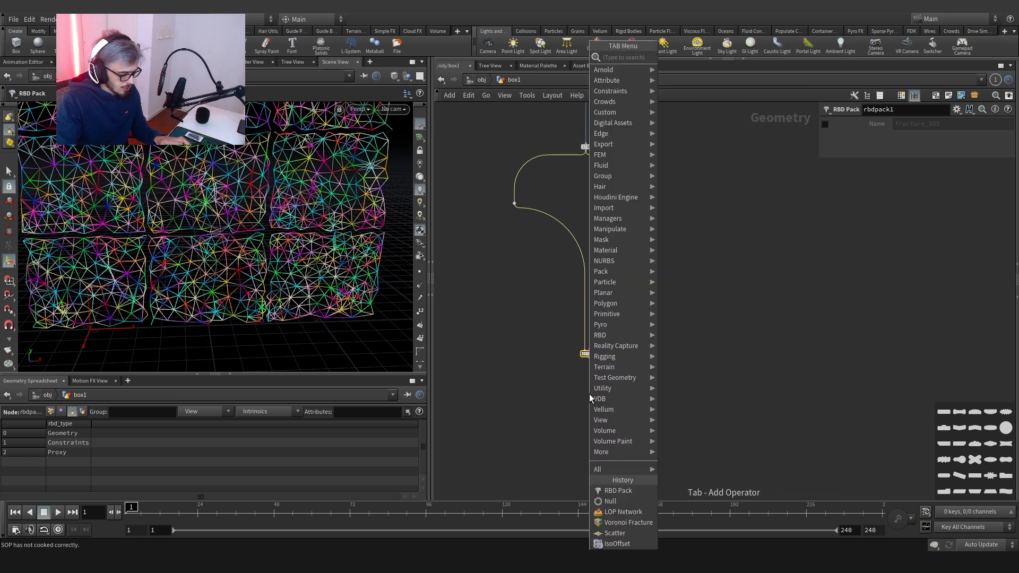
pyautogui.write('rbdun')
pyautogui.press('Return')
pyautogui.click(589, 393)
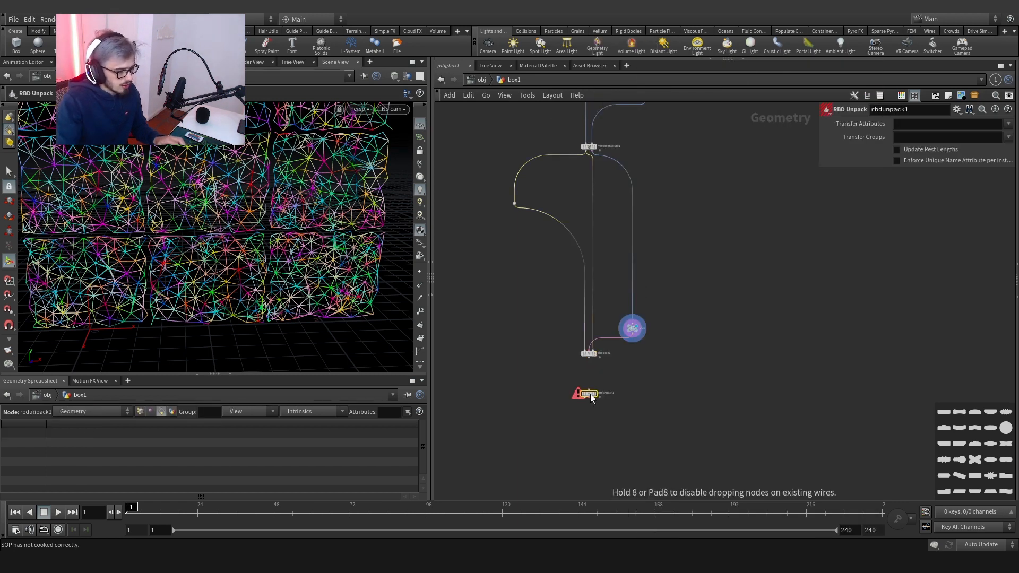
# Wire the RBD Pack's output into the RBD Unpack and insert a Transform node between them.
pyautogui.scroll(3, 590, 392)
pyautogui.click(587, 335)
pyautogui.click(587, 393)
pyautogui.press('Tab')
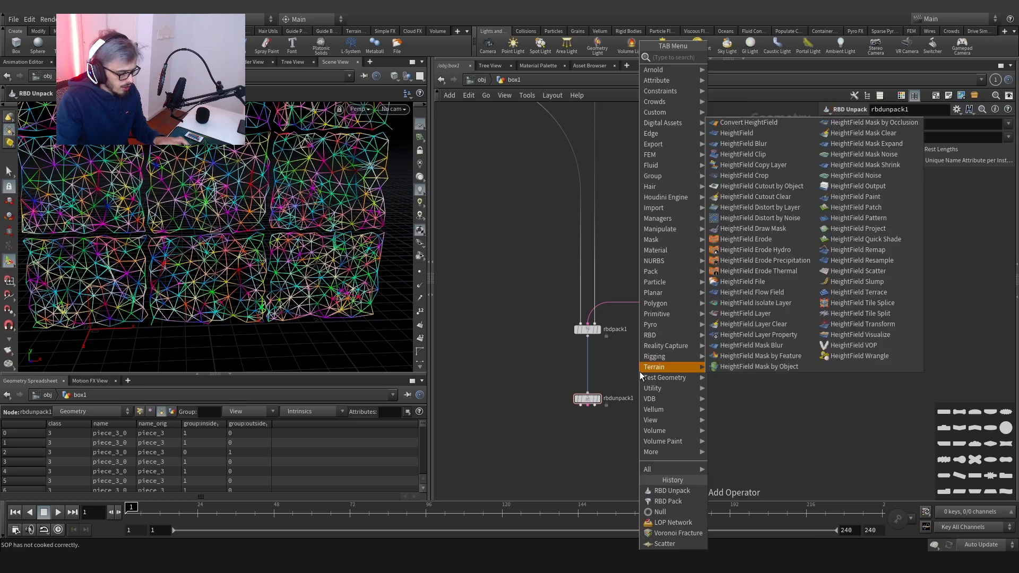
pyautogui.write('trans')
pyautogui.press('Return')
pyautogui.click(639, 371)
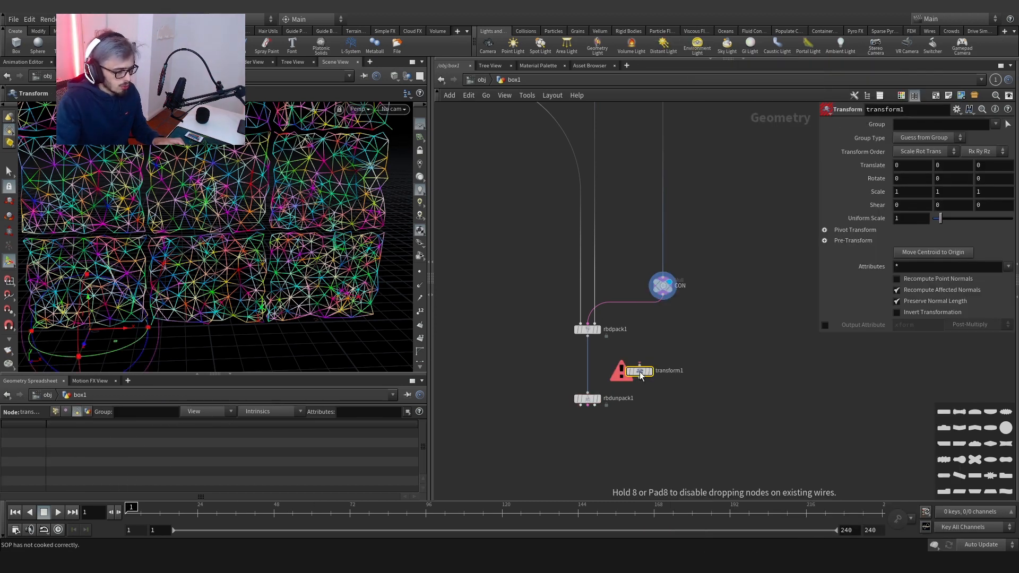
pyautogui.moveTo(607, 370); pyautogui.dragTo(554, 364)
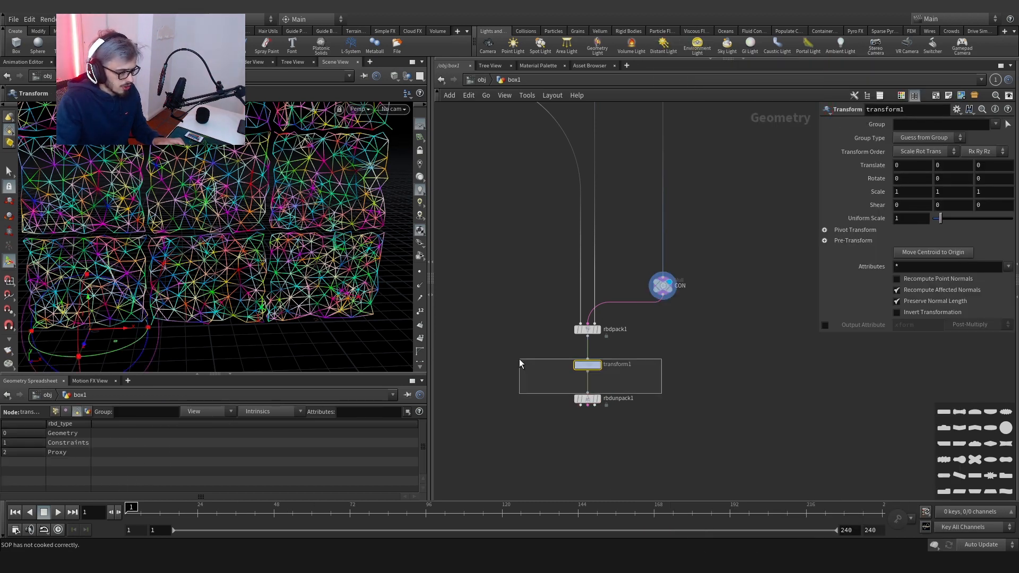
# Move the CON null below the RBD Unpack and wire the unpack's constraints output into it.
pyautogui.moveTo(684, 343); pyautogui.dragTo(644, 277, button='middle')
pyautogui.moveTo(624, 221); pyautogui.dragTo(596, 396)
pyautogui.click(548, 339)
pyautogui.click(596, 383)
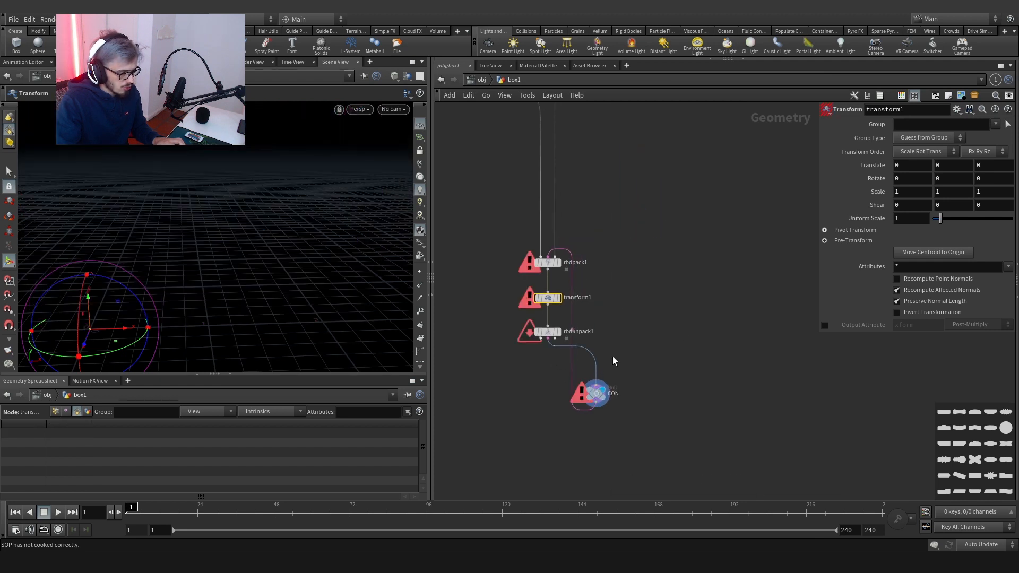
# Wire the Voronoi Fracture's constraints output directly into the RBD Pack's constraints input.
pyautogui.moveTo(595, 264); pyautogui.dragTo(553, 425, button='middle')
pyautogui.click(505, 418)
pyautogui.moveTo(583, 112); pyautogui.dragTo(591, 297, button='middle')
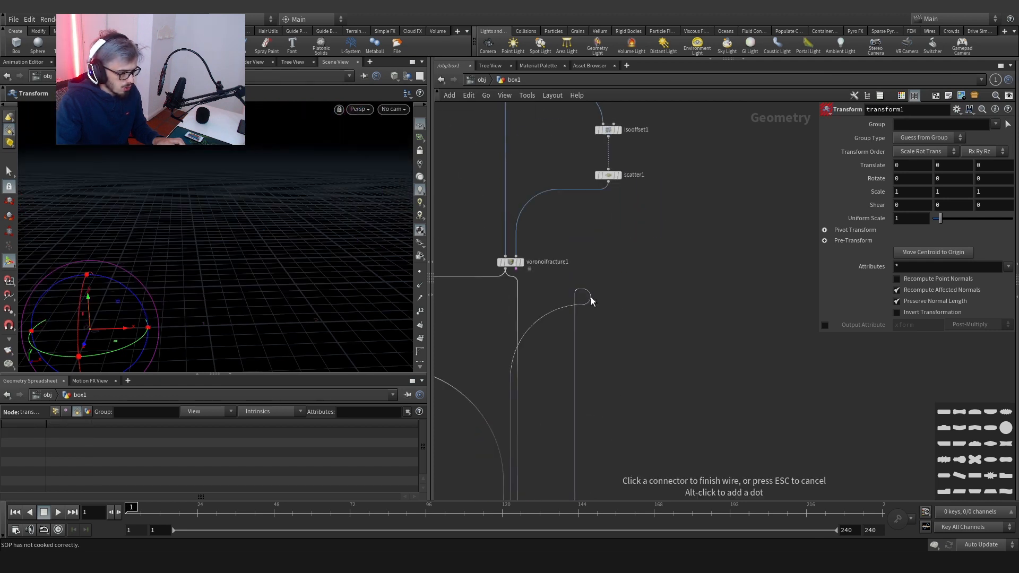
pyautogui.click(526, 282)
# Duplicate the CON null beside the original and connect the copy to the RBD Unpack's proxy output.
pyautogui.scroll(-4, 591, 379)
pyautogui.scroll(4, 593, 384)
pyautogui.moveTo(557, 400); pyautogui.dragTo(623, 424)
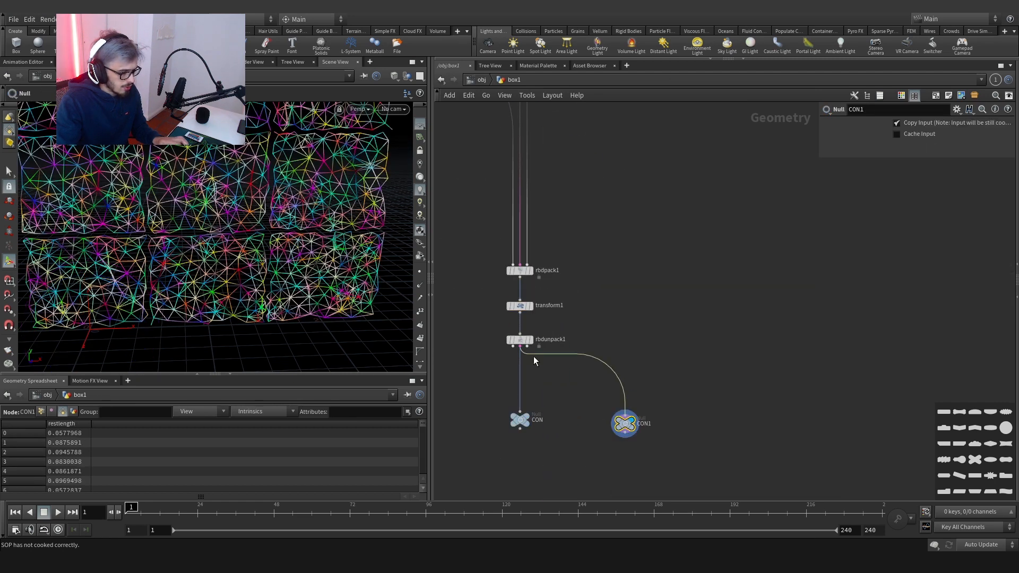
pyautogui.click(622, 415)
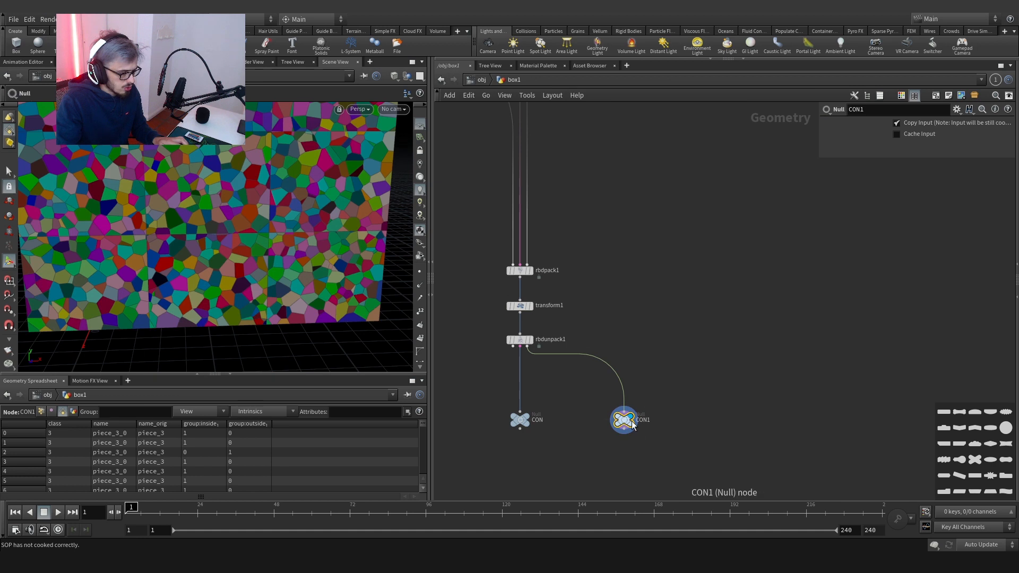
# Rename the duplicated null on the proxy output as OUT_PROXY.
pyautogui.doubleClick(643, 422)
pyautogui.hotkey('ctrl', 'a')
pyautogui.press('BackSpace')
pyautogui.write('OUT_')
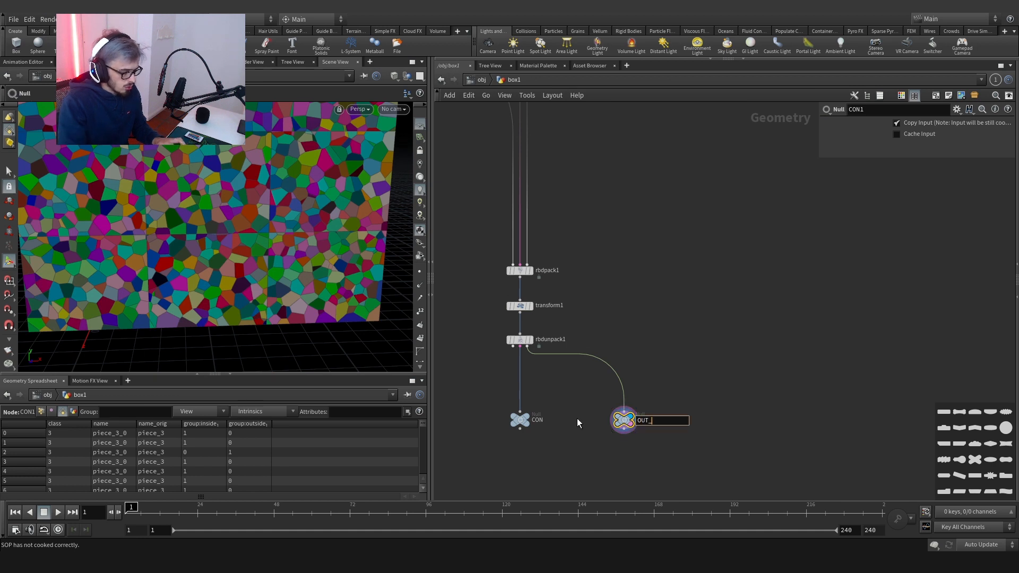
pyautogui.write('PROXY')
pyautogui.press('Return')
# Duplicate OUT_PROXY to the other side of CON, wire it to the RBD Unpack's geometry output and name it OUT_HIGH.
pyautogui.moveTo(553, 373); pyautogui.dragTo(660, 342, button='middle')
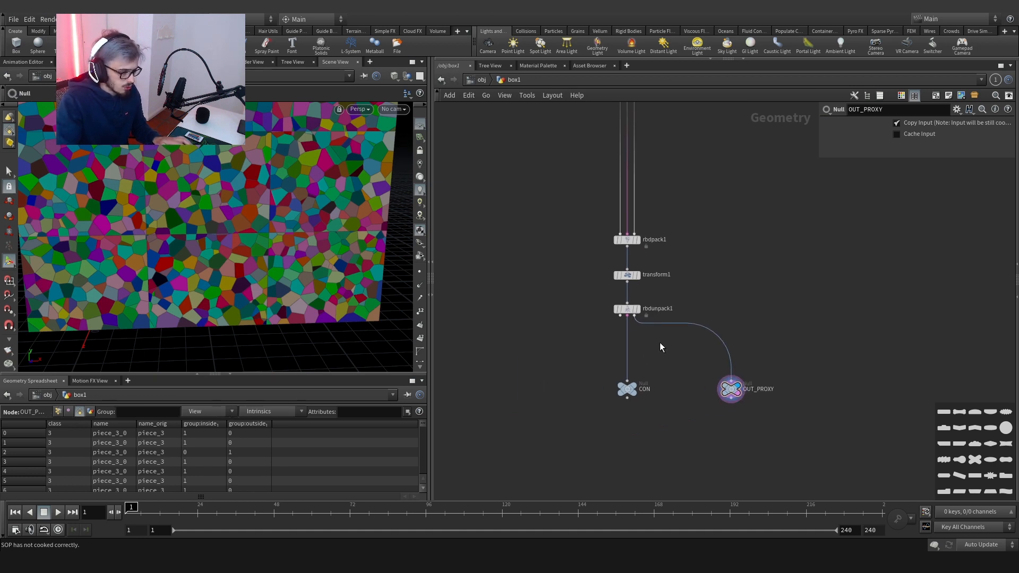
pyautogui.keyDown('alt'); pyautogui.moveTo(727, 387); pyautogui.dragTo(544, 388); pyautogui.keyUp('alt')
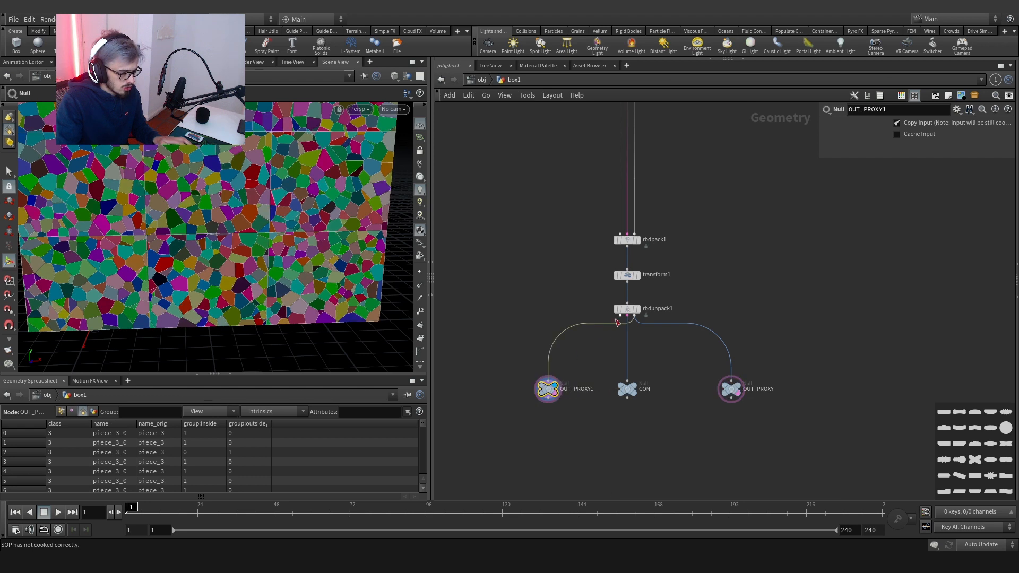
pyautogui.doubleClick(579, 389)
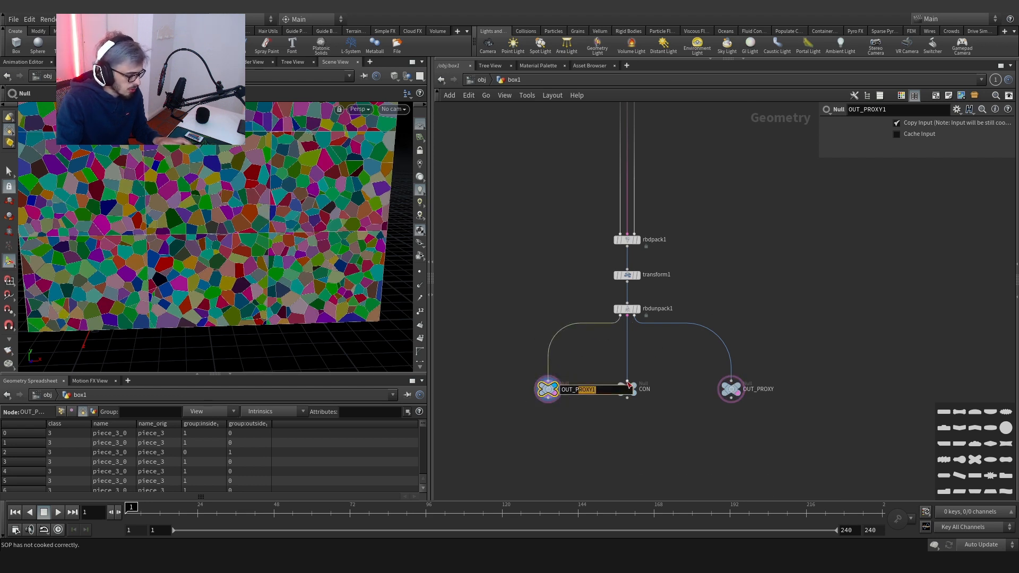
pyautogui.press('BackSpace')
pyautogui.press('BackSpace')
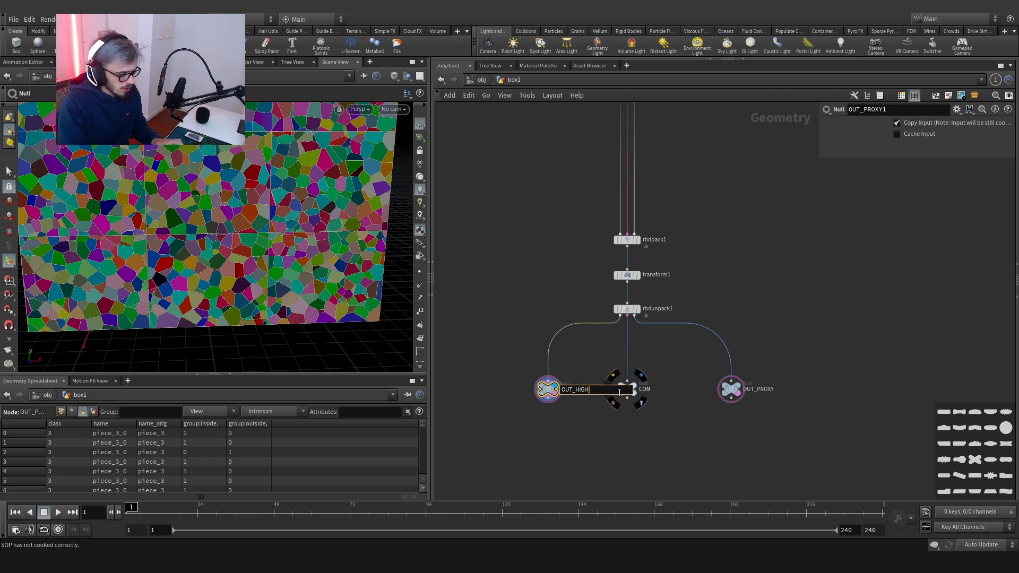
pyautogui.press('Return')
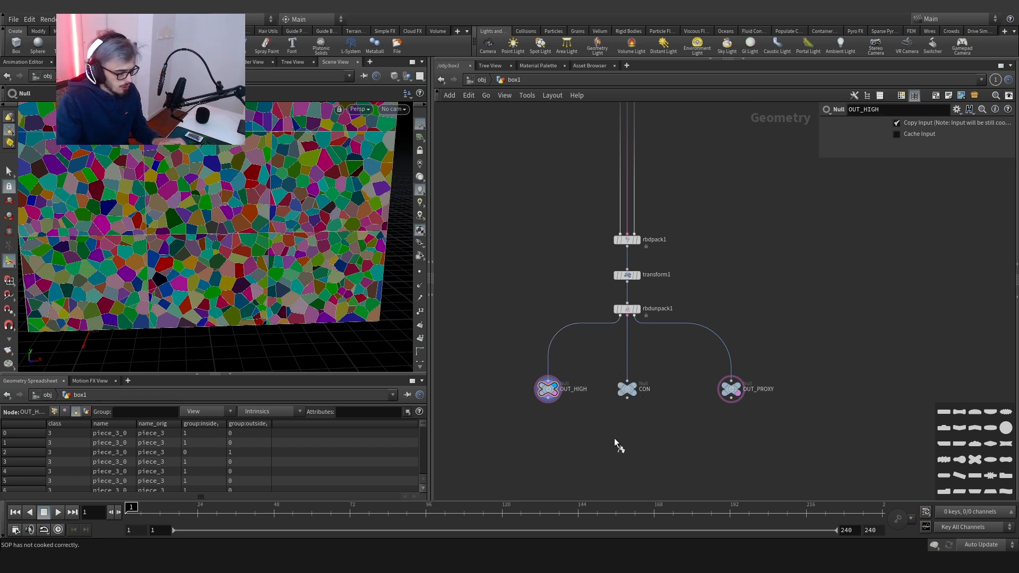
# Display the Scatter node that feeds the Voronoi Fracture.
pyautogui.click(627, 390)
pyautogui.click(731, 389)
pyautogui.moveTo(812, 197); pyautogui.dragTo(774, 372, button='middle')
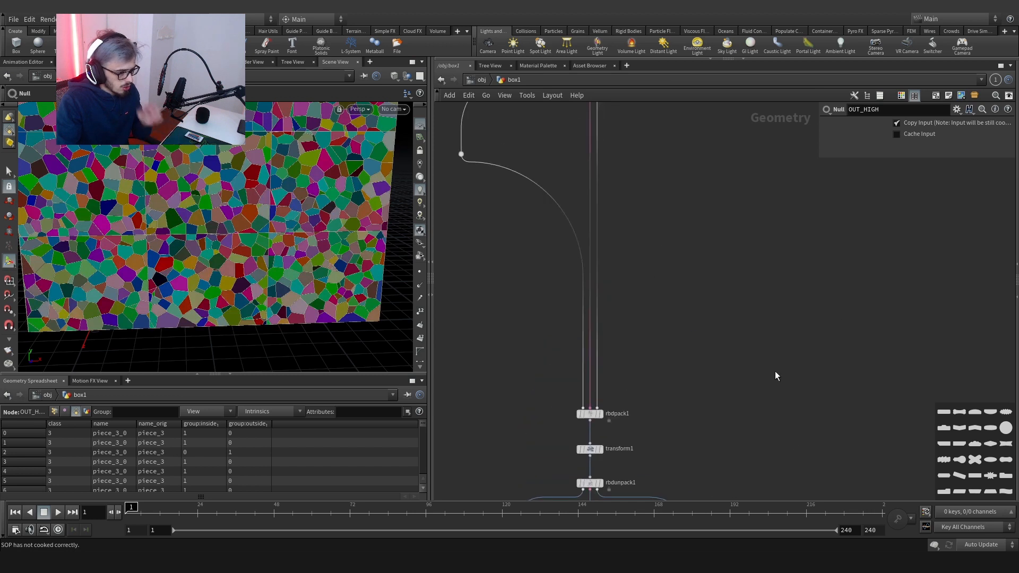
pyautogui.scroll(-3, 775, 371)
pyautogui.moveTo(759, 287); pyautogui.dragTo(616, 280, button='middle')
pyautogui.scroll(5, 709, 285)
pyautogui.click(686, 236)
pyautogui.scroll(-3, 670, 295)
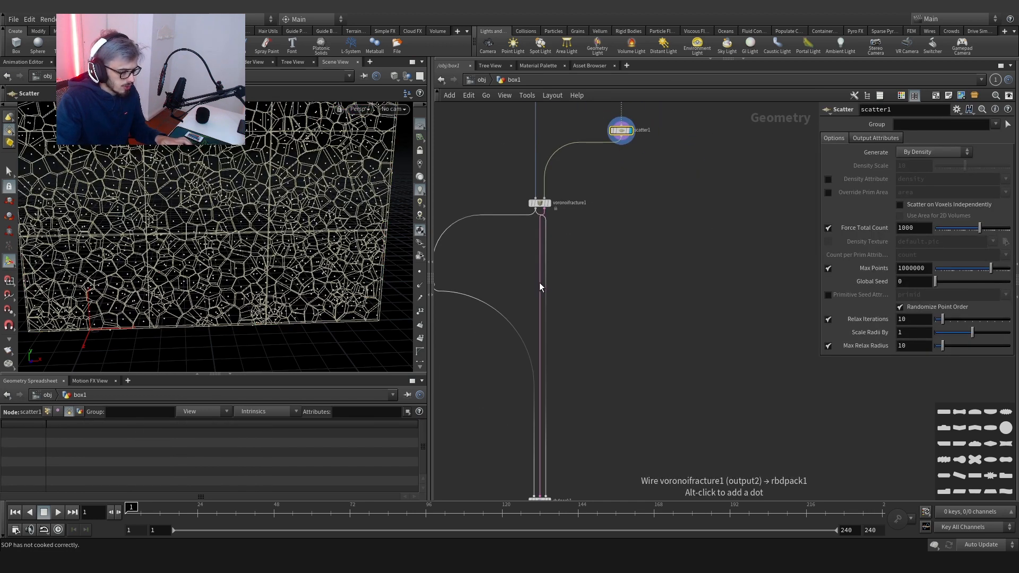
# Add a Merge node and insert it in the constraints wire between the Voronoi Fracture and the RBD Pack.
pyautogui.keyDown('alt'); pyautogui.moveTo(539, 283); pyautogui.dragTo(698, 290); pyautogui.keyUp('alt')
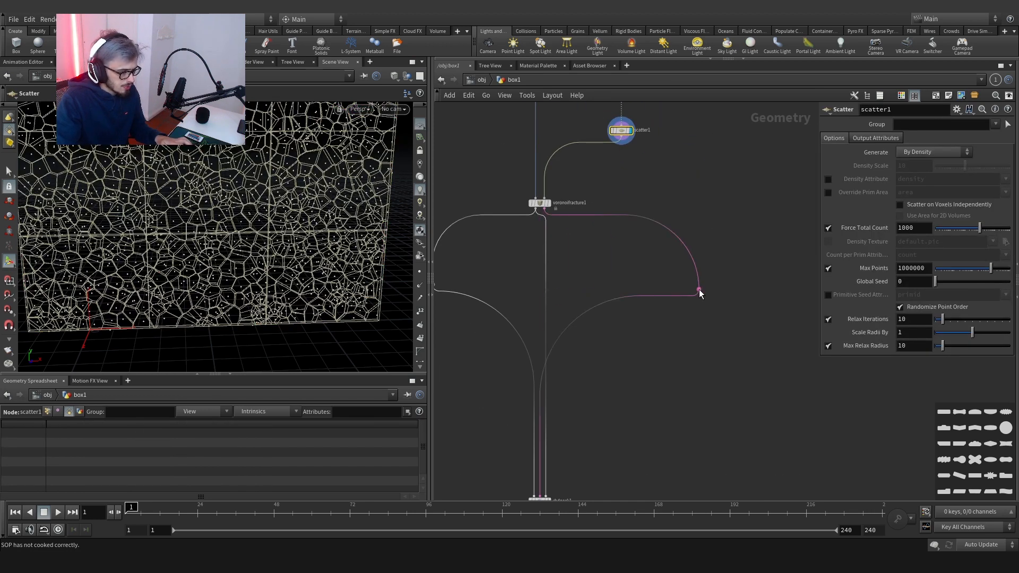
pyautogui.press('Tab')
pyautogui.write('merge')
pyautogui.press('Return')
pyautogui.click(679, 320)
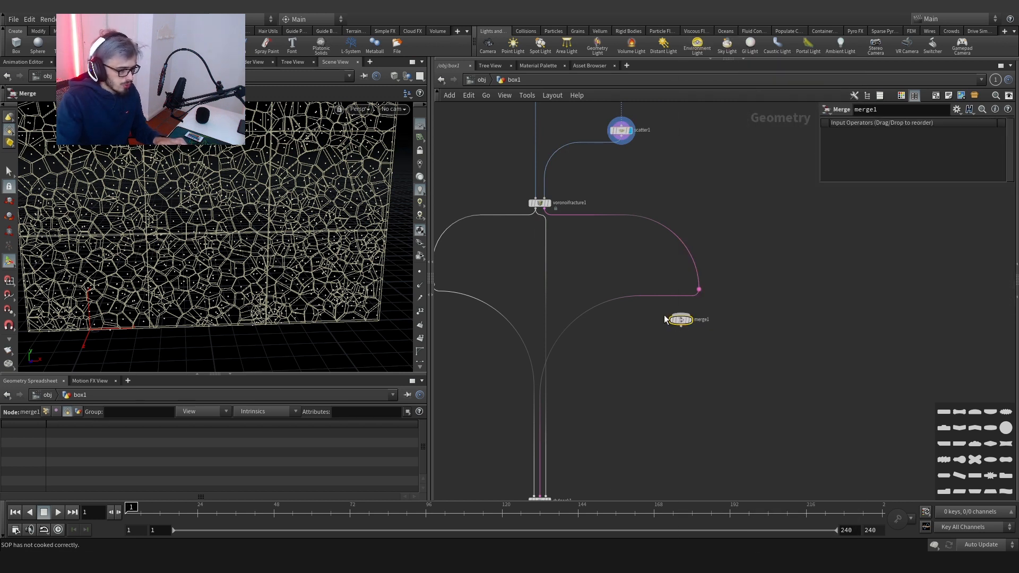
pyautogui.moveTo(664, 319); pyautogui.dragTo(629, 353)
pyautogui.click(629, 348)
pyautogui.click(545, 213)
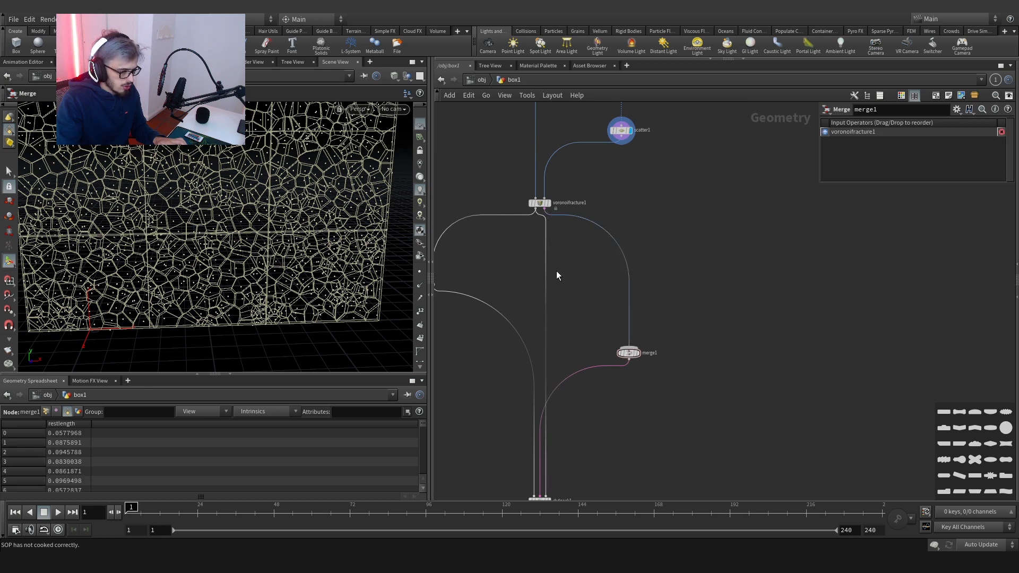
# Route the RBD Pack's proxy wire through a dot out to the side and insert an Attribute Wrangle between Voronoi Fracture and Merge.
pyautogui.scroll(-2, 571, 291)
pyautogui.keyDown('alt'); pyautogui.moveTo(544, 310); pyautogui.dragTo(800, 349); pyautogui.keyUp('alt')
pyautogui.press('Tab')
pyautogui.write('wra')
pyautogui.press('Return')
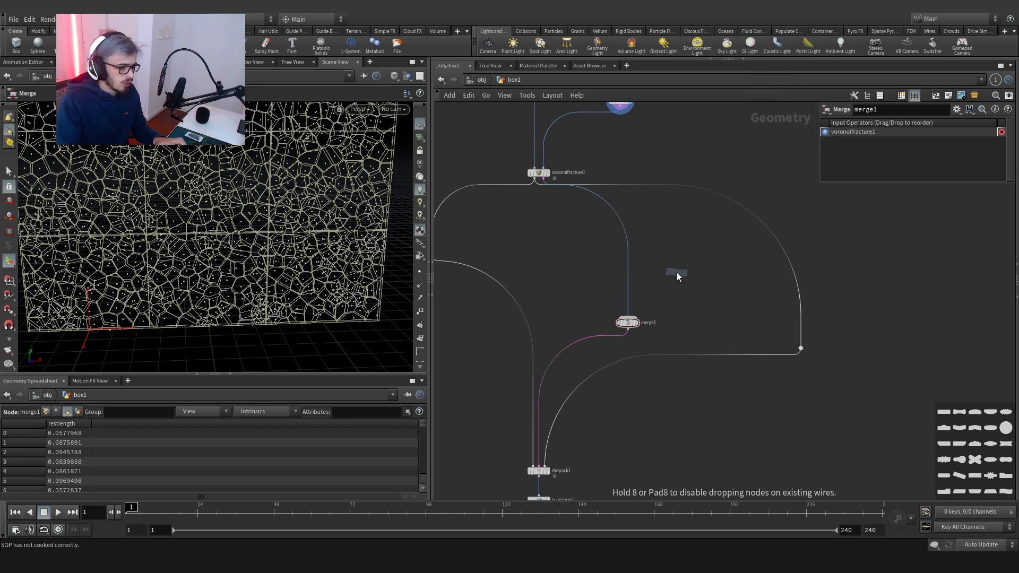
pyautogui.click(677, 272)
pyautogui.moveTo(684, 273); pyautogui.dragTo(637, 258)
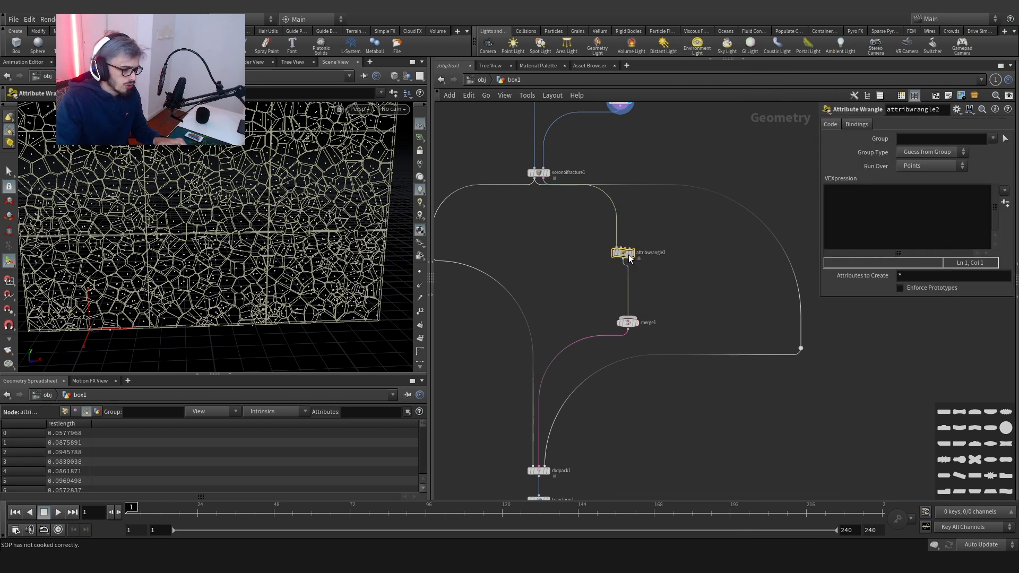
# Load the saved Glue preset on the new Attribute Wrangle.
pyautogui.click(930, 166)
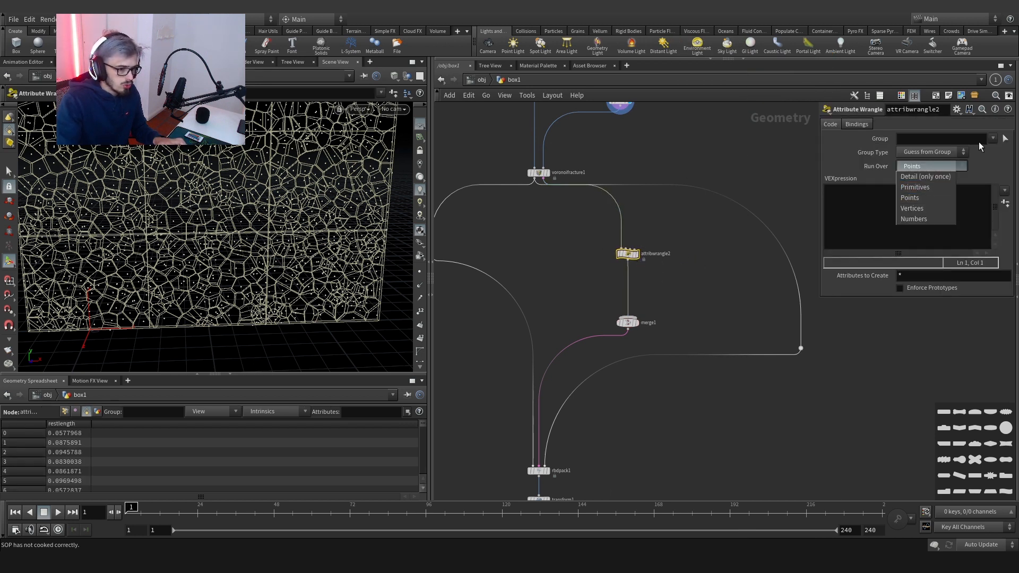
pyautogui.click(957, 109)
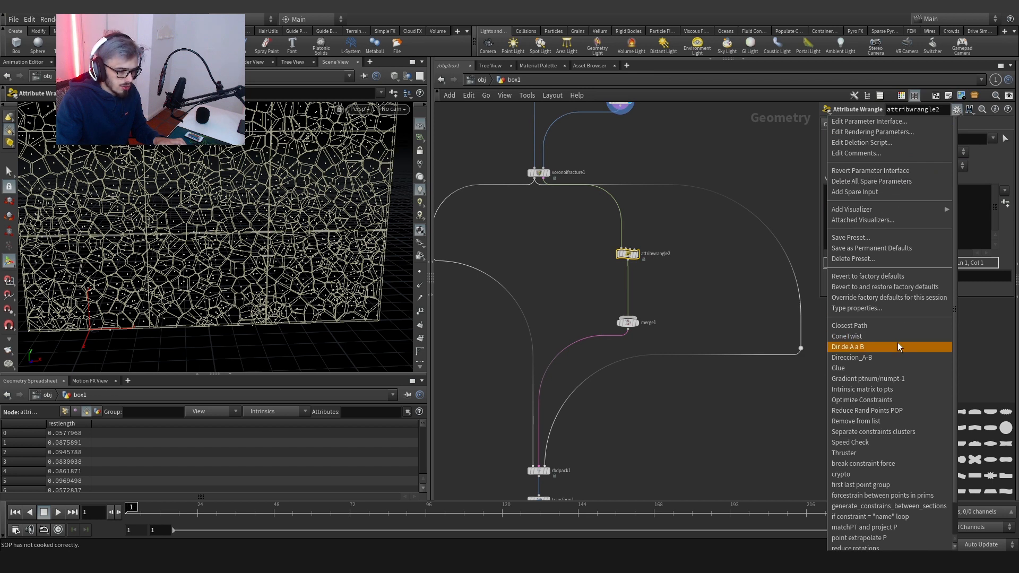
pyautogui.click(884, 367)
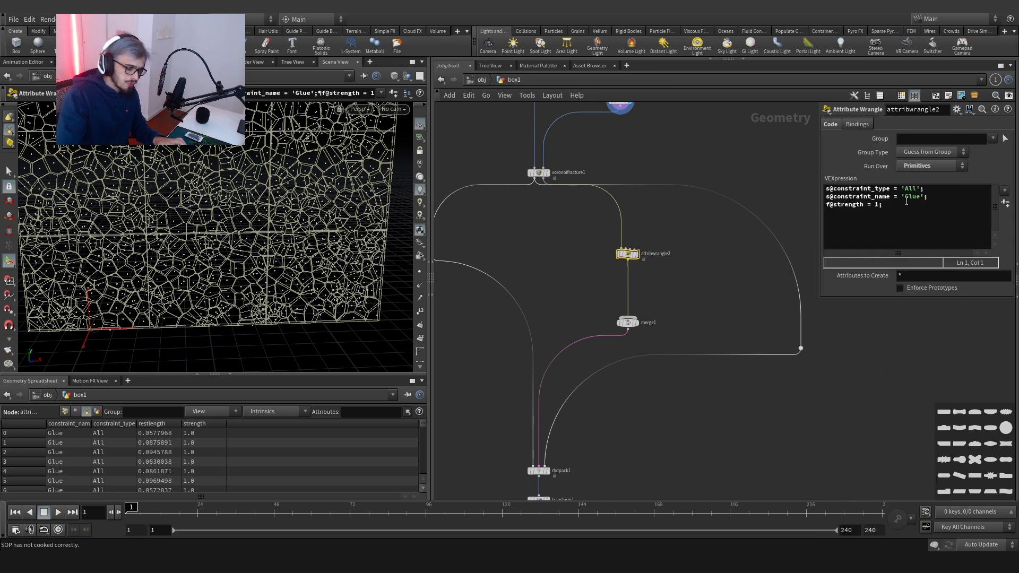
# Add the line s@next_constrain_name = 'Soft'; below the constraint_name line in the wrangle's code and apply it.
pyautogui.click(933, 195)
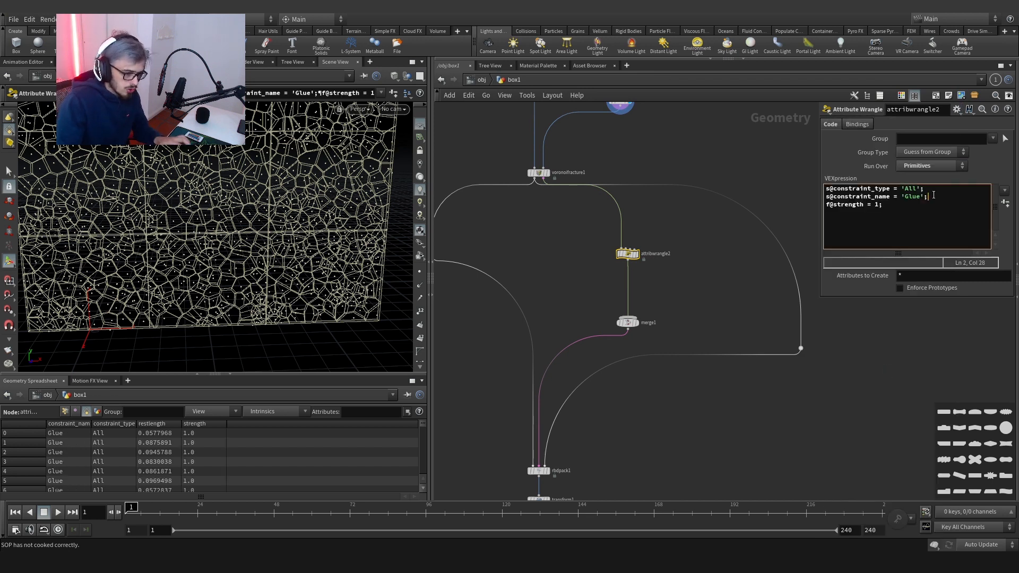
pyautogui.press('Return')
pyautogui.write('s@next_constrain_name')
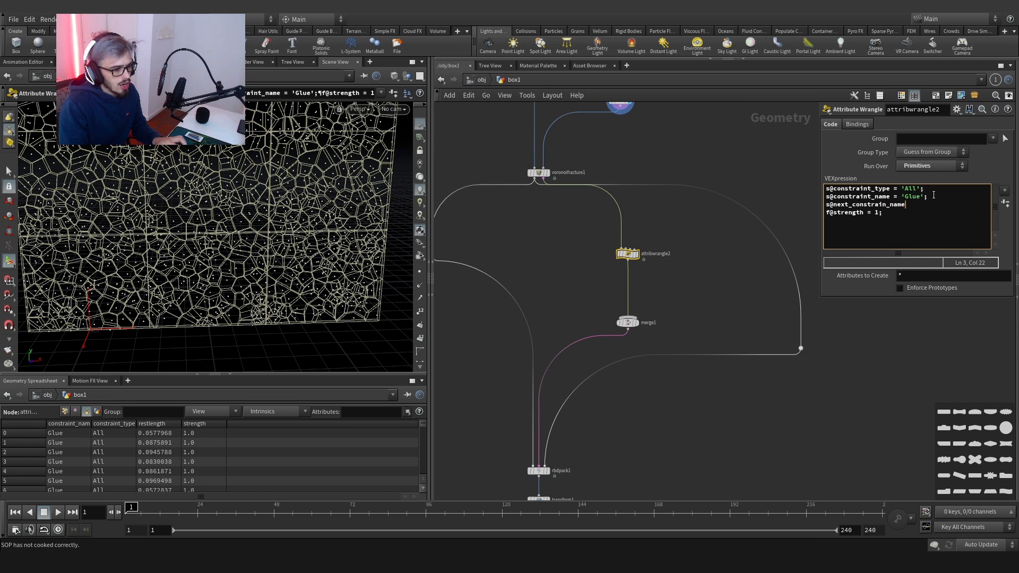
pyautogui.write(" = 'Soft")
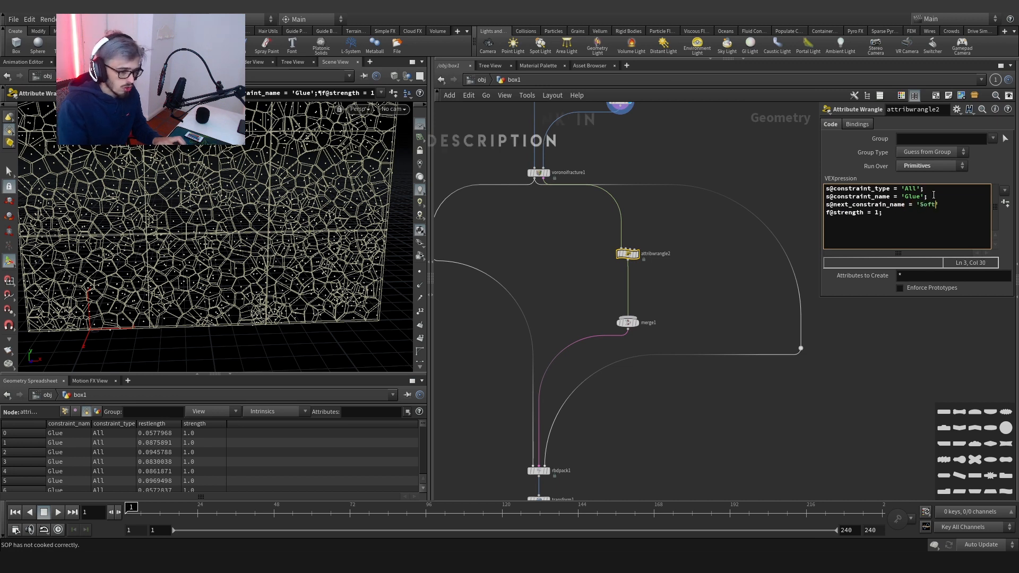
pyautogui.write("';")
pyautogui.hotkey('ctrl', 'a')
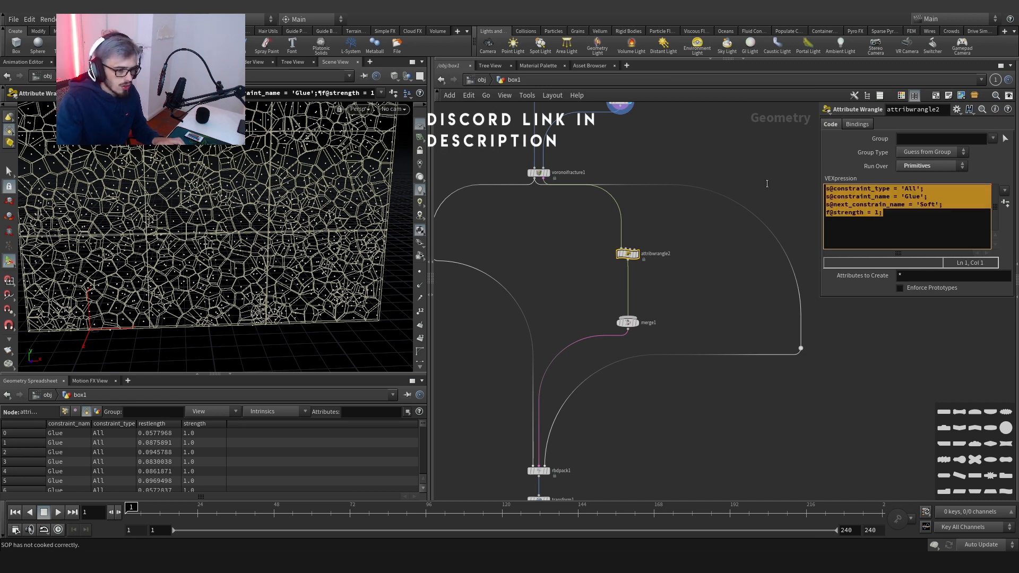
pyautogui.click(909, 224)
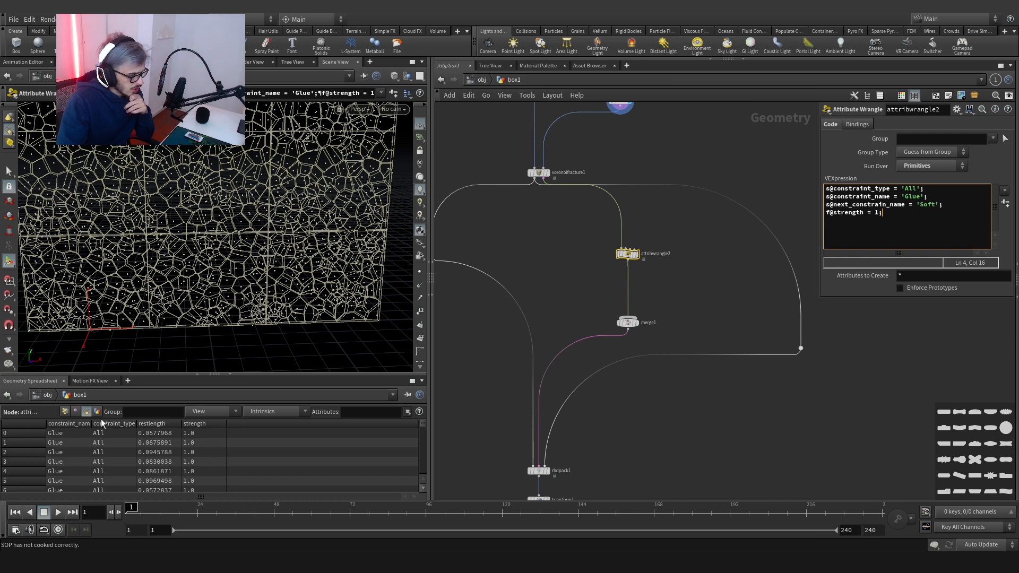
pyautogui.moveTo(917, 216); pyautogui.dragTo(818, 186)
pyautogui.click(674, 304)
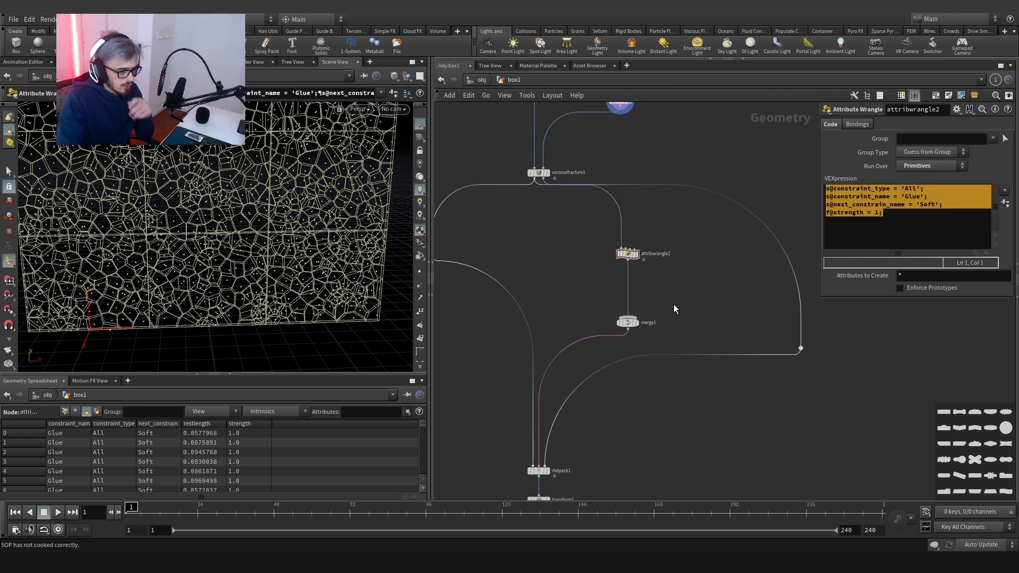
# Add a DOP Network node below the OUT_HIGH, CON and OUT_PROXY nulls.
pyautogui.moveTo(674, 304); pyautogui.dragTo(674, 178, button='middle')
pyautogui.moveTo(622, 333); pyautogui.dragTo(609, 230, button='middle')
pyautogui.scroll(2, 575, 312)
pyautogui.scroll(-3, 604, 280)
pyautogui.scroll(1, 594, 380)
pyautogui.scroll(-1, 594, 380)
pyautogui.press('Tab')
pyautogui.write('dopn')
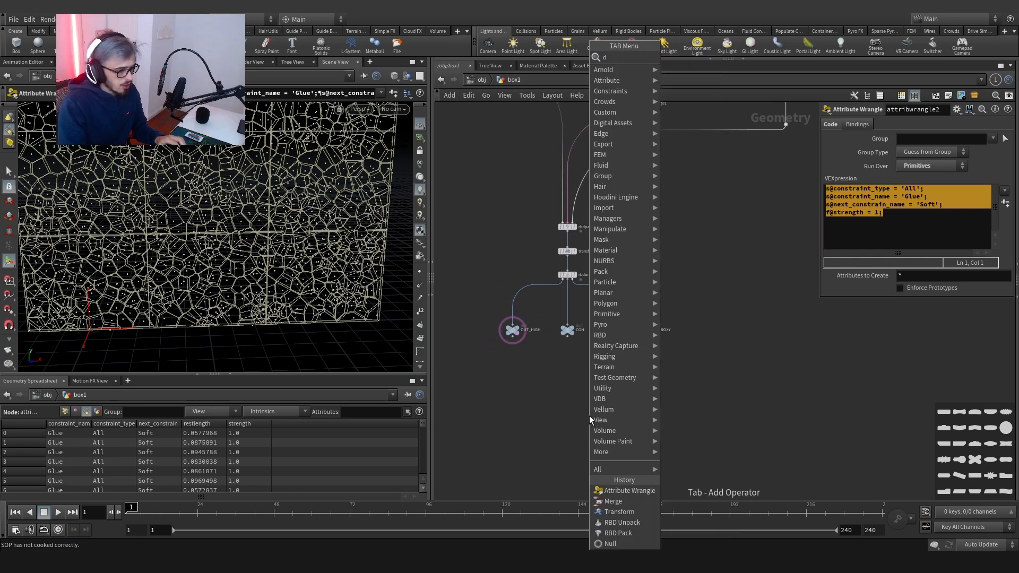
pyautogui.press('Return')
pyautogui.click(571, 412)
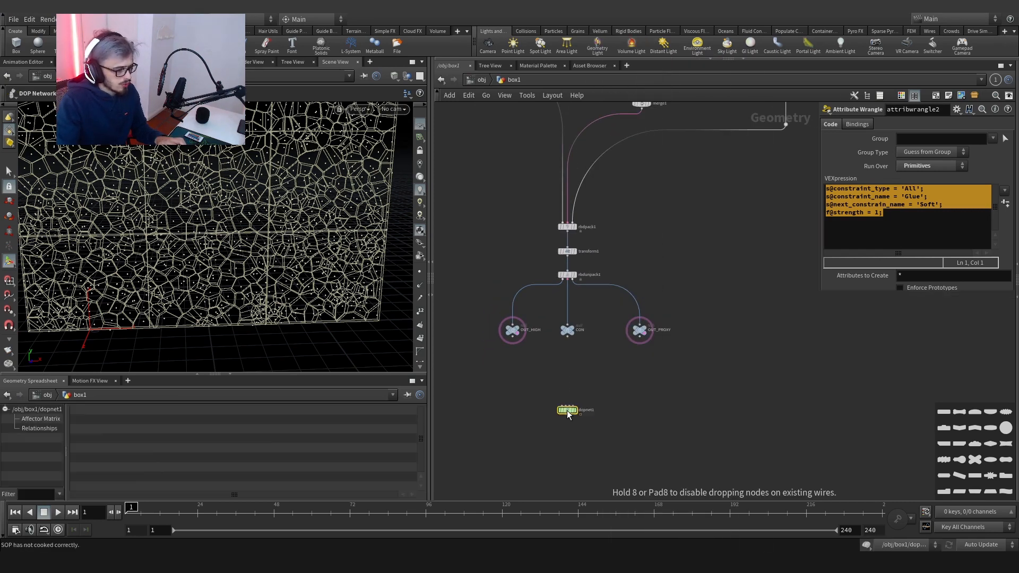
# Open the DOP network and add an RBD Packed Object node above its output node.
pyautogui.scroll(3, 568, 409)
pyautogui.doubleClick(578, 412)
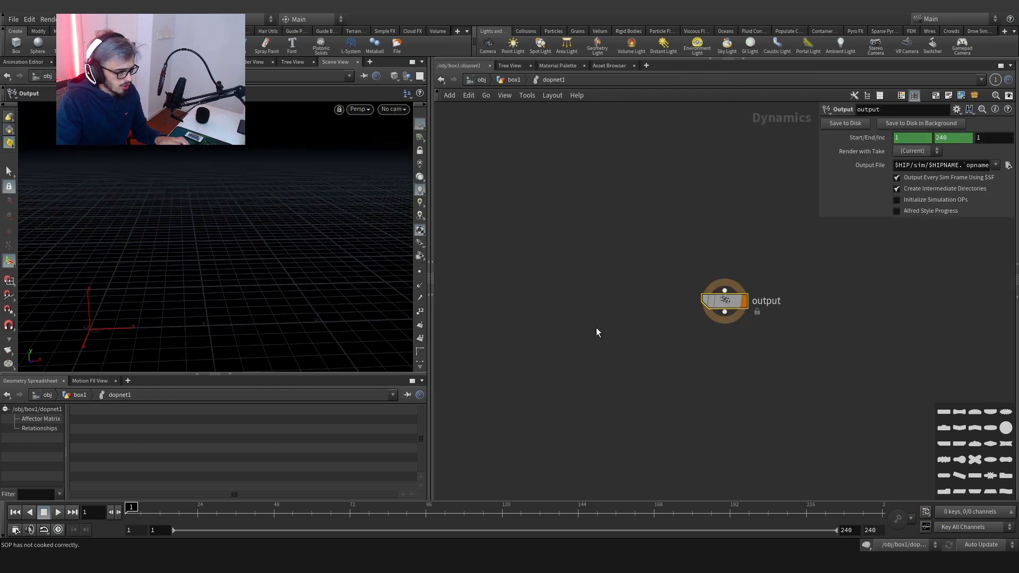
pyautogui.press('Tab')
pyautogui.write('d')
pyautogui.press('BackSpace')
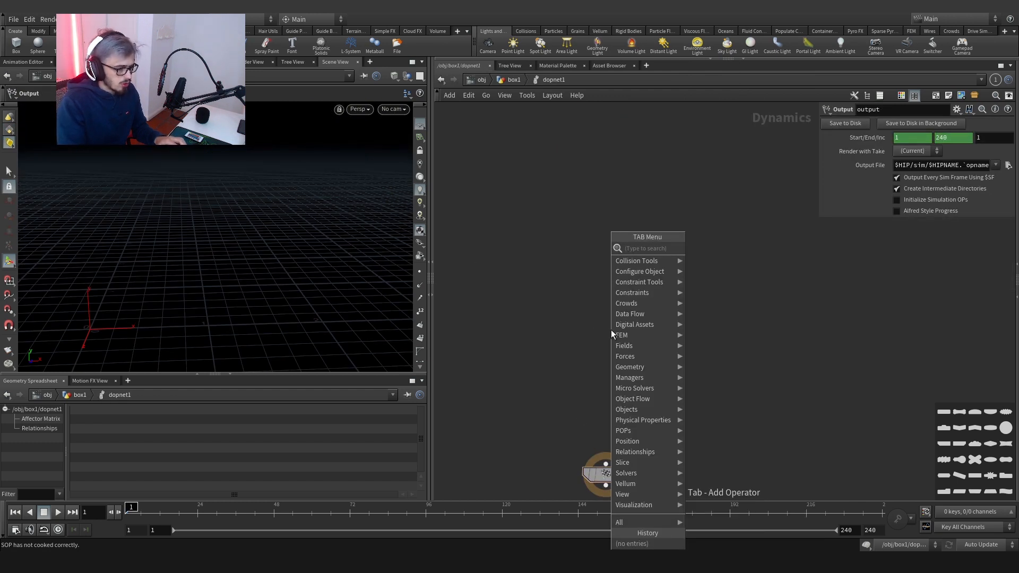
pyautogui.write('rbd')
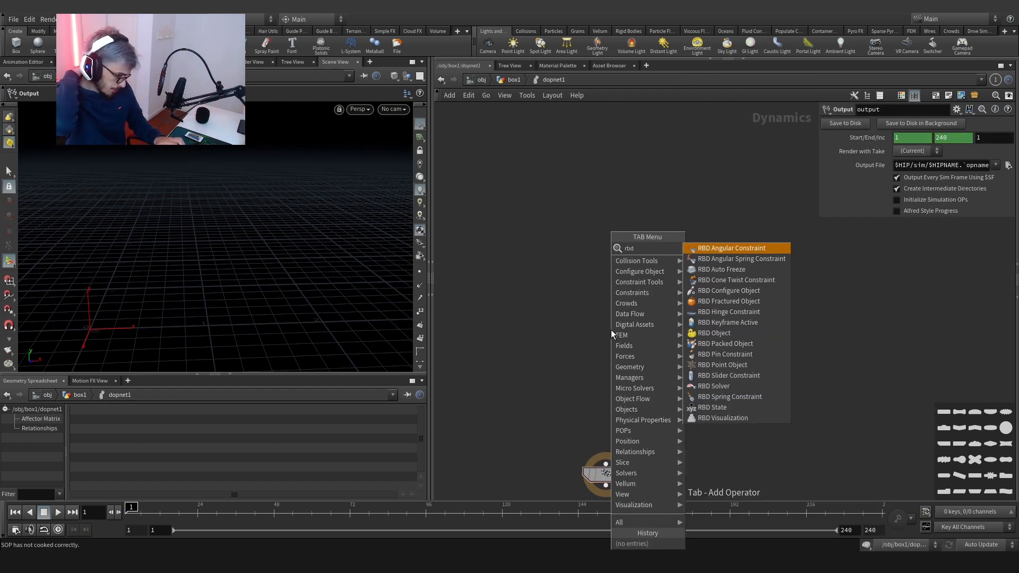
pyautogui.press('Return')
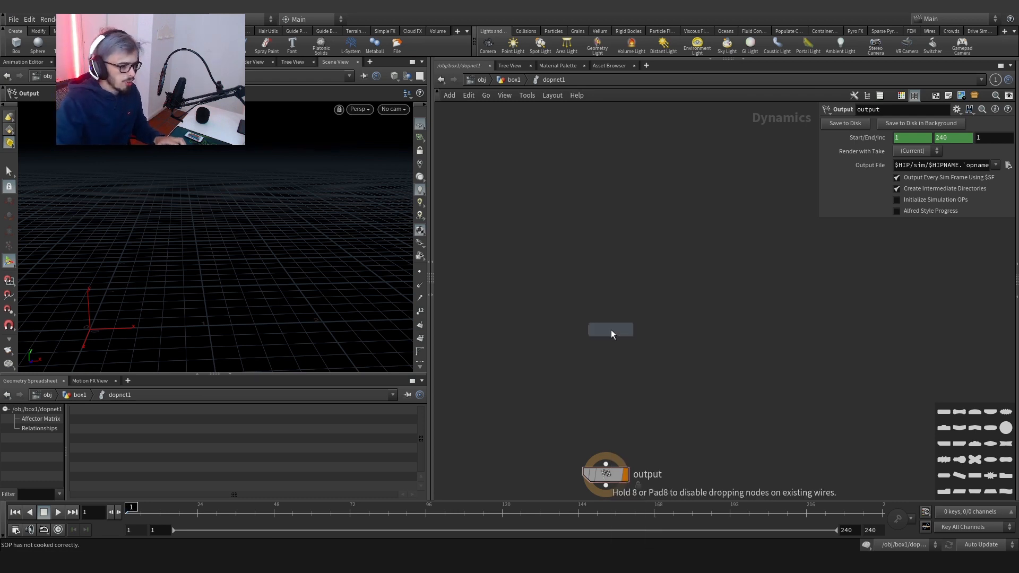
pyautogui.click(611, 331)
# Set the RBD Packed Object's SOP Path to /obj/box1/OUT_HIGH.
pyautogui.click(1000, 201)
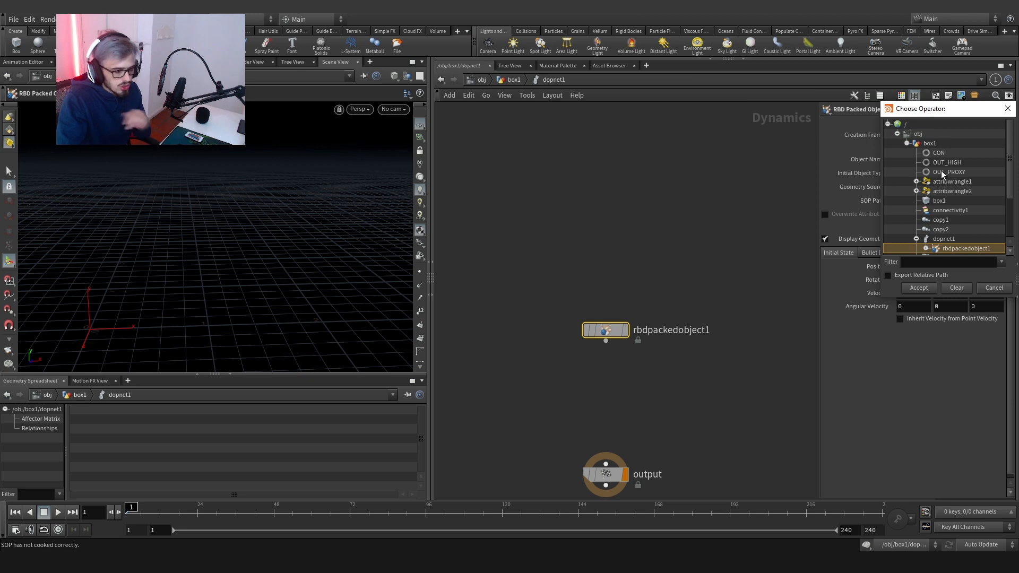
pyautogui.click(942, 171)
pyautogui.click(947, 162)
pyautogui.click(917, 288)
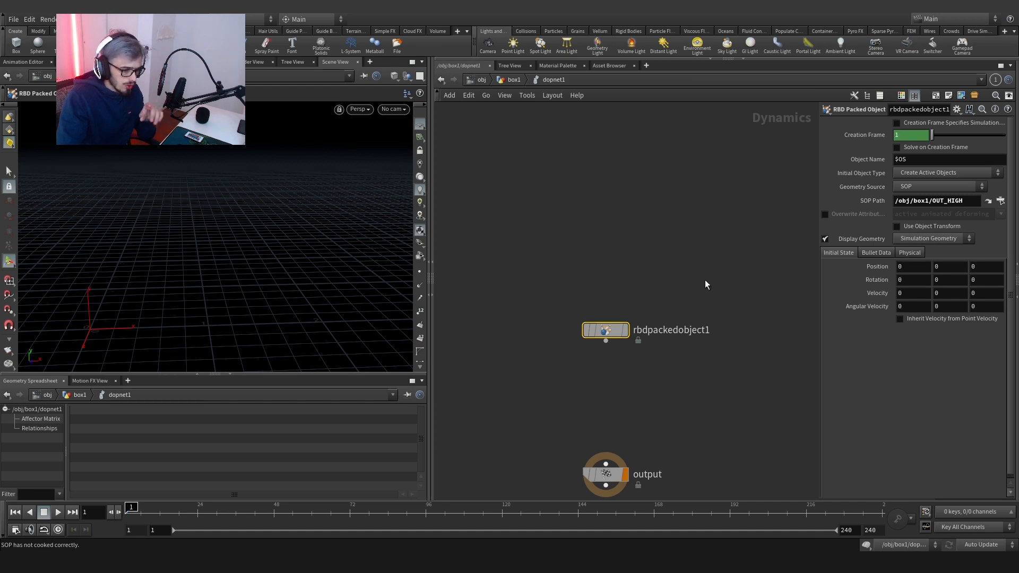
# Connect the RBD Packed Object to the output node.
pyautogui.moveTo(650, 371); pyautogui.dragTo(625, 321, button='middle')
pyautogui.click(580, 292)
pyautogui.click(581, 411)
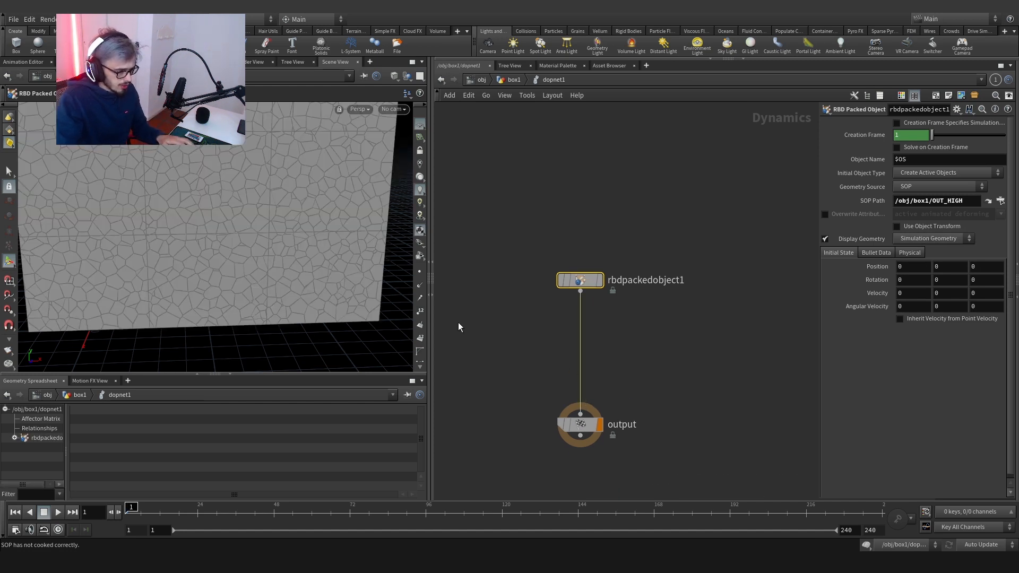
pyautogui.scroll(-3, 270, 246)
pyautogui.moveTo(269, 247); pyautogui.dragTo(250, 279, button='middle')
# Insert a Rigid Body Solver between the RBD Packed Object and the output, wiring the packed object into its first input.
pyautogui.press('Tab')
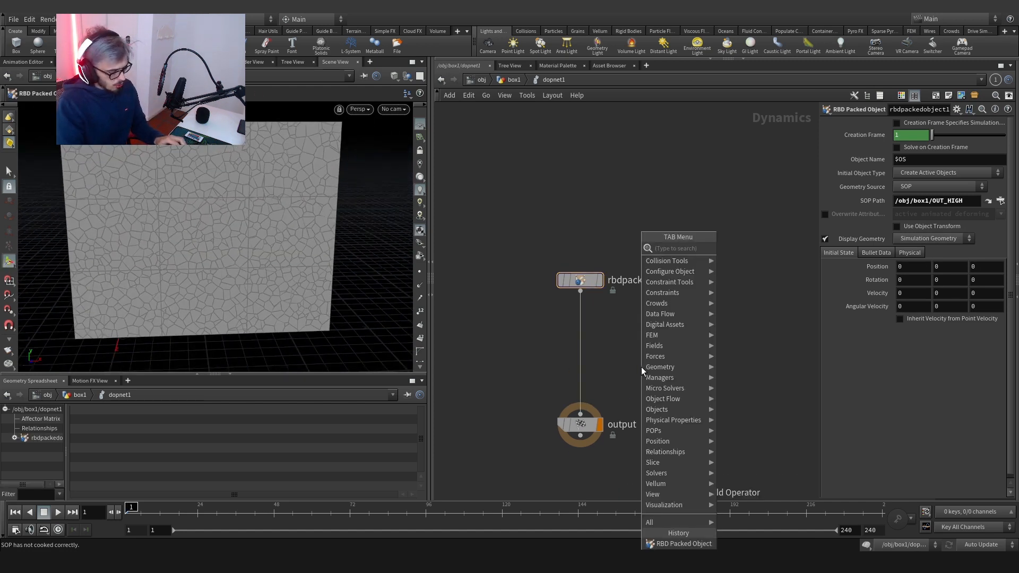
pyautogui.write('rigi')
pyautogui.press('Return')
pyautogui.click(638, 370)
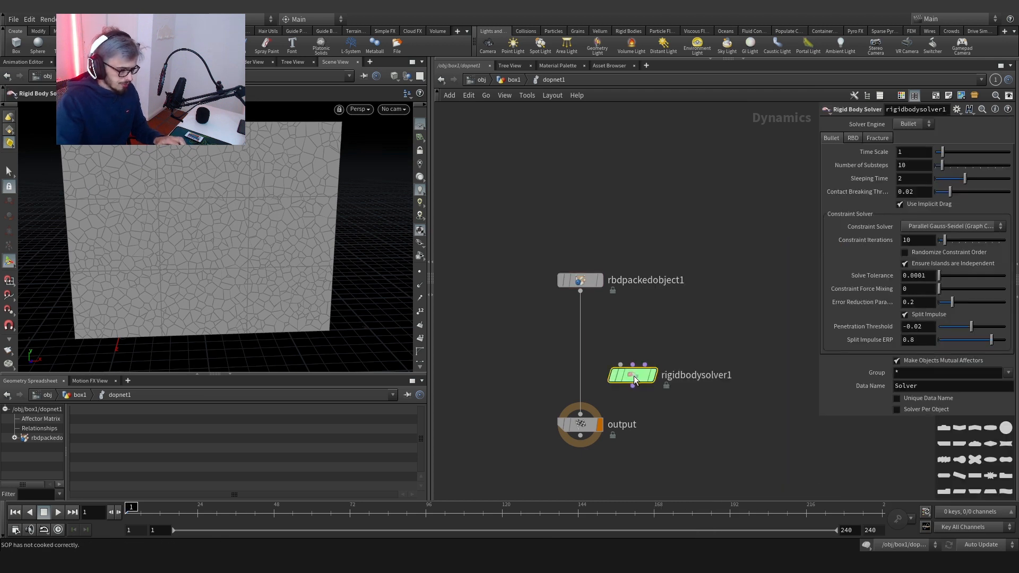
pyautogui.moveTo(640, 371); pyautogui.dragTo(583, 343)
pyautogui.moveTo(580, 277); pyautogui.dragTo(445, 156)
# Move the output node further down and insert a Gravity Force between the Rigid Body Solver and the output.
pyautogui.scroll(-5, 602, 324)
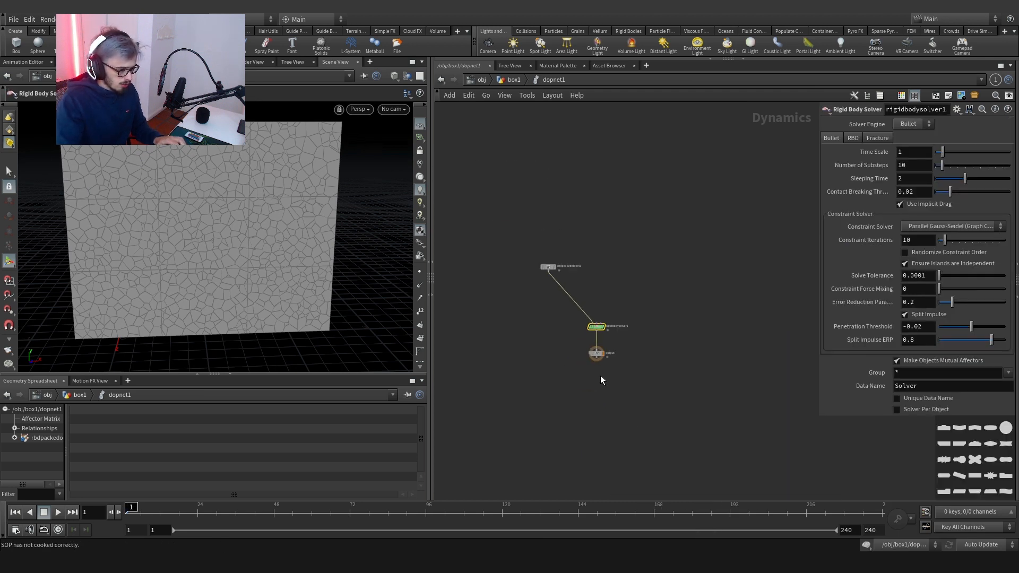
pyautogui.moveTo(598, 356); pyautogui.dragTo(596, 476)
pyautogui.press('Tab')
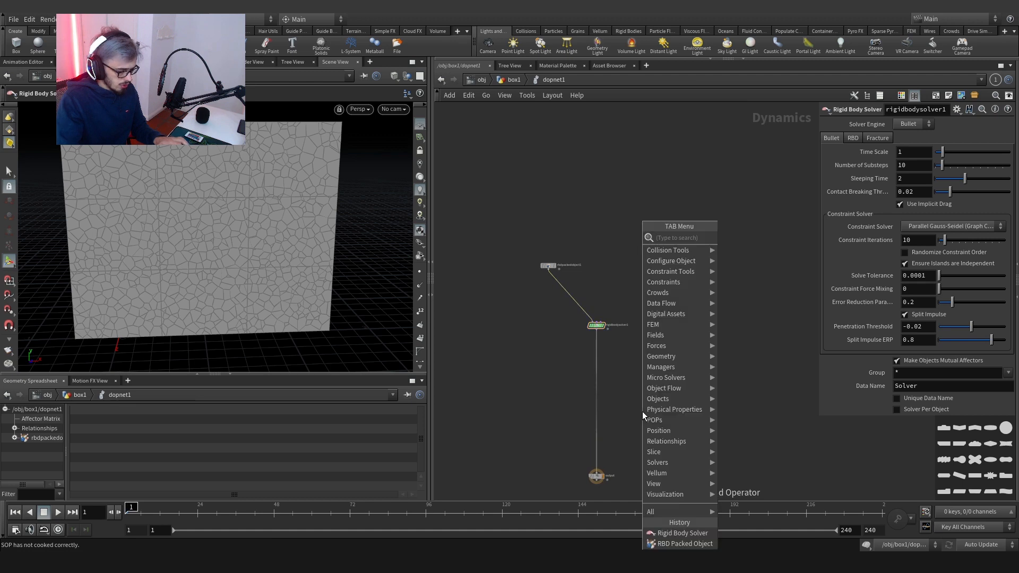
pyautogui.write('gra')
pyautogui.press('Return')
pyautogui.click(638, 416)
pyautogui.moveTo(638, 416); pyautogui.dragTo(588, 370)
# Insert a Merge node between the Gravity Force and the output.
pyautogui.moveTo(638, 424); pyautogui.dragTo(654, 344, button='middle')
pyautogui.press('Tab')
pyautogui.write('merge')
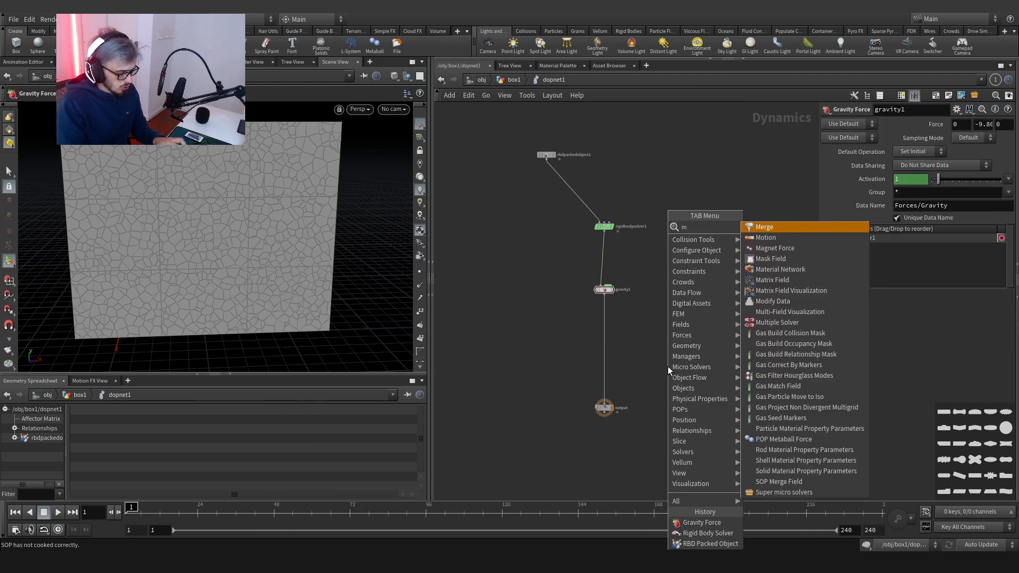
pyautogui.press('Return')
pyautogui.click(667, 366)
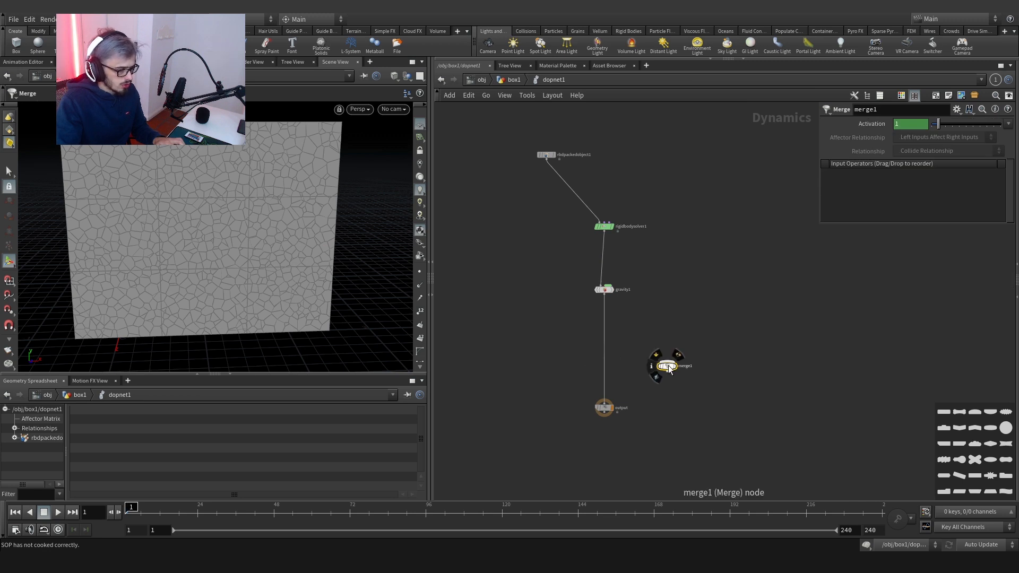
pyautogui.moveTo(667, 366); pyautogui.dragTo(604, 350)
# Add a Ground Plane node, connect it to the Merge and place it beside the main chain.
pyautogui.press('Tab')
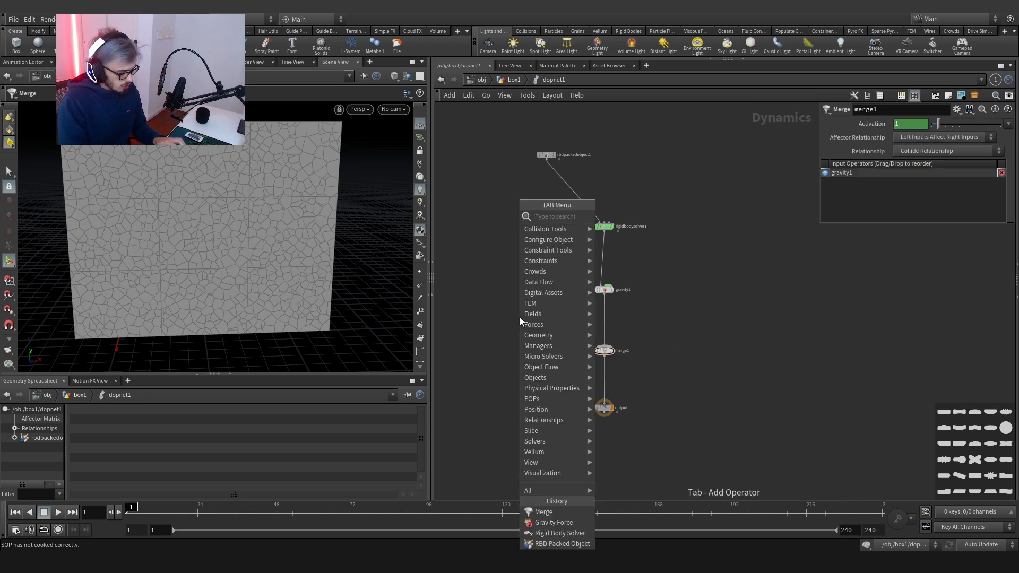
pyautogui.write('gro')
pyautogui.press('Return')
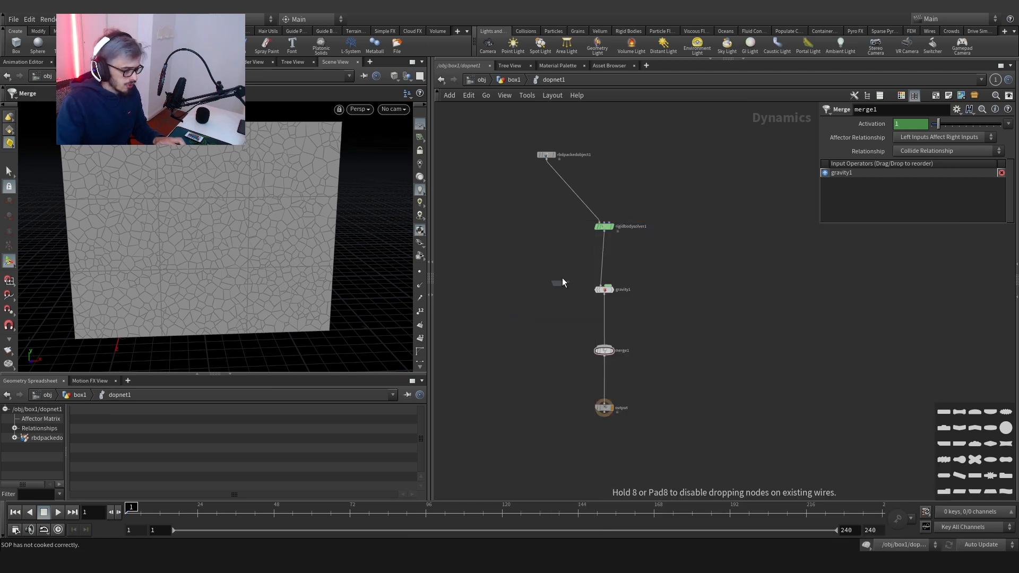
pyautogui.click(562, 278)
pyautogui.moveTo(561, 283); pyautogui.dragTo(603, 346)
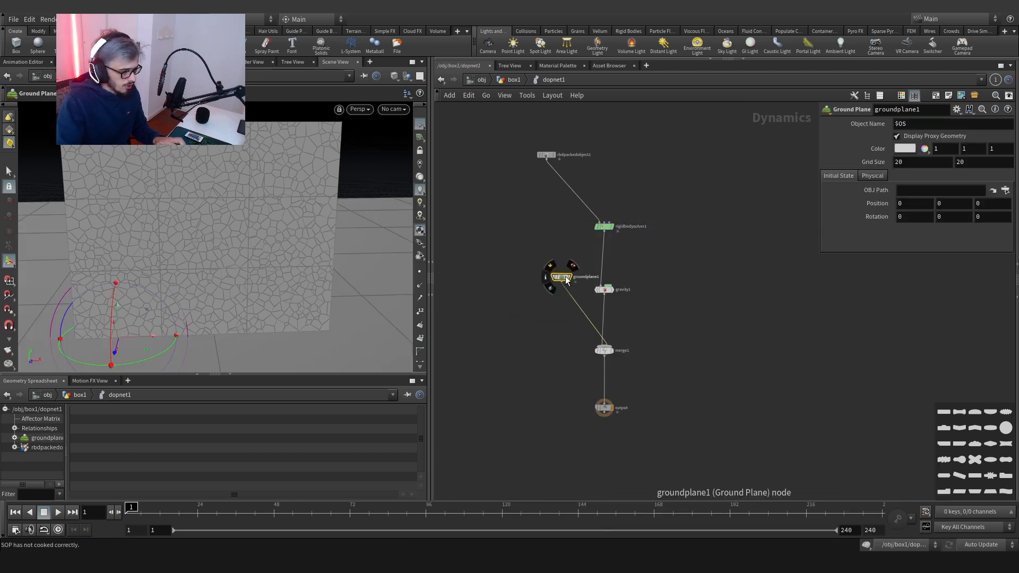
pyautogui.moveTo(566, 280); pyautogui.dragTo(536, 306)
# Reorder the Merge's inputs so groundplane1 comes before gravity1, and play the simulation.
pyautogui.moveTo(547, 365); pyautogui.dragTo(635, 332)
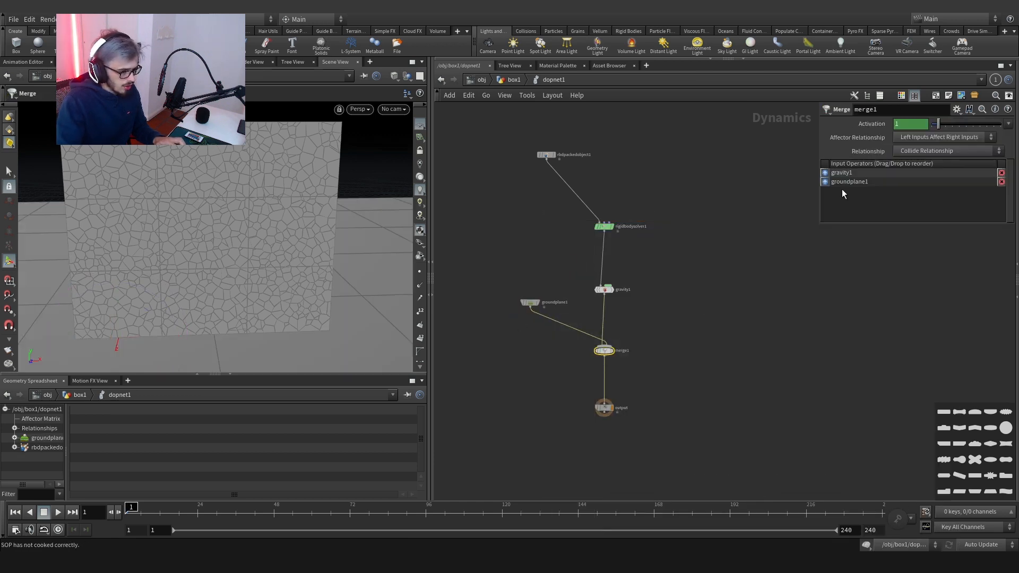
pyautogui.click(58, 513)
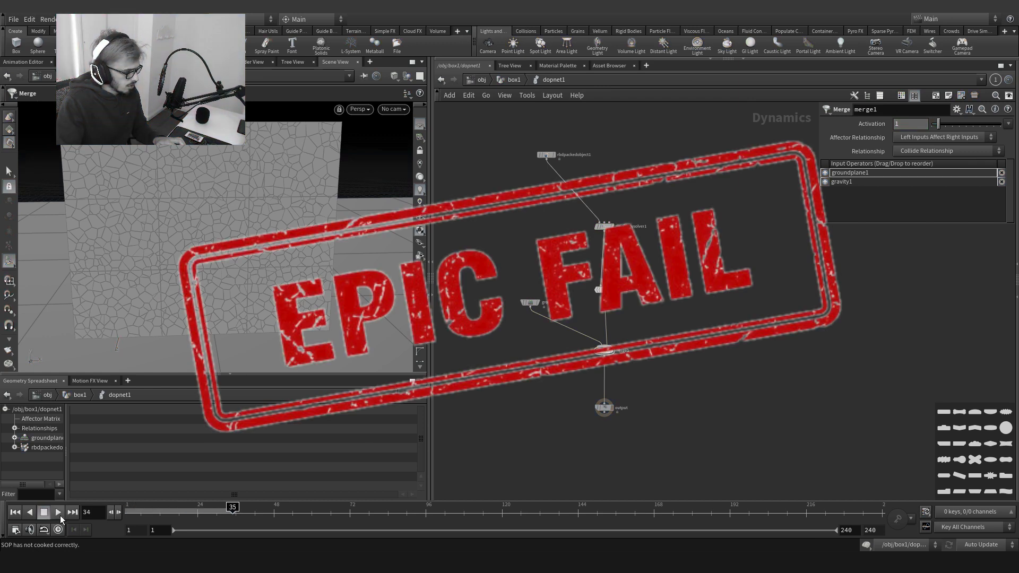
# Insert an Assemble node with Create Packed Geometry on and Create Name Attribute off into the high-res branch, and copy it into the proxy branch.
pyautogui.write('as')
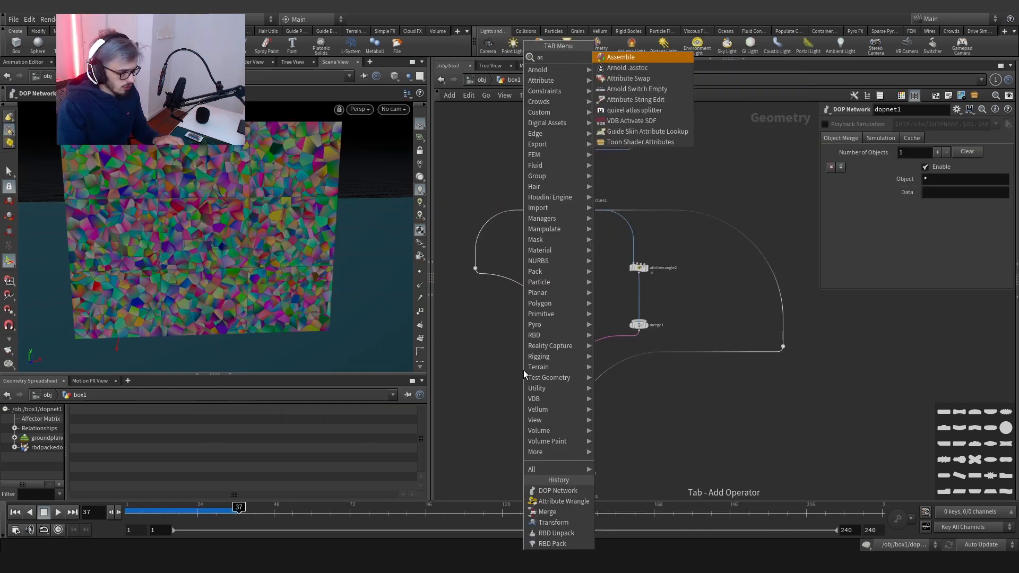
pyautogui.press('Return')
pyautogui.click(536, 374)
pyautogui.moveTo(535, 374); pyautogui.dragTo(480, 311)
pyautogui.click(897, 222)
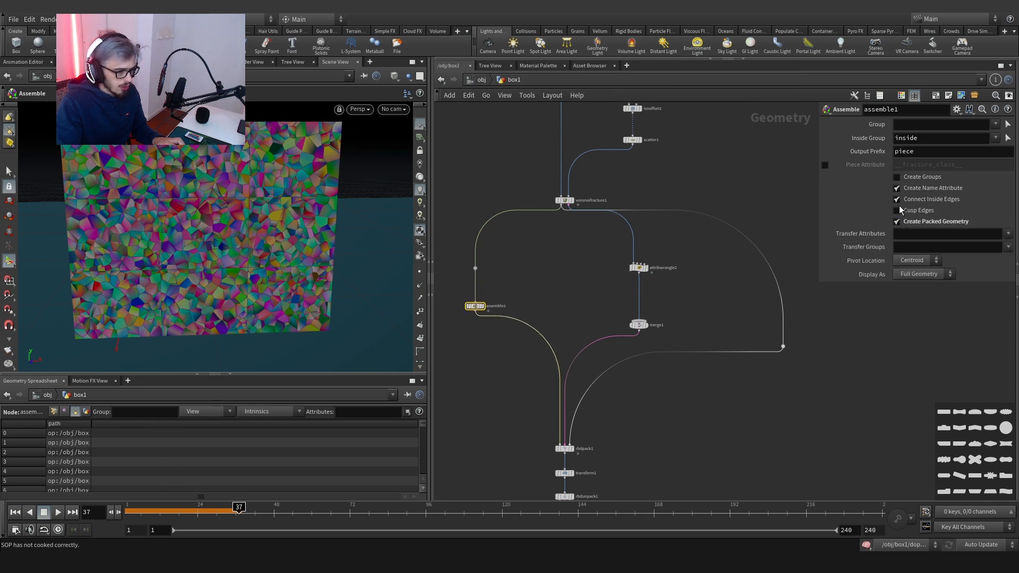
pyautogui.keyDown('alt'); pyautogui.moveTo(474, 306); pyautogui.dragTo(787, 371); pyautogui.keyUp('alt')
# Return inside the DOP network, rewind to the first frame and play the simulation.
pyautogui.scroll(-4, 754, 388)
pyautogui.moveTo(753, 389); pyautogui.dragTo(730, 291, button='middle')
pyautogui.scroll(4, 684, 337)
pyautogui.moveTo(637, 440); pyautogui.dragTo(648, 382, button='middle')
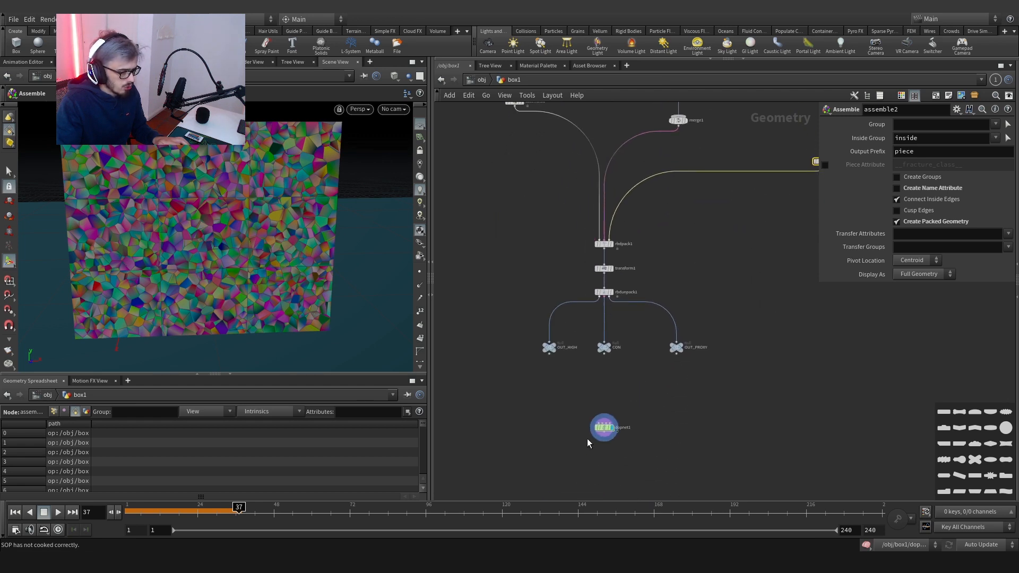
pyautogui.doubleClick(605, 432)
pyautogui.click(15, 512)
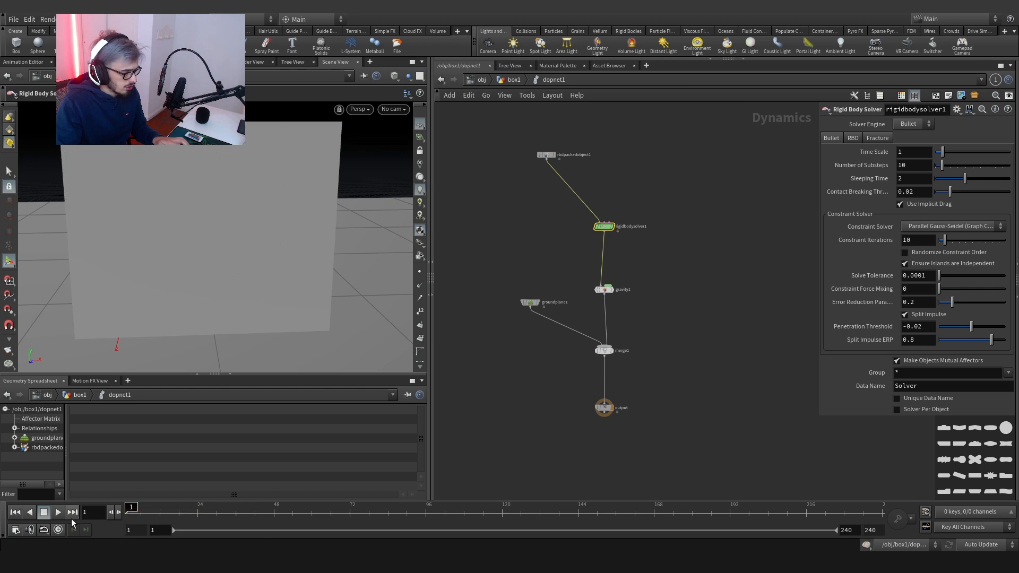
pyautogui.click(58, 512)
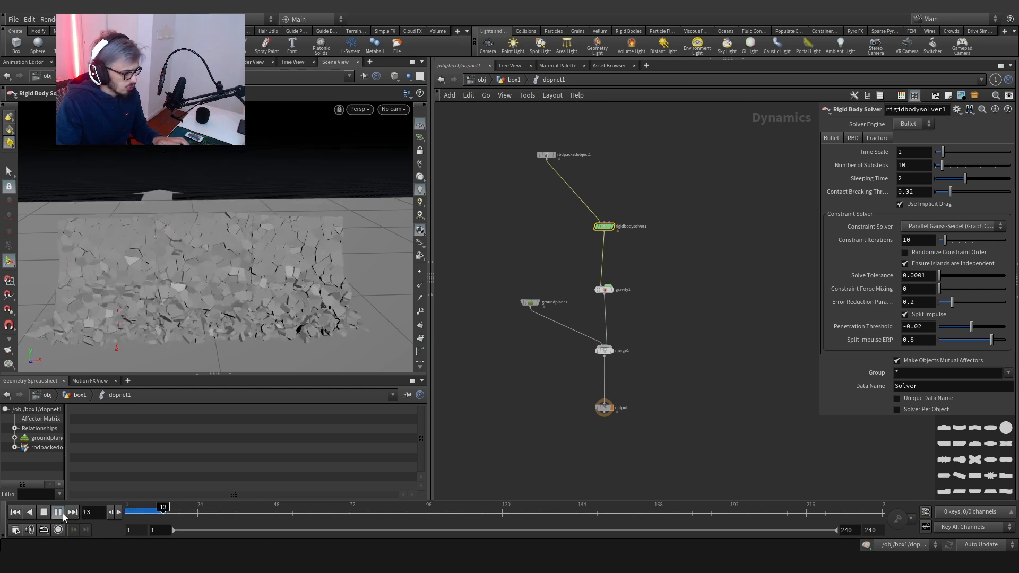
# Insert a Constraint Network between the RBD Packed Object and the Rigid Body Solver, and move the packed object clear of it.
pyautogui.moveTo(587, 250); pyautogui.dragTo(564, 342, button='middle')
pyautogui.press('Tab')
pyautogui.write('r')
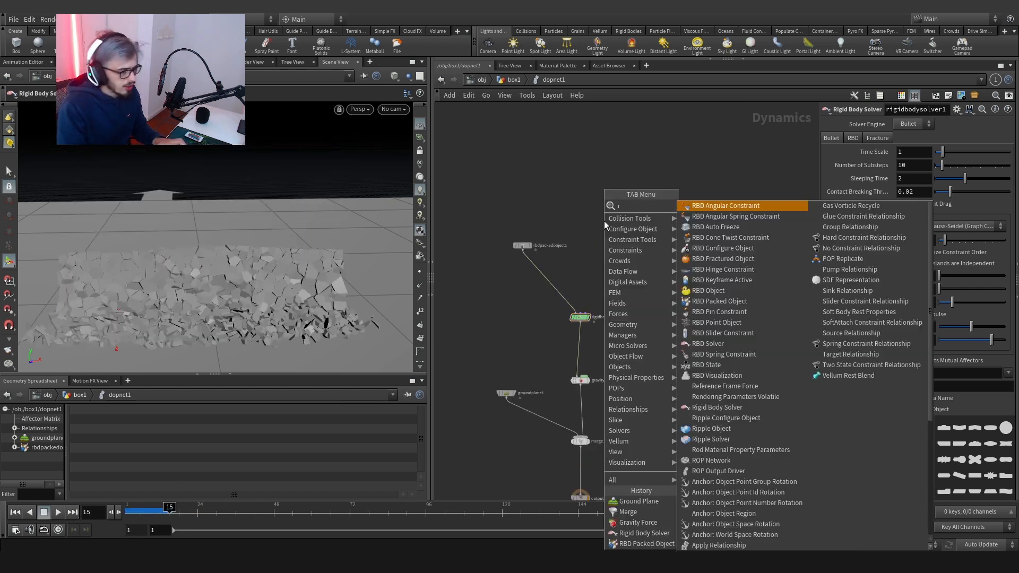
pyautogui.press('BackSpace')
pyautogui.write('const')
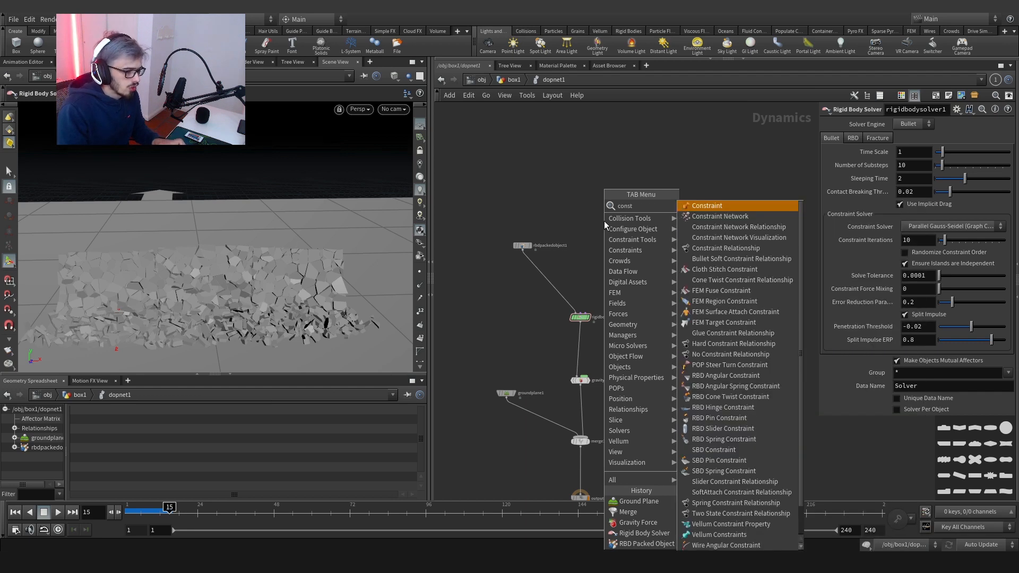
pyautogui.write('ra')
pyautogui.press('Down')
pyautogui.press('Return')
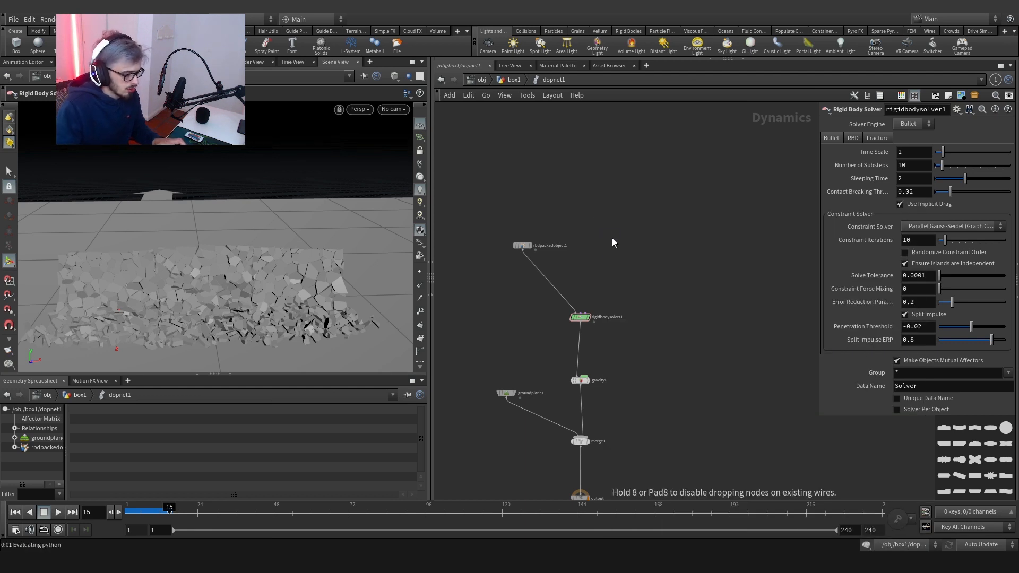
pyautogui.click(552, 290)
pyautogui.moveTo(523, 246); pyautogui.dragTo(491, 222)
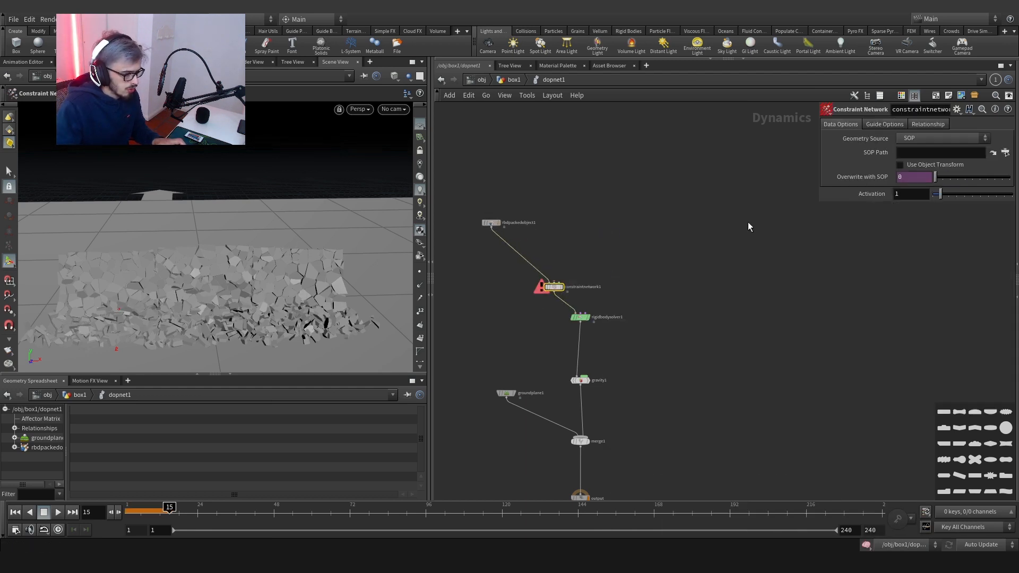
# Set the Constraint Network's SOP Path to /obj/box1/CON.
pyautogui.click(981, 139)
pyautogui.click(981, 140)
pyautogui.click(1004, 152)
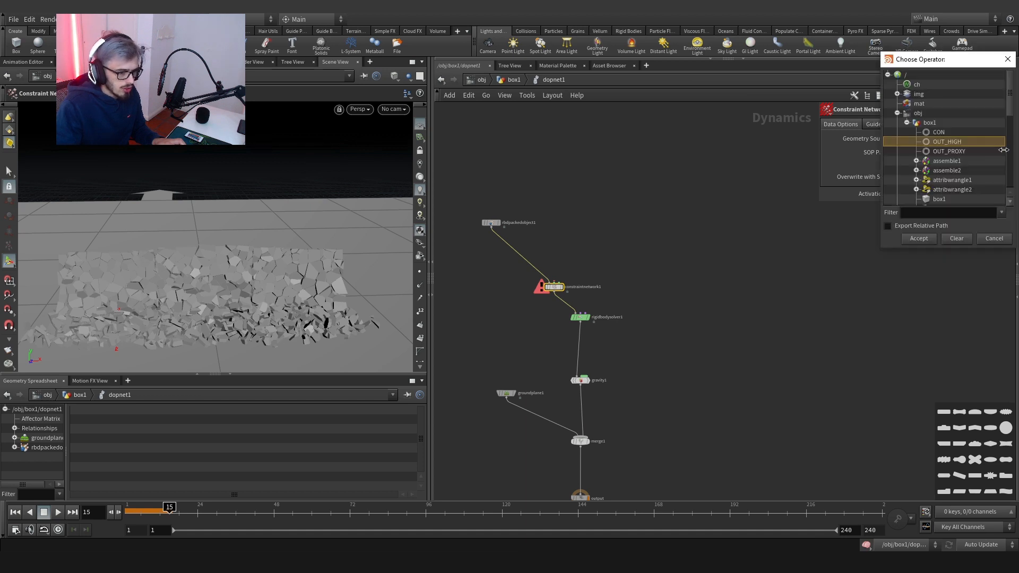
pyautogui.click(940, 133)
pyautogui.click(919, 238)
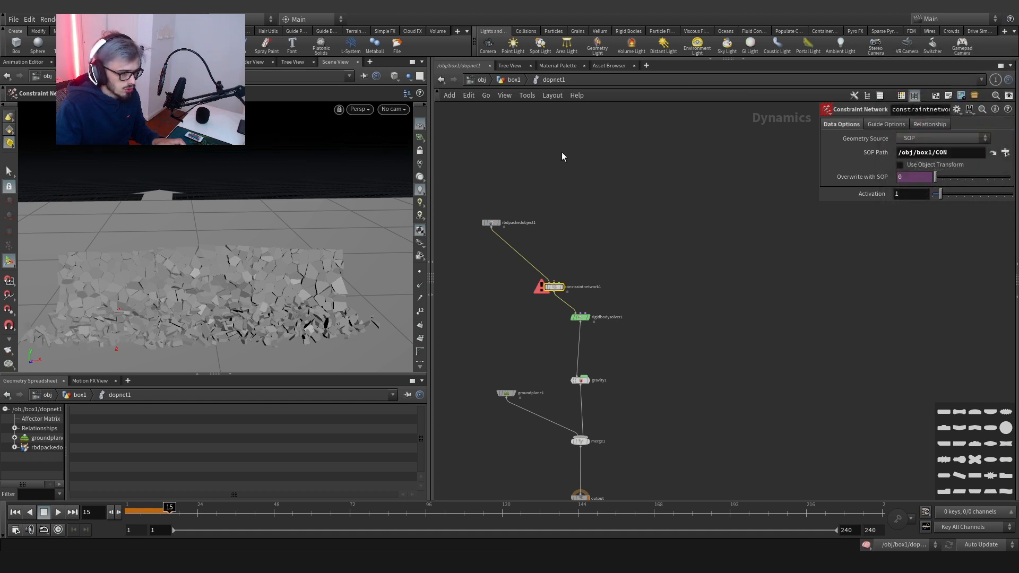
# Go up to the box1 network and rename the CON null to OUT_CON.
pyautogui.click(512, 80)
pyautogui.scroll(3, 604, 353)
pyautogui.doubleClick(621, 347)
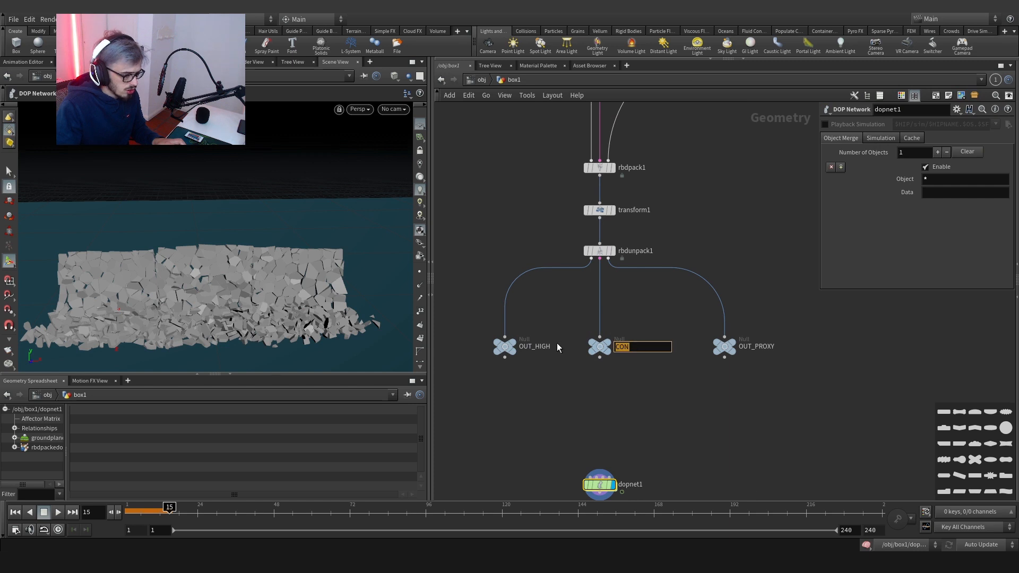
pyautogui.write('OUT_OC')
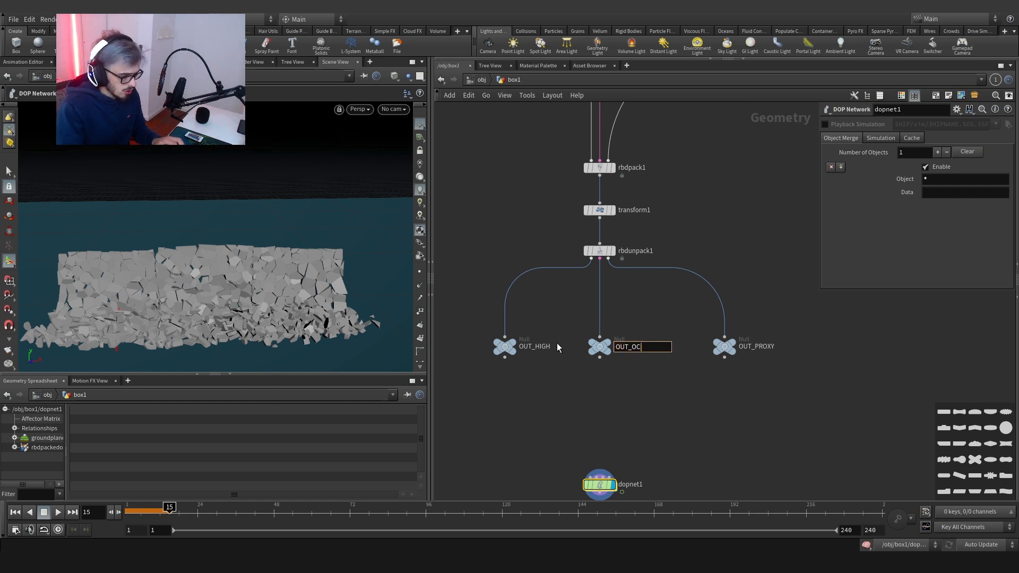
pyautogui.press('BackSpace')
pyautogui.press('BackSpace')
pyautogui.write('CON')
pyautogui.press('Return')
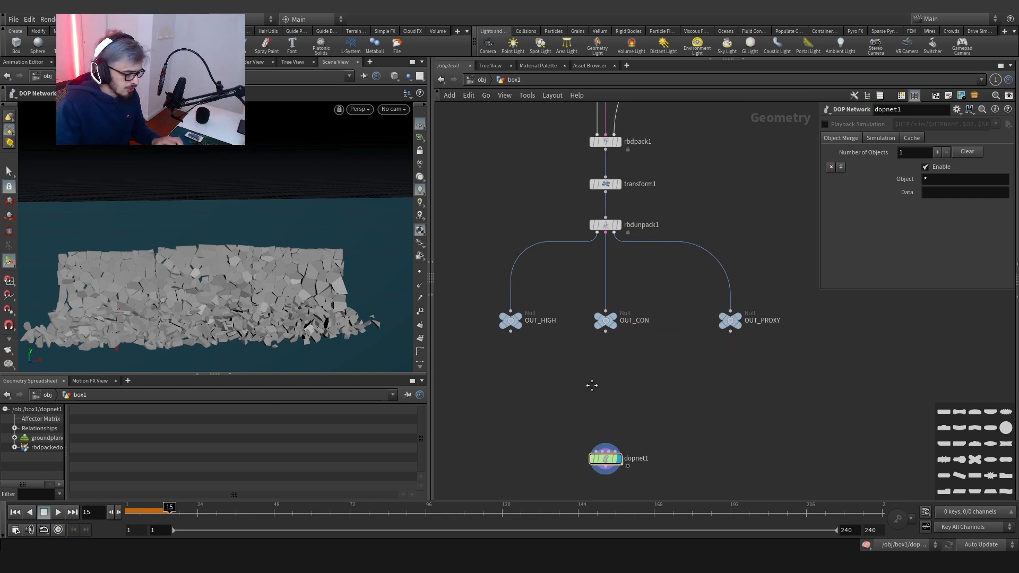
# Inside dopnet1, add a Glue Constraint Relationship node near the RBD Packed Object and name it Glue.
pyautogui.doubleClick(605, 426)
pyautogui.press('Tab')
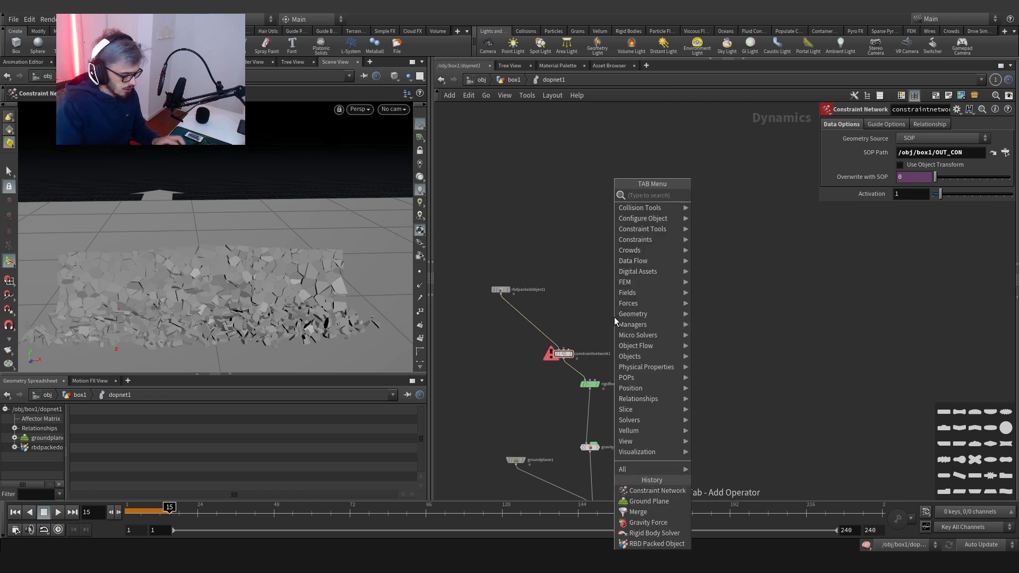
pyautogui.write('glue co')
pyautogui.press('Return')
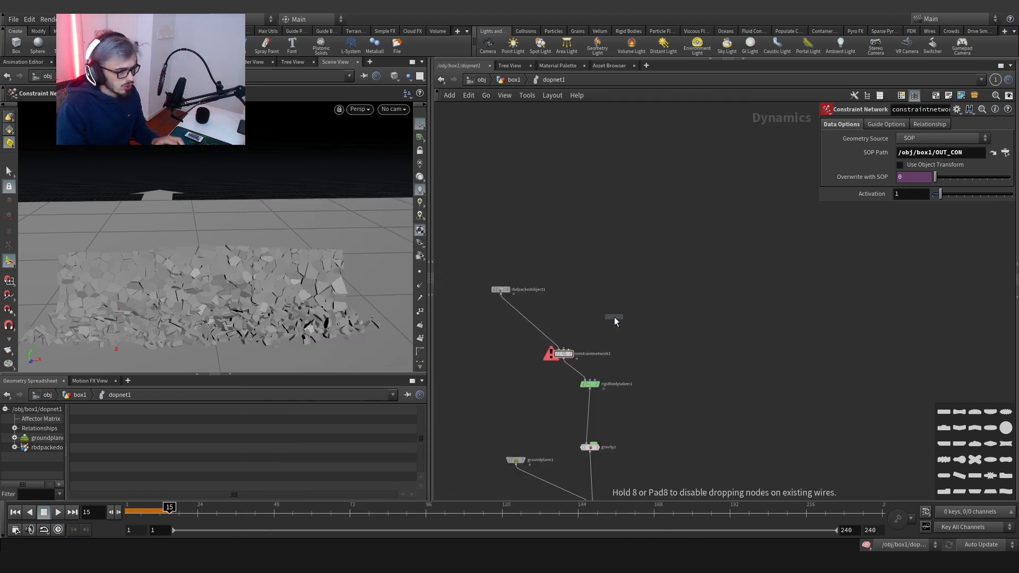
pyautogui.click(607, 289)
pyautogui.doubleClick(627, 289)
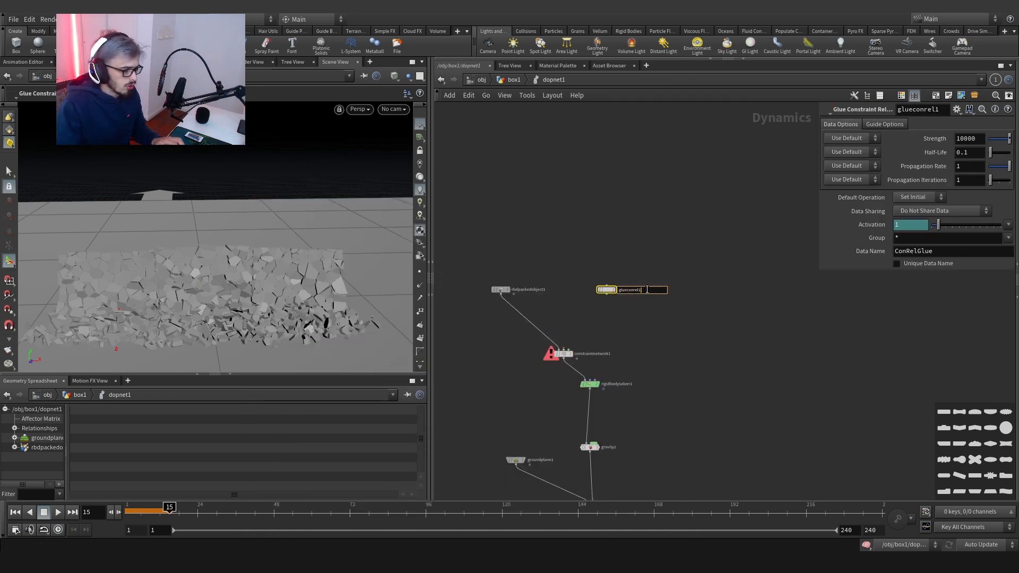
pyautogui.write('Glue')
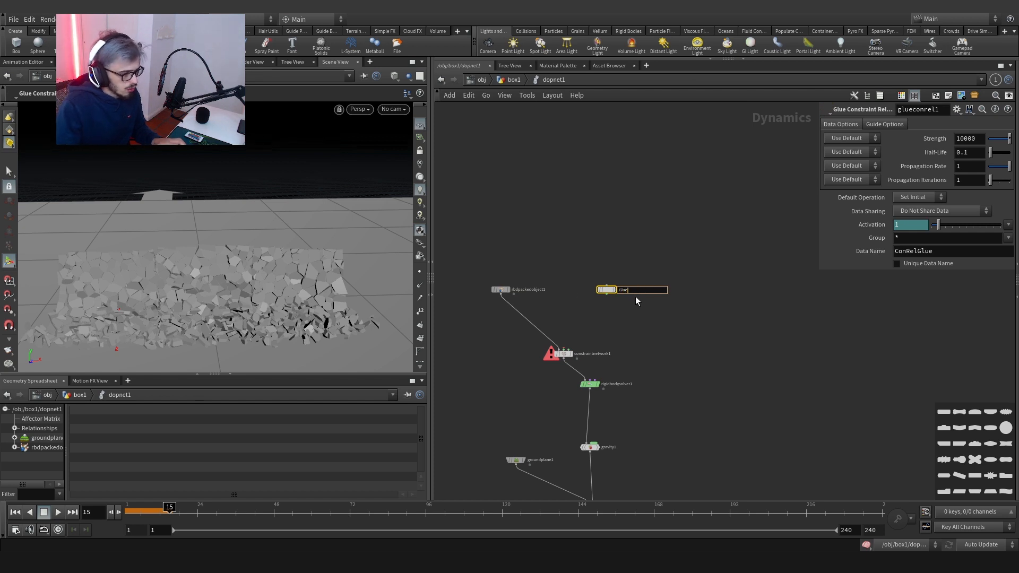
pyautogui.press('Return')
# Set the Glue node's Data Name to $OS and connect the node to the Constraint Network's constraint input.
pyautogui.moveTo(927, 252); pyautogui.dragTo(880, 245)
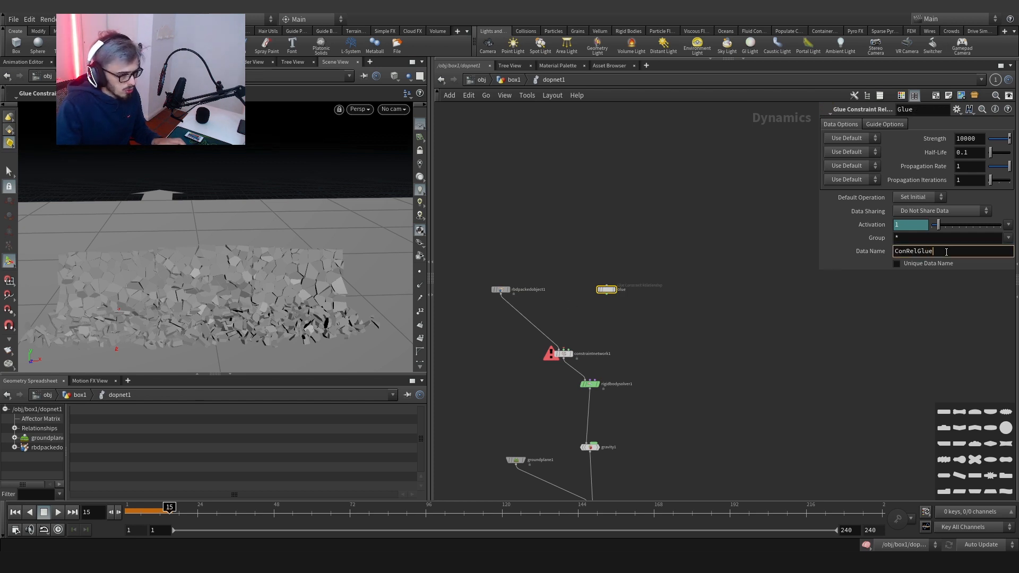
pyautogui.write('$OS')
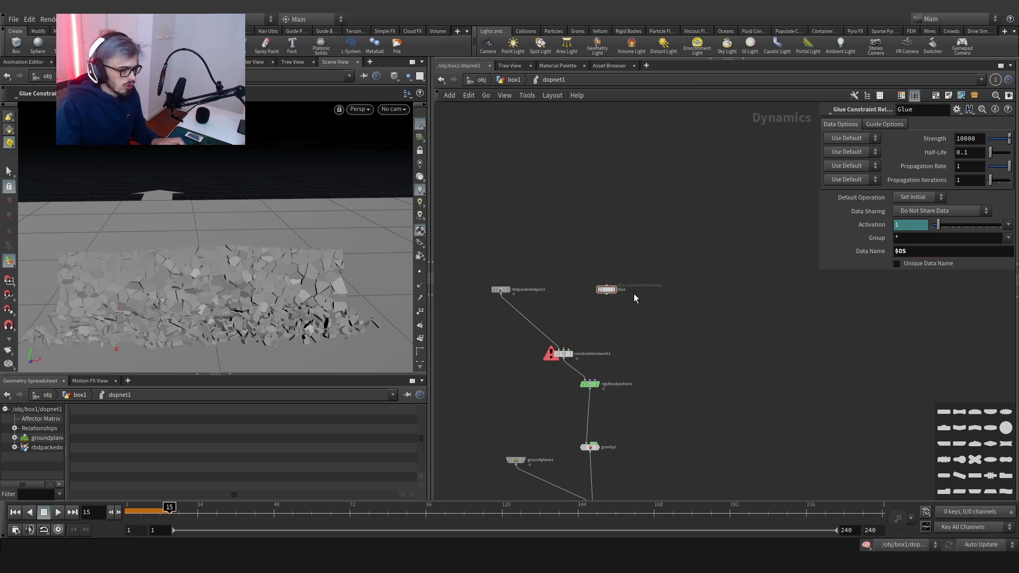
pyautogui.click(606, 294)
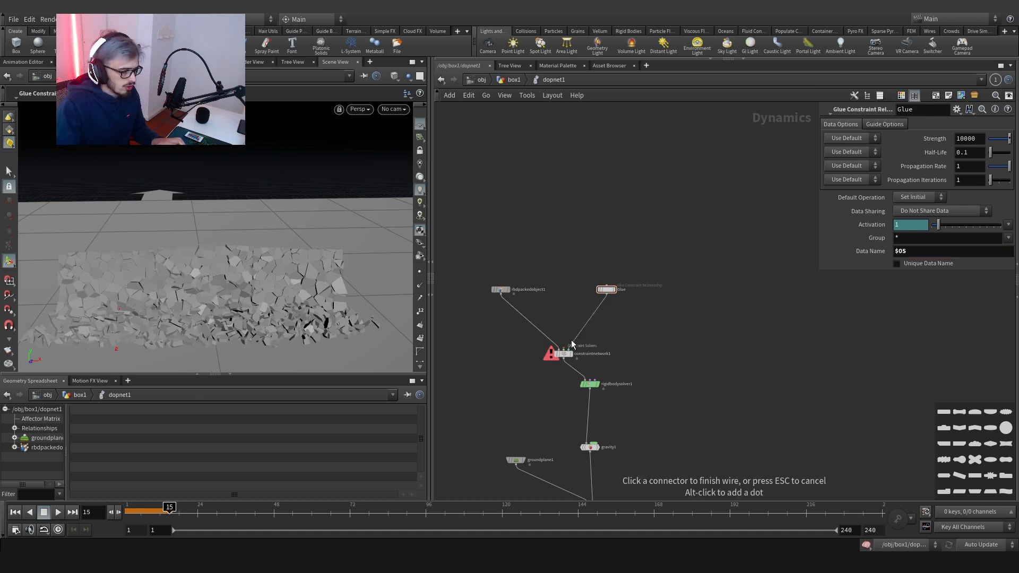
pyautogui.click(866, 251)
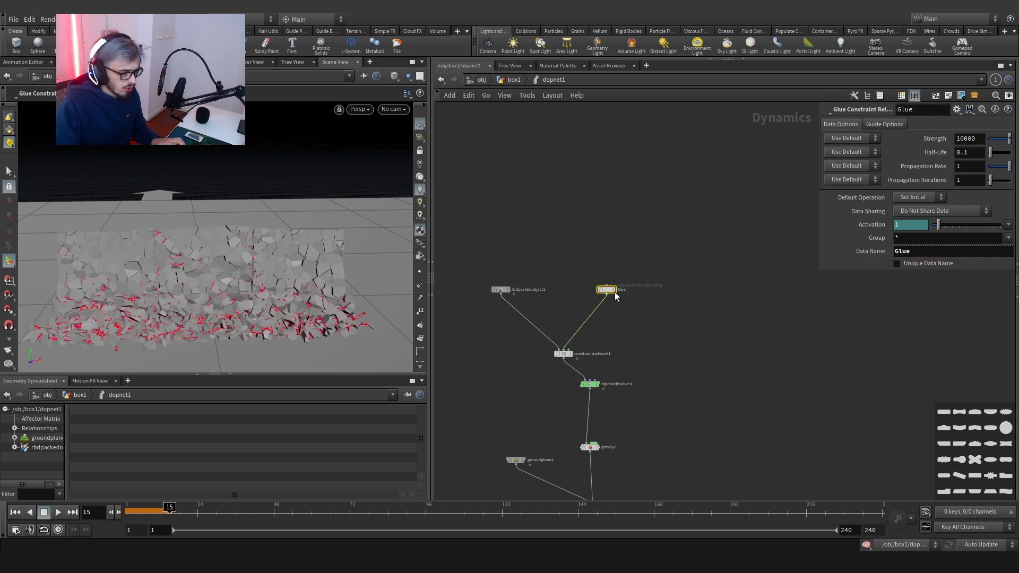
pyautogui.click(849, 254)
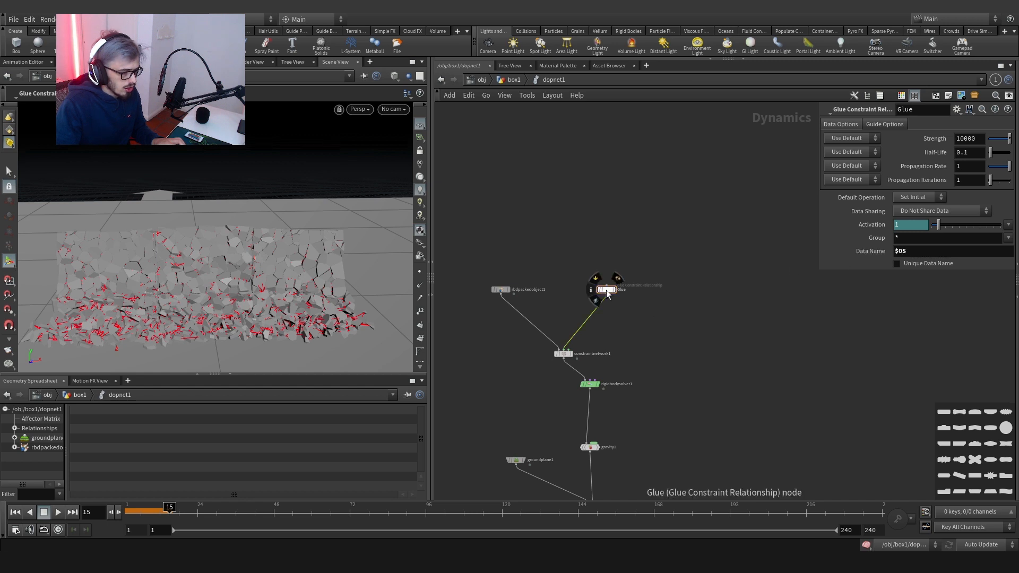
pyautogui.moveTo(606, 290); pyautogui.dragTo(584, 274)
# Play the simulation from the first frame, inspect the glued wall from the side and return to frame 1.
pyautogui.click(136, 502)
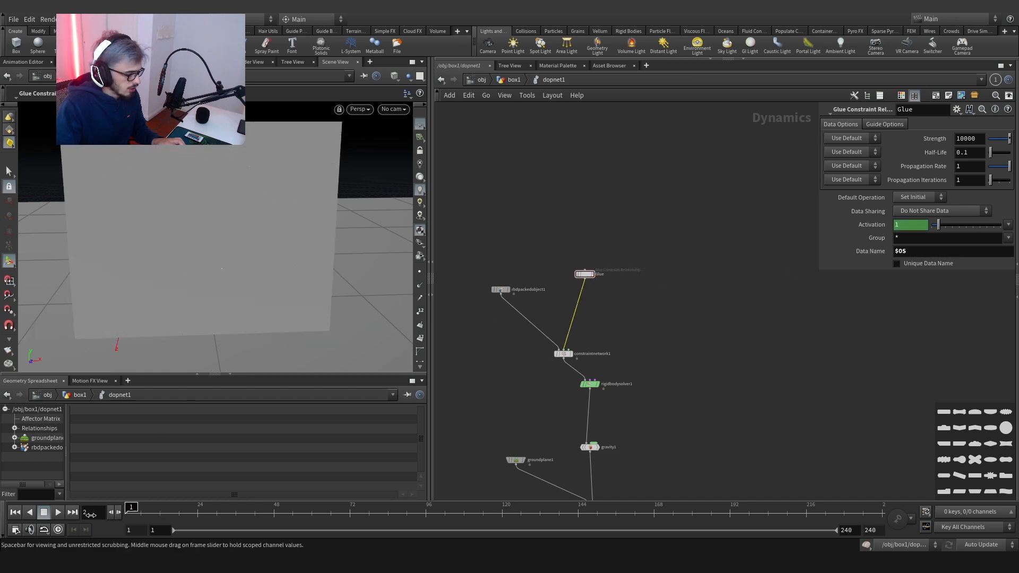
pyautogui.click(57, 514)
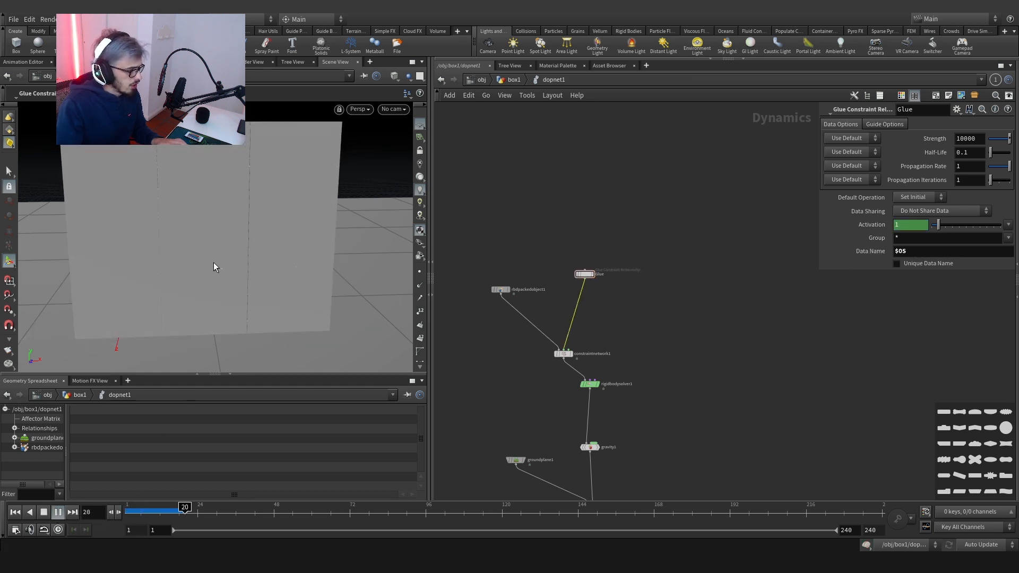
pyautogui.keyDown('alt'); pyautogui.moveTo(164, 265); pyautogui.dragTo(137, 266); pyautogui.keyUp('alt')
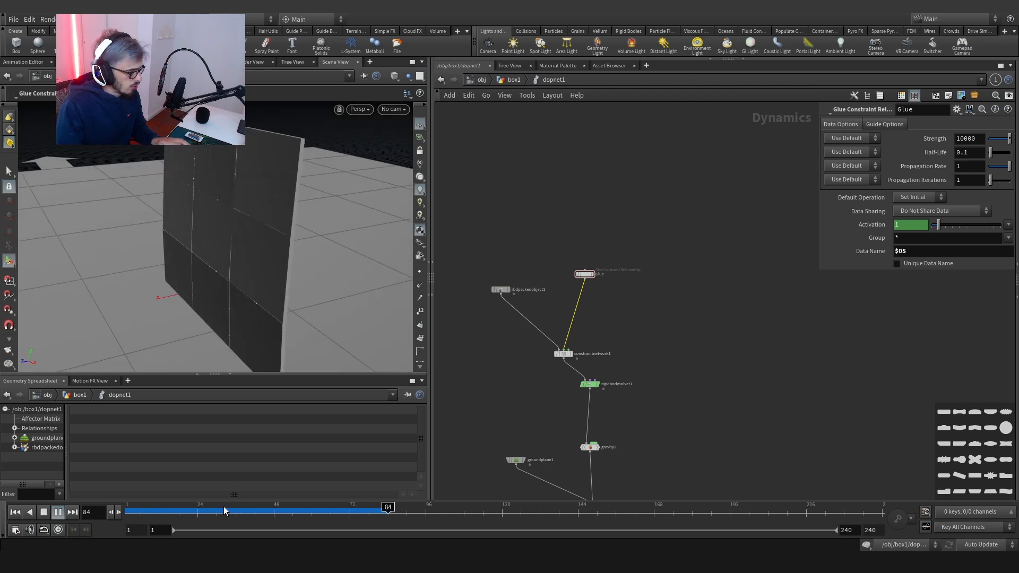
pyautogui.moveTo(226, 510); pyautogui.dragTo(129, 507)
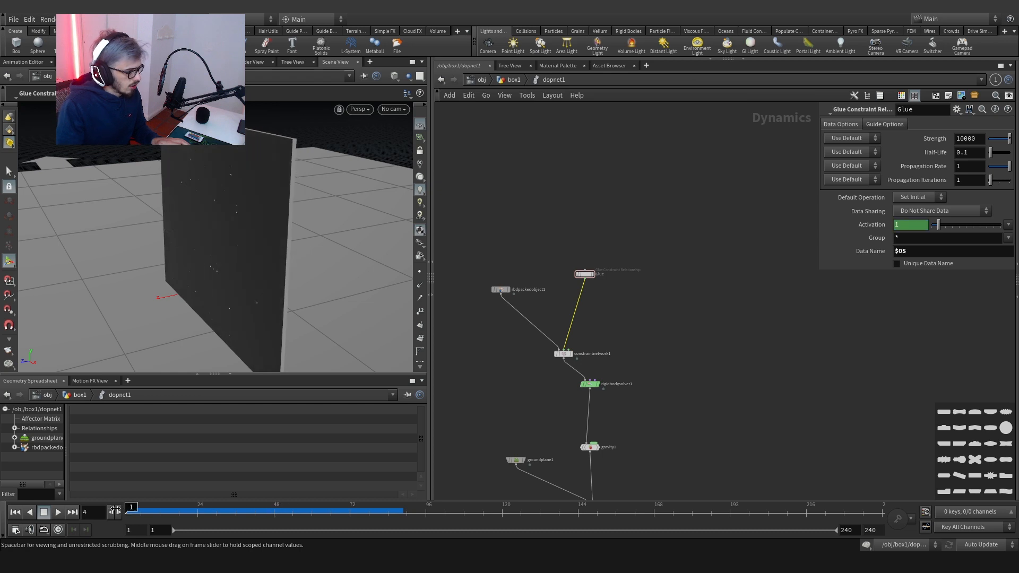
pyautogui.keyDown('alt'); pyautogui.moveTo(220, 273); pyautogui.dragTo(263, 293); pyautogui.keyUp('alt')
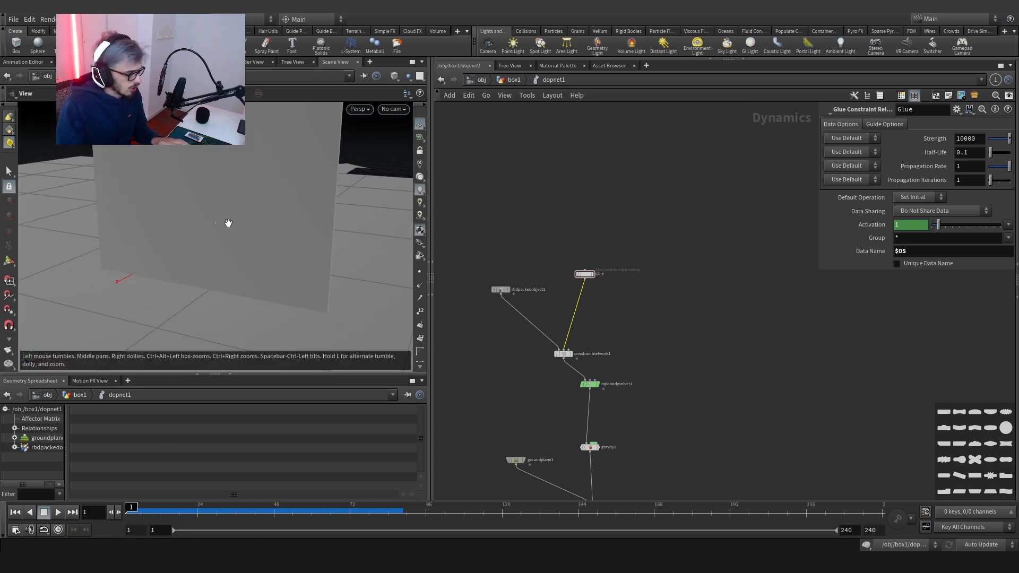
pyautogui.keyDown('alt'); pyautogui.moveTo(227, 223); pyautogui.dragTo(229, 237); pyautogui.keyUp('alt')
# Align the Glue node directly above the Constraint Network.
pyautogui.moveTo(641, 406); pyautogui.dragTo(635, 343, button='middle')
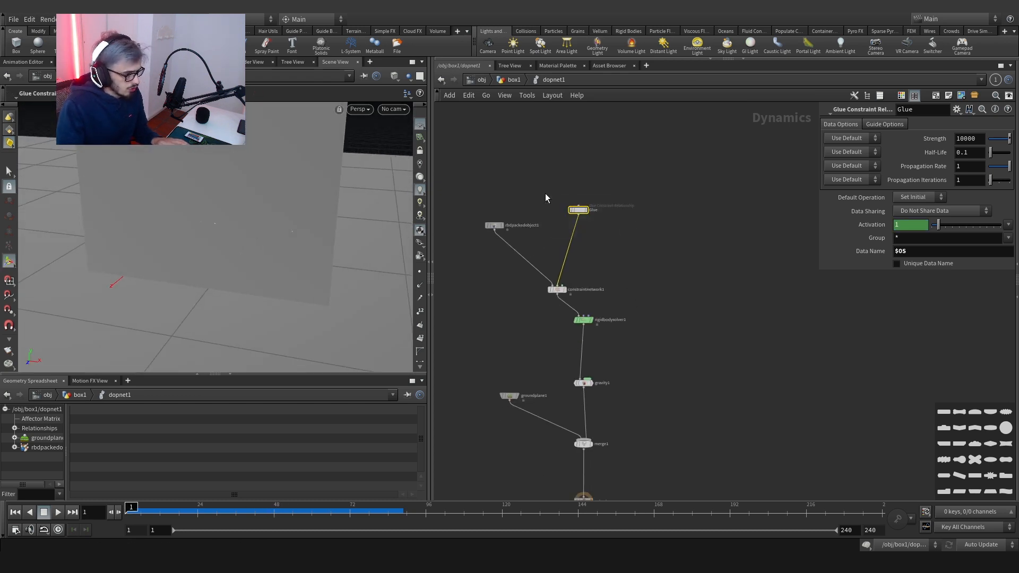
pyautogui.keyDown('alt'); pyautogui.moveTo(172, 219); pyautogui.dragTo(184, 242, button='middle'); pyautogui.keyUp('alt')
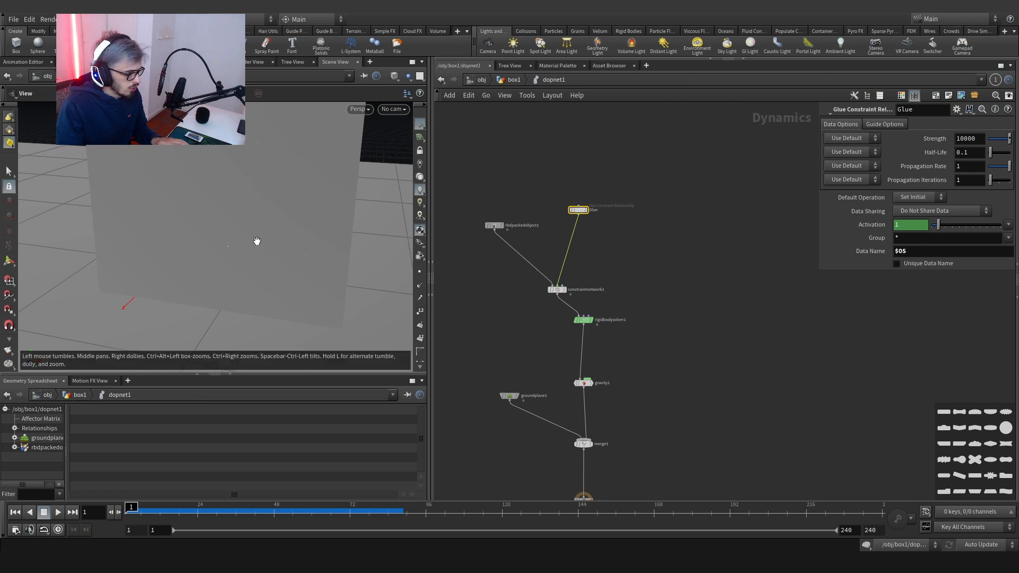
pyautogui.keyDown('alt'); pyautogui.moveTo(257, 241); pyautogui.dragTo(228, 240); pyautogui.keyUp('alt')
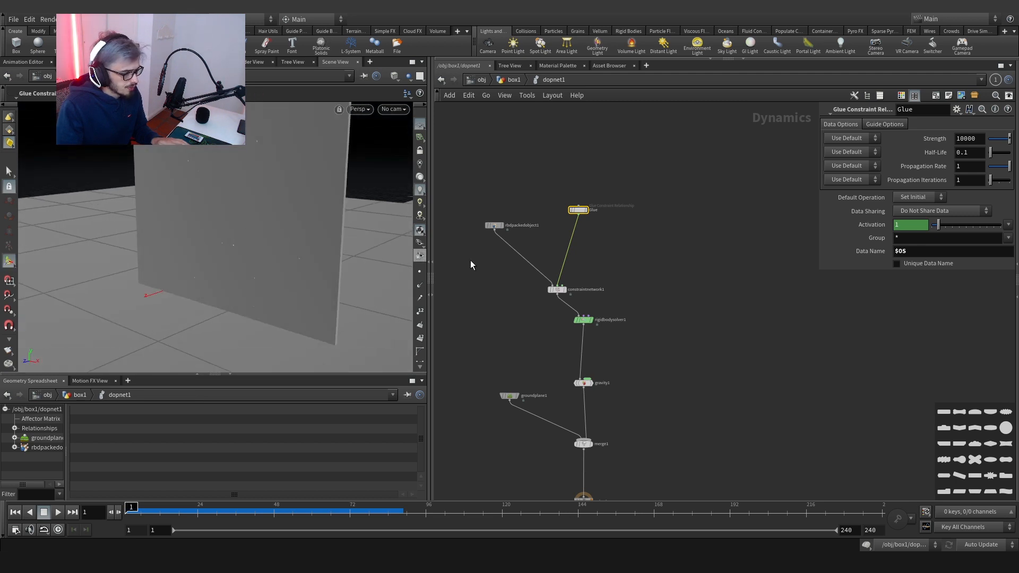
pyautogui.keyDown('alt'); pyautogui.moveTo(289, 268); pyautogui.dragTo(254, 239); pyautogui.keyUp('alt')
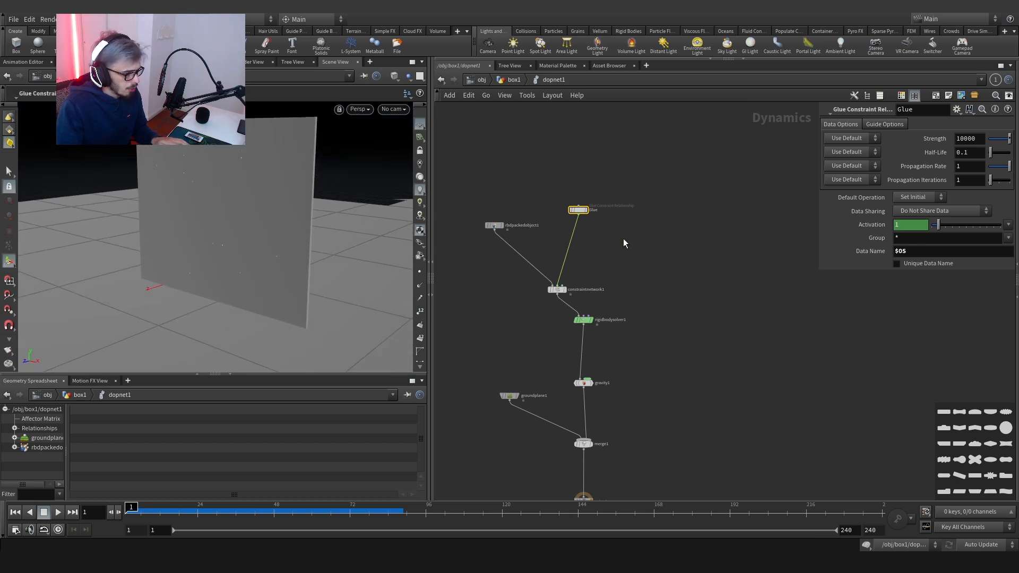
pyautogui.moveTo(582, 212); pyautogui.dragTo(557, 201)
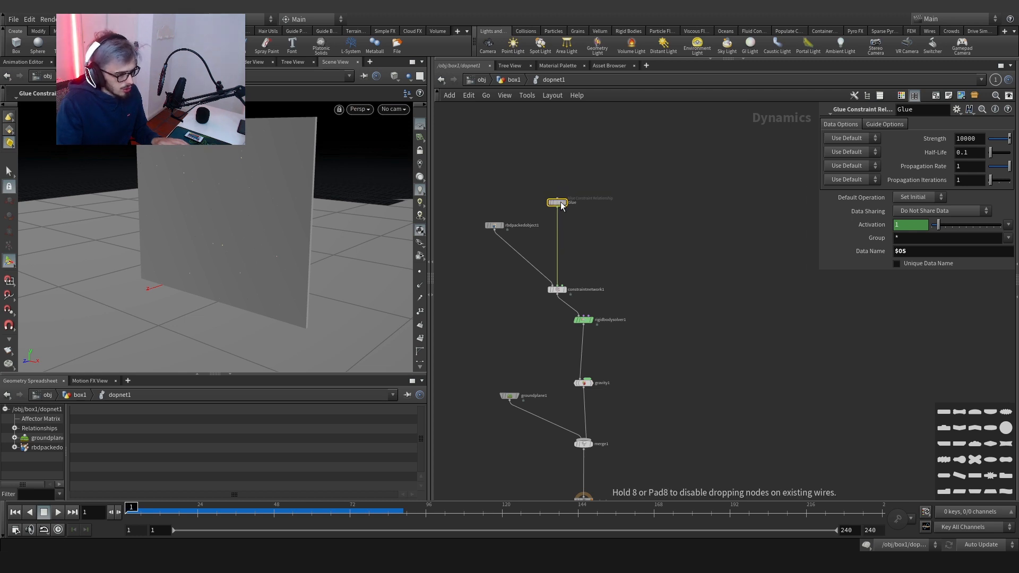
# Set the RBD Packed Object's initial X velocity to 2 and play the simulation until the wall has fallen.
pyautogui.moveTo(505, 179); pyautogui.dragTo(483, 234)
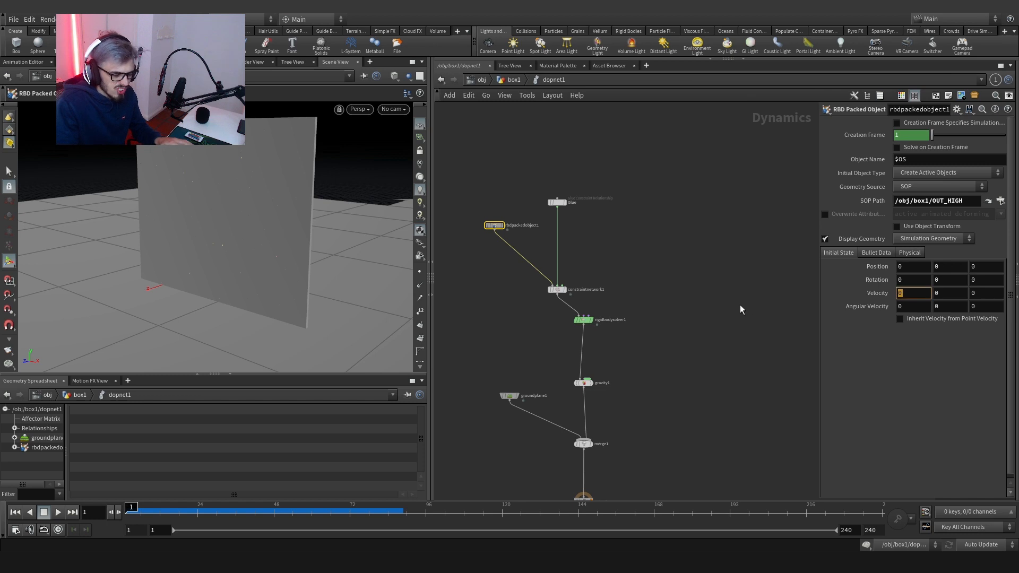
pyautogui.write('2')
pyautogui.press('Return')
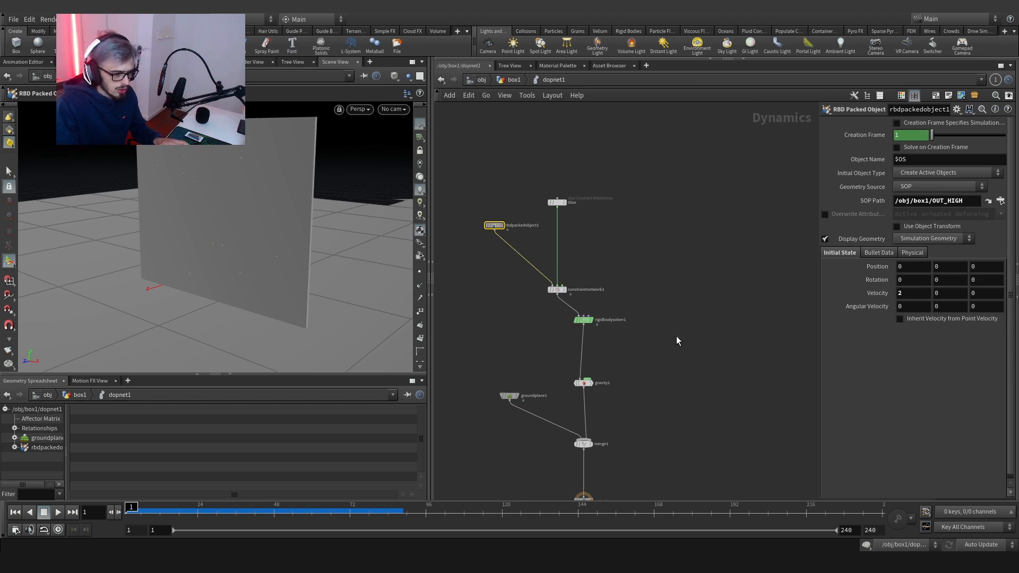
pyautogui.click(57, 513)
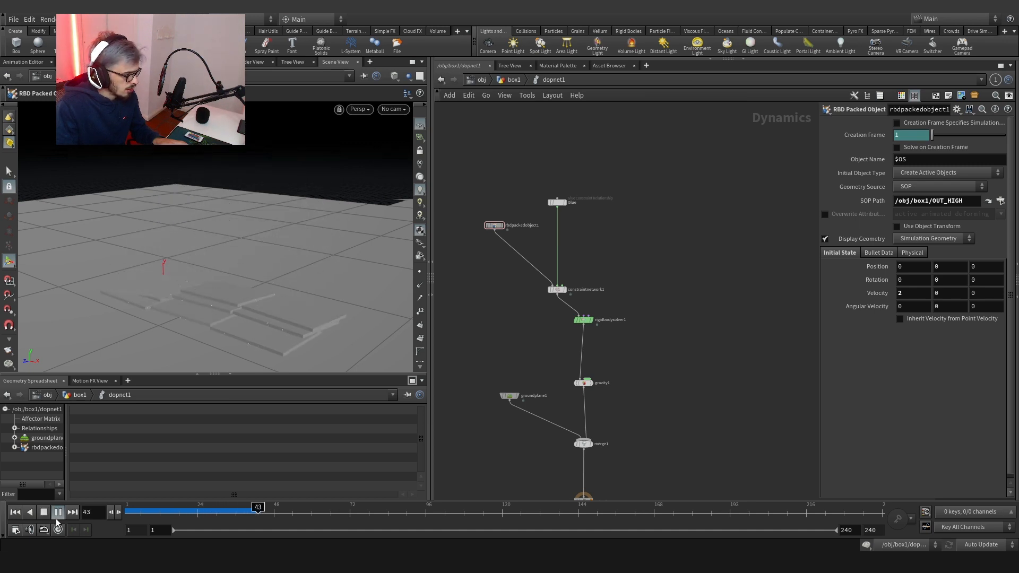
pyautogui.click(58, 512)
# Set the Glue constraint's Strength to 100 and replay the simulation from the first frame.
pyautogui.click(557, 202)
pyautogui.doubleClick(962, 139)
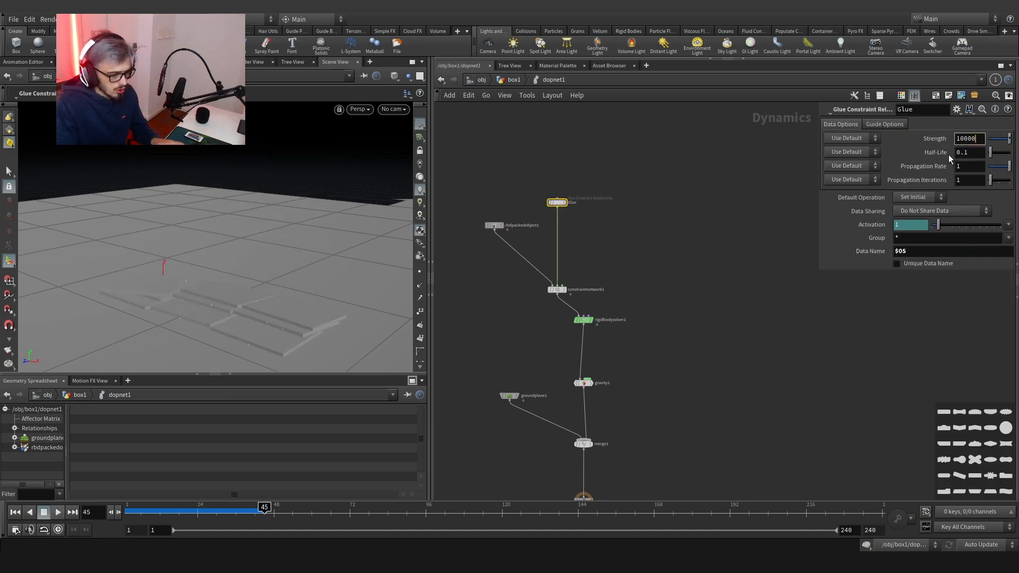
pyautogui.write('100')
pyautogui.press('Return')
pyautogui.click(15, 512)
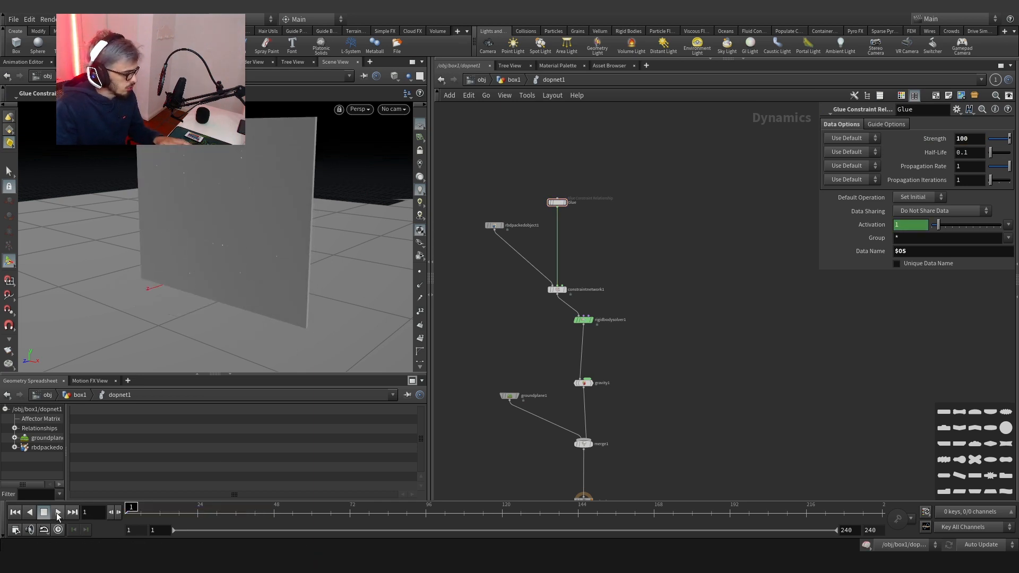
pyautogui.click(57, 513)
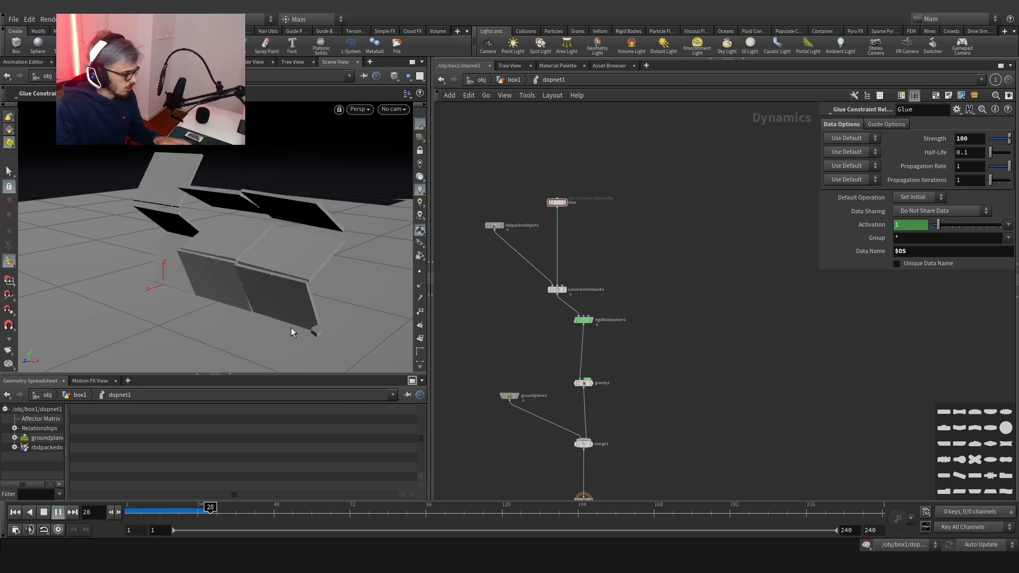
# Stop playback and reset the RBD Packed Object's initial X velocity to 0.
pyautogui.click(45, 513)
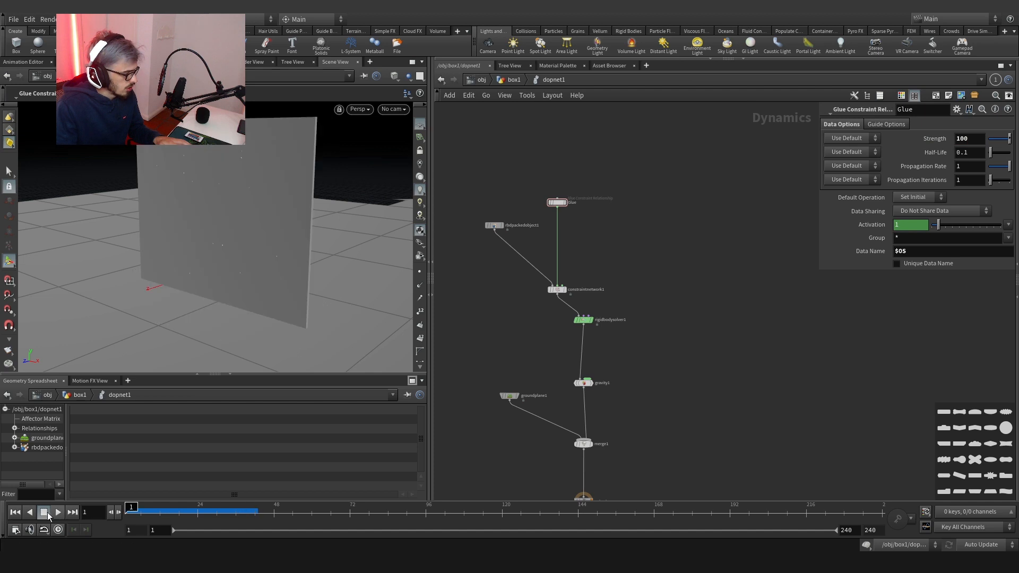
pyautogui.click(494, 225)
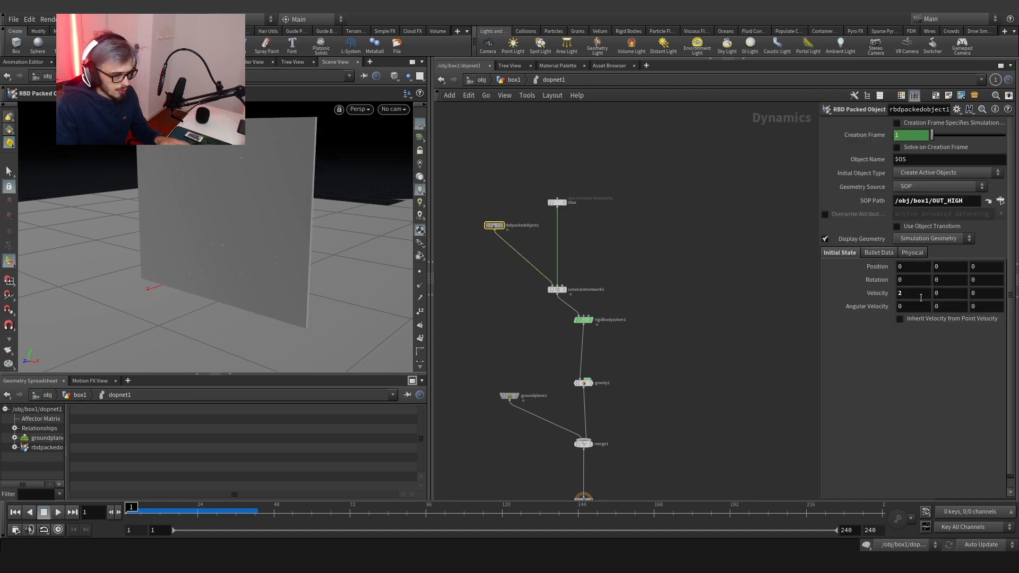
pyautogui.hotkey('ctrl', 'z')
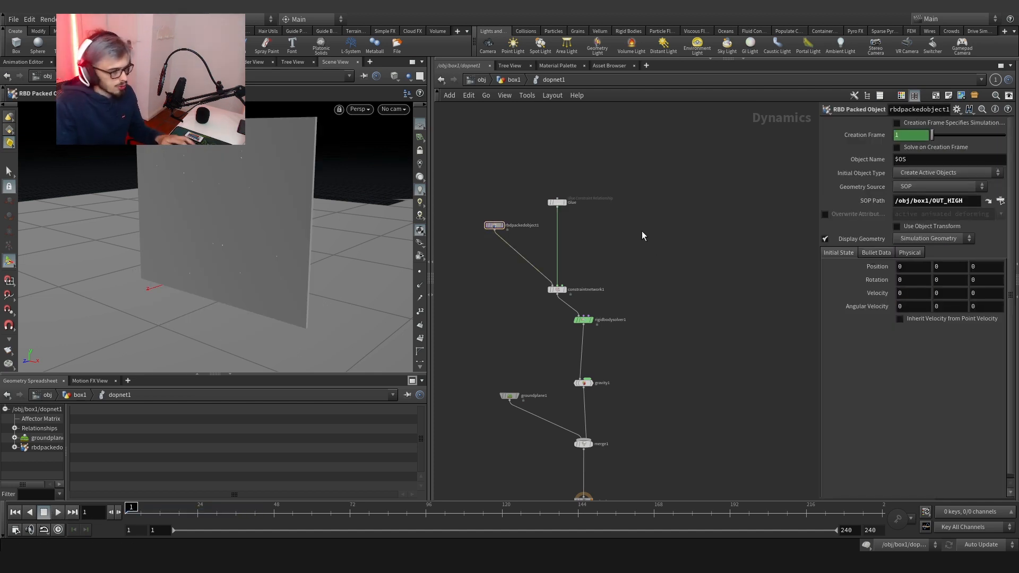
# Insert a Merge node on the wire between Glue and the Constraint Network.
pyautogui.press('Tab')
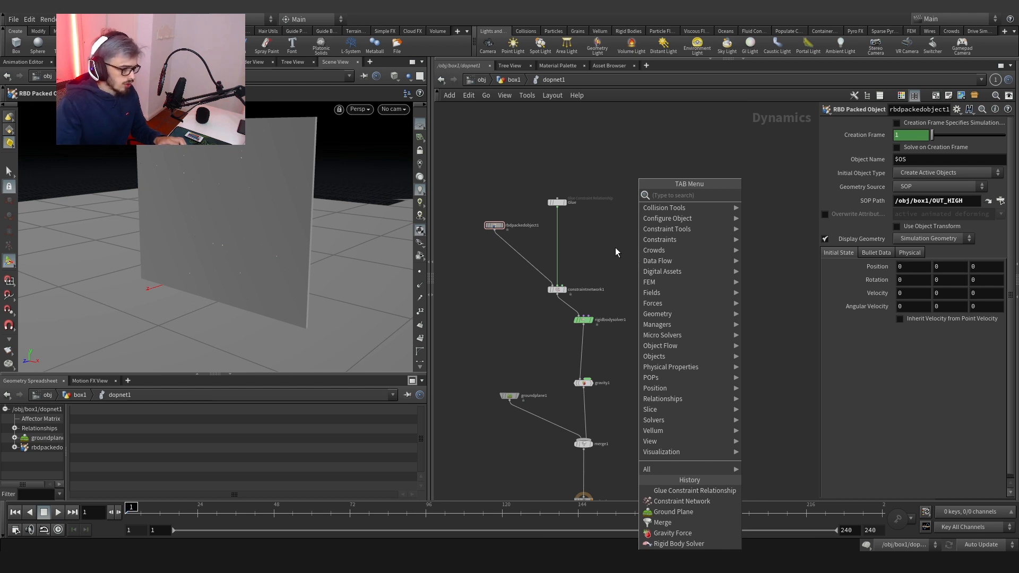
pyautogui.click(598, 235)
pyautogui.press('Tab')
pyautogui.write('mer')
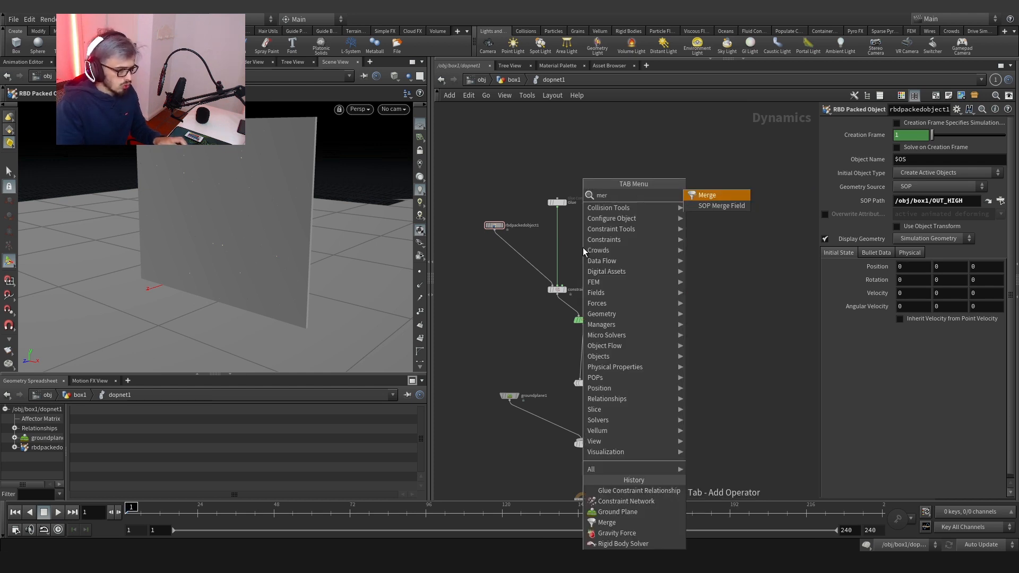
pyautogui.press('Return')
pyautogui.click(583, 247)
pyautogui.moveTo(583, 248); pyautogui.dragTo(556, 240)
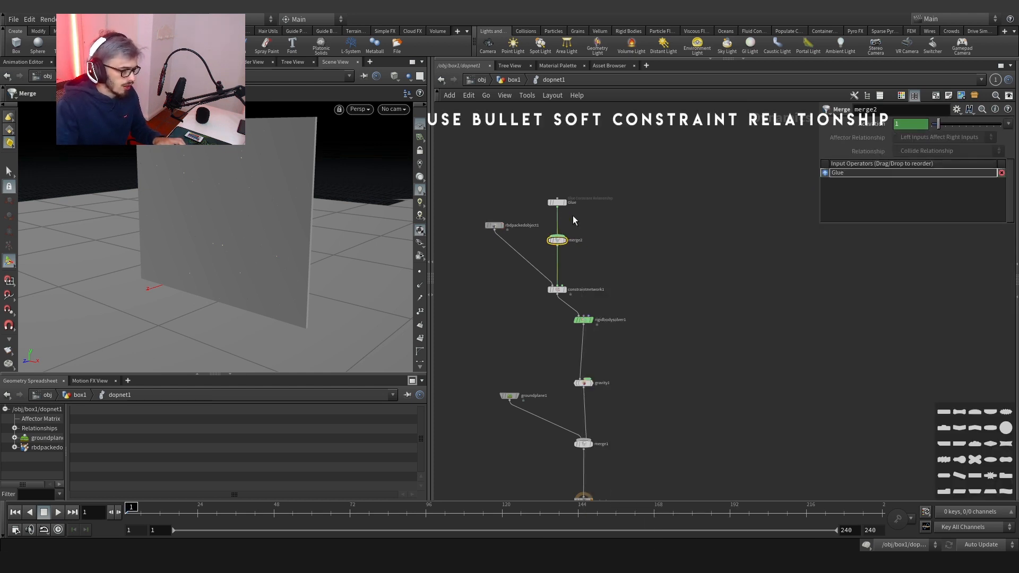
# Add a SoftAttach Constraint Relationship beside the Glue node and connect it to the Merge below Glue.
pyautogui.moveTo(658, 174); pyautogui.dragTo(645, 250, button='middle')
pyautogui.press('Tab')
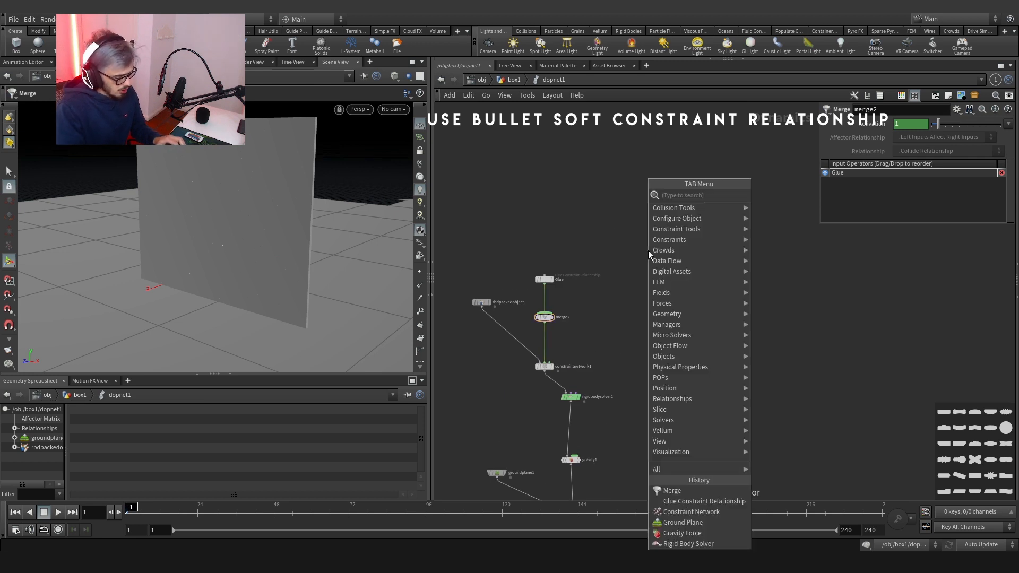
pyautogui.write('soft')
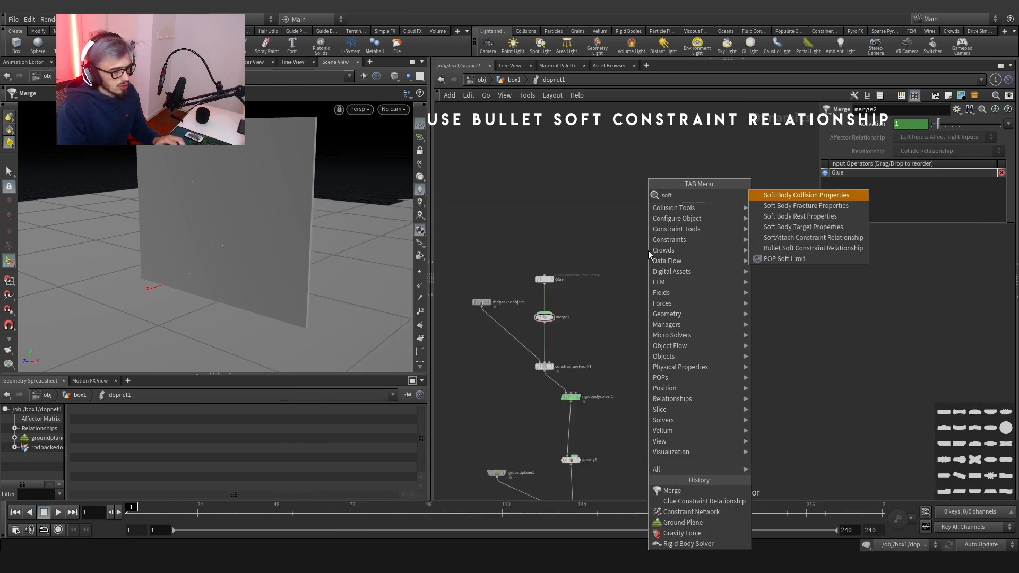
pyautogui.write(' con')
pyautogui.press('Return')
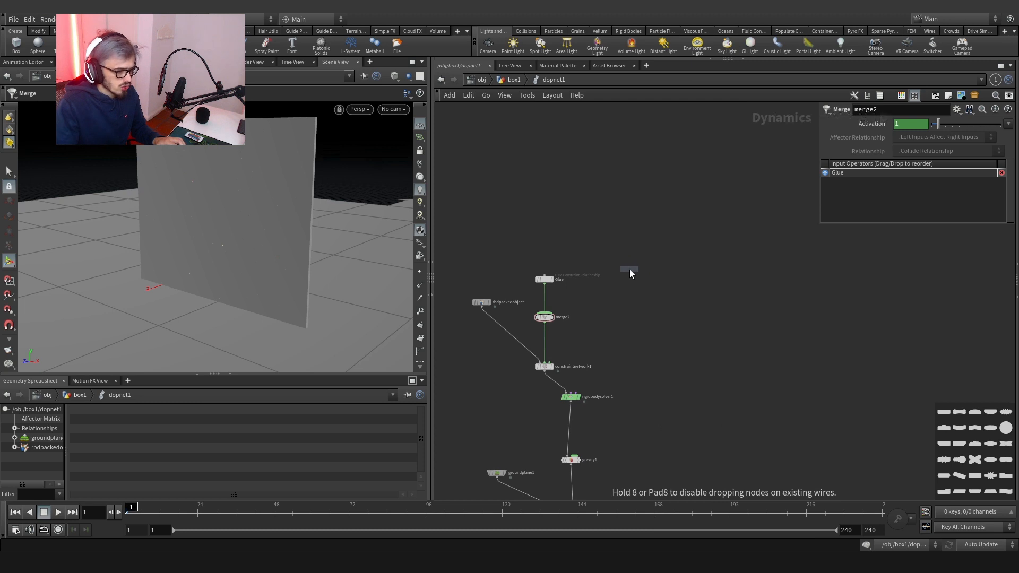
pyautogui.click(629, 269)
pyautogui.click(629, 274)
pyautogui.click(545, 313)
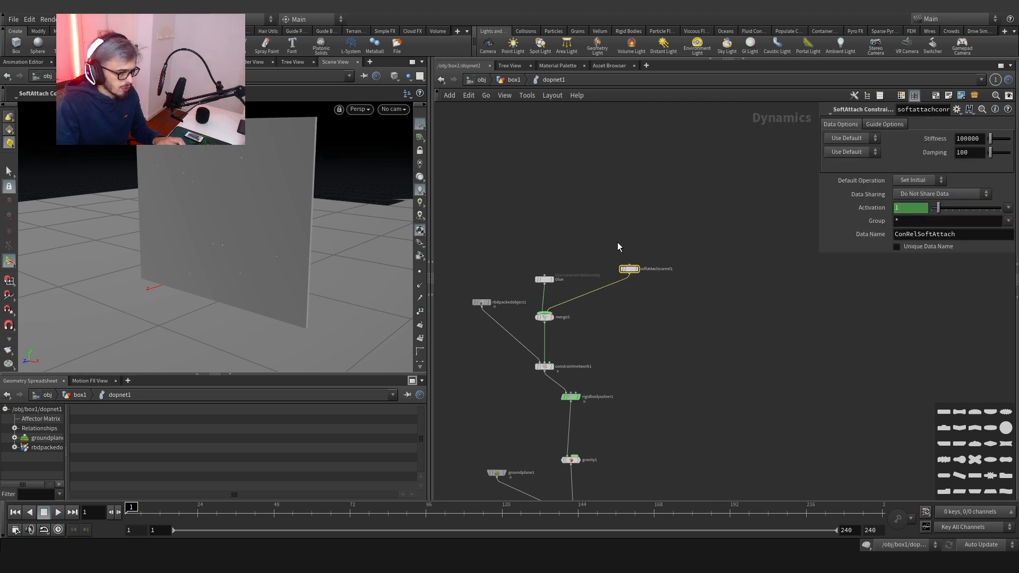
# Set the SoftAttach relationship's Data Name to $OS and rename the node to Soft.
pyautogui.doubleClick(953, 237)
pyautogui.write('$OS')
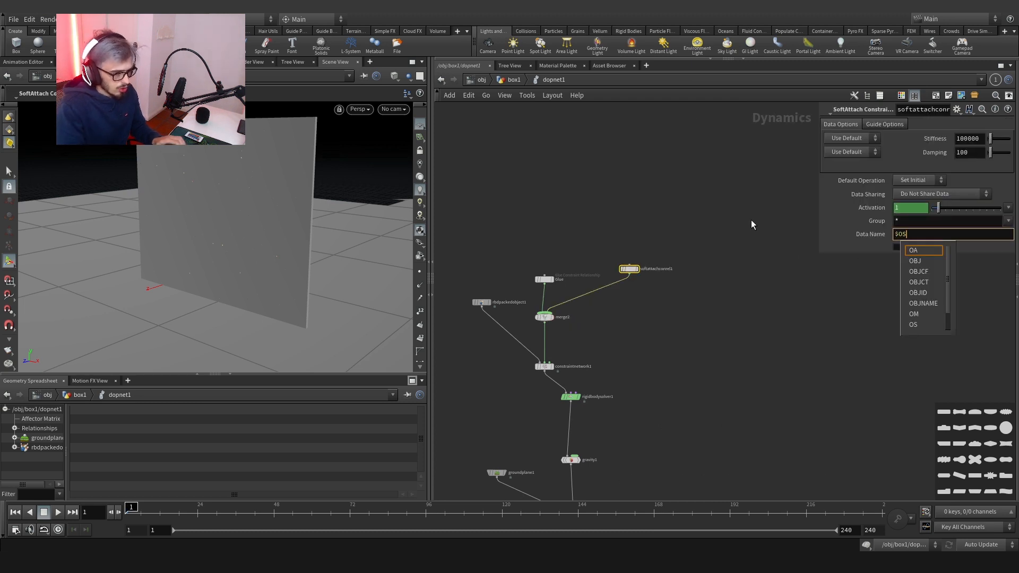
pyautogui.press('Return')
pyautogui.doubleClick(670, 269)
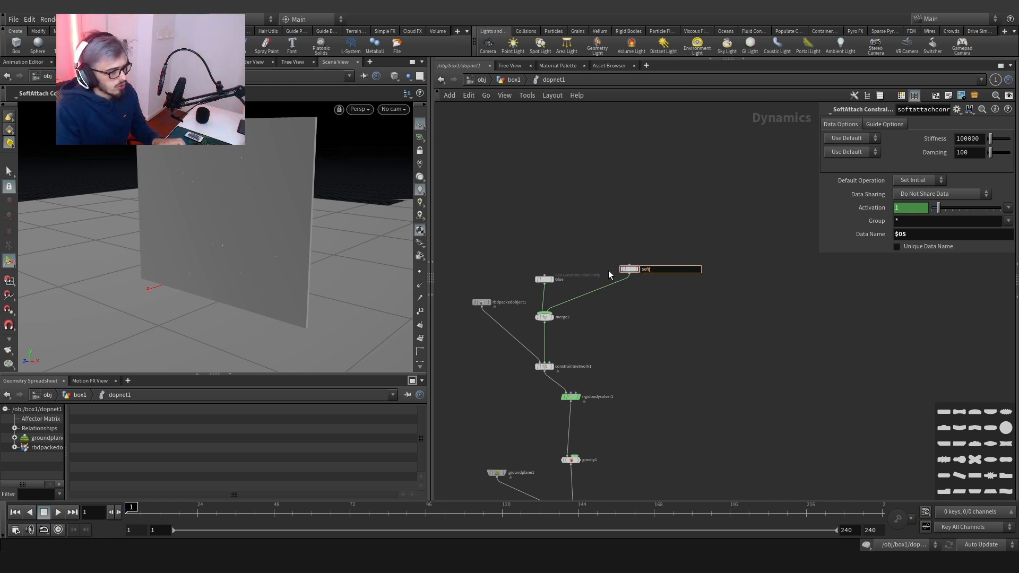
pyautogui.write('Soft')
pyautogui.press('Return')
# Turn off Display Geometry on the RBD Packed Object and play the simulation.
pyautogui.click(481, 302)
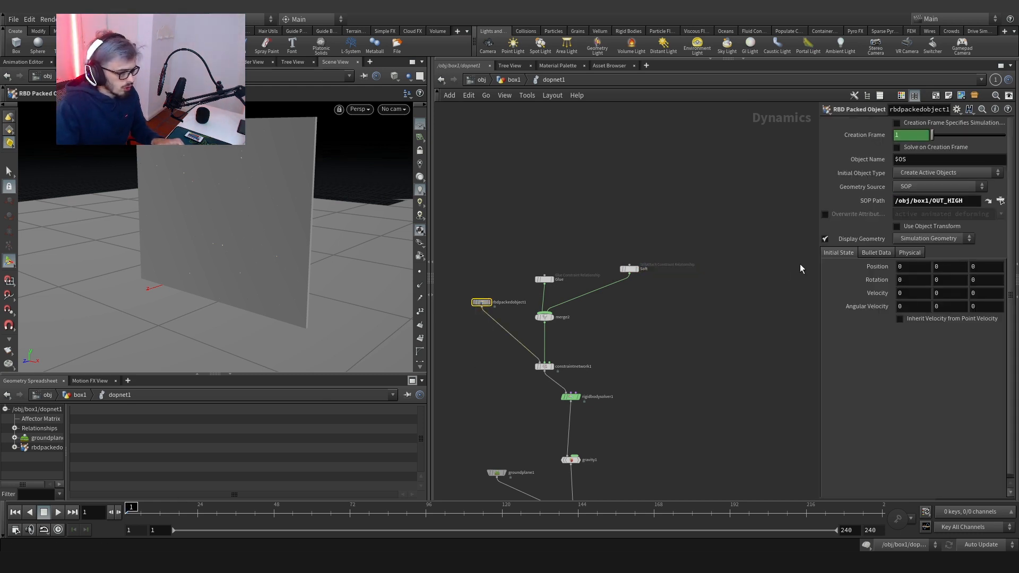
pyautogui.click(825, 239)
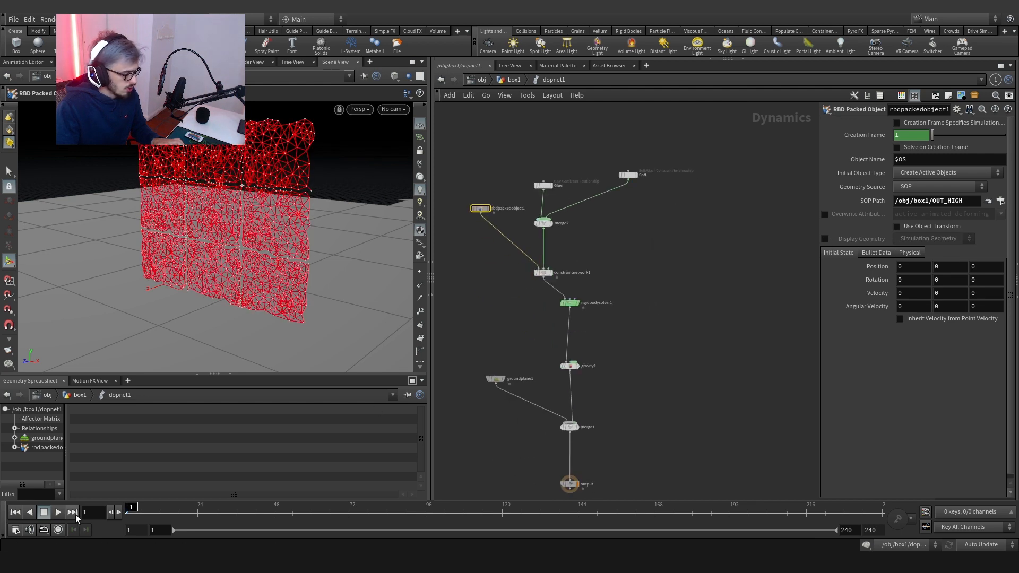
pyautogui.click(58, 513)
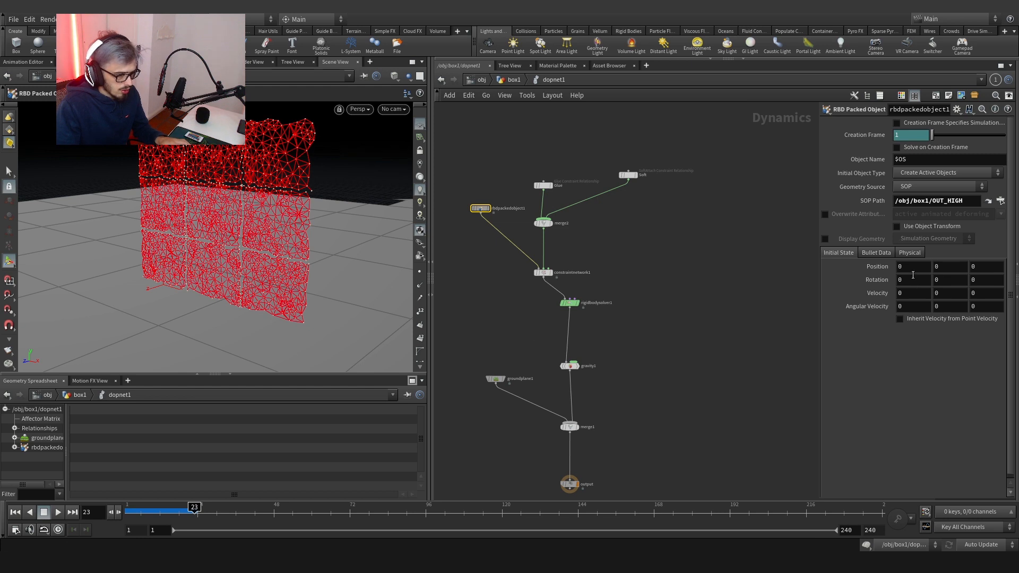
# Set the RBD Packed Object's initial X velocity to 4, replay the simulation, and return to frame 1.
pyautogui.write('4')
pyautogui.press('Return')
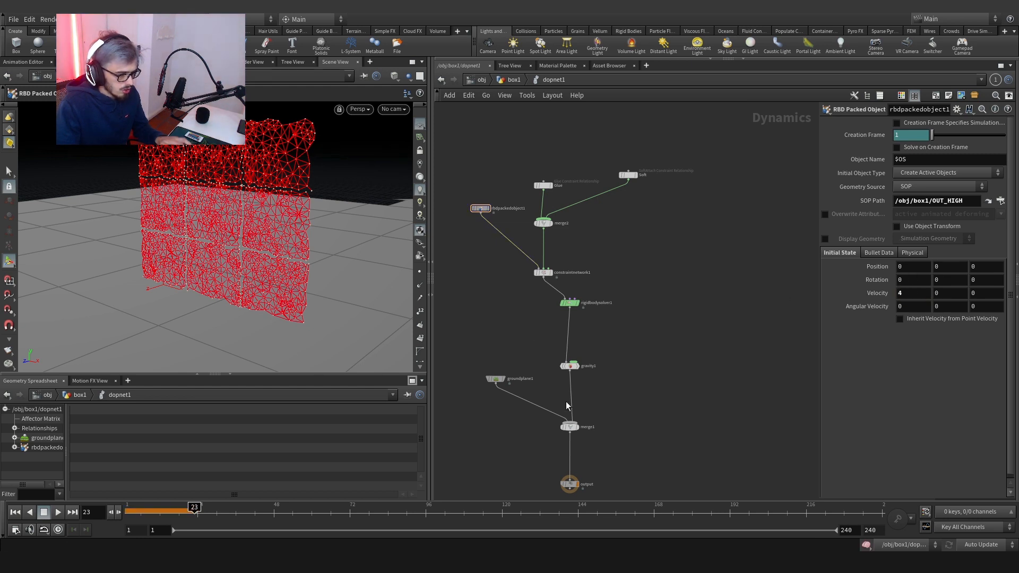
pyautogui.click(56, 515)
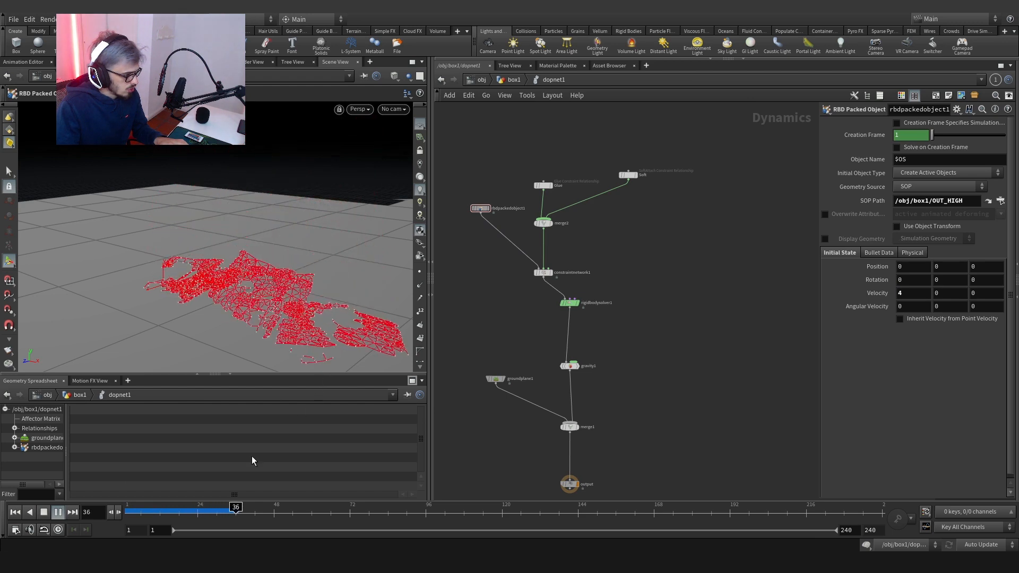
pyautogui.moveTo(170, 514); pyautogui.dragTo(127, 513)
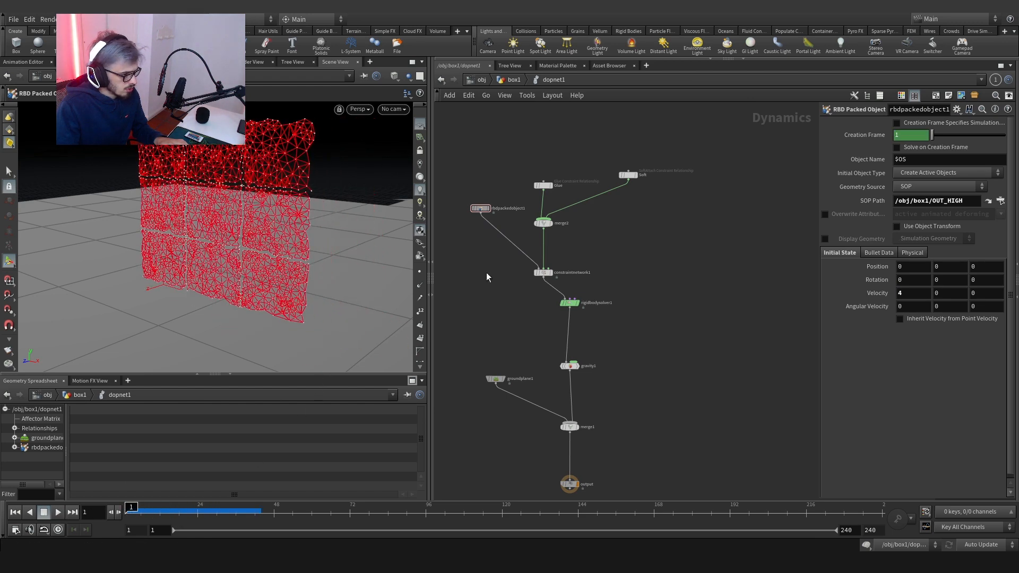
# In box1's attribwrangle2, correct the misspelled attribute in the third line to s@next_constraint_name.
pyautogui.click(512, 80)
pyautogui.moveTo(727, 154); pyautogui.dragTo(635, 426, button='middle')
pyautogui.scroll(-4, 635, 427)
pyautogui.scroll(5, 608, 334)
pyautogui.click(651, 296)
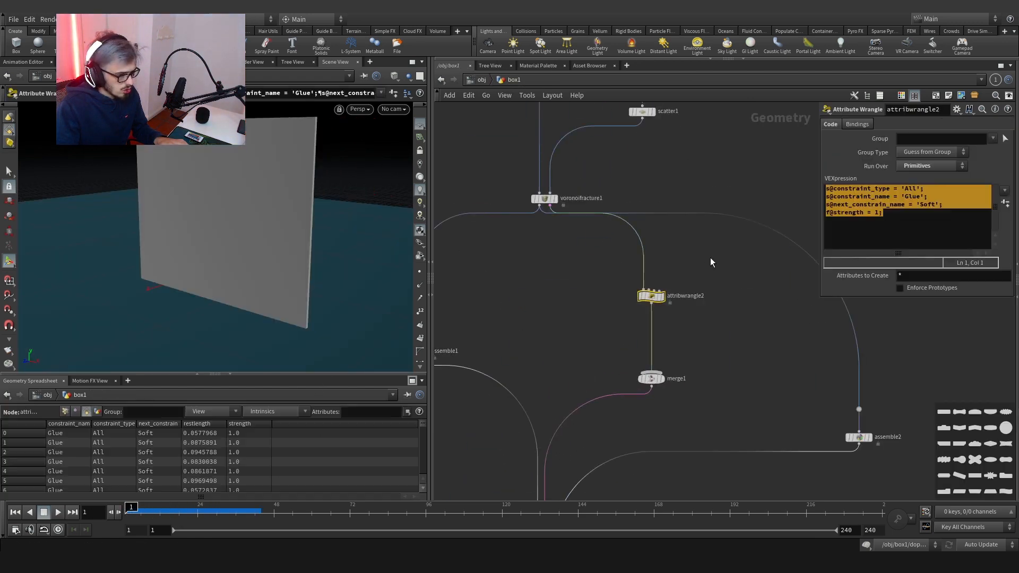
pyautogui.click(912, 211)
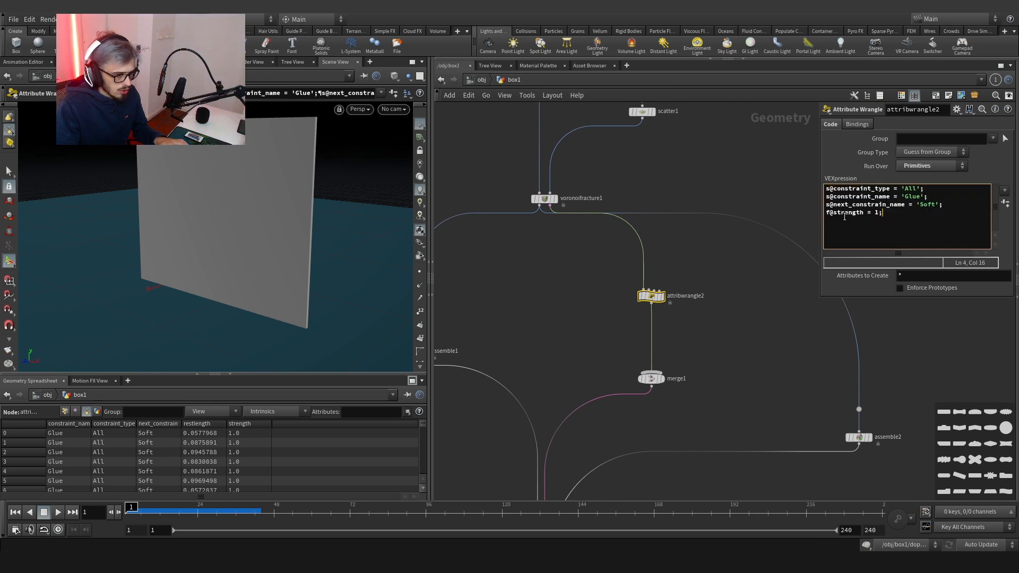
pyautogui.write('t')
# Return inside dopnet1, replay the simulation, and scrub back to frame 7.
pyautogui.scroll(-4, 740, 328)
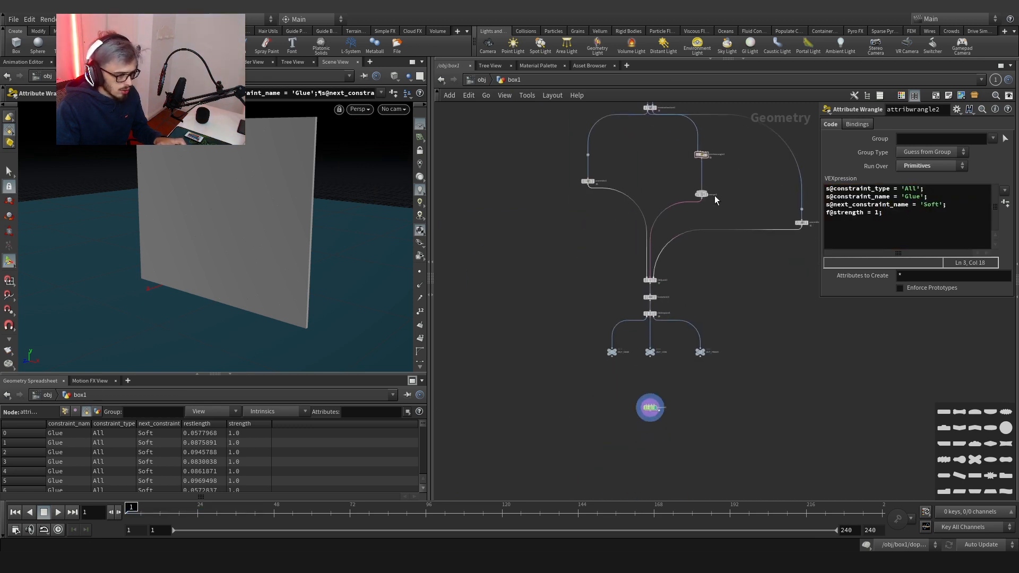
pyautogui.scroll(4, 649, 344)
pyautogui.doubleClick(646, 486)
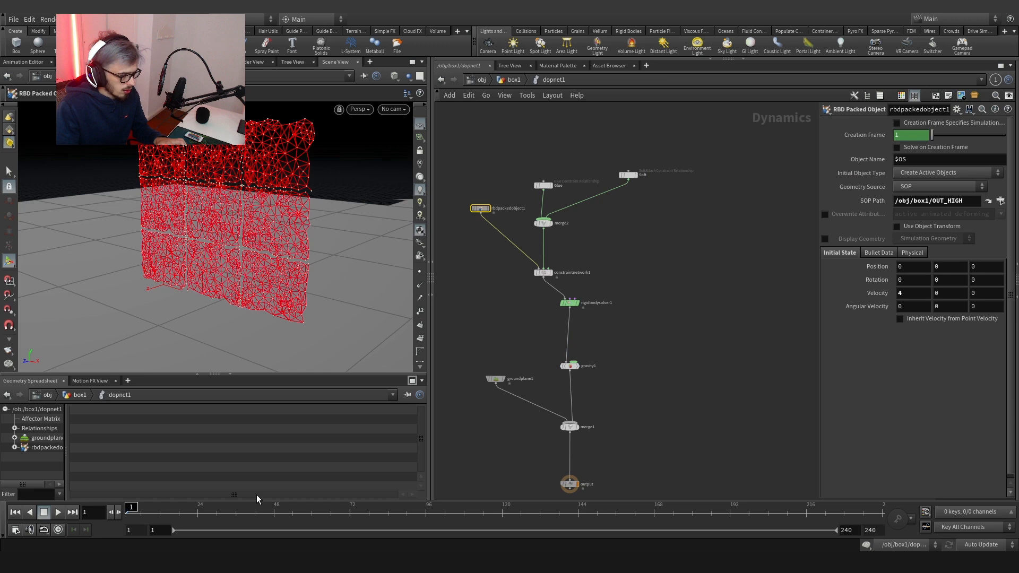
pyautogui.click(54, 514)
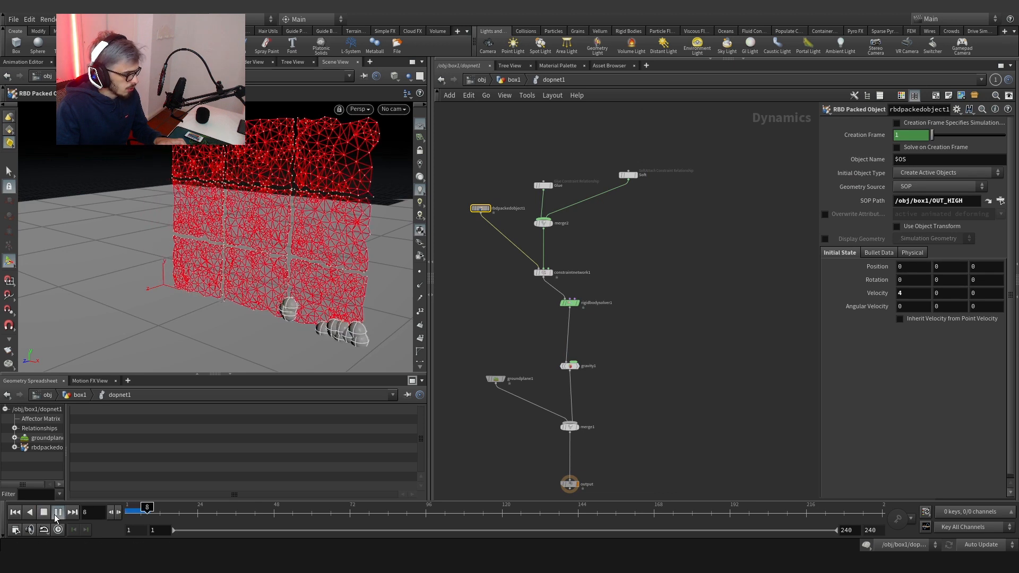
pyautogui.click(146, 510)
# Set the Soft constraint's guide color to yellow.
pyautogui.click(628, 175)
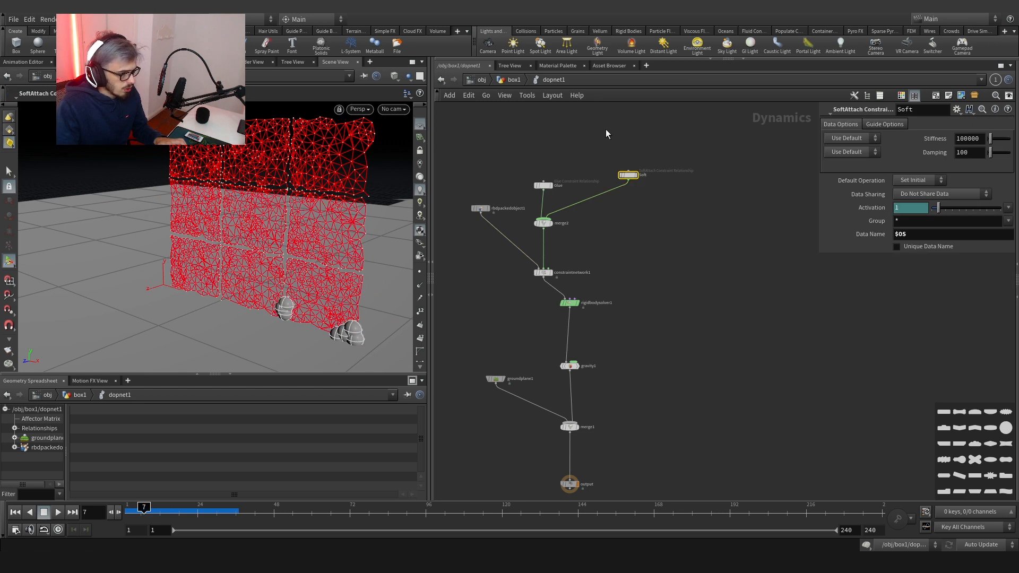
pyautogui.click(886, 125)
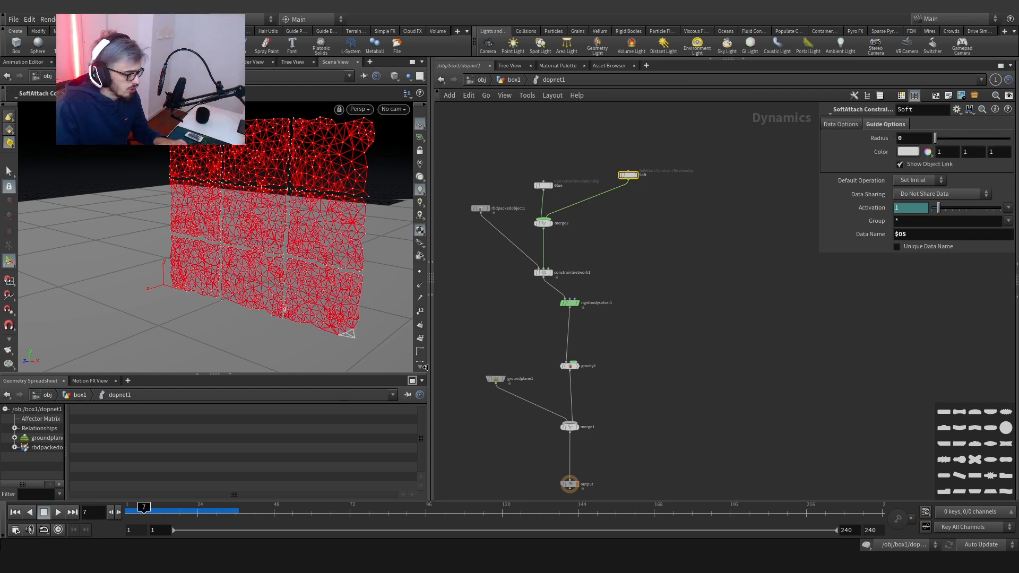
pyautogui.click(906, 152)
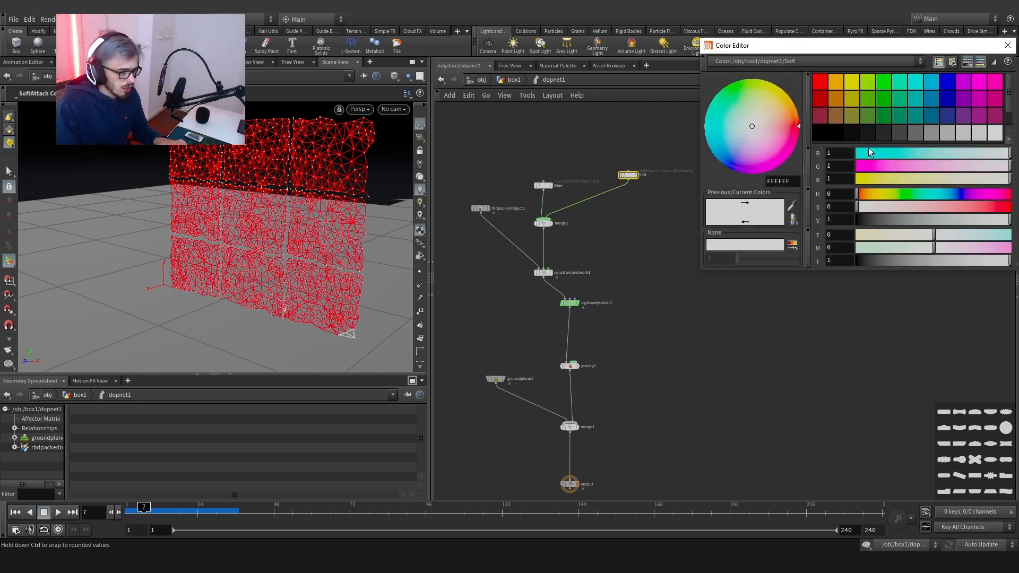
pyautogui.click(850, 82)
pyautogui.click(1007, 45)
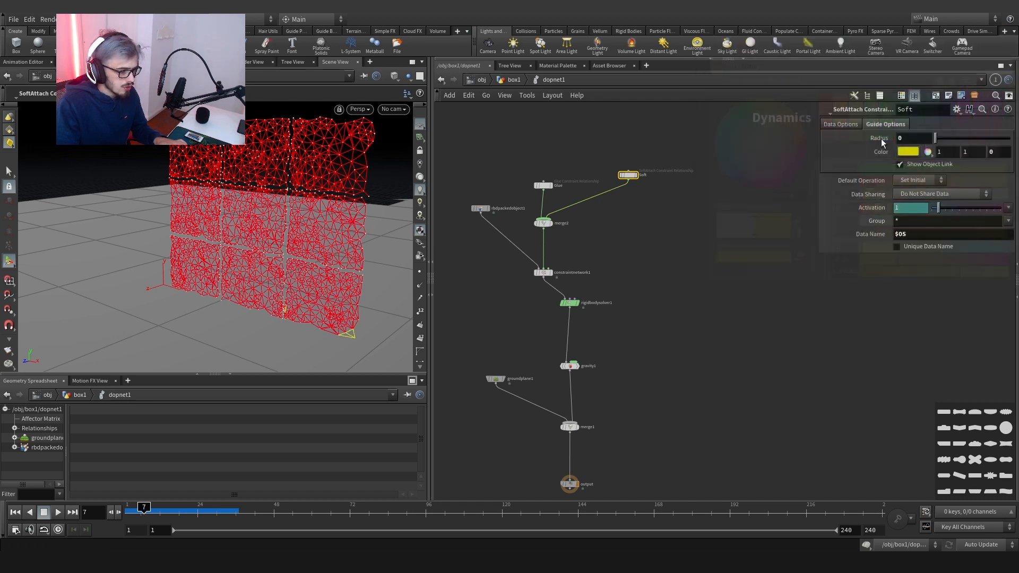
# Enable real-time playback, replay the simulation to check the yellow soft constraints, and return to frame 1.
pyautogui.click(58, 511)
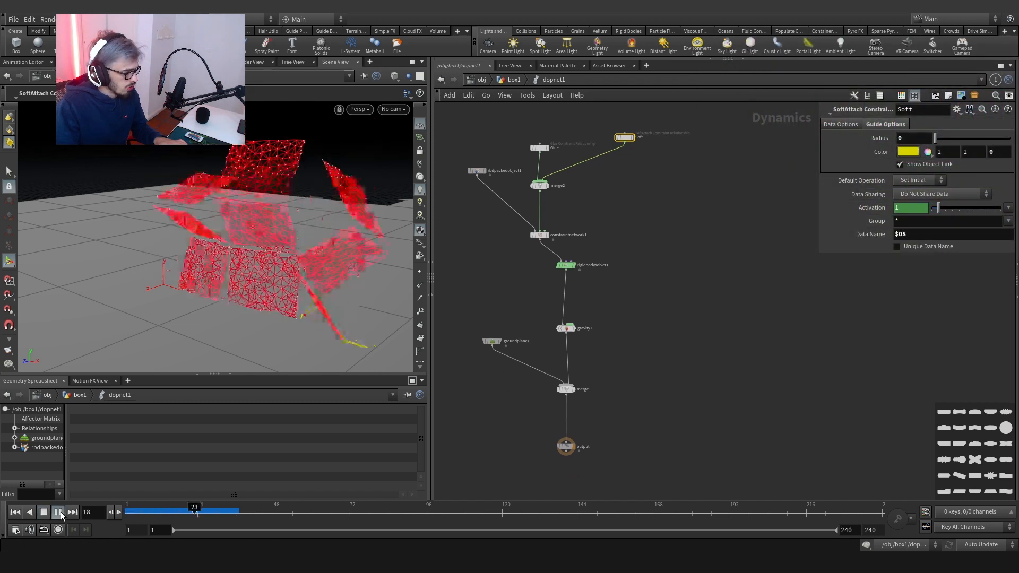
pyautogui.click(60, 513)
pyautogui.click(59, 529)
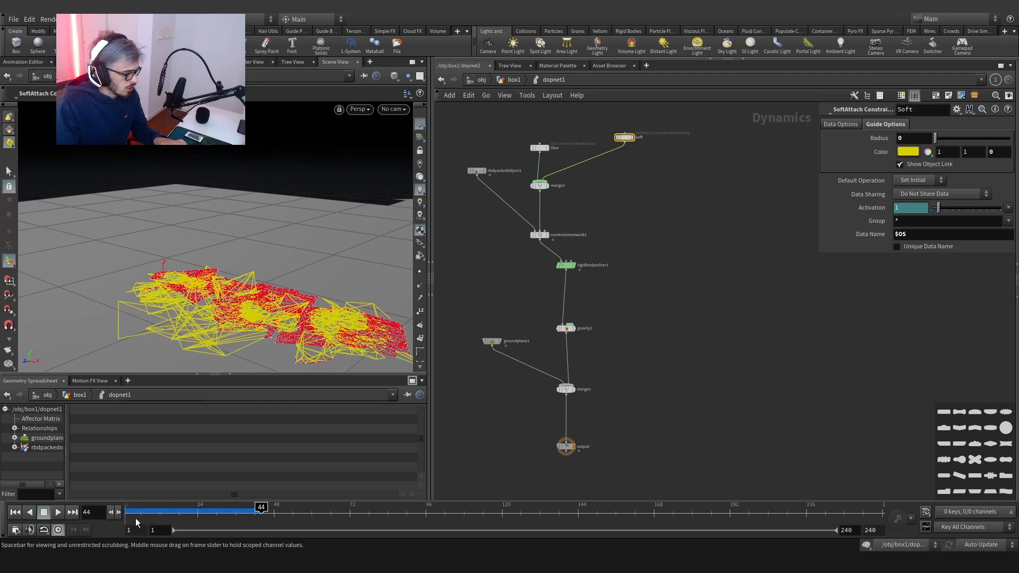
pyautogui.moveTo(135, 516); pyautogui.dragTo(69, 511)
pyautogui.click(57, 512)
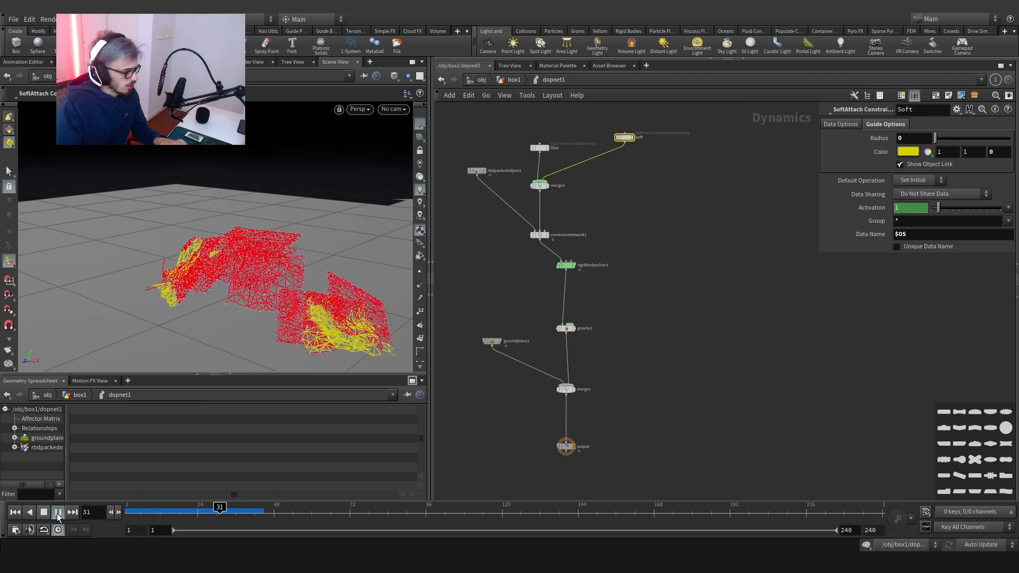
pyautogui.moveTo(156, 511); pyautogui.dragTo(128, 507)
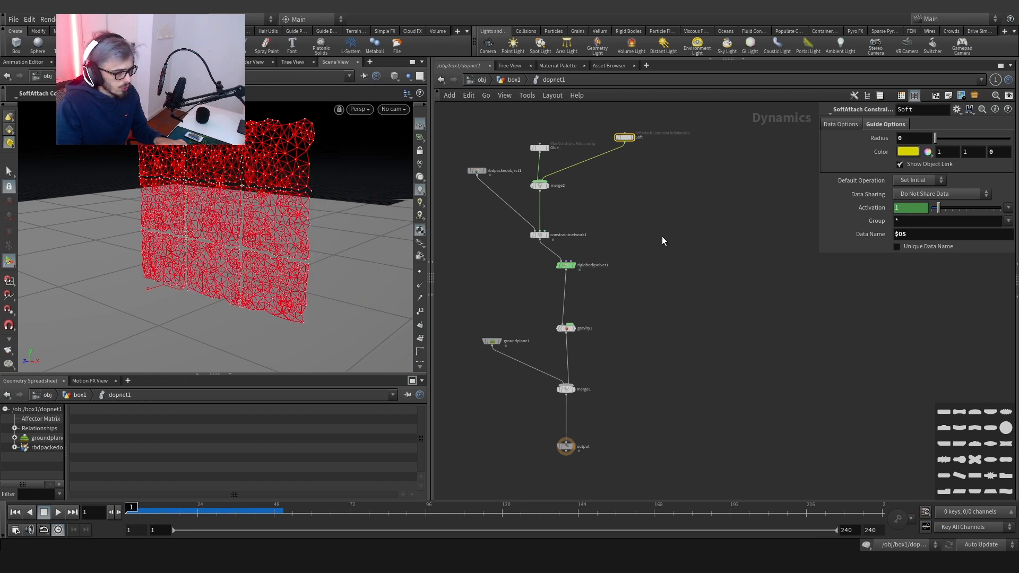
# Move the Glue node higher above the Merge node to make room in the DOP network.
pyautogui.moveTo(662, 237); pyautogui.dragTo(645, 312, button='middle')
pyautogui.moveTo(525, 222); pyautogui.dragTo(525, 200)
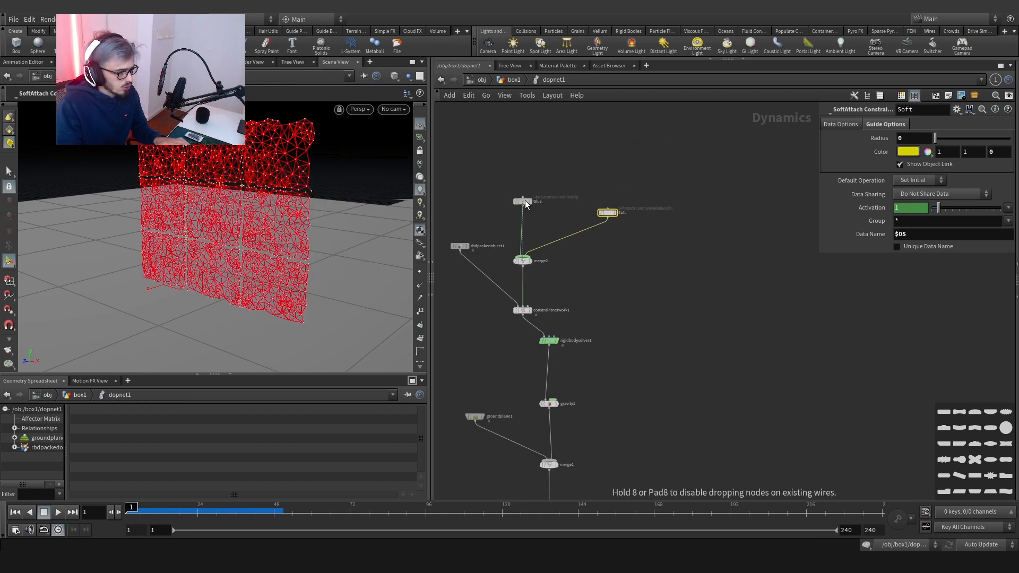
pyautogui.scroll(2, 591, 298)
# Review box1's constraint branch from the Voronoi fracture through the wrangle to the output nulls, and return inside dopnet1.
pyautogui.click(514, 80)
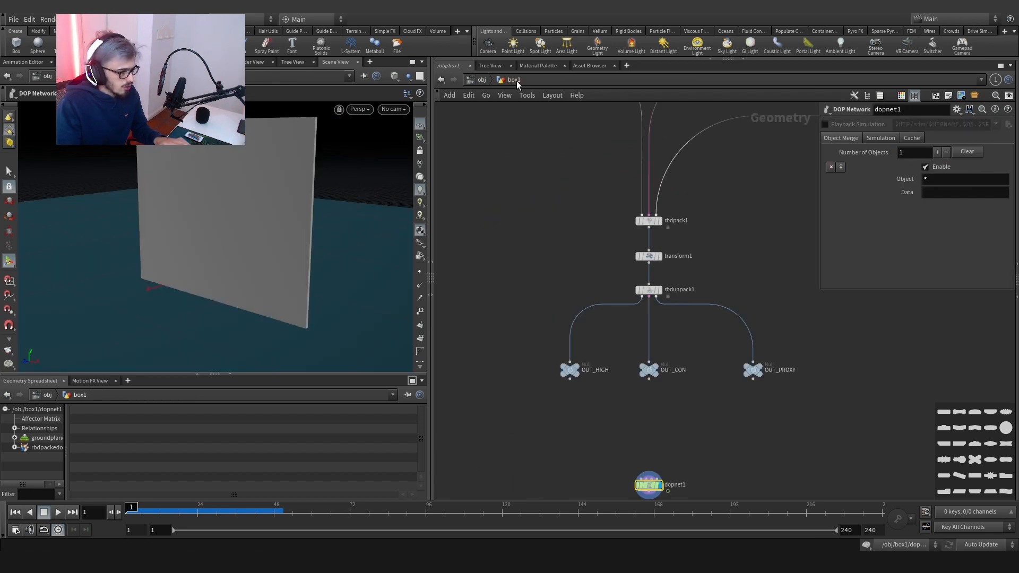
pyautogui.moveTo(582, 212); pyautogui.dragTo(513, 326, button='middle')
pyautogui.scroll(-1, 694, 304)
pyautogui.moveTo(694, 304); pyautogui.dragTo(599, 398, button='middle')
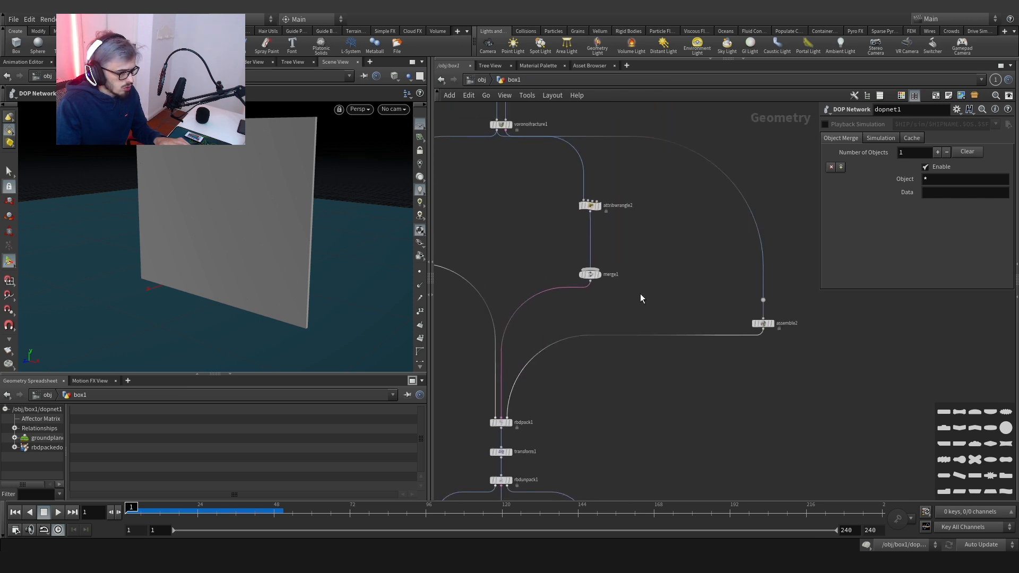
pyautogui.scroll(-2, 647, 279)
pyautogui.scroll(2, 636, 259)
pyautogui.scroll(-1, 635, 260)
pyautogui.moveTo(634, 274); pyautogui.dragTo(654, 161, button='middle')
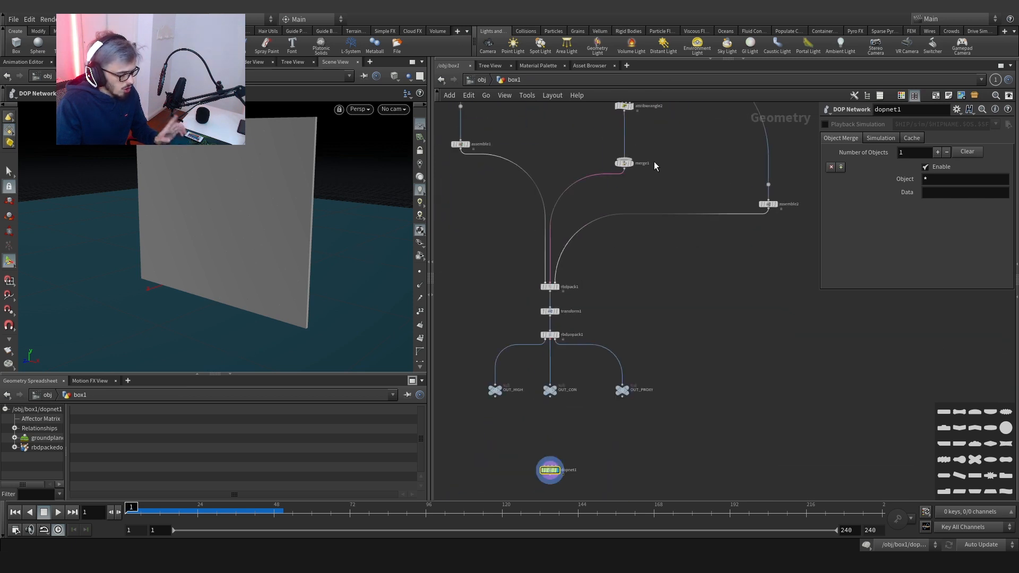
pyautogui.scroll(3, 568, 431)
pyautogui.moveTo(568, 431); pyautogui.dragTo(577, 335, button='middle')
pyautogui.doubleClick(562, 406)
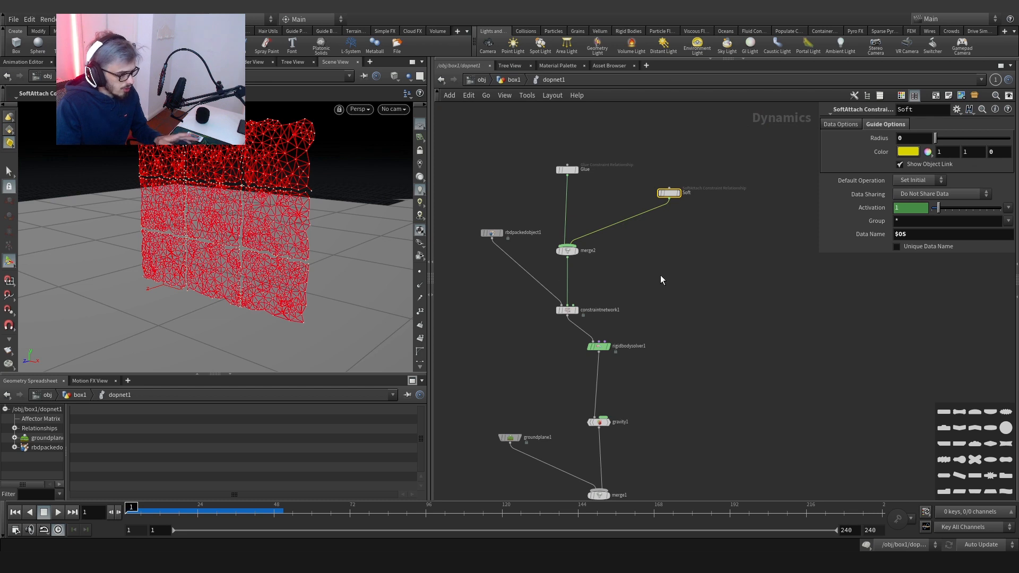
# Add a SOP Solver node and connect it to the Constraint Network's third input.
pyautogui.moveTo(552, 198); pyautogui.dragTo(555, 190)
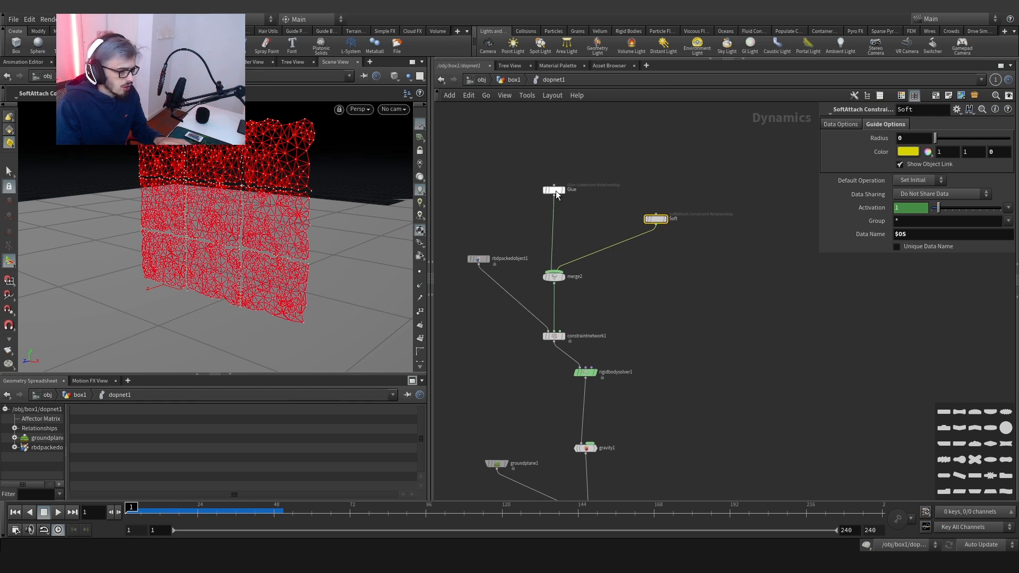
pyautogui.press('Tab')
pyautogui.write('sopso')
pyautogui.press('Return')
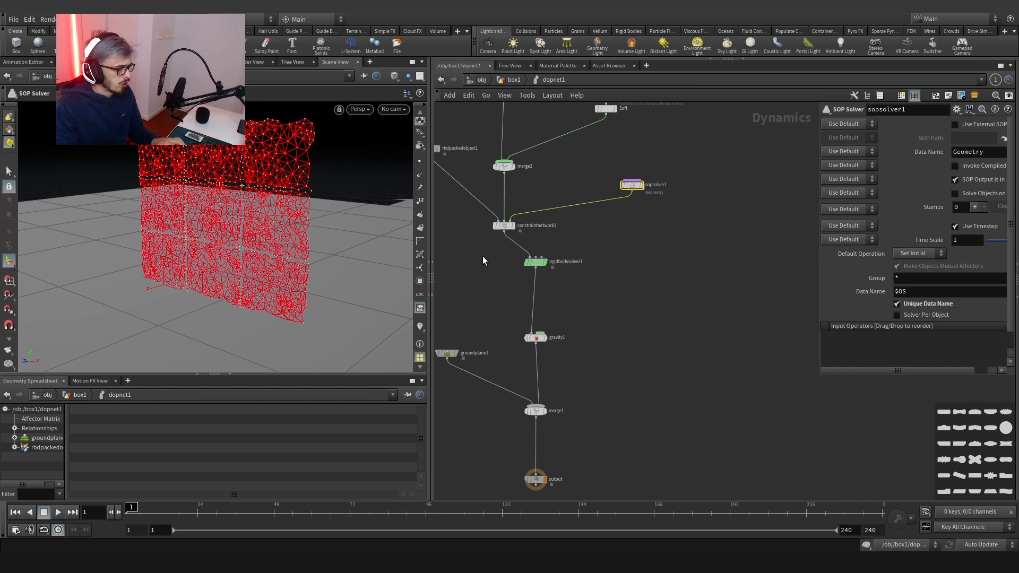
pyautogui.moveTo(482, 255); pyautogui.dragTo(512, 312, button='middle')
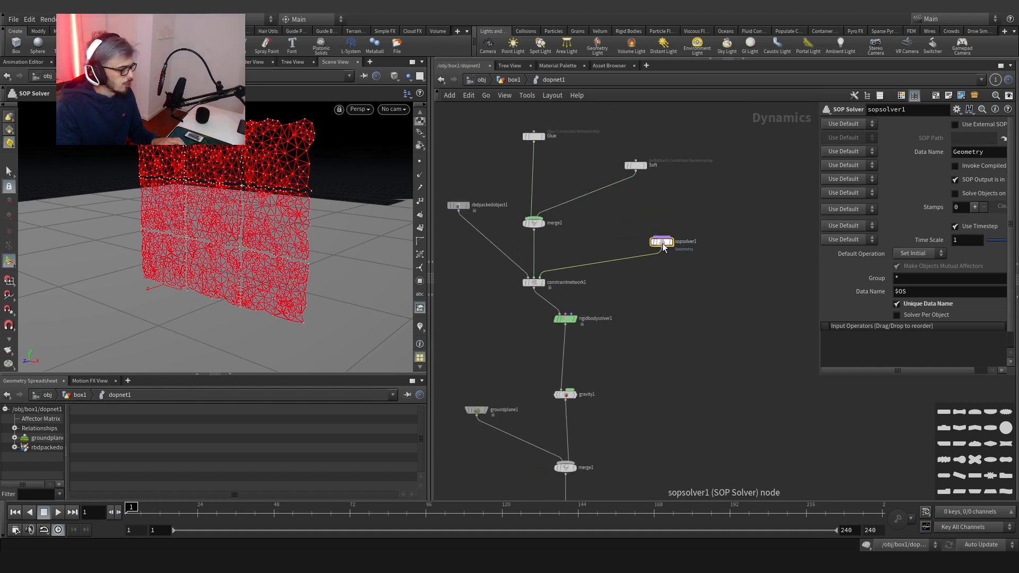
# Inside the SOP Solver, add a displayed Attribute Wrangle below relationship_geometry and set it to run over Primitives.
pyautogui.doubleClick(661, 242)
pyautogui.click(566, 321)
pyautogui.press('Tab')
pyautogui.write('wra')
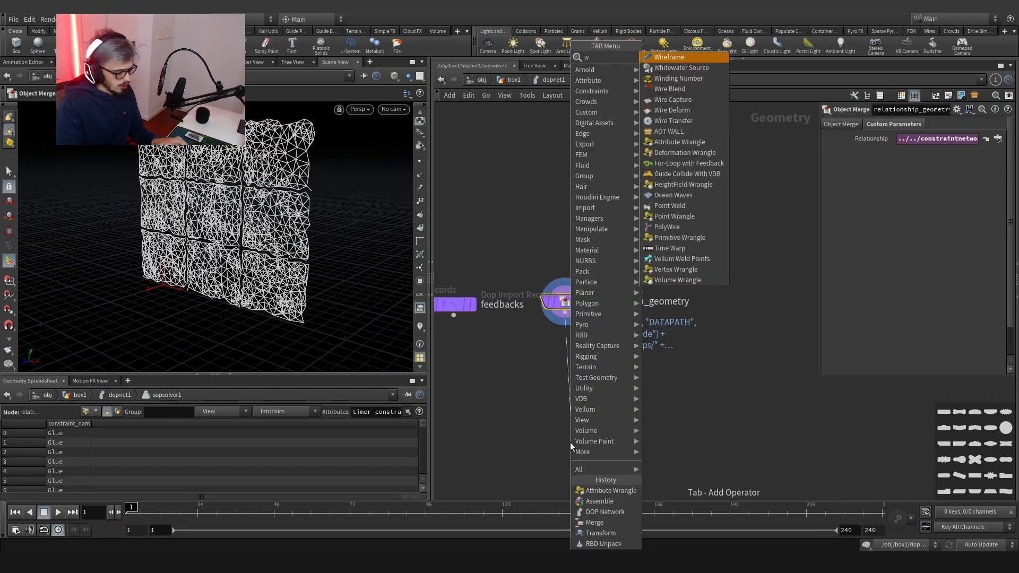
pyautogui.press('Return')
pyautogui.click(592, 445)
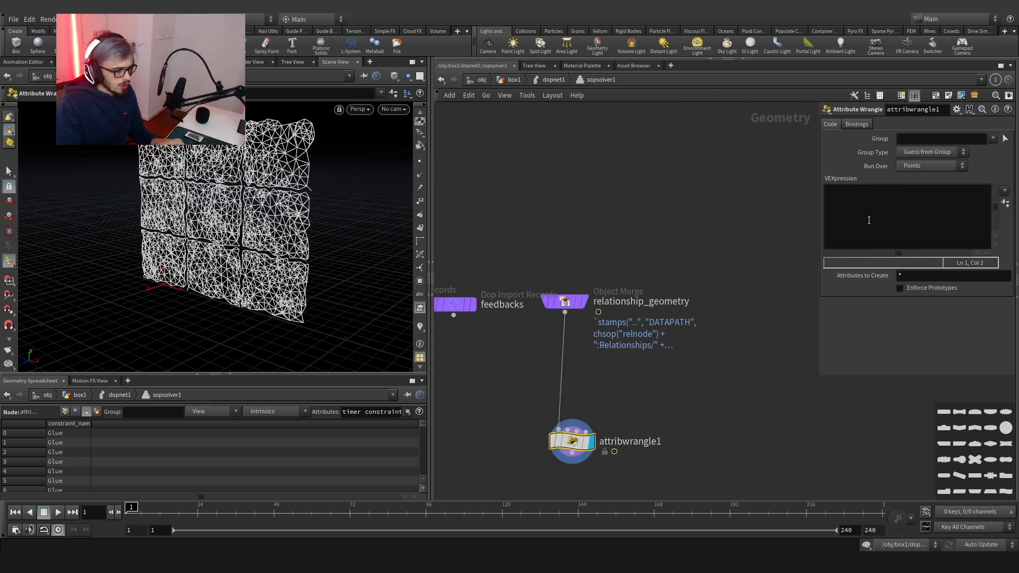
pyautogui.click(922, 166)
pyautogui.click(922, 190)
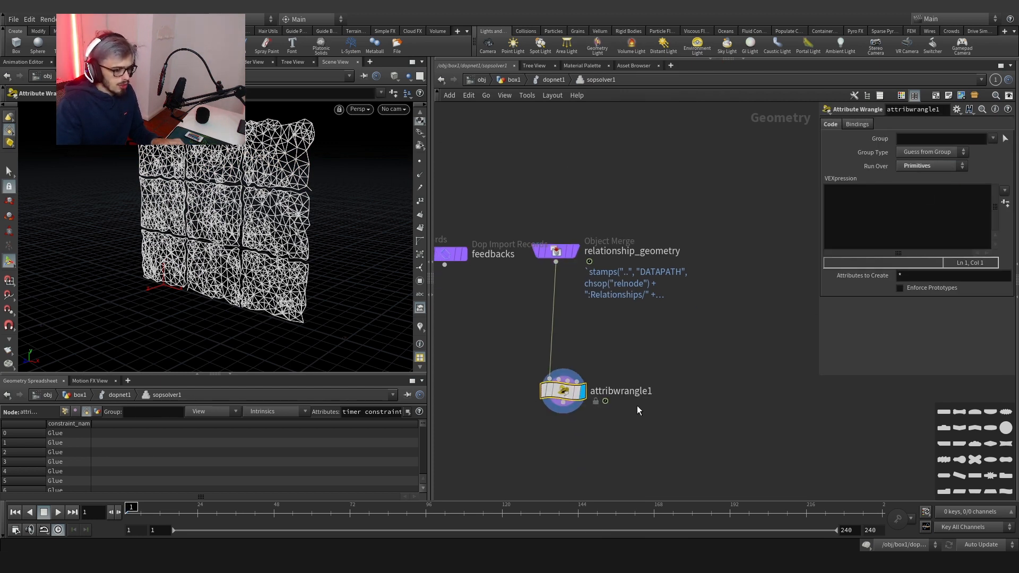
# Align the Attribute Wrangle below relationship_geometry and rename it to soft.
pyautogui.moveTo(564, 395); pyautogui.dragTo(562, 395)
pyautogui.press('F2')
pyautogui.write('s')
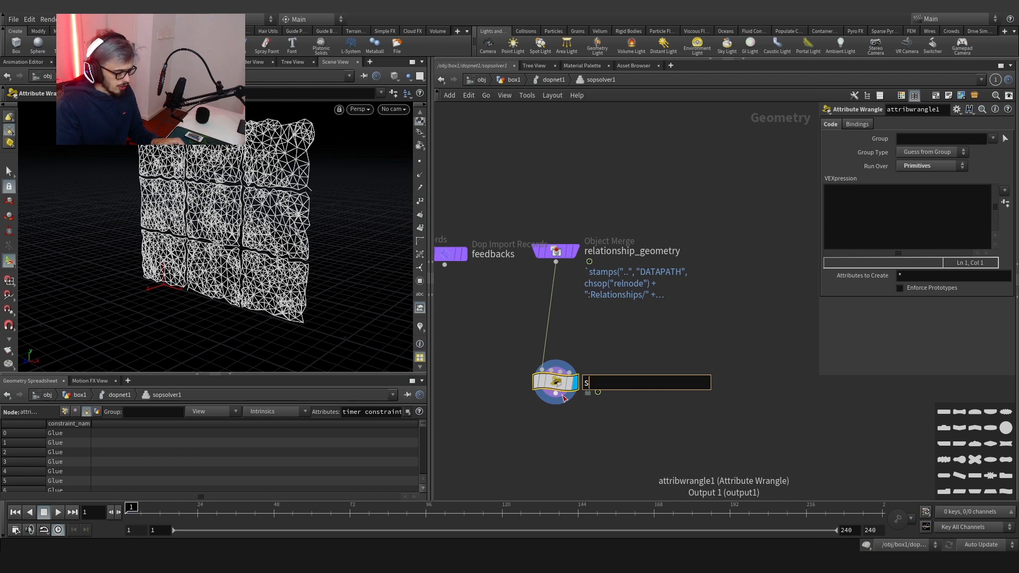
pyautogui.write('oft')
pyautogui.press('Return')
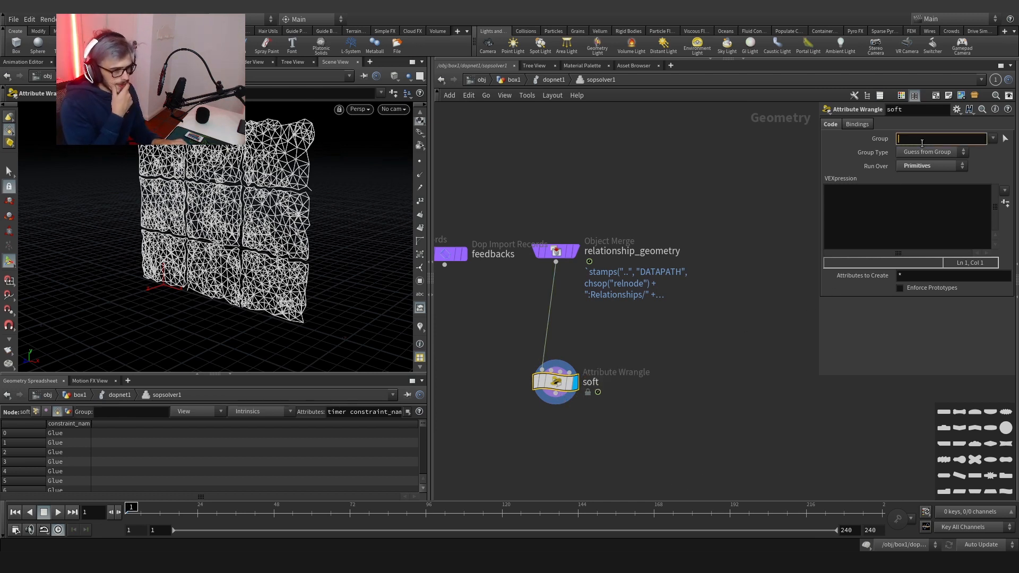
pyautogui.write('@')
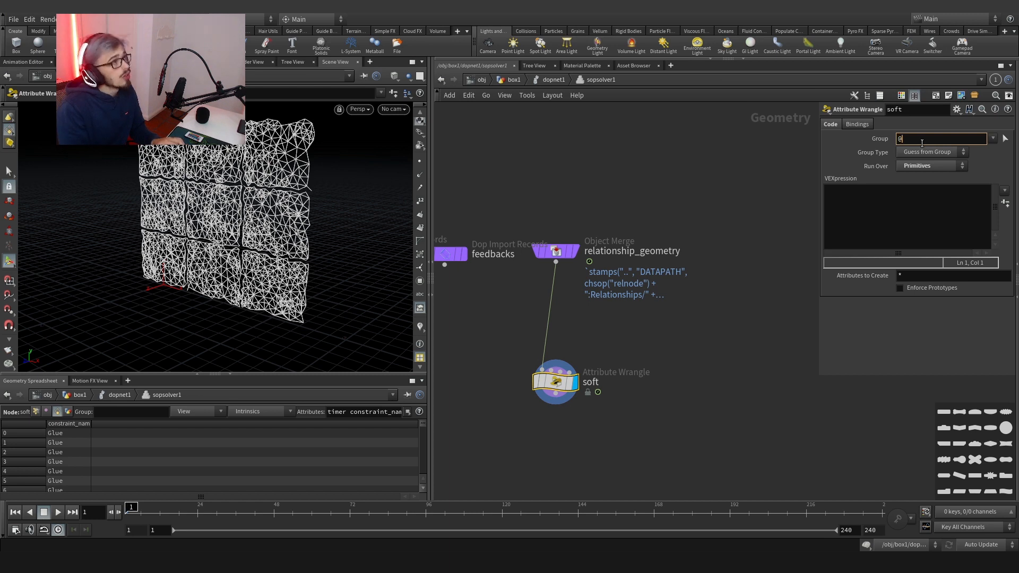
pyautogui.write('rain')
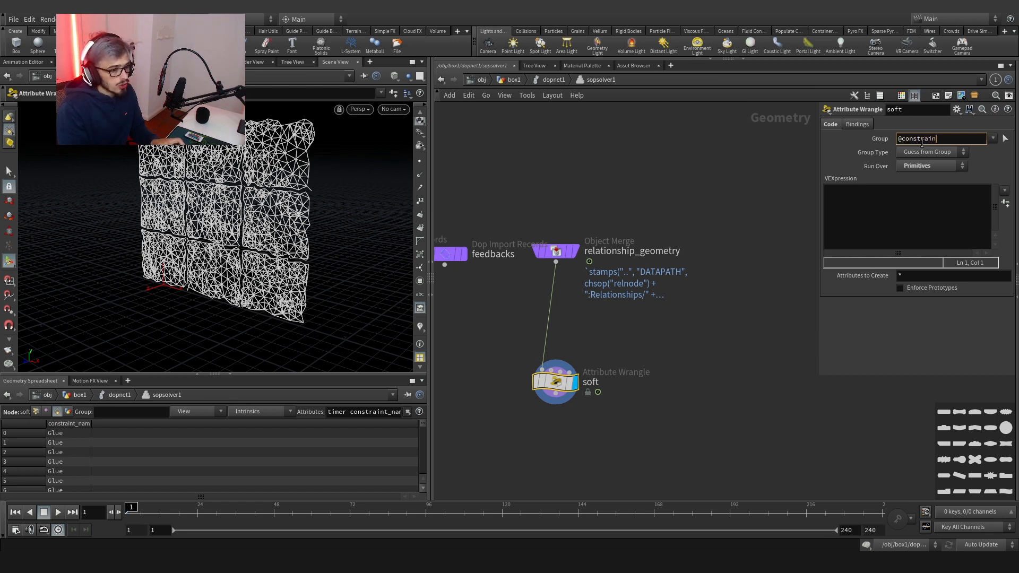
pyautogui.write('t_name')
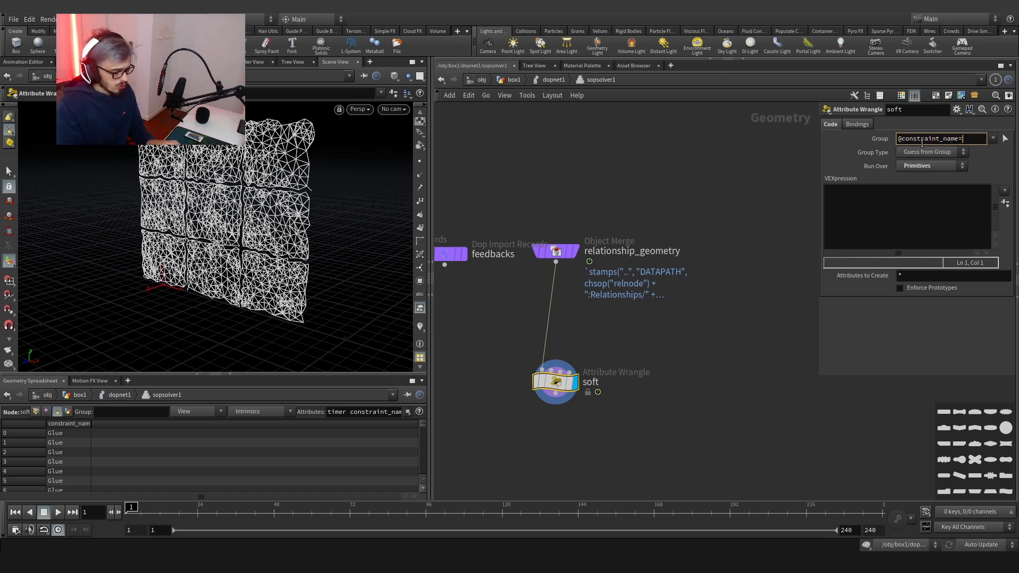
pyautogui.write('=Glue')
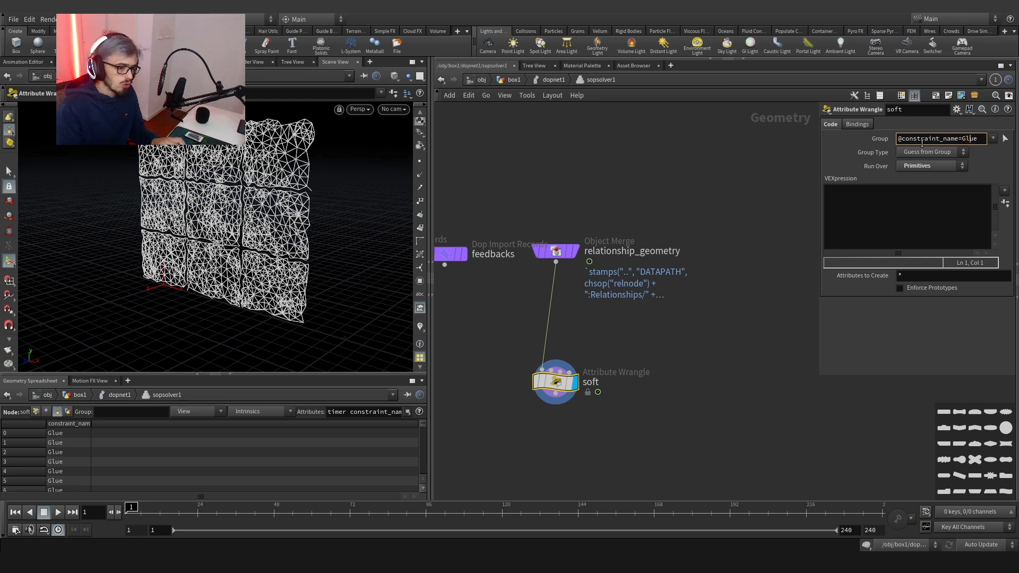
pyautogui.press('BackSpace')
pyautogui.press('BackSpace')
pyautogui.press('BackSpace')
pyautogui.press('BackSpace')
pyautogui.write('F')
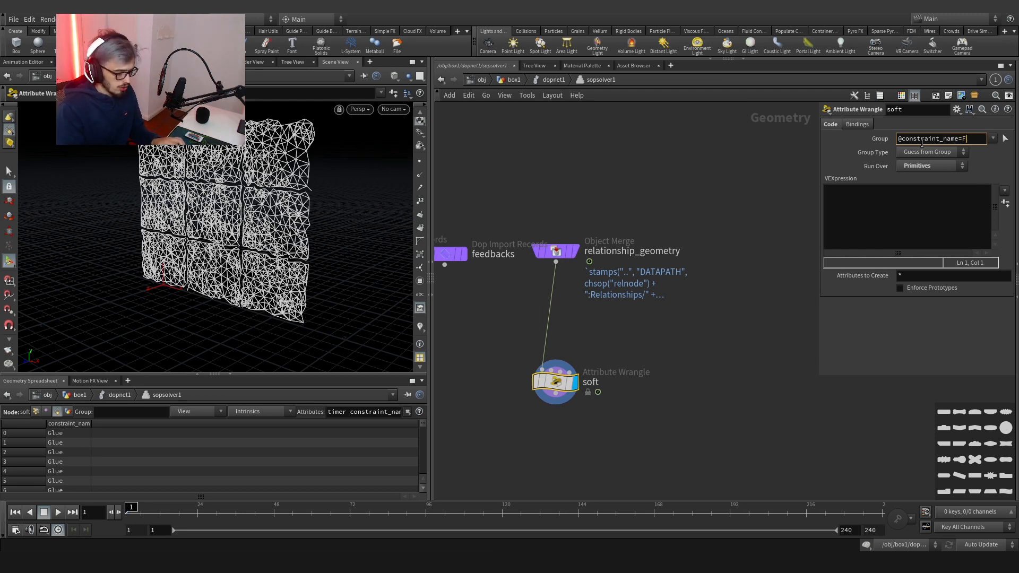
pyautogui.press('BackSpace')
pyautogui.write('Soft')
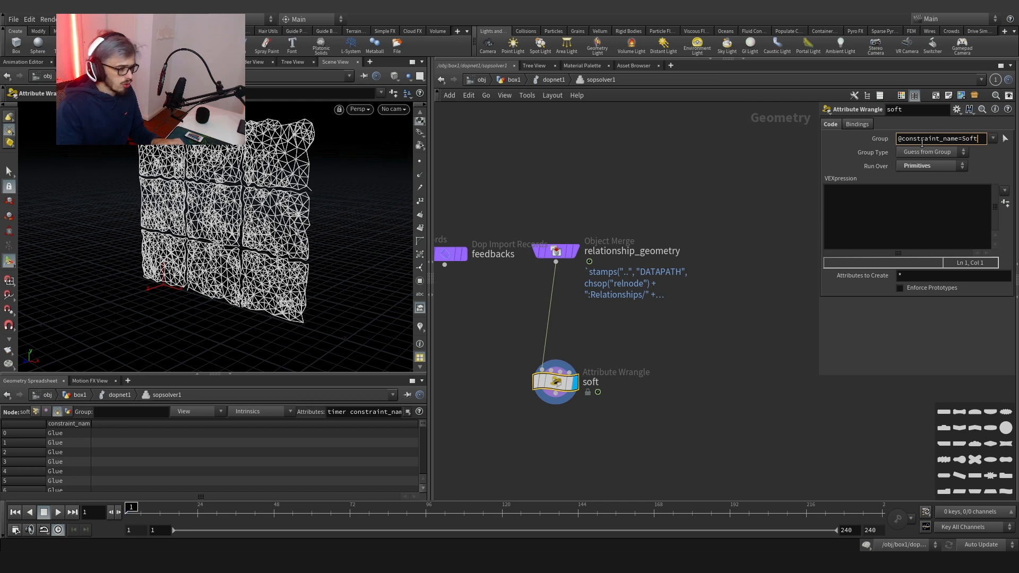
# Write f@timer += chf('step'); in the soft wrangle's VEX code and create its Step parameter.
pyautogui.click(859, 205)
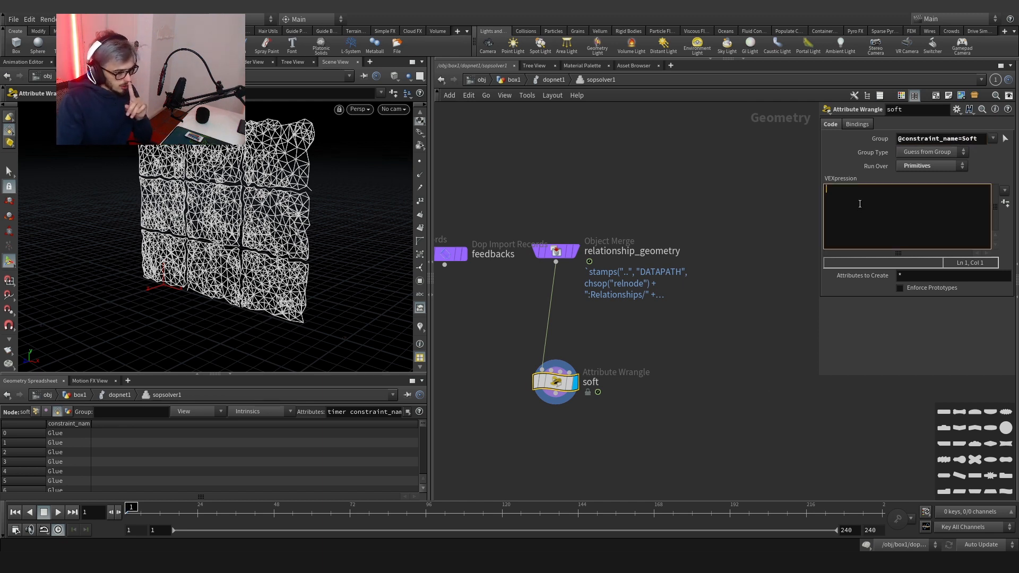
pyautogui.write('f@timer')
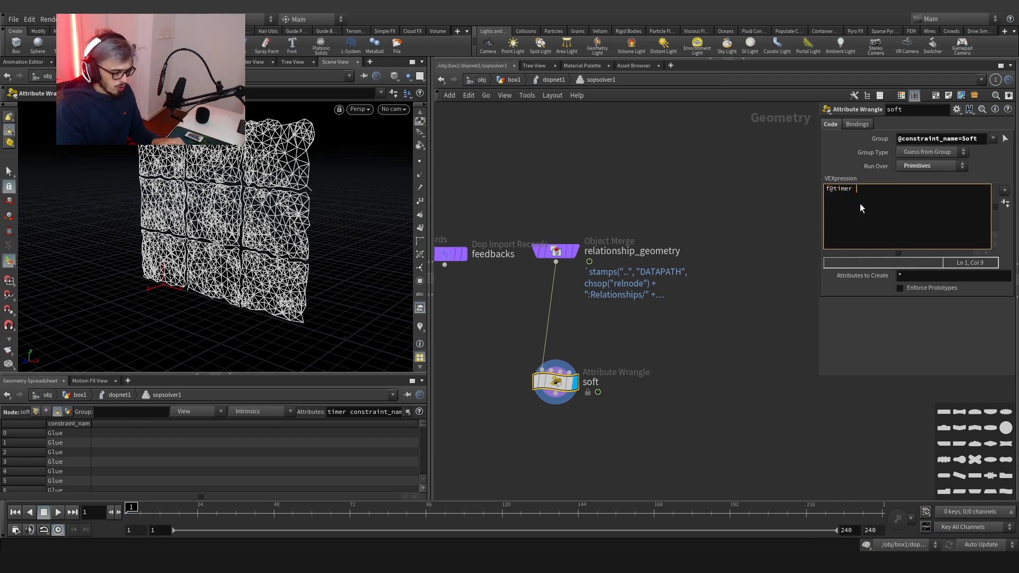
pyautogui.write(' +=')
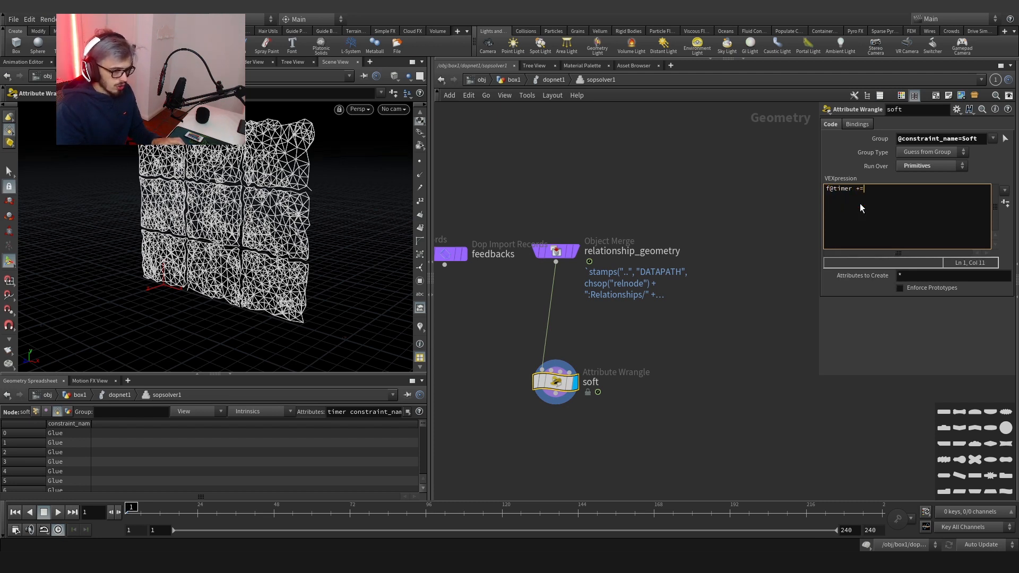
pyautogui.write(' chf(')
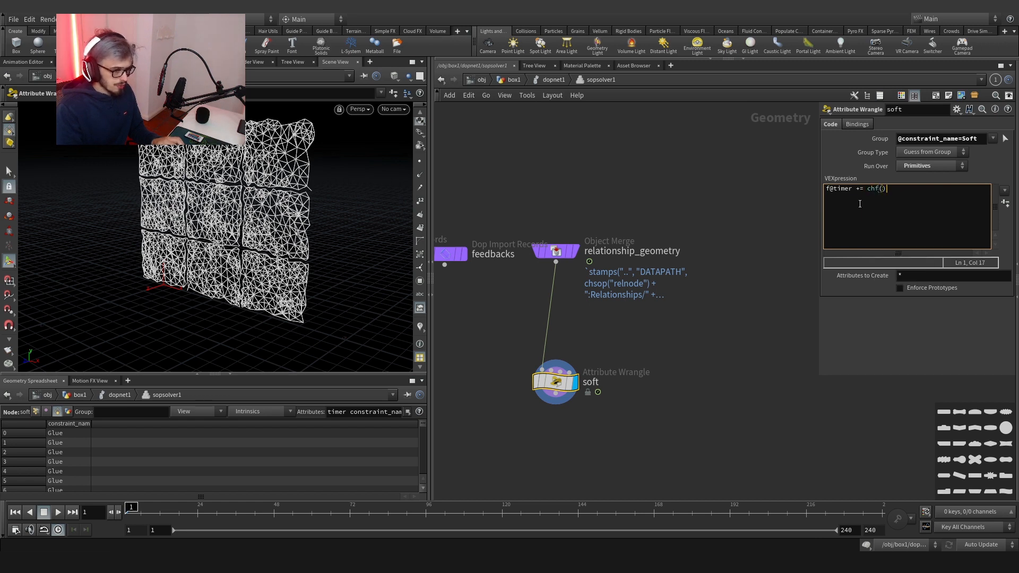
pyautogui.write("'step'")
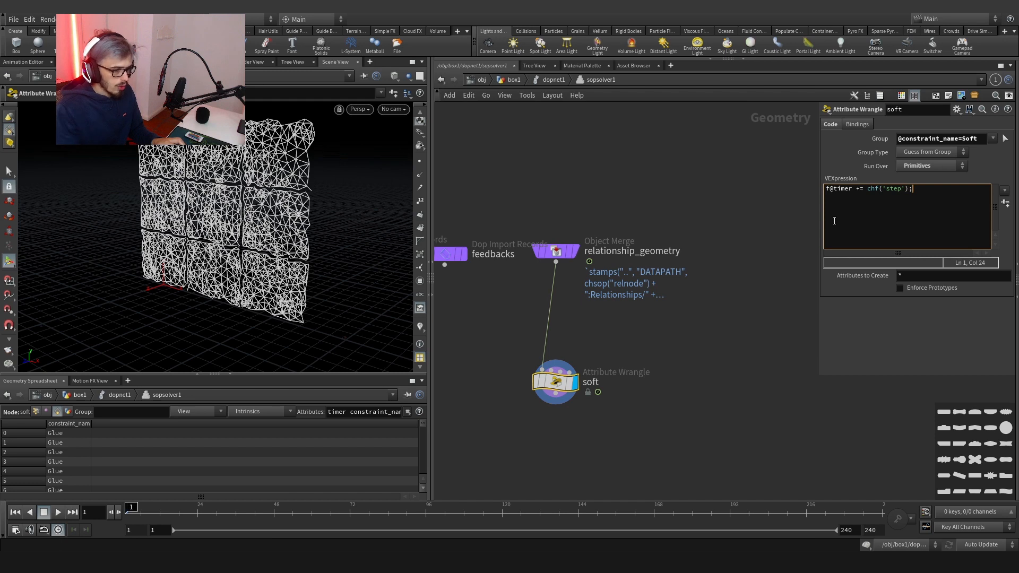
pyautogui.click(1005, 203)
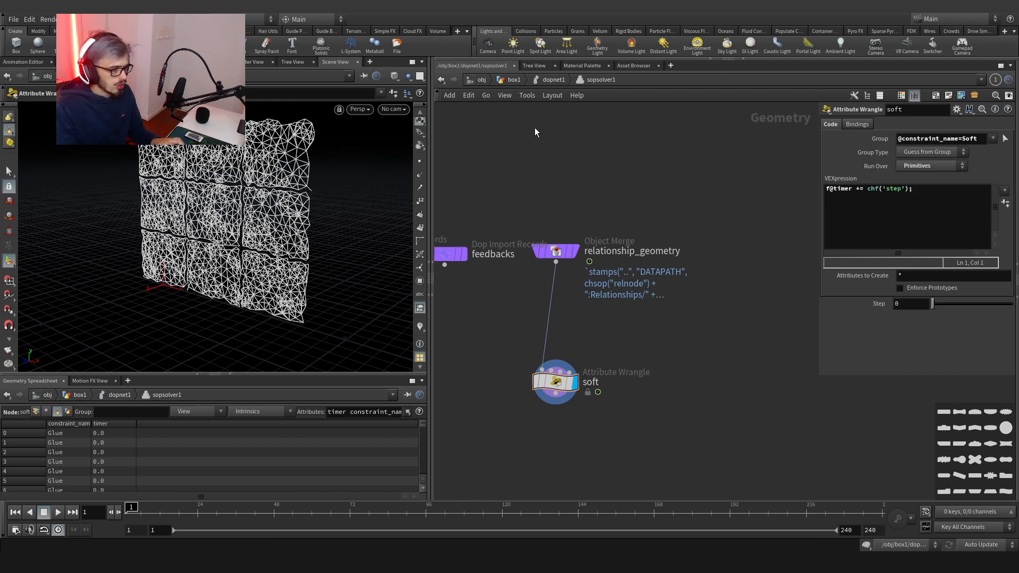
# Copy dopnet1's Timestep parameter and paste it as the relative reference ch("../../timestep") into the soft wrangle's Step.
pyautogui.click(513, 80)
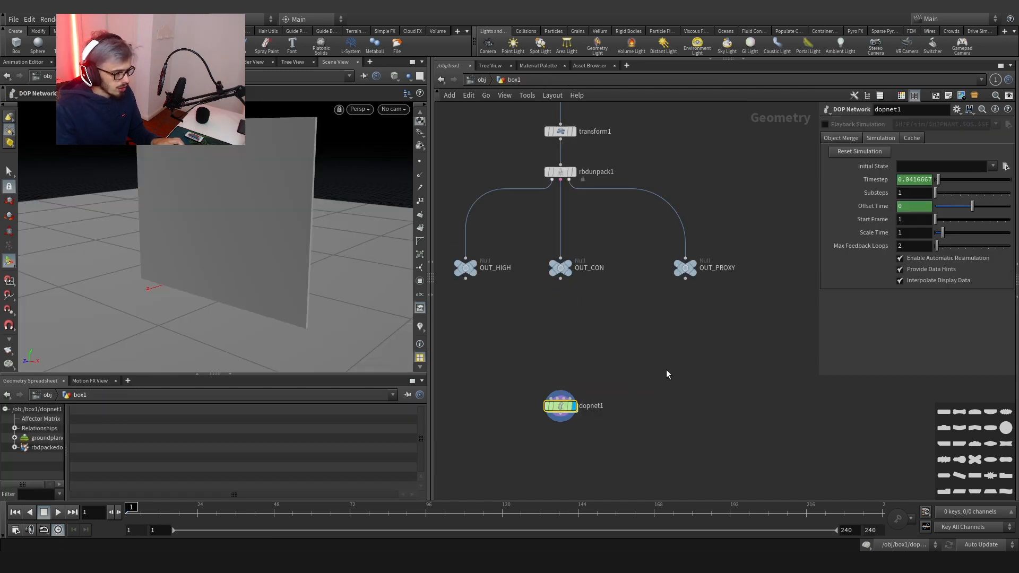
pyautogui.rightClick(873, 179)
pyautogui.press('Escape')
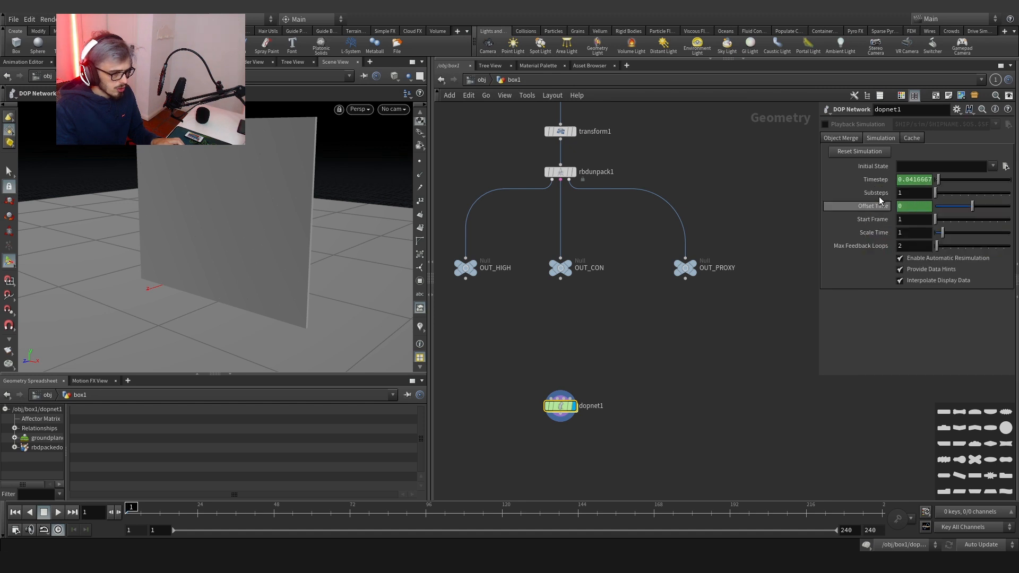
pyautogui.doubleClick(559, 405)
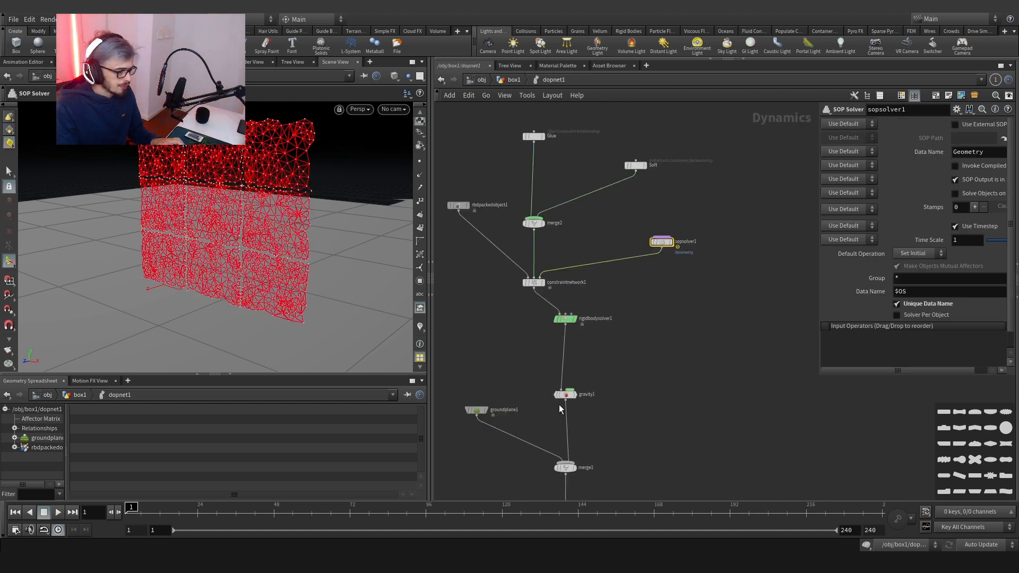
pyautogui.doubleClick(661, 239)
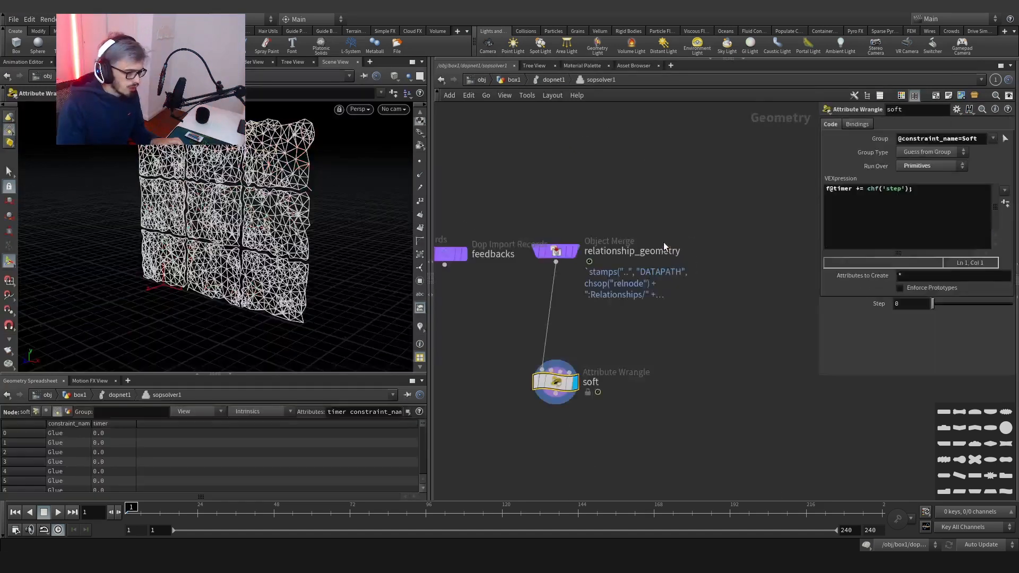
pyautogui.rightClick(912, 317)
pyautogui.click(914, 407)
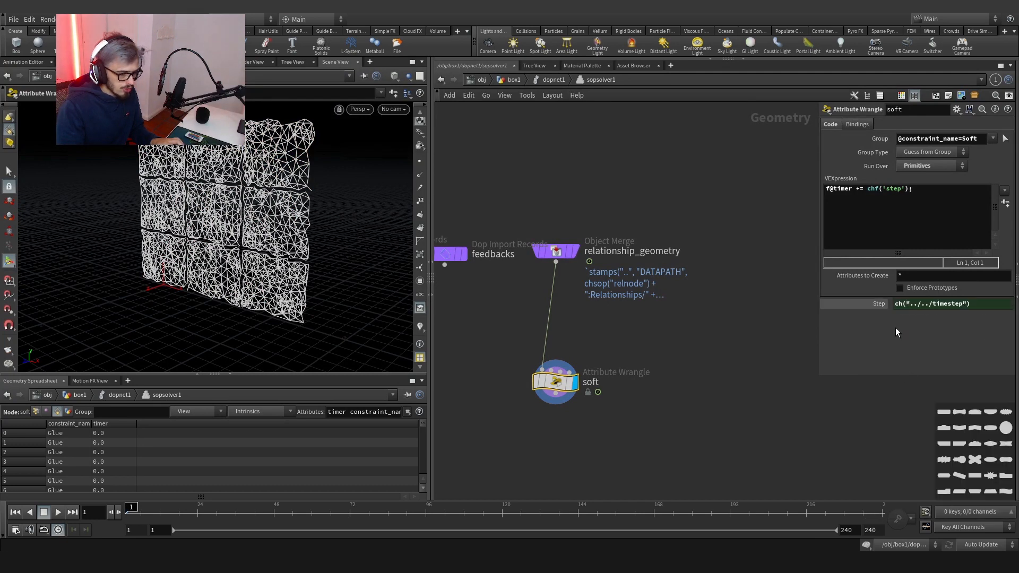
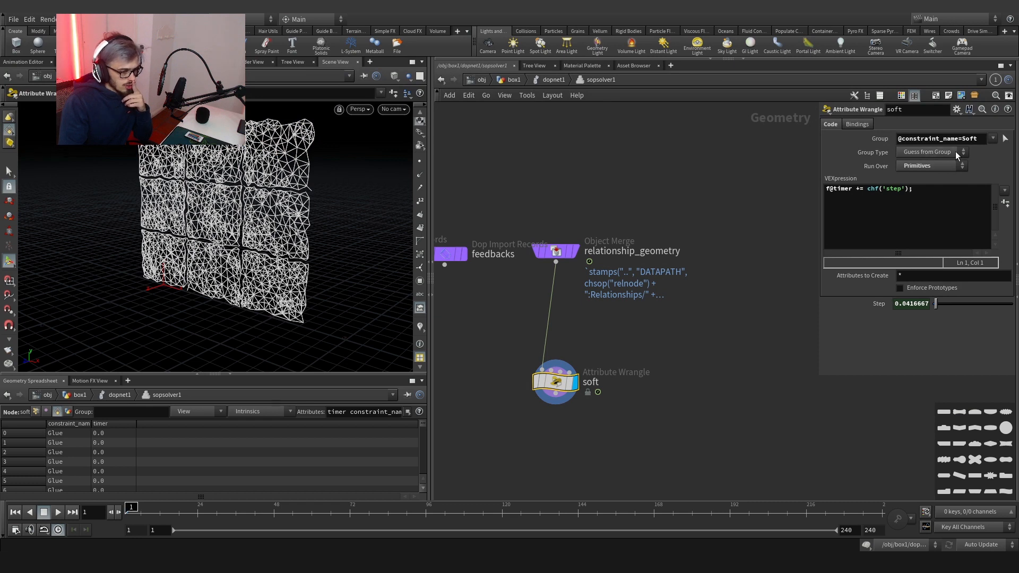
# Add the conditional block if(f@timer > cf('timer_treshold')){ } below the timer line in the soft wrangle's VEX code.
pyautogui.click(922, 189)
pyautogui.press('Return')
pyautogui.press('Return')
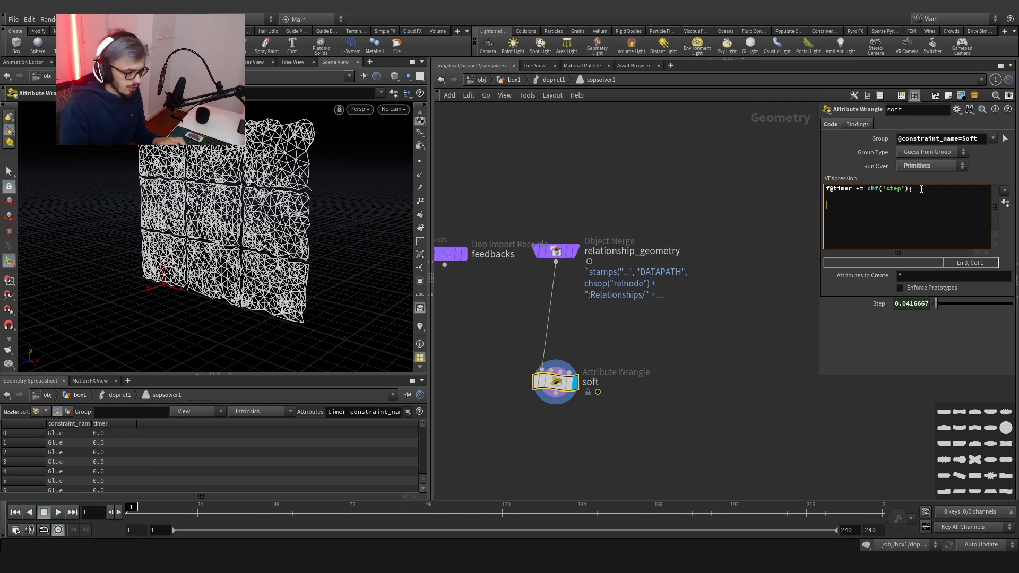
pyautogui.write('if(')
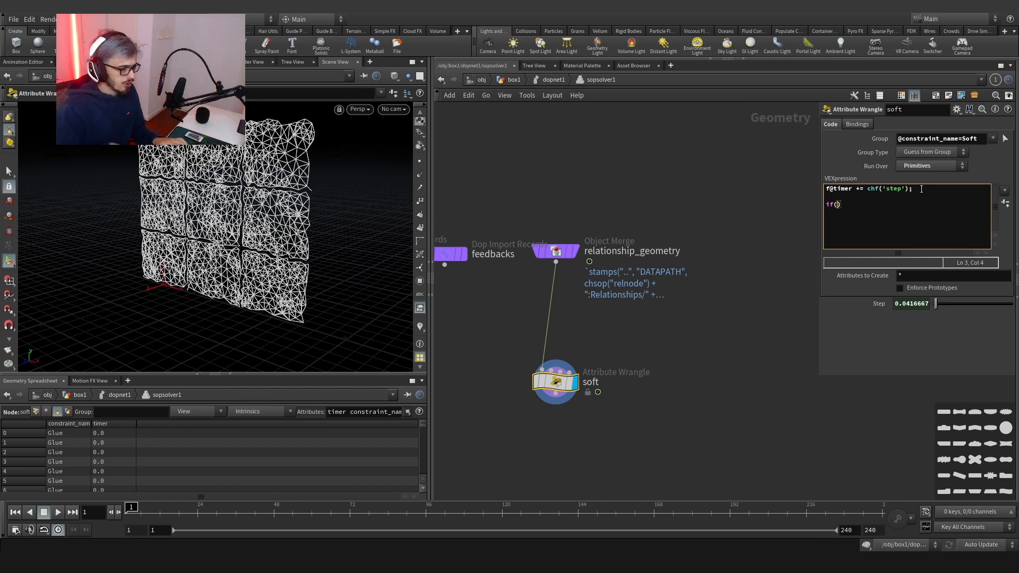
pyautogui.write('f@timer')
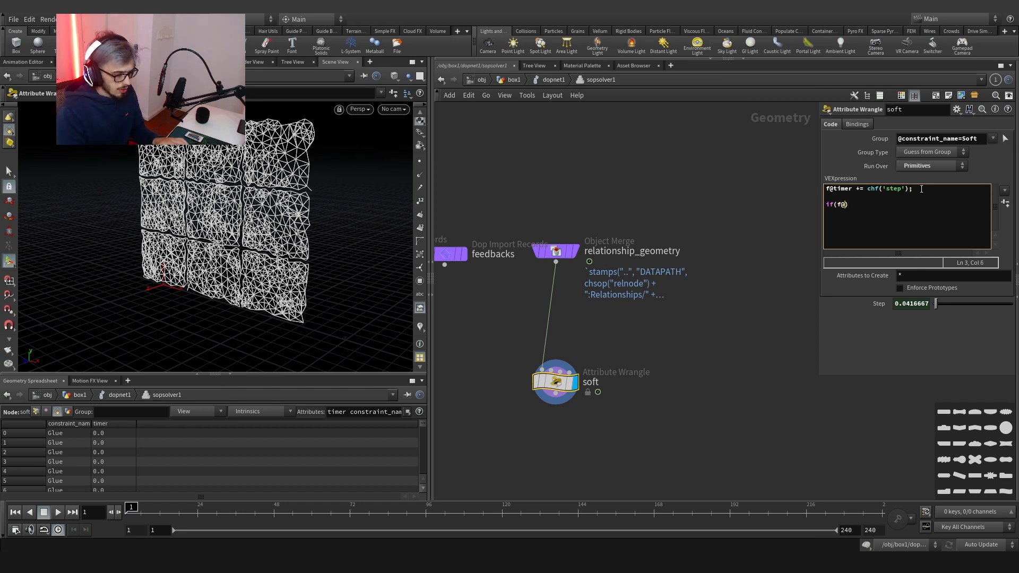
pyautogui.write(' <')
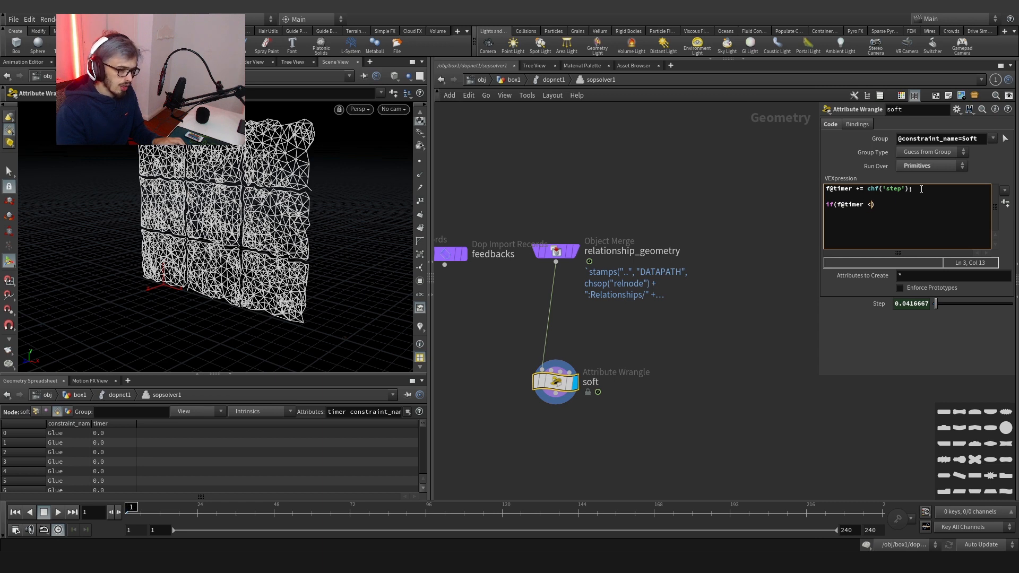
pyautogui.press('BackSpace')
pyautogui.write('>')
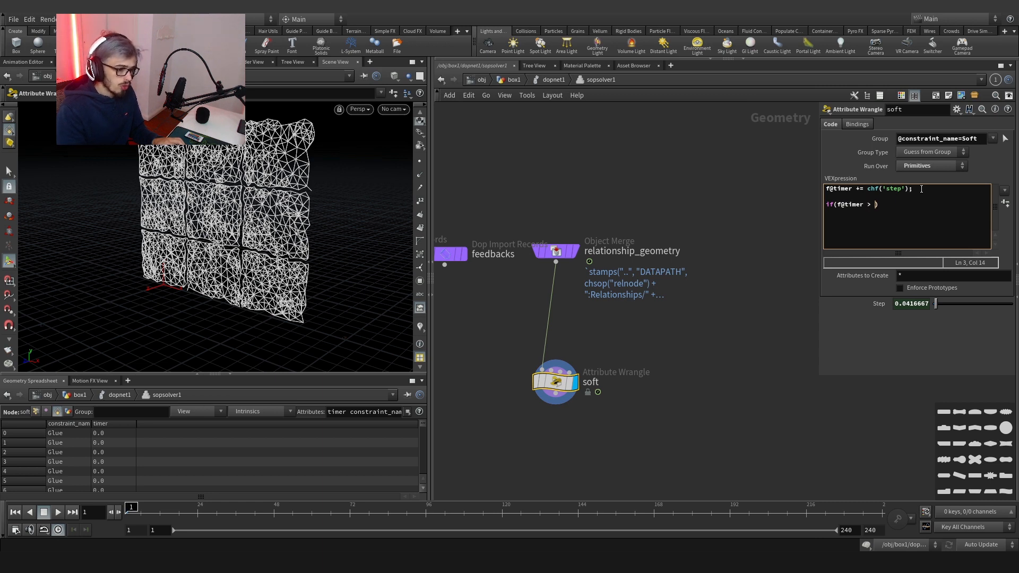
pyautogui.write(' cf(')
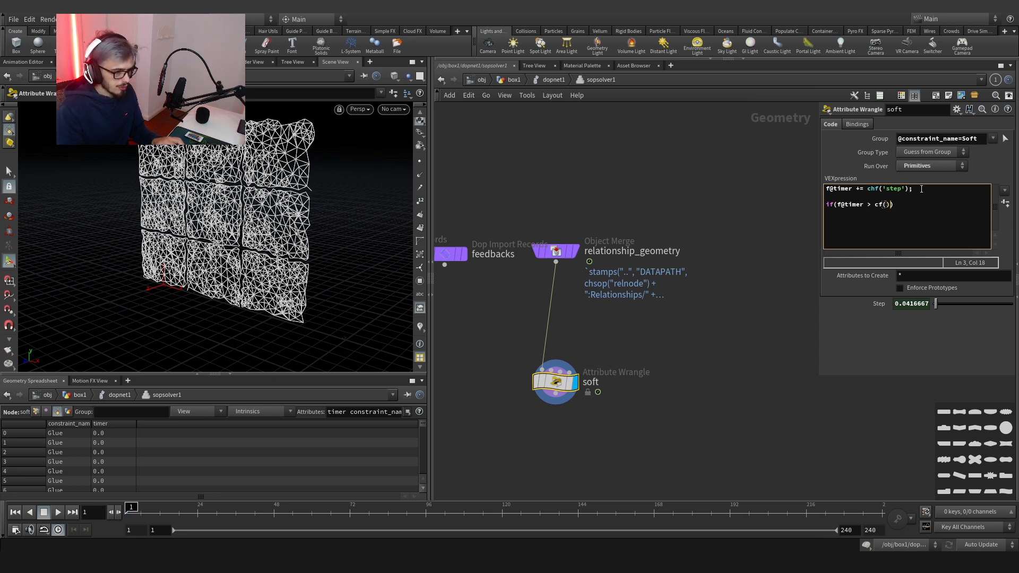
pyautogui.write("''")
pyautogui.press('Left')
pyautogui.write('timer')
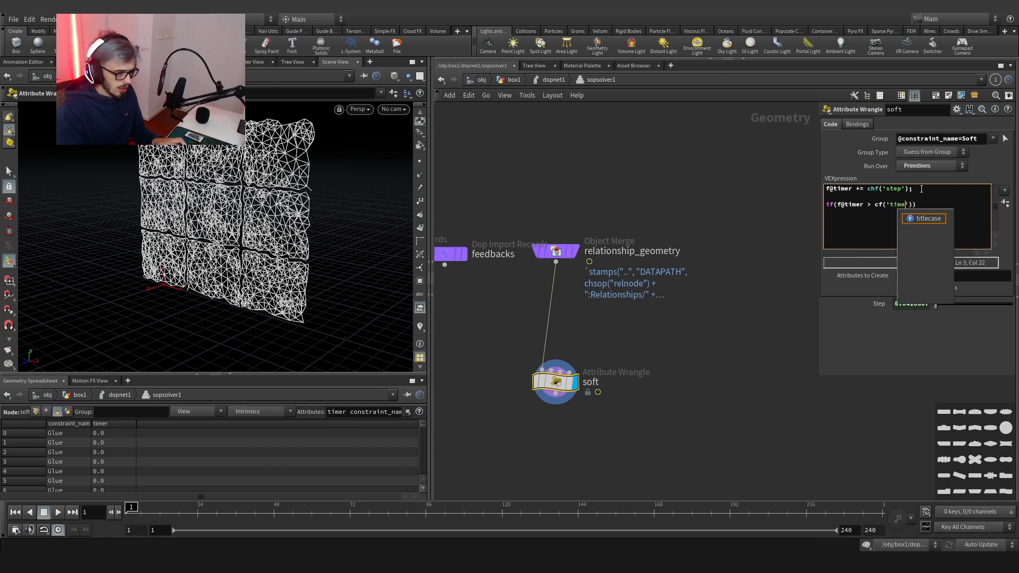
pyautogui.write('_tr')
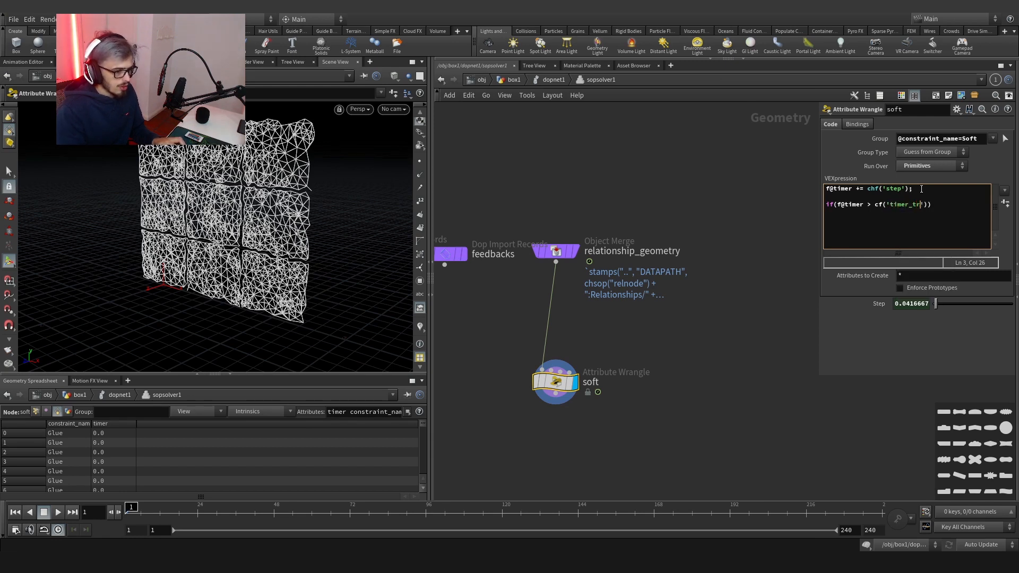
pyautogui.write("eshold'))")
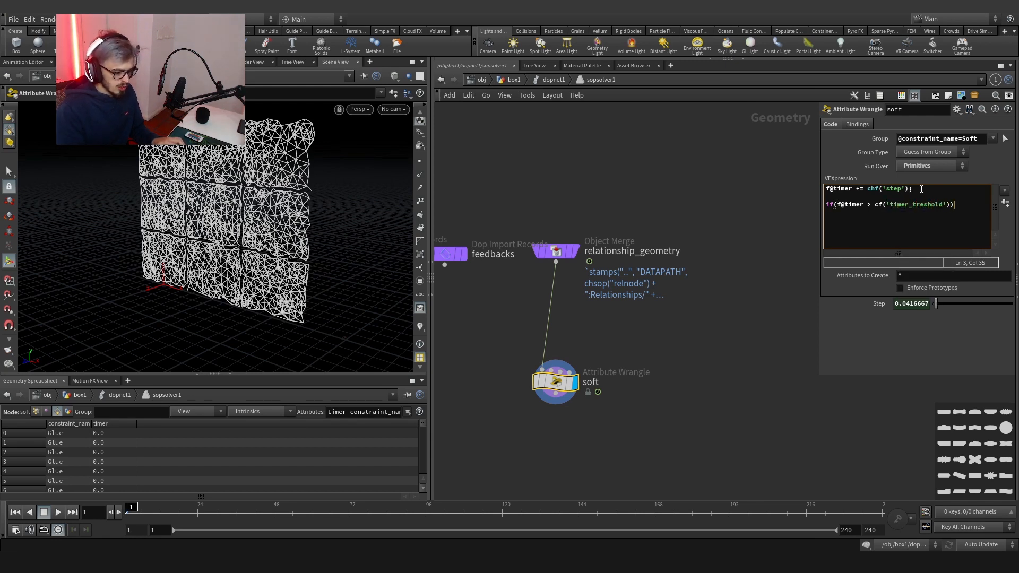
pyautogui.write('{')
pyautogui.press('Return')
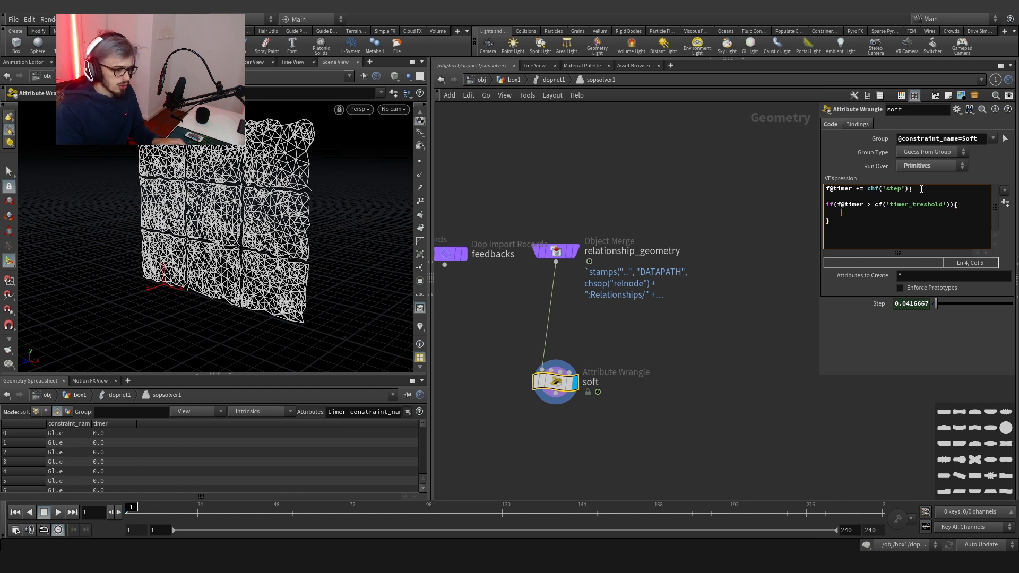
pyautogui.write('@')
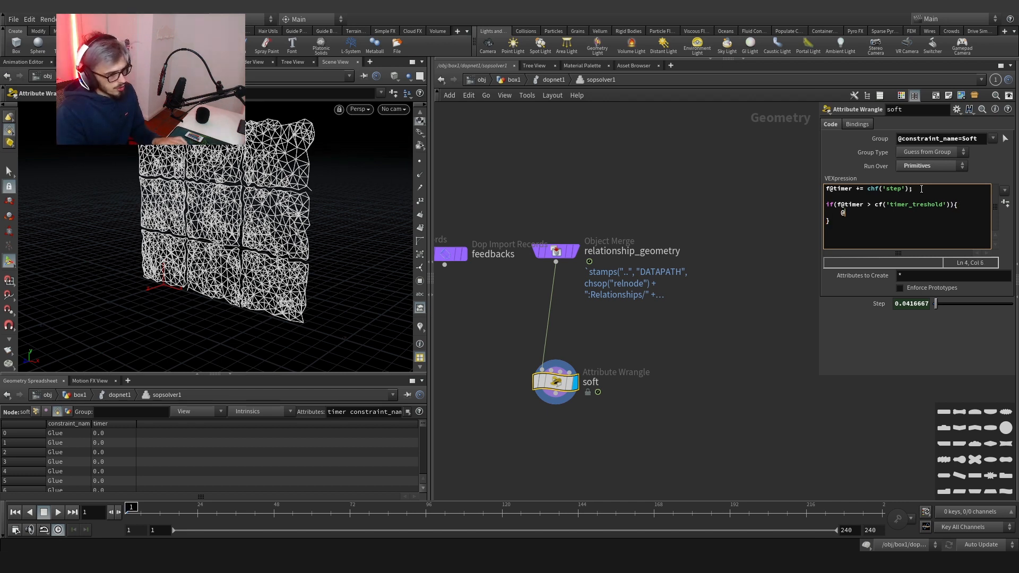
pyautogui.write('constraint_name')
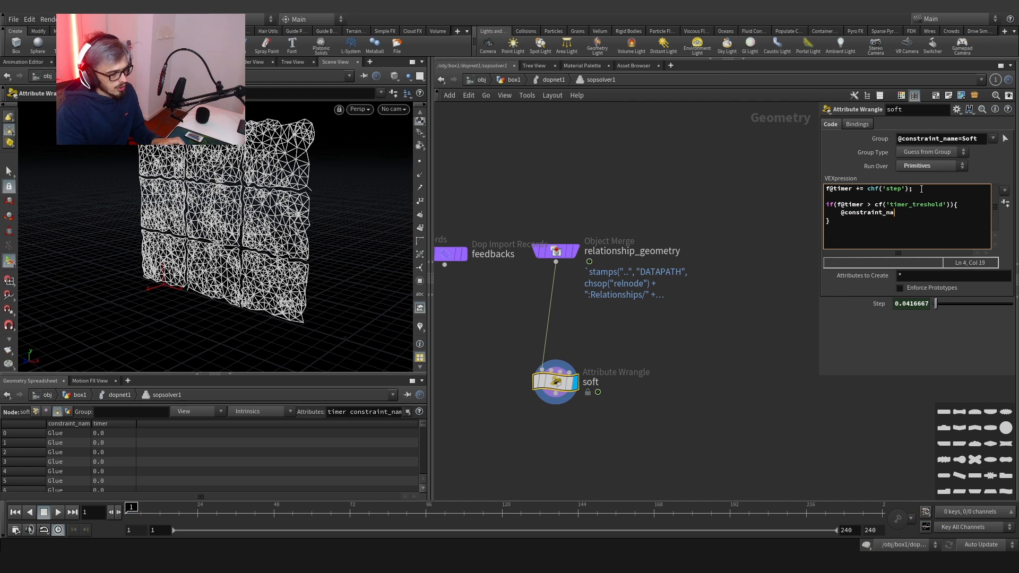
pyautogui.write(' = "')
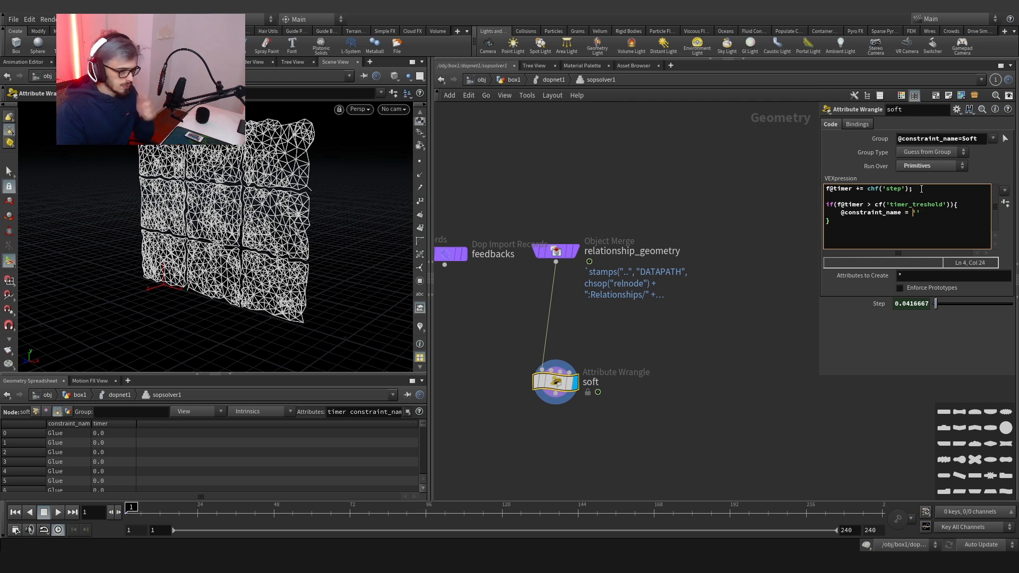
pyautogui.write("Glue';")
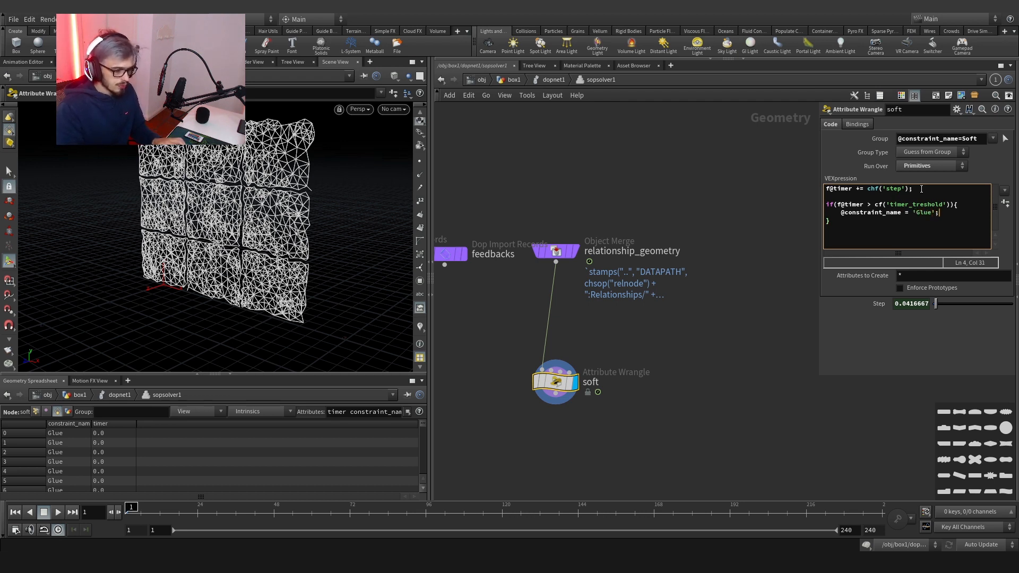
pyautogui.moveTo(950, 212); pyautogui.dragTo(840, 214)
pyautogui.hotkey('ctrl', 'c')
pyautogui.click(944, 215)
pyautogui.press('Return')
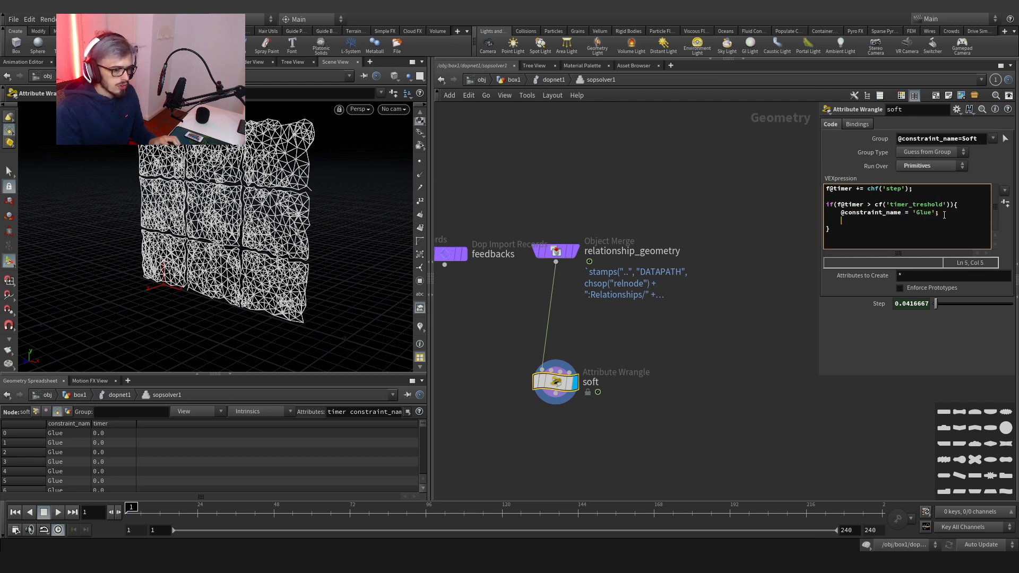
pyautogui.hotkey('ctrl', 'v')
pyautogui.press('Left')
pyautogui.press('Left')
pyautogui.press('Left')
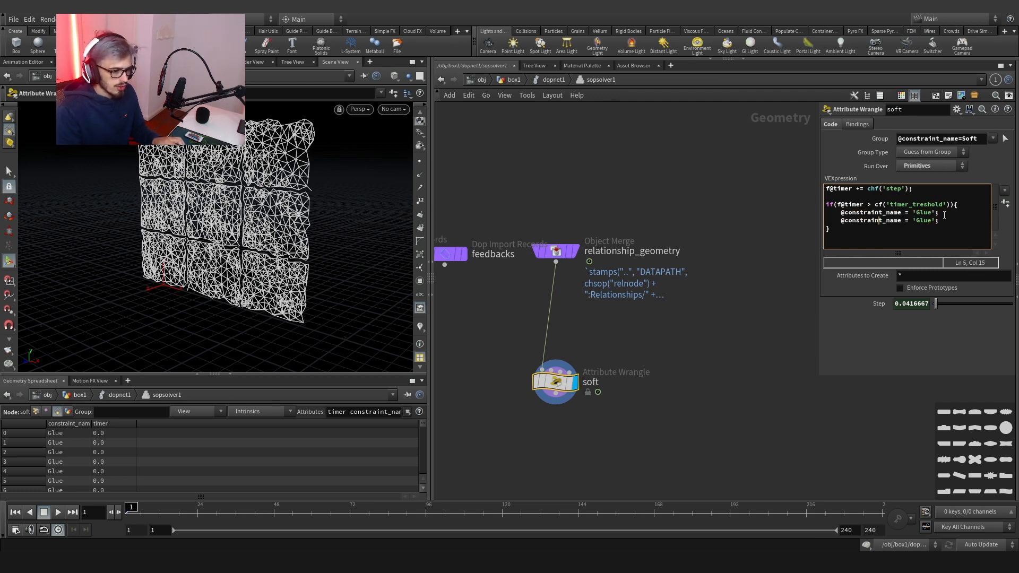
pyautogui.press('Left')
pyautogui.press('Left')
pyautogui.press('Left')
pyautogui.press('Left')
pyautogui.press('Left')
pyautogui.press('Left')
pyautogui.press('Left')
pyautogui.press('Left')
pyautogui.write('next')
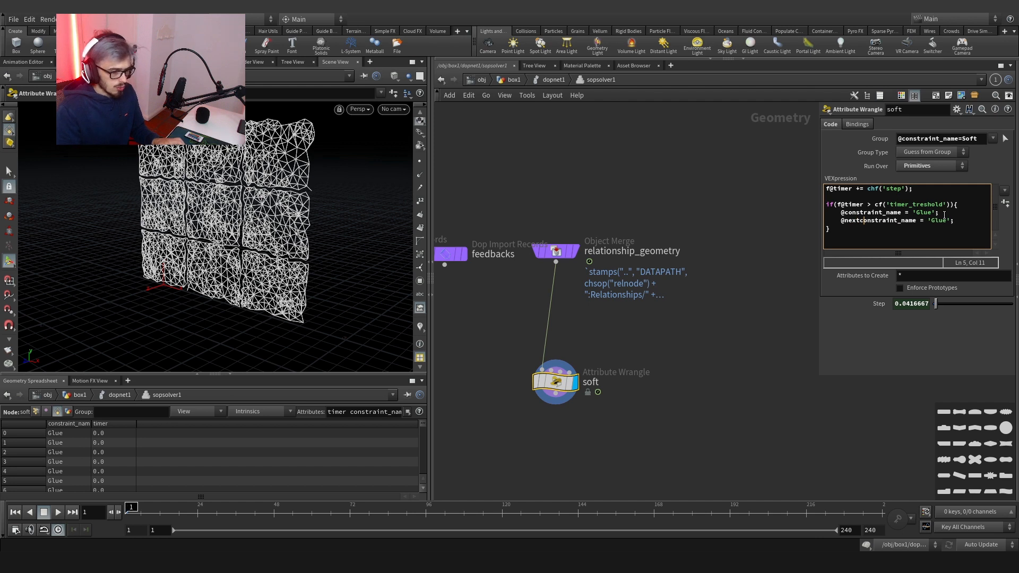
pyautogui.write('_')
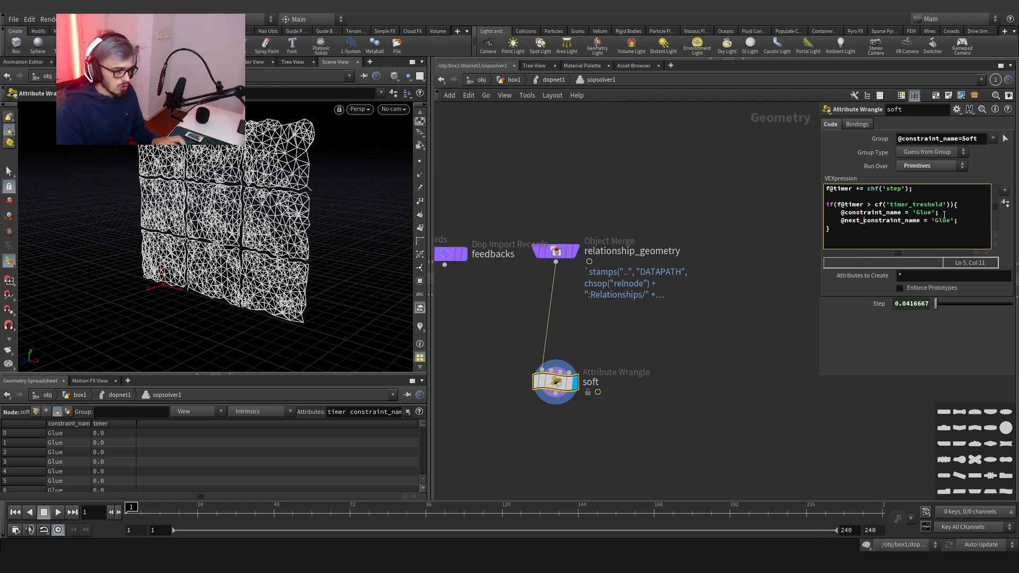
pyautogui.press('Right')
pyautogui.press('Right')
pyautogui.press('Right')
pyautogui.press('Right')
pyautogui.press('Right')
pyautogui.press('Right')
pyautogui.press('Right')
pyautogui.press('Right')
pyautogui.hotkey('ctrl', 'shift', 'Left')
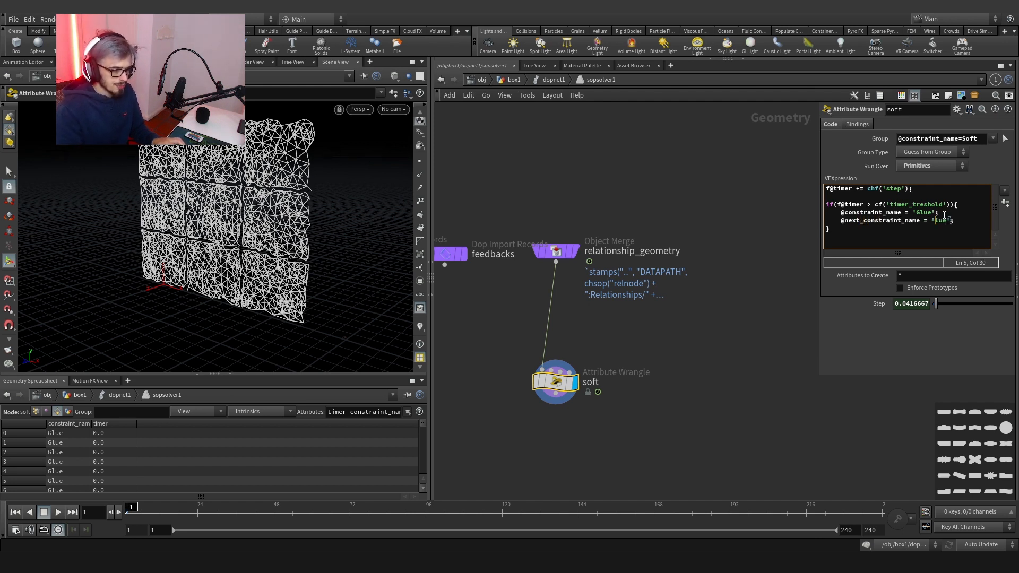
pyautogui.write('Soft')
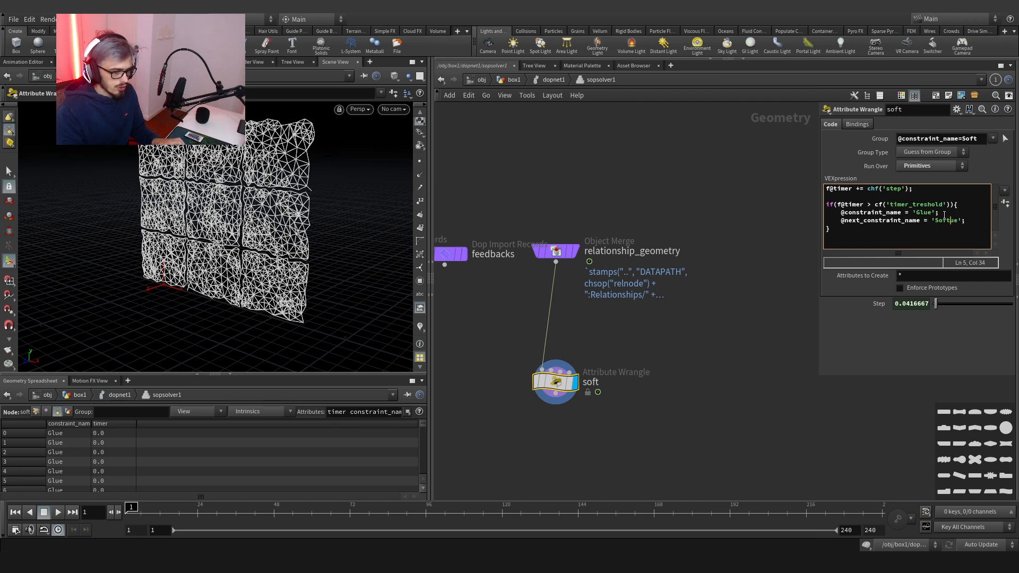
pyautogui.press('Return')
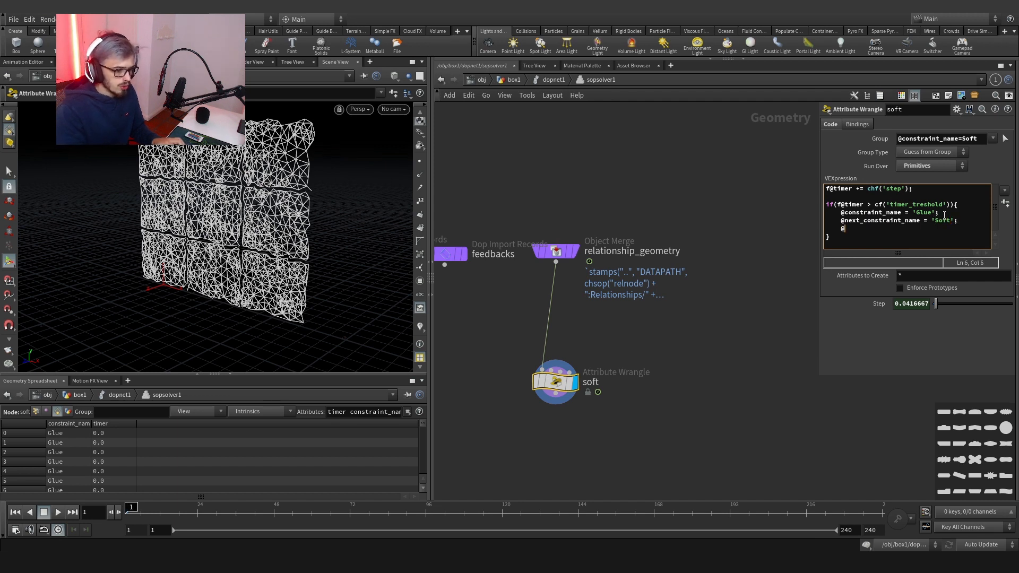
pyautogui.write('@timer = 0;')
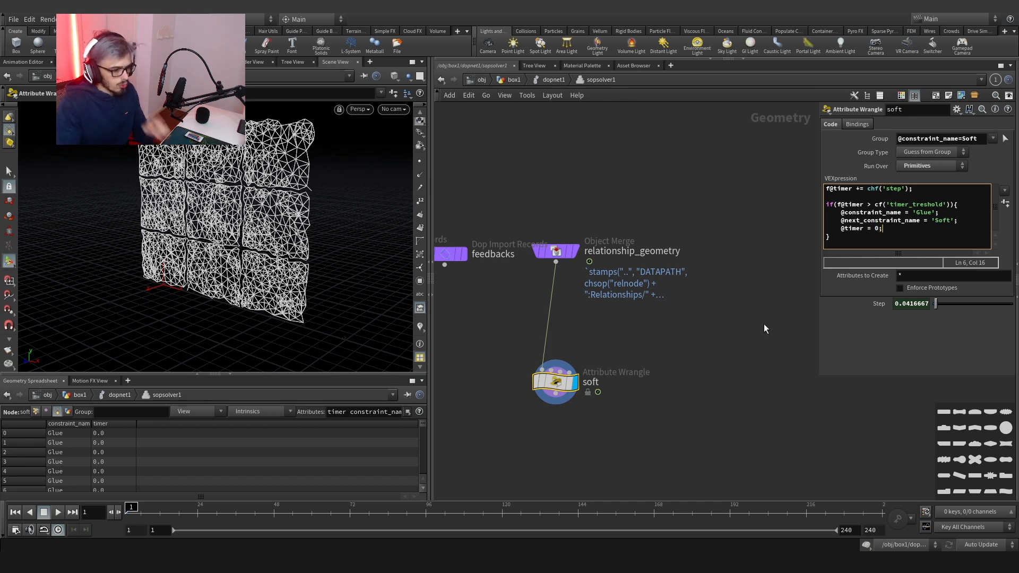
pyautogui.click(672, 429)
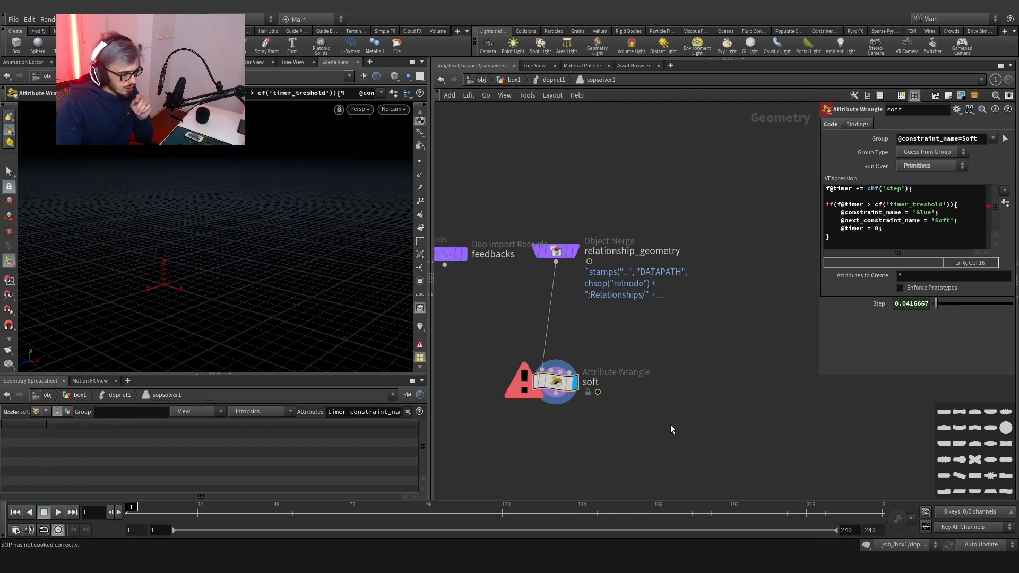
# Correct cf to chf in the if condition and create the wrangle's Timer Treshold parameter.
pyautogui.click(878, 207)
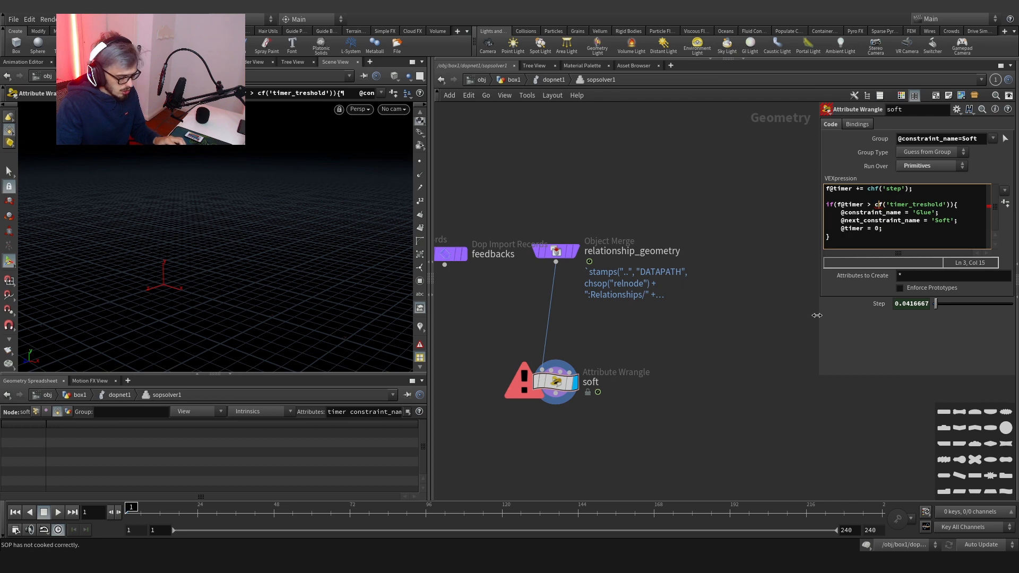
pyautogui.write('f')
pyautogui.click(882, 211)
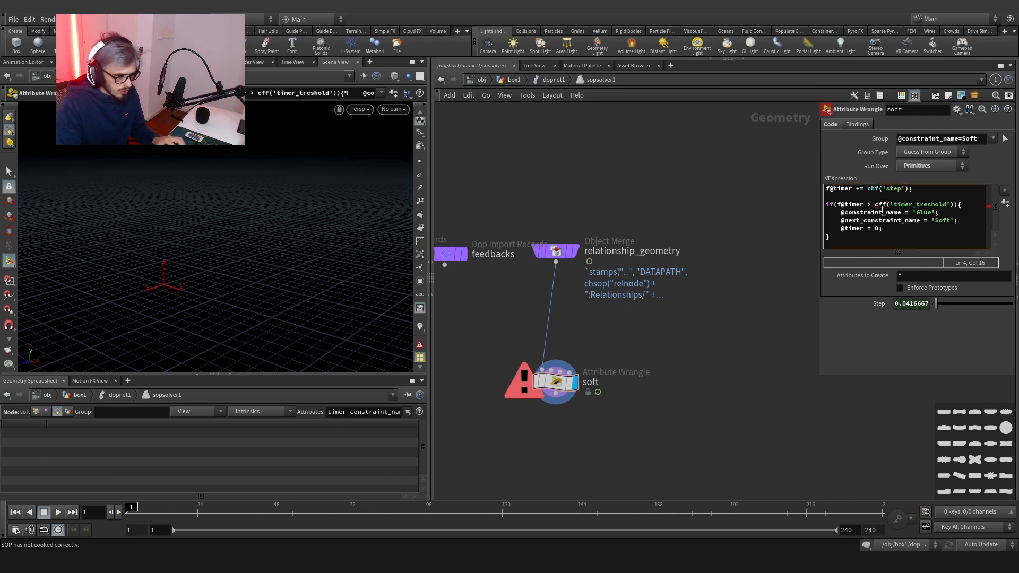
pyautogui.click(881, 206)
pyautogui.press('BackSpace')
pyautogui.write('h')
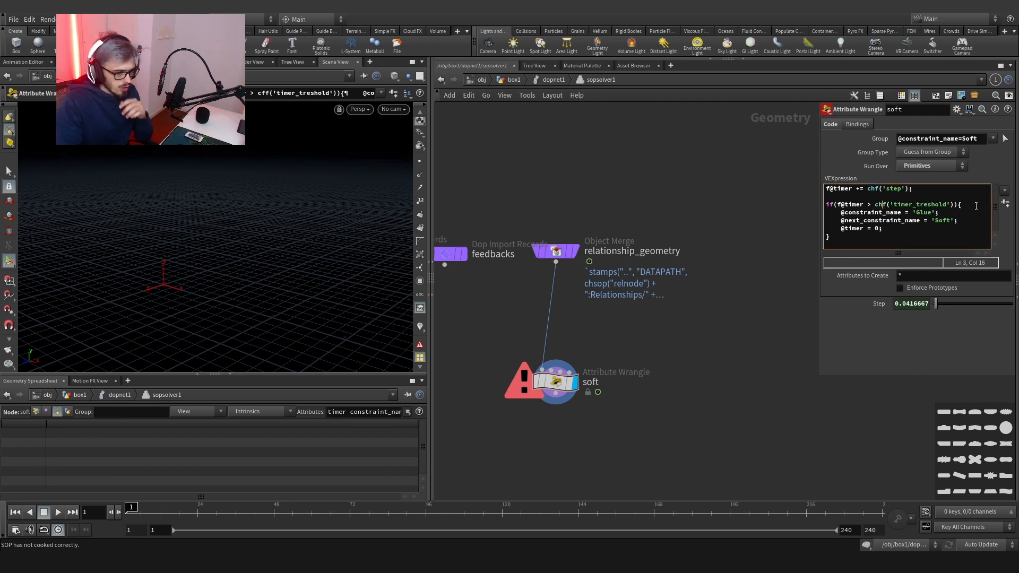
pyautogui.click(1004, 202)
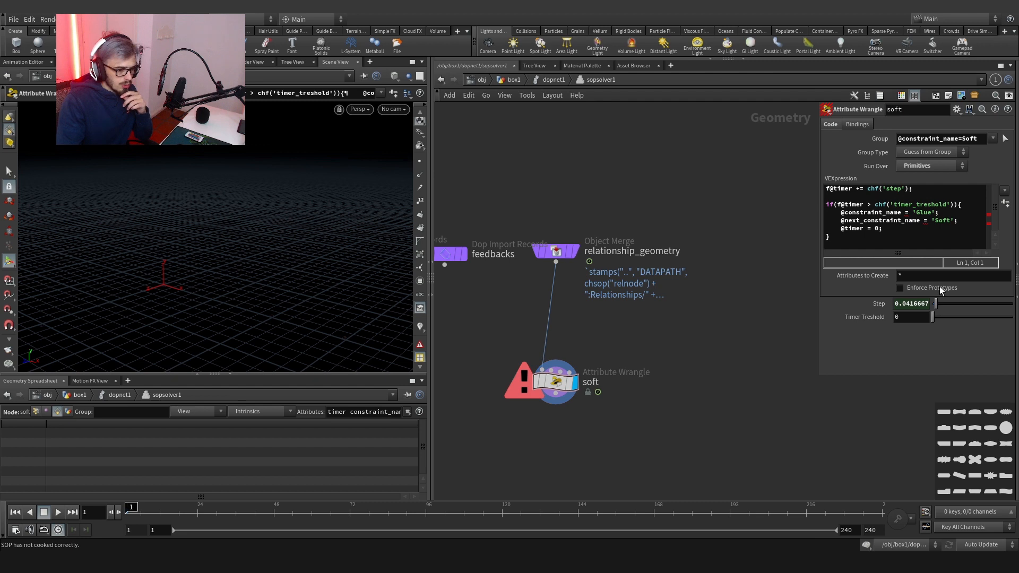
# Set the soft wrangle's Timer Treshold to .3.
pyautogui.click(903, 317)
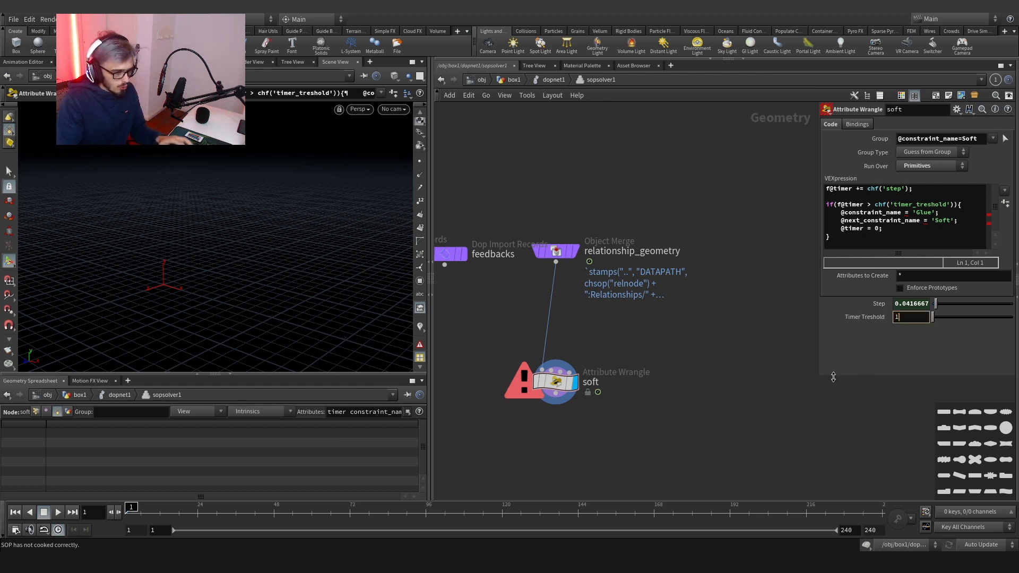
pyautogui.write('1')
pyautogui.press('Return')
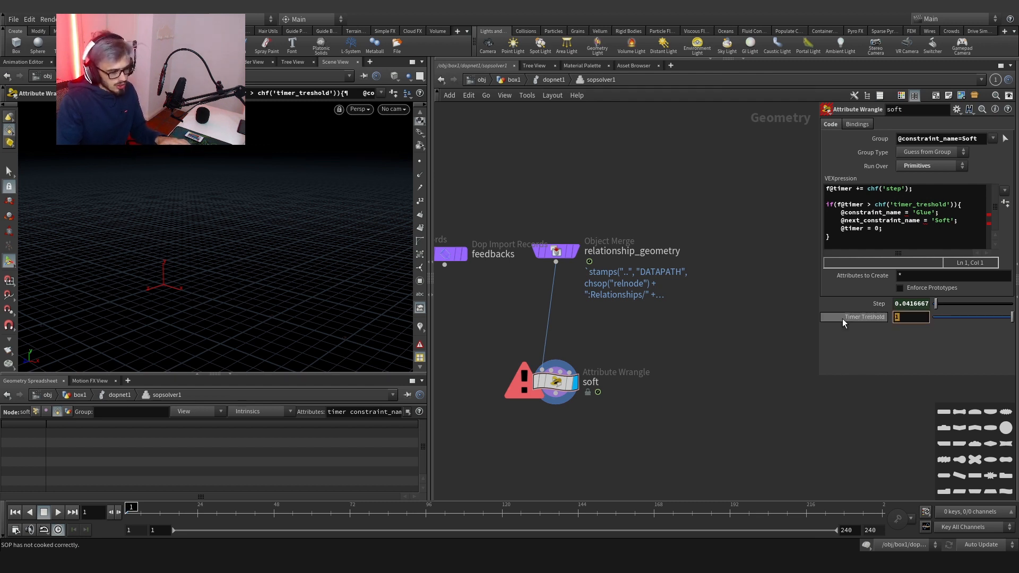
pyautogui.write('.3')
pyautogui.press('Return')
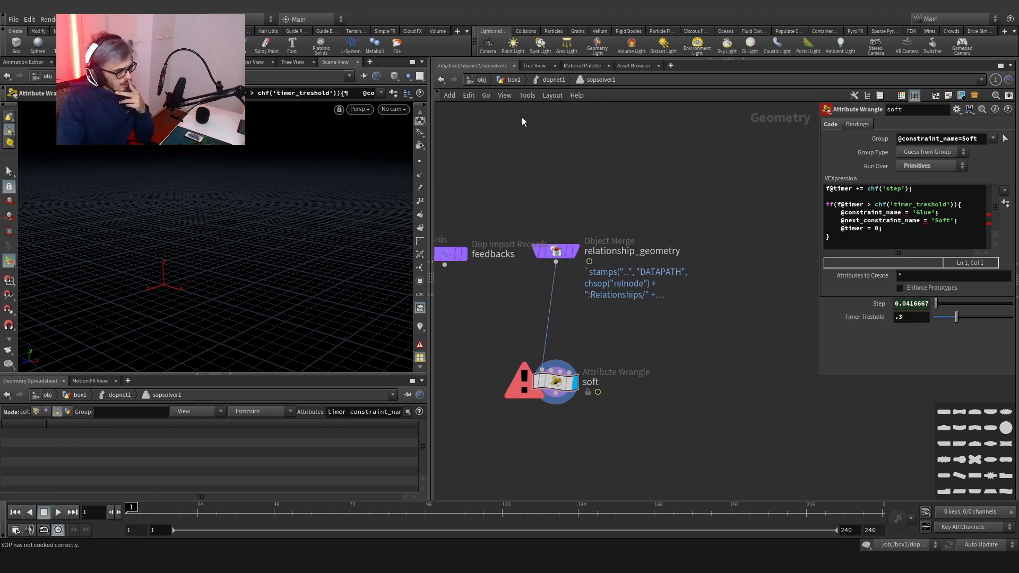
# Check the simulation's opening frames at the dopnet1 level and return inside sopsolver1.
pyautogui.click(552, 79)
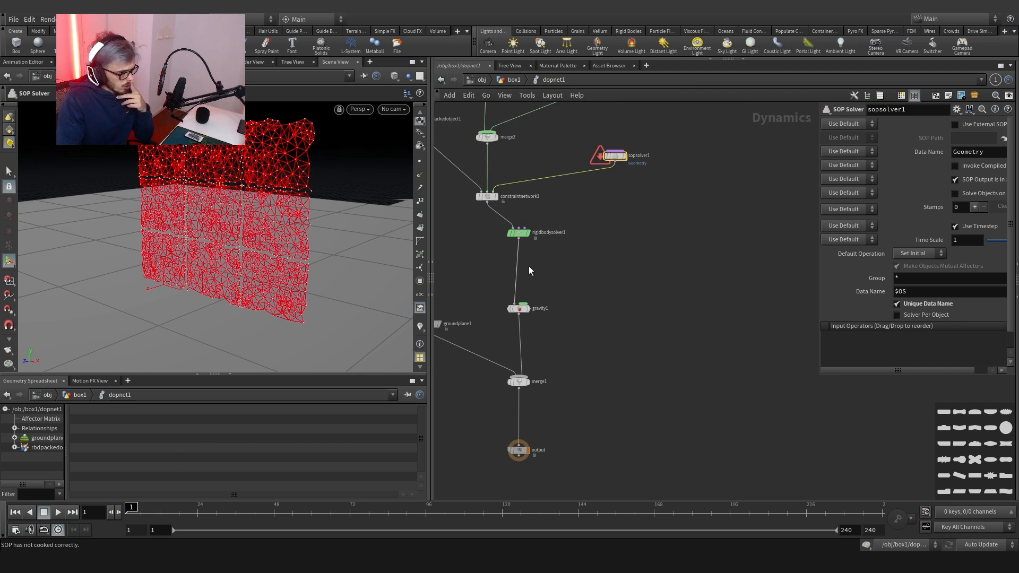
pyautogui.moveTo(131, 507)
pyautogui.mouseDown()
pyautogui.moveTo(143, 507)
pyautogui.moveTo(131, 508)
pyautogui.mouseUp()
pyautogui.doubleClick(619, 160)
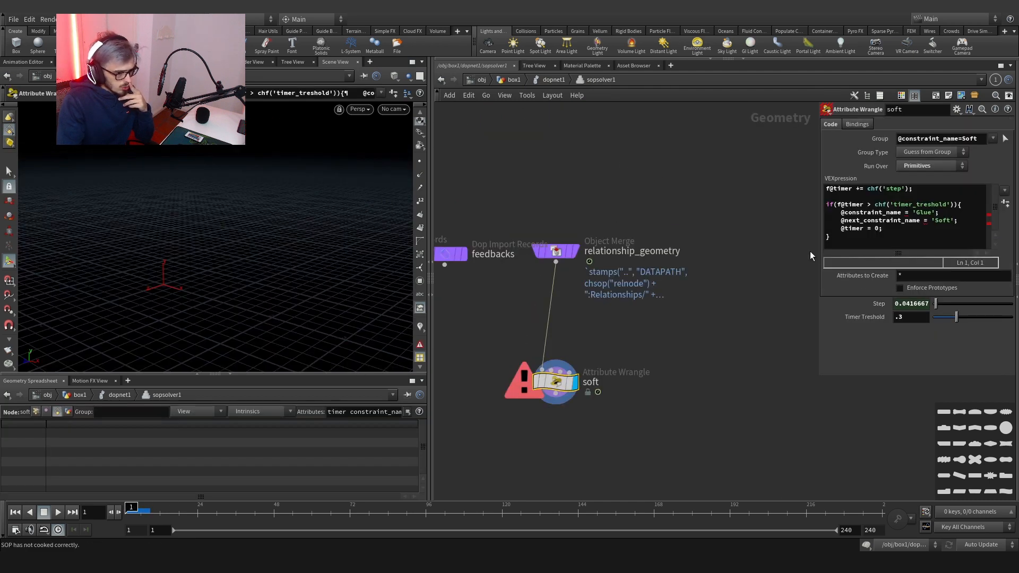
pyautogui.click(908, 212)
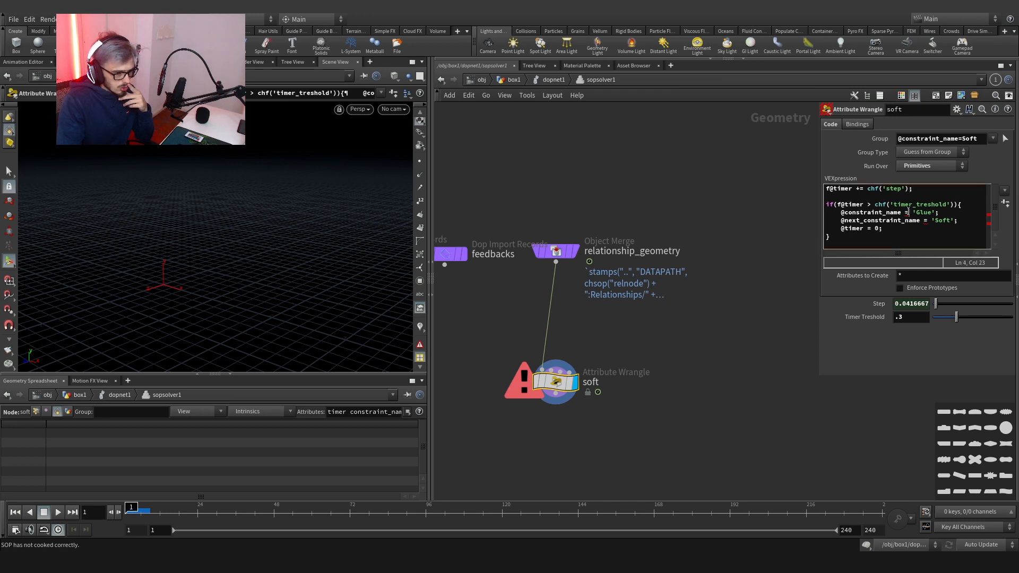
pyautogui.click(841, 213)
pyautogui.write('s')
pyautogui.click(841, 220)
pyautogui.write('s')
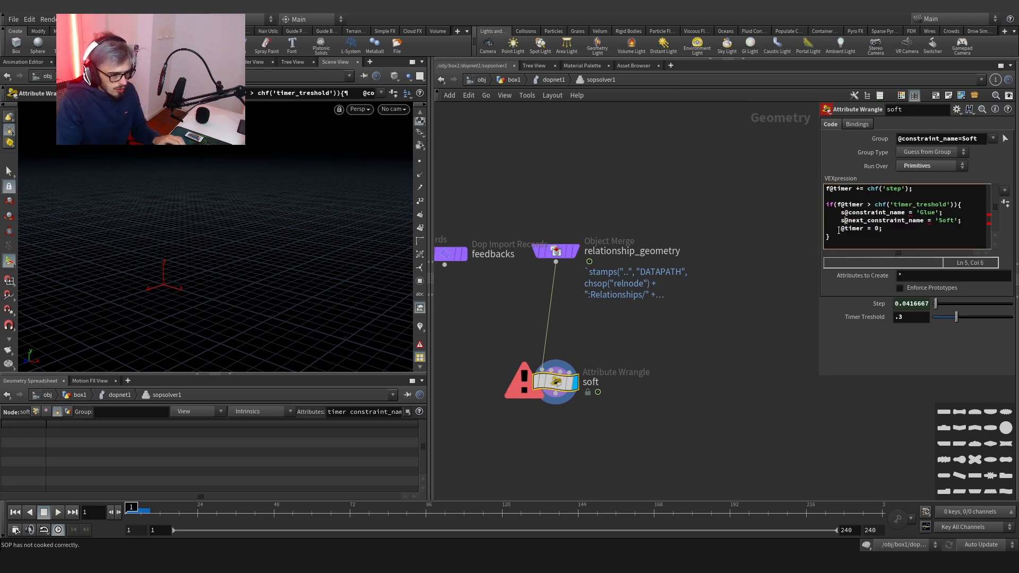
pyautogui.click(839, 229)
pyautogui.write('f')
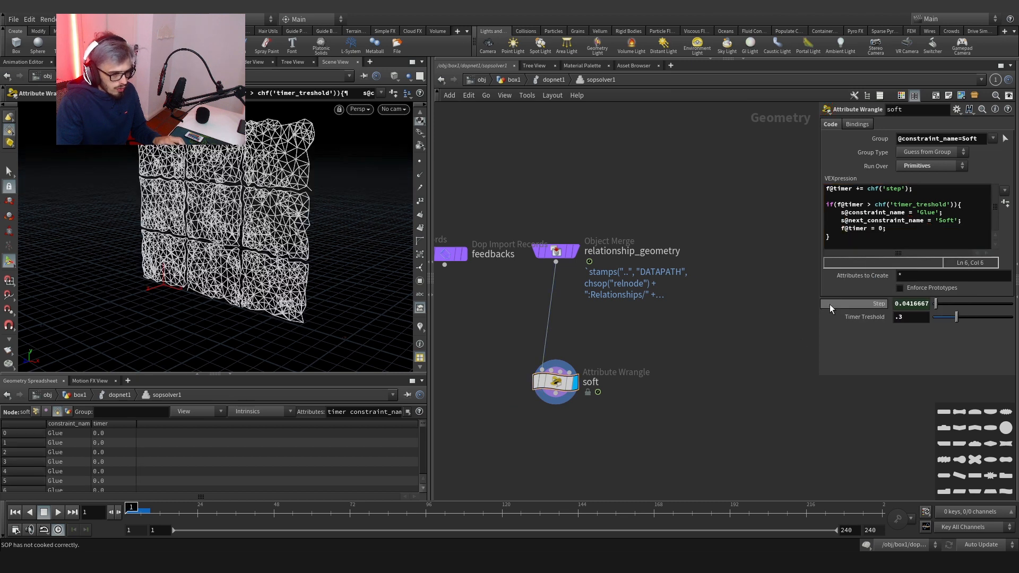
# Retest the first few frames from dopnet1 with the corrected code and reopen sopsolver1's network.
pyautogui.write('u')
pyautogui.moveTo(640, 372); pyautogui.dragTo(528, 413)
pyautogui.click(131, 508)
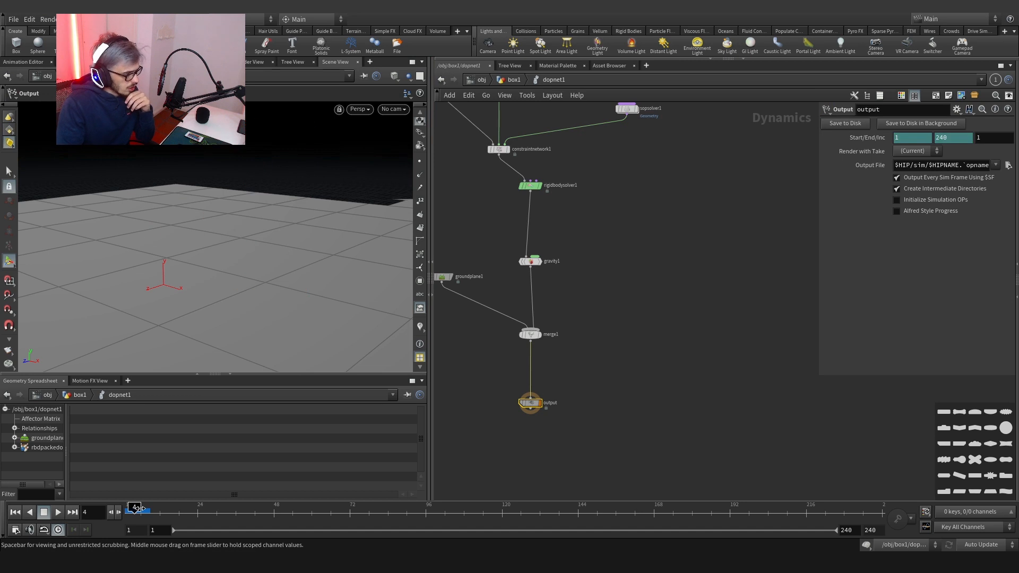
pyautogui.doubleClick(623, 109)
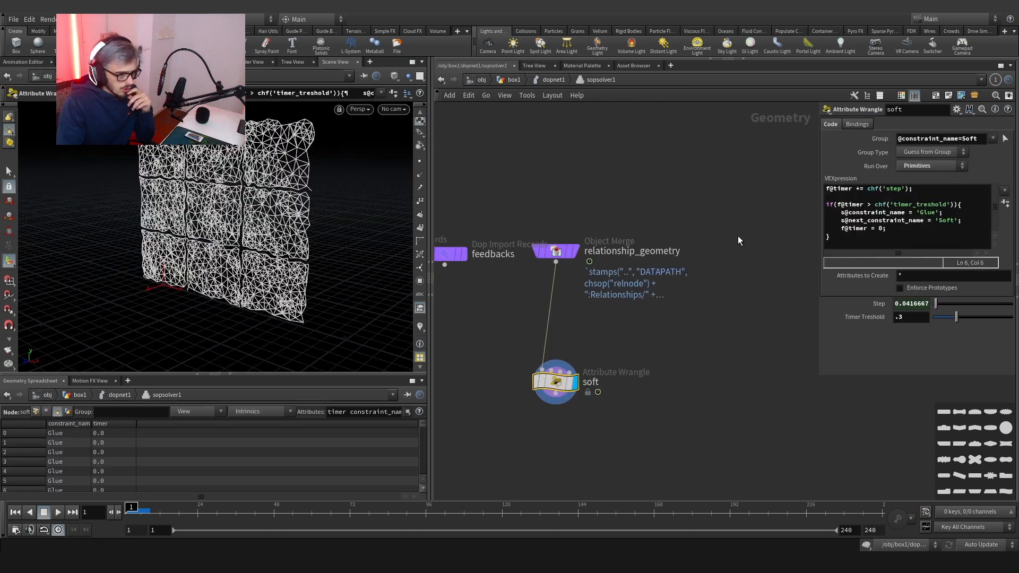
# Reset the dopnet1 simulation, play it to check how the wall collapses, and return to frame 1.
pyautogui.press('u')
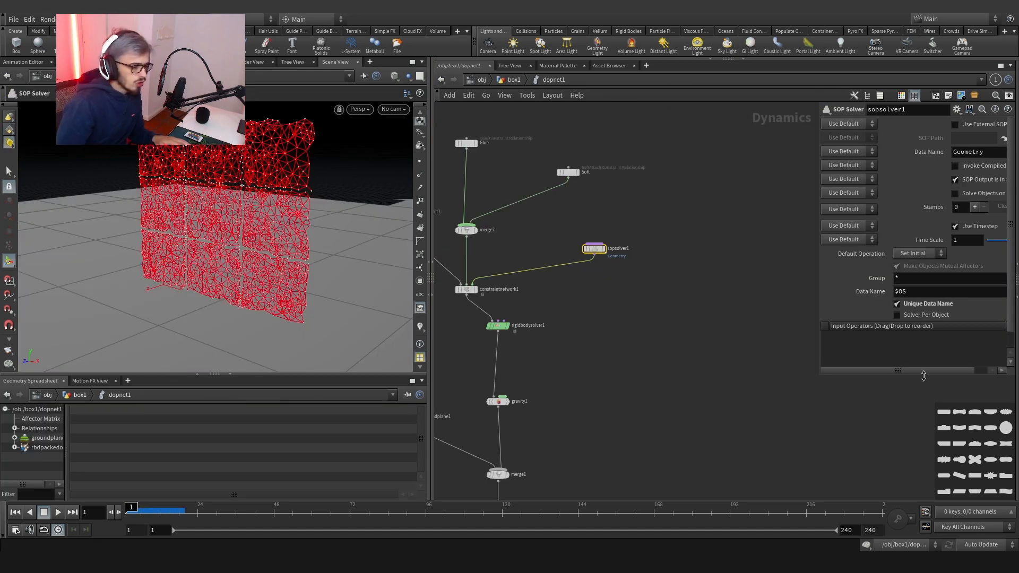
pyautogui.click(512, 80)
pyautogui.click(863, 151)
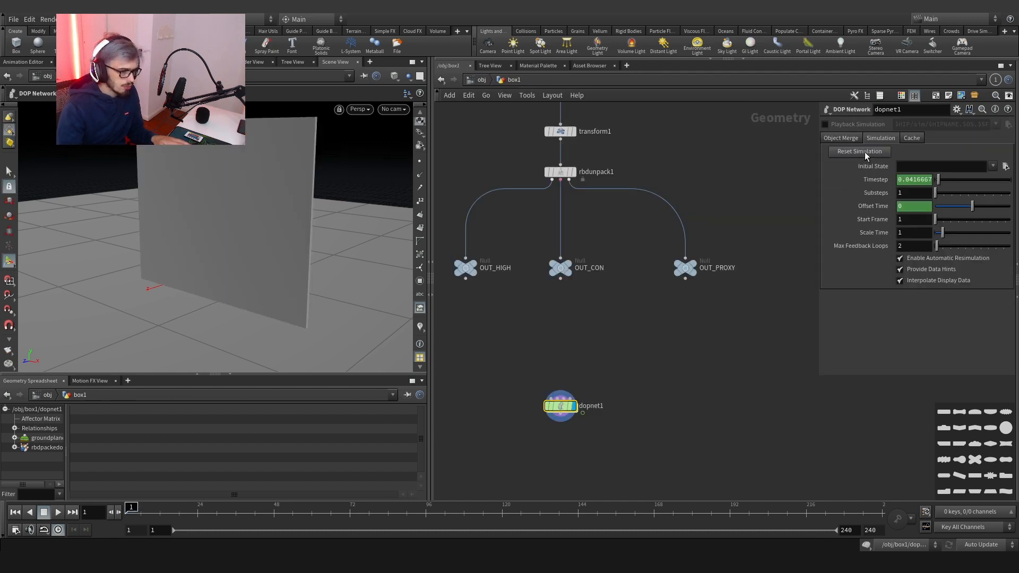
pyautogui.doubleClick(562, 406)
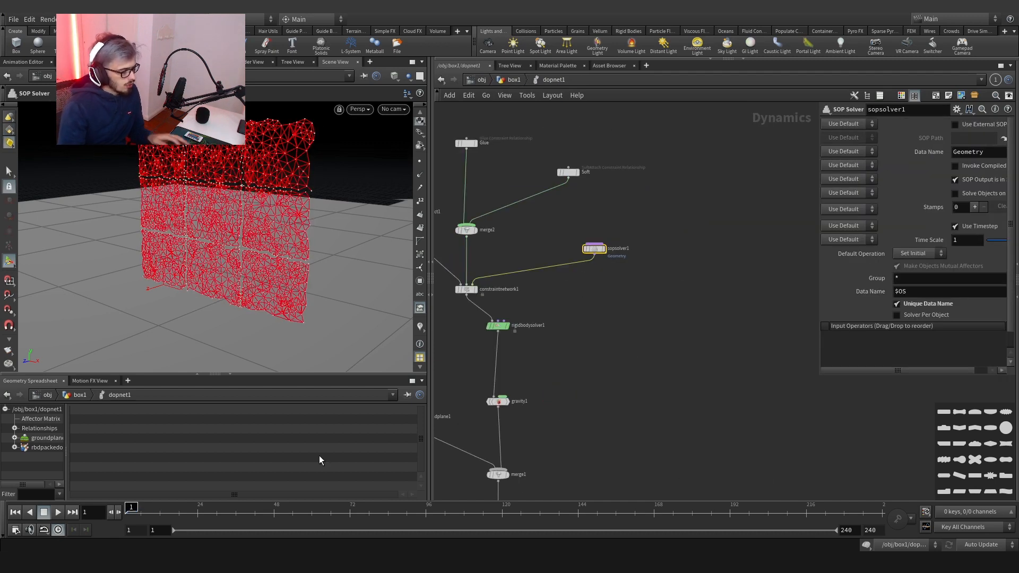
pyautogui.click(61, 514)
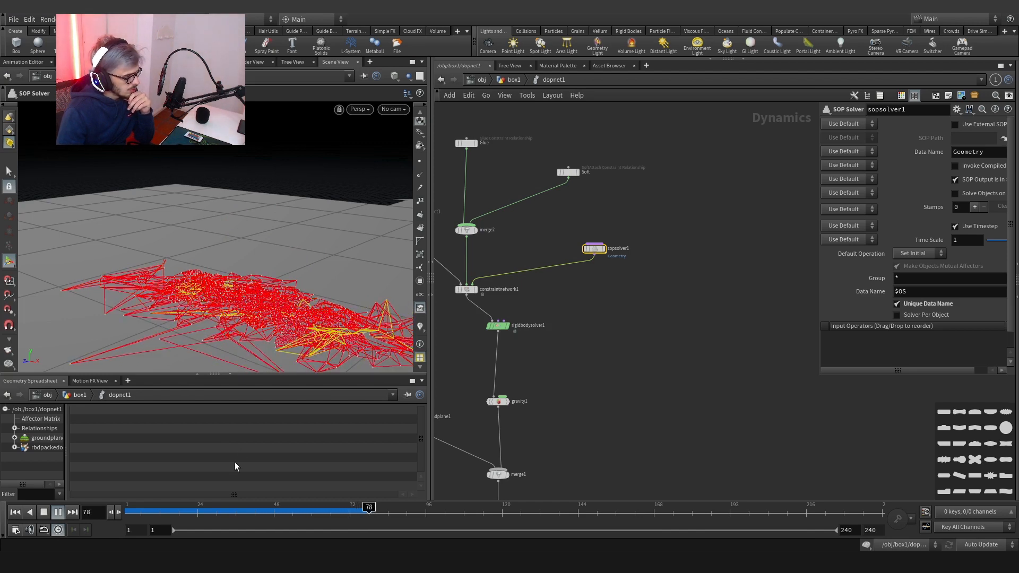
pyautogui.moveTo(217, 514); pyautogui.dragTo(127, 514)
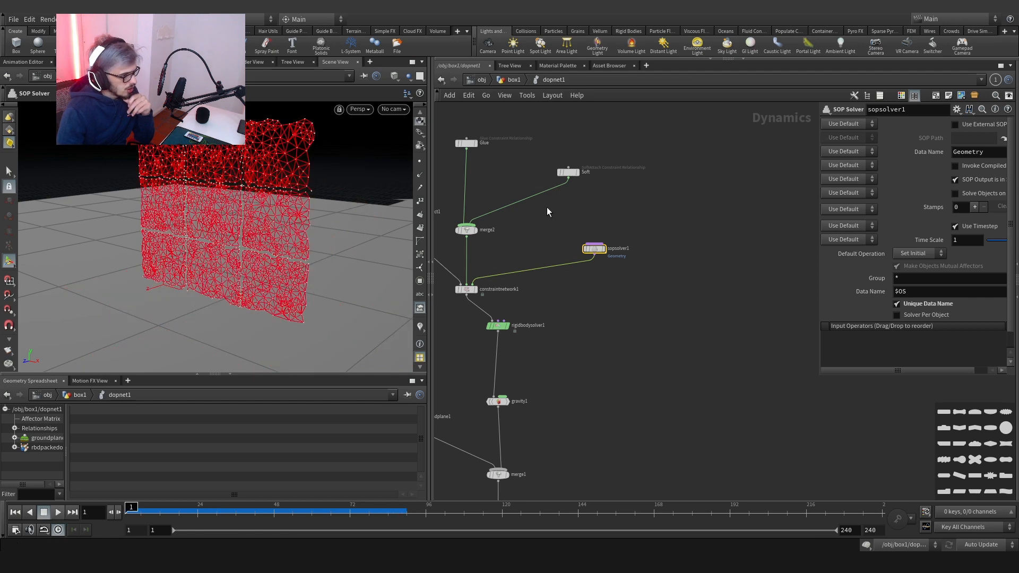
# Add a Bullet Soft Constraint Relationship node beside the existing Soft node in the DOP network.
pyautogui.click(567, 172)
pyautogui.click(847, 125)
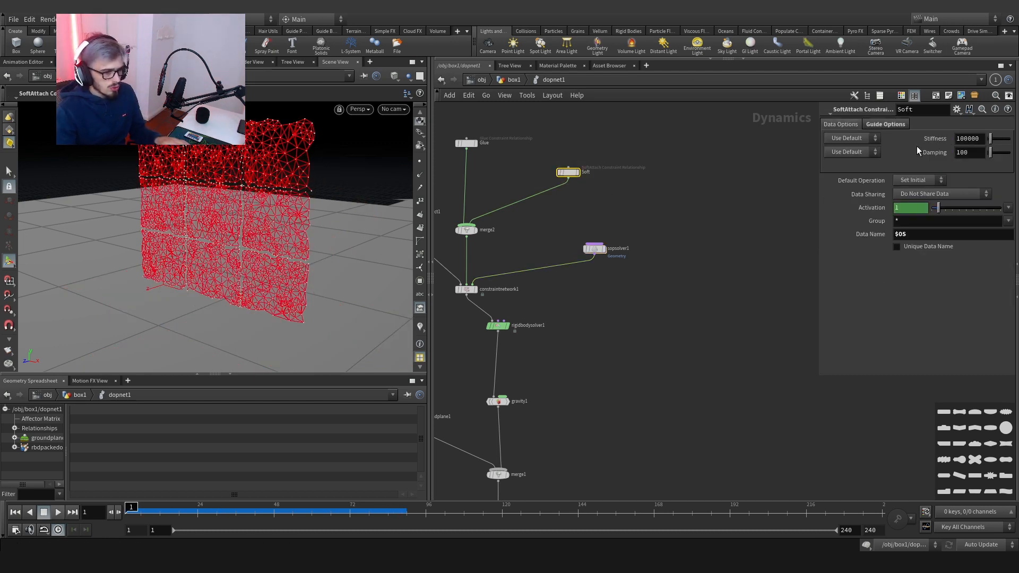
pyautogui.scroll(3, 597, 190)
pyautogui.moveTo(598, 190); pyautogui.dragTo(758, 311, button='middle')
pyautogui.scroll(-3, 759, 310)
pyautogui.press('Tab')
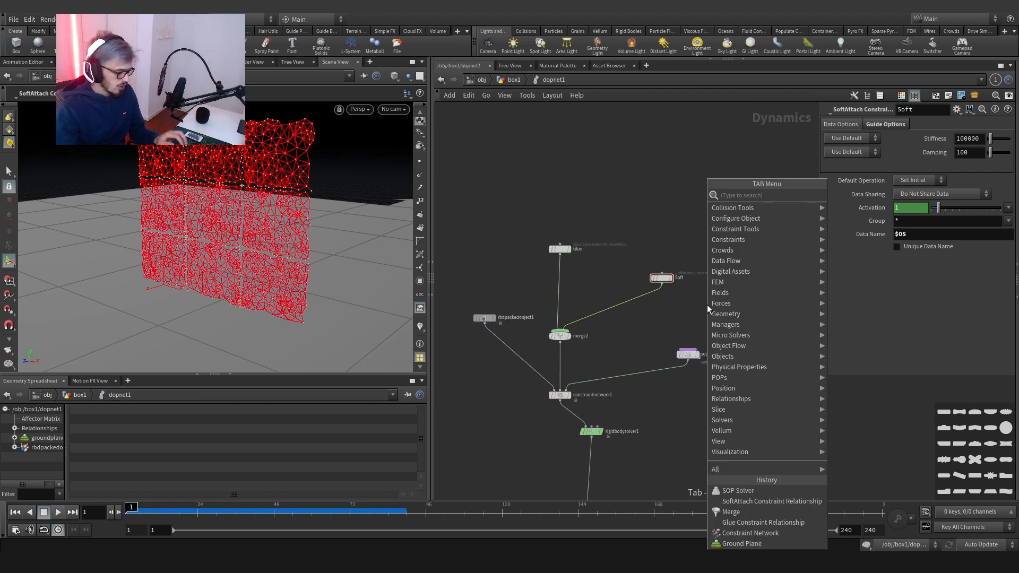
pyautogui.write('so')
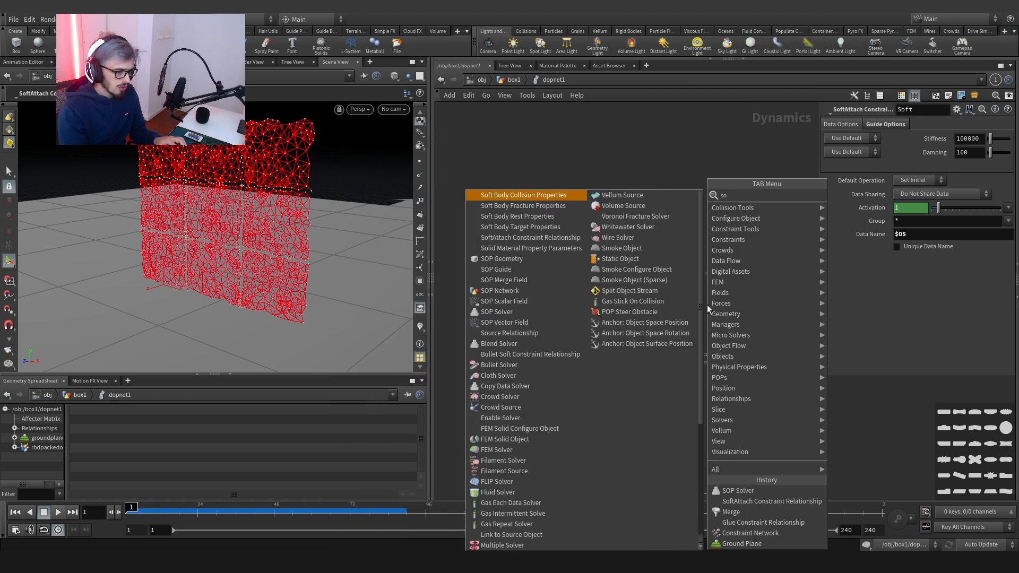
pyautogui.write('f relati')
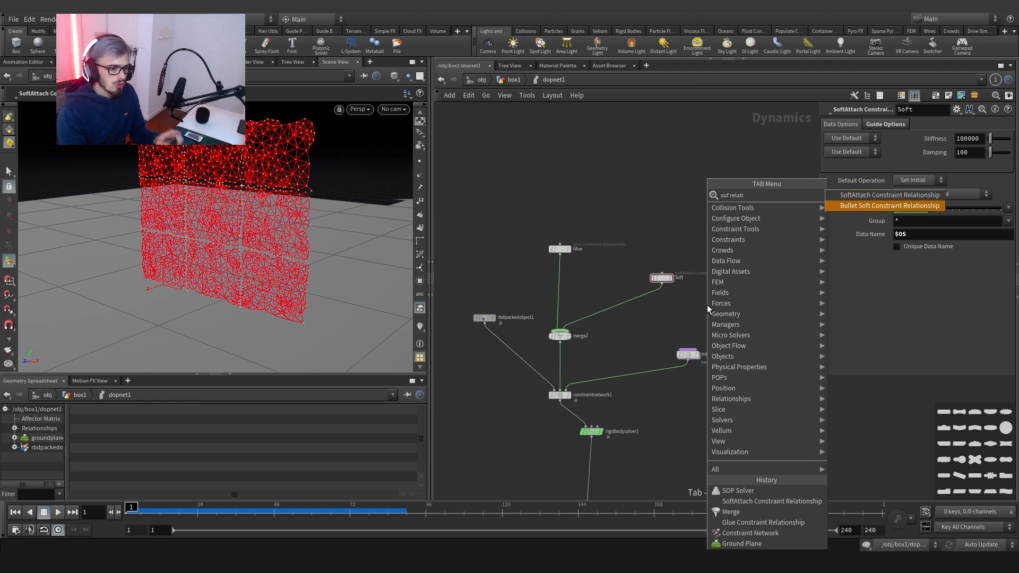
pyautogui.press('Return')
pyautogui.click(699, 285)
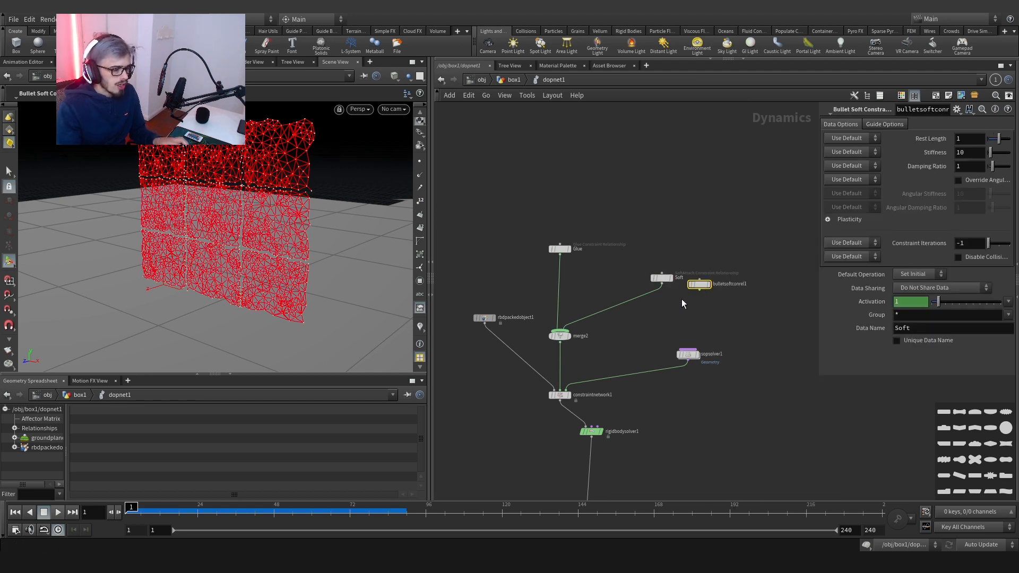
# Connect the new Bullet Soft constraint to merge2 in place of Soft and set its Data Name to $OS.
pyautogui.moveTo(645, 294); pyautogui.dragTo(694, 290)
pyautogui.click(734, 284)
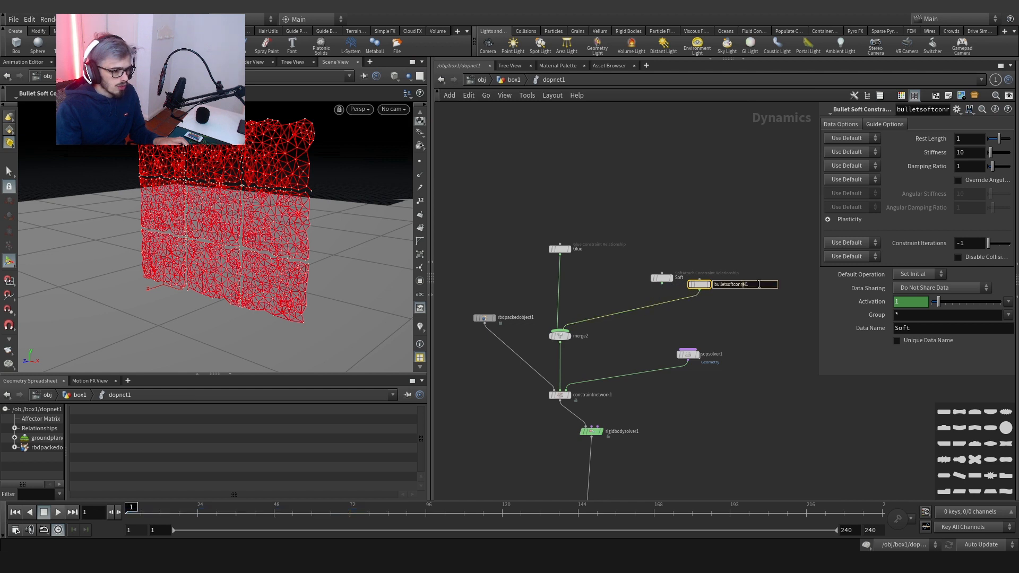
pyautogui.moveTo(916, 329); pyautogui.dragTo(783, 320)
pyautogui.write('$OS')
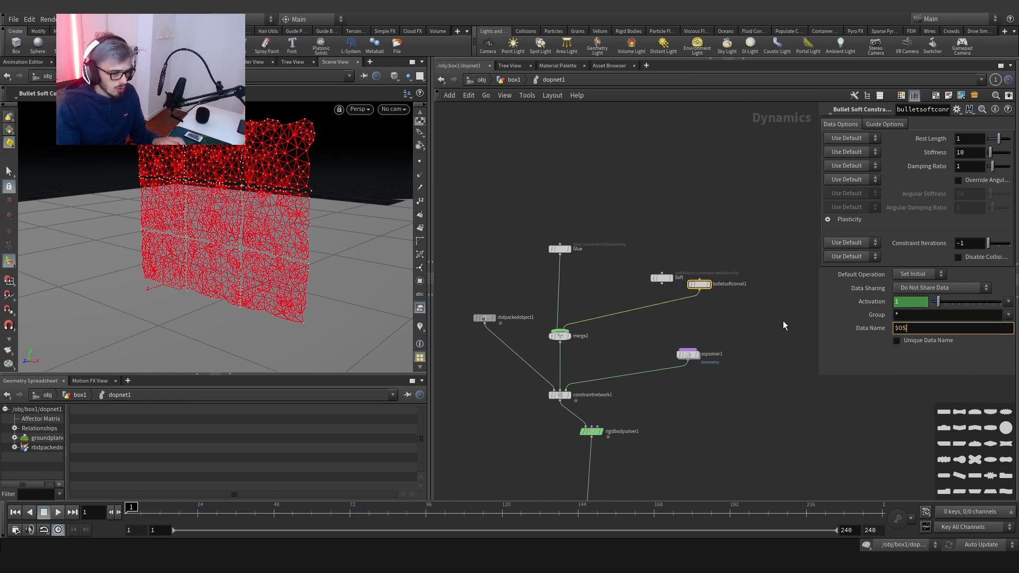
pyautogui.press('Return')
# Delete the old SoftAttach constraint node and rename the Bullet Soft constraint node to Soft.
pyautogui.click(731, 284)
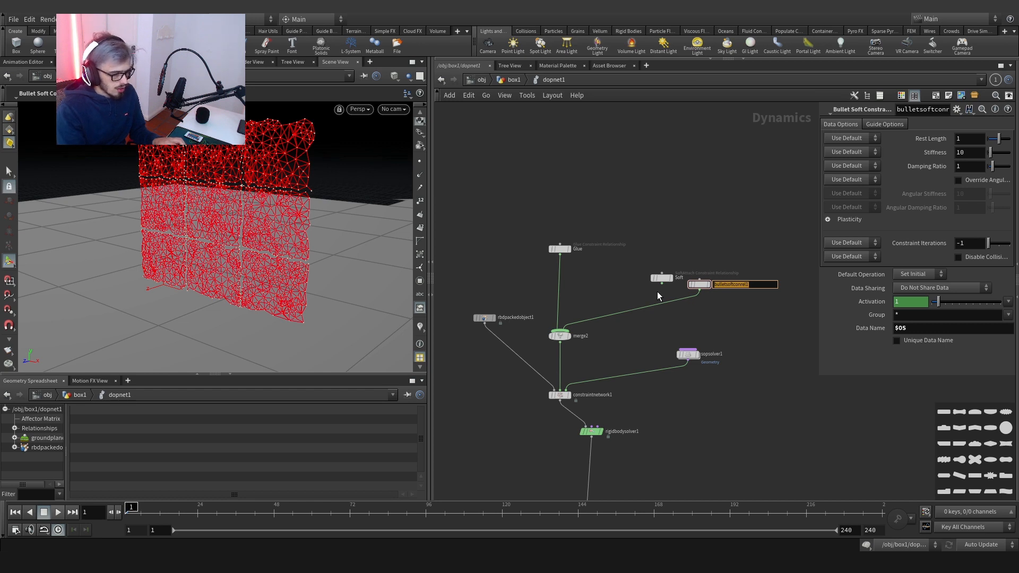
pyautogui.write('Soft1')
pyautogui.press('Return')
pyautogui.click(660, 277)
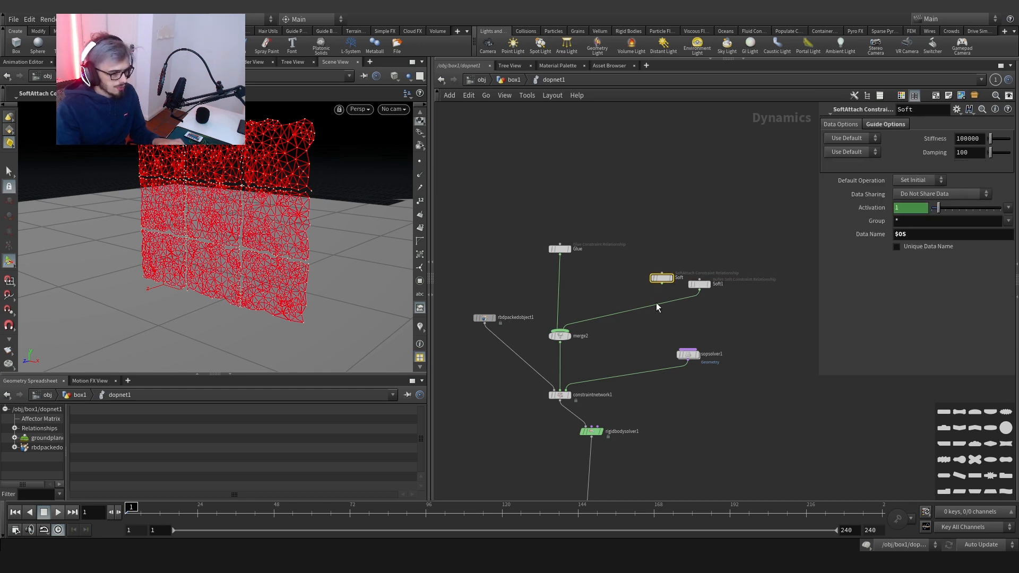
pyautogui.press('Delete')
pyautogui.click(722, 283)
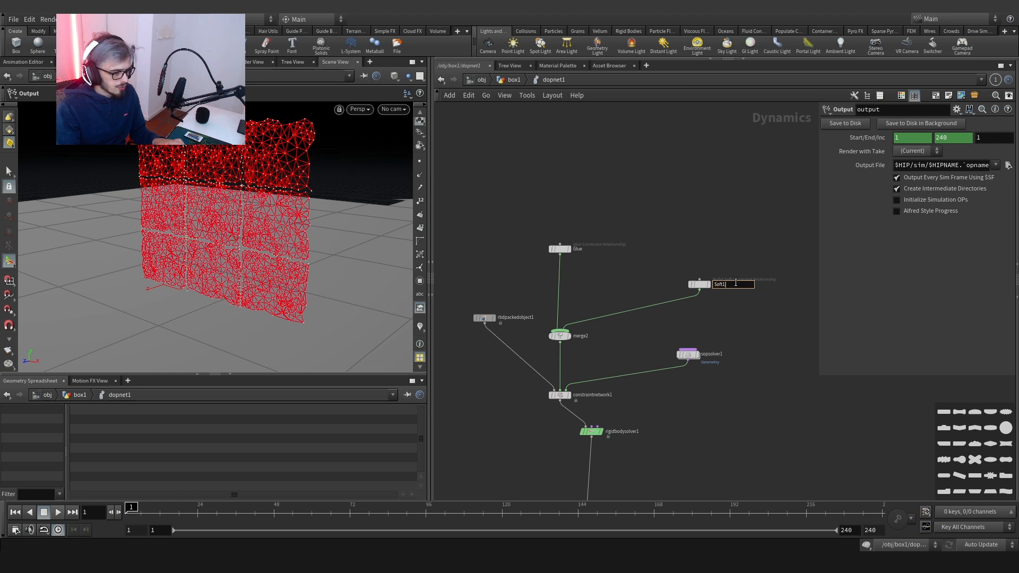
pyautogui.press('BackSpace')
pyautogui.press('Return')
# Play the simulation with the new soft constraint, examine the fallen wall pieces at the box1 level, and return to frame 1.
pyautogui.moveTo(733, 401); pyautogui.dragTo(722, 264, button='middle')
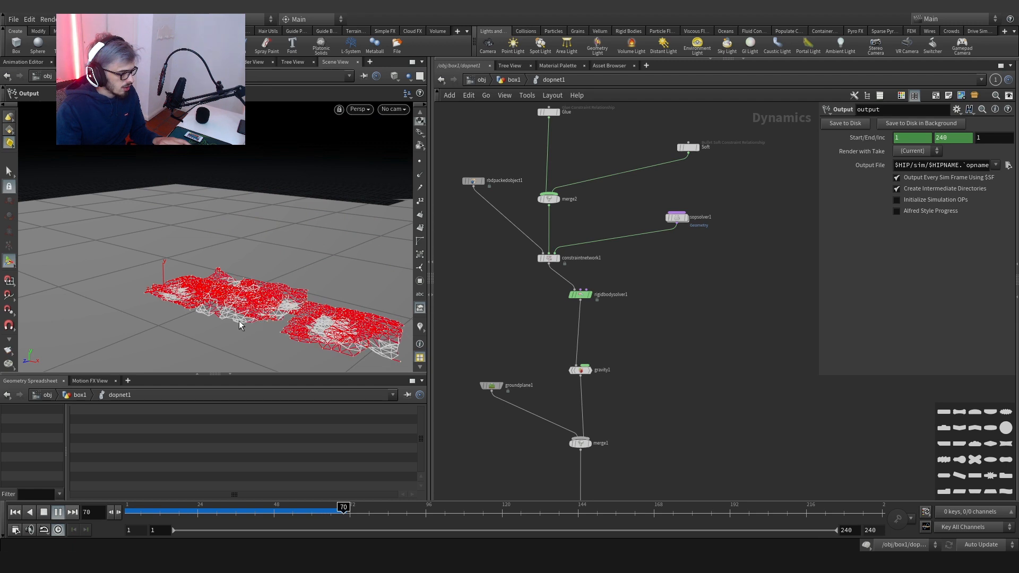
pyautogui.moveTo(329, 516); pyautogui.dragTo(290, 512)
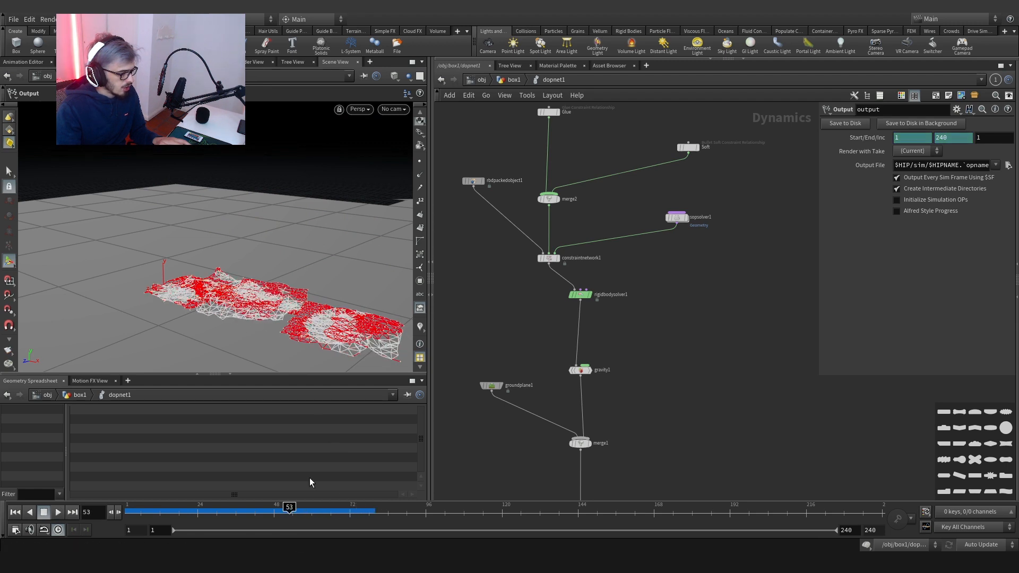
pyautogui.click(513, 80)
pyautogui.keyDown('alt'); pyautogui.moveTo(266, 342); pyautogui.dragTo(191, 307); pyautogui.keyUp('alt')
pyautogui.moveTo(223, 513); pyautogui.dragTo(129, 508)
pyautogui.moveTo(304, 238); pyautogui.dragTo(289, 278)
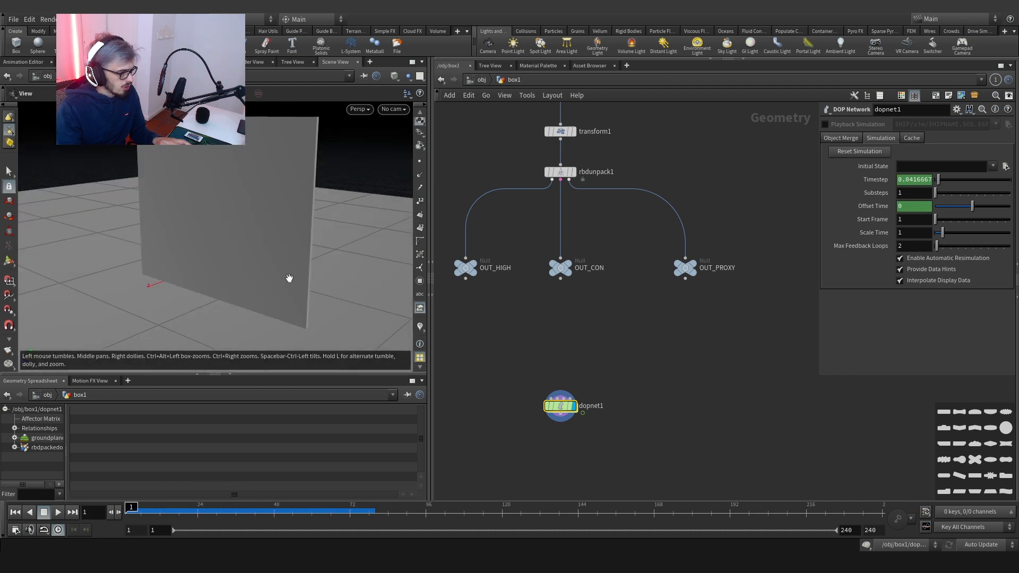
# Set the Timer Treshold of the soft wrangle inside sopsolver1 to .1.
pyautogui.doubleClick(563, 408)
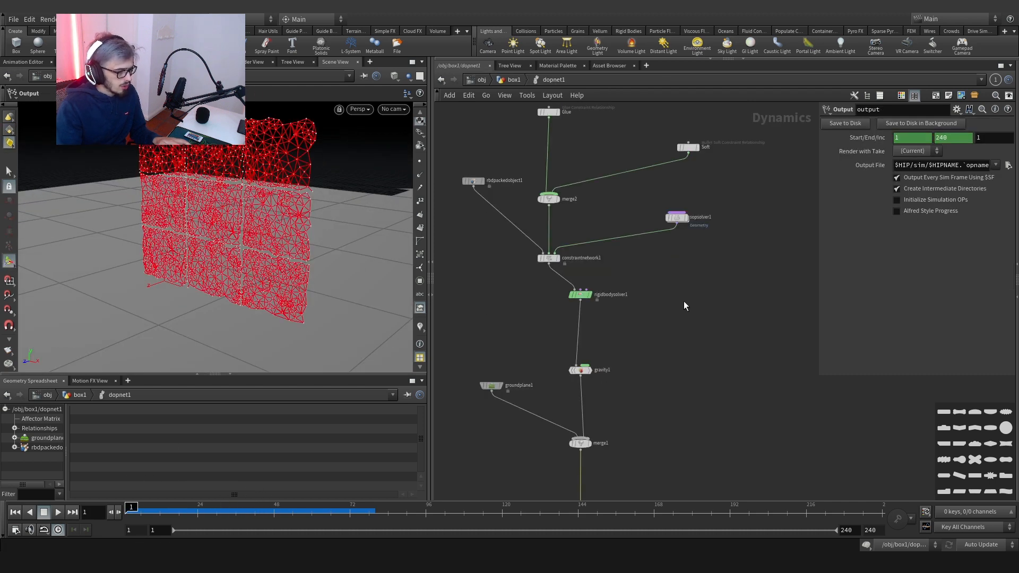
pyautogui.doubleClick(676, 218)
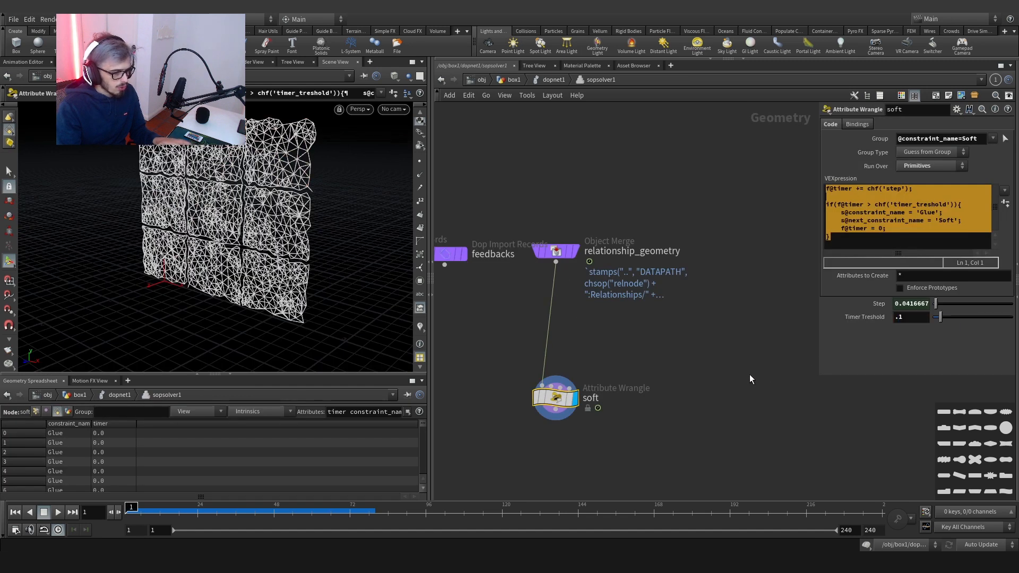
pyautogui.click(543, 81)
pyautogui.click(543, 81)
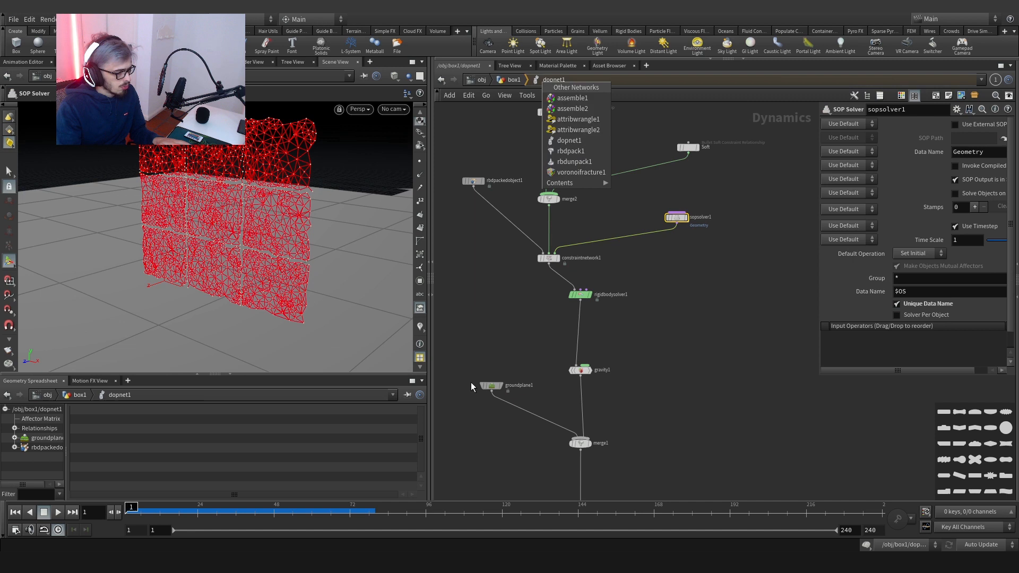
# Reset the dopnet1 simulation, play it again, and examine the collapsed pieces around frame 53.
pyautogui.click(510, 83)
pyautogui.click(482, 82)
pyautogui.doubleClick(614, 200)
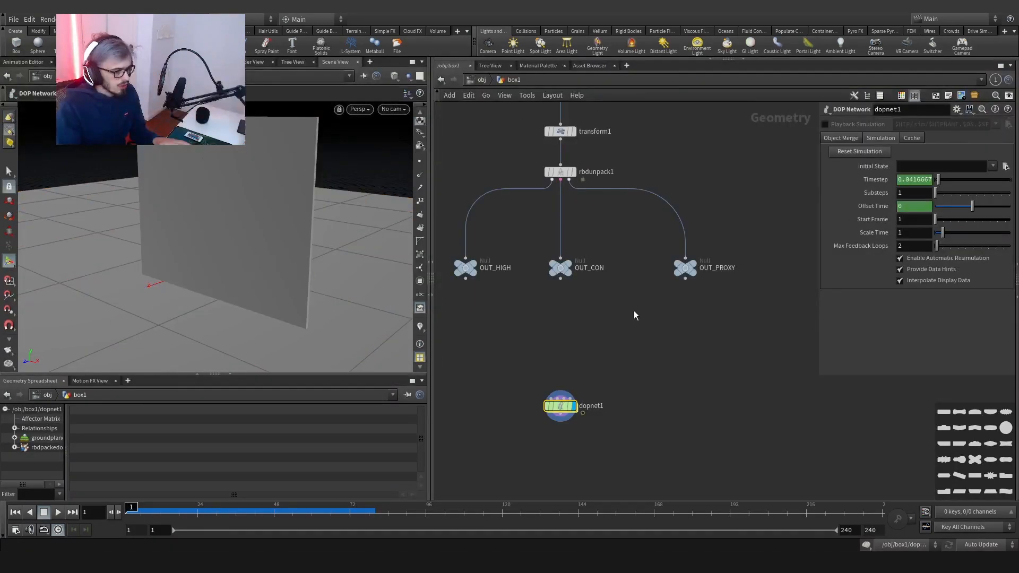
pyautogui.click(856, 154)
pyautogui.doubleClick(559, 408)
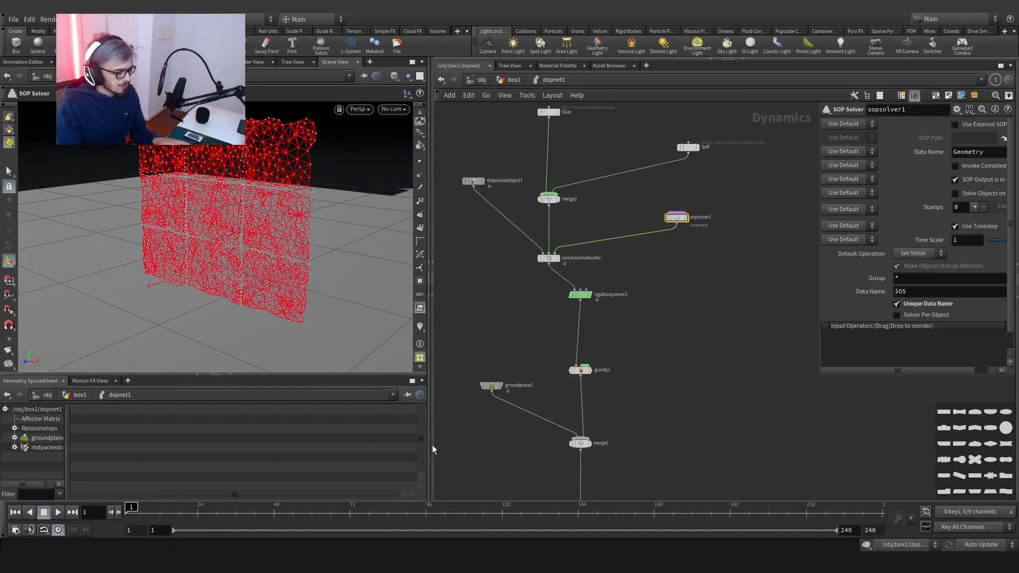
pyautogui.click(58, 513)
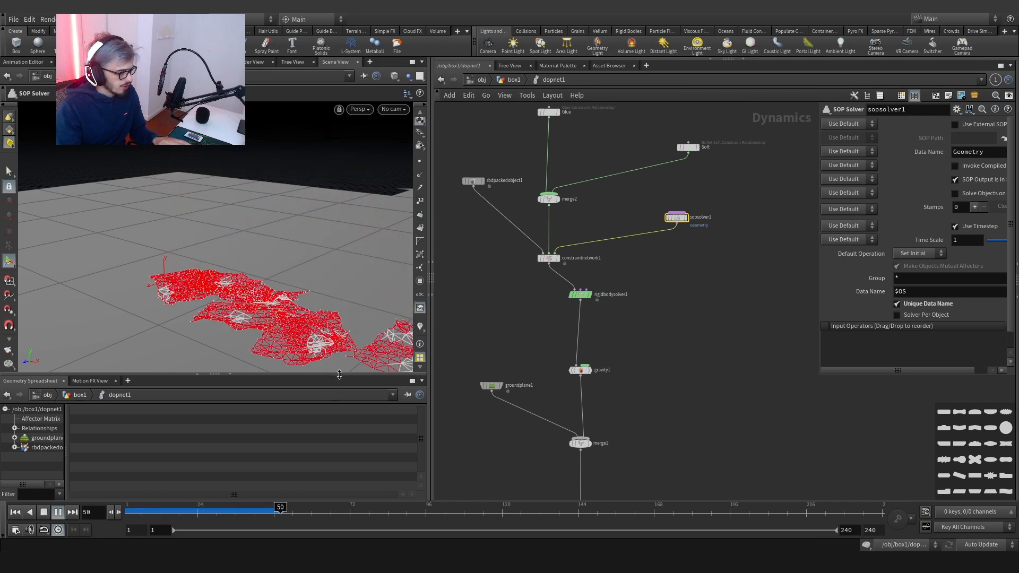
pyautogui.moveTo(334, 334); pyautogui.dragTo(319, 286)
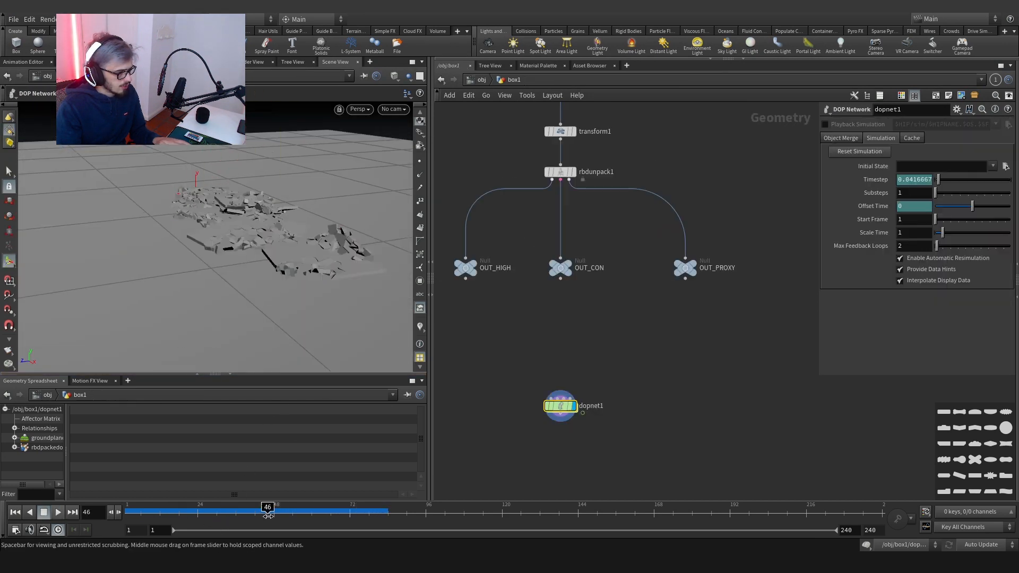
pyautogui.moveTo(269, 507); pyautogui.dragTo(295, 503)
pyautogui.moveTo(297, 233); pyautogui.dragTo(332, 248)
# Add an RBD Deform Pieces node below dopnet1 in the box1 network.
pyautogui.moveTo(635, 349); pyautogui.dragTo(662, 330, button='middle')
pyautogui.scroll(-3, 662, 331)
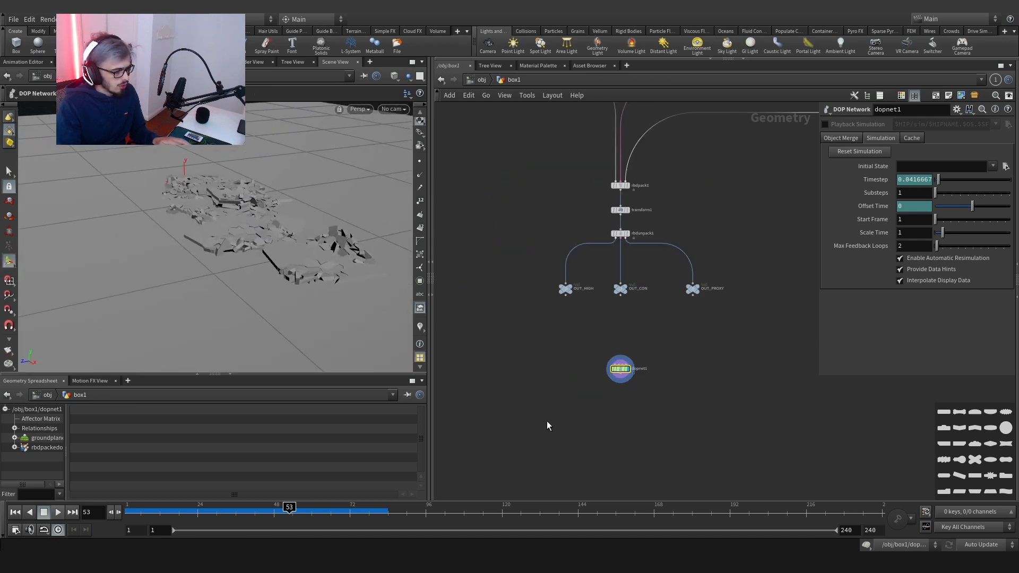
pyautogui.press('Tab')
pyautogui.write('rbd')
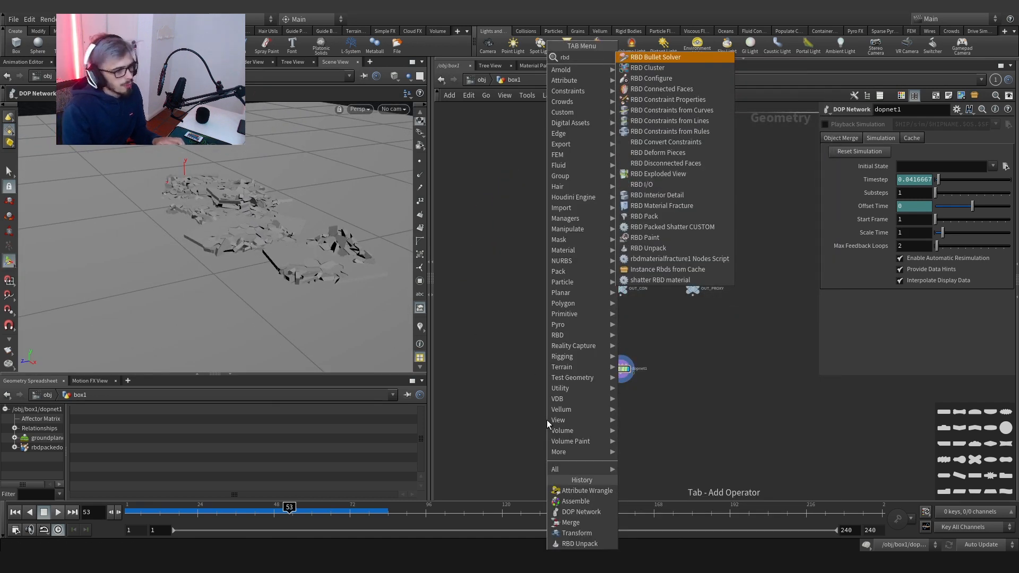
pyautogui.write(' bu')
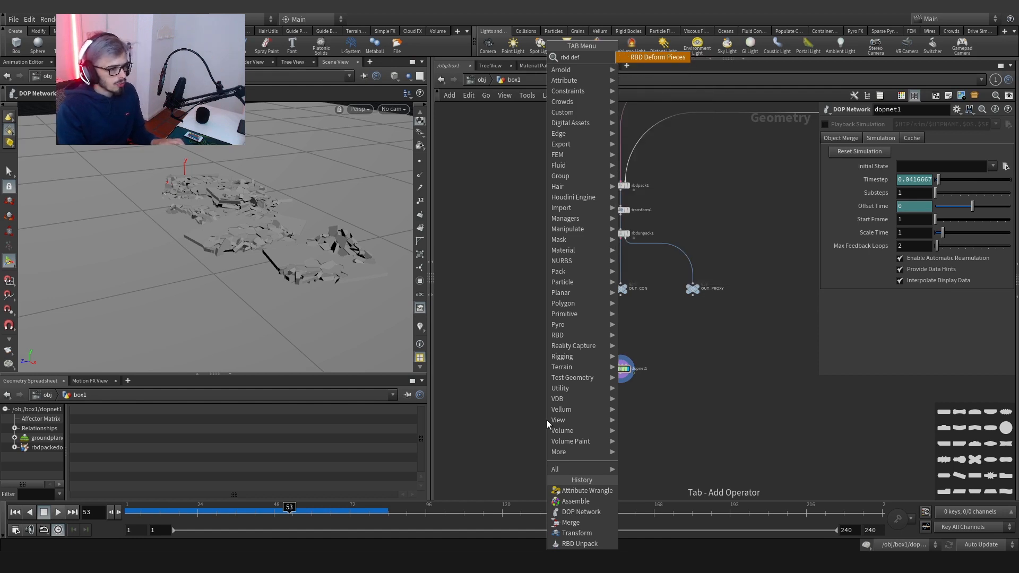
pyautogui.press('Return')
pyautogui.click(546, 419)
pyautogui.scroll(3, 551, 416)
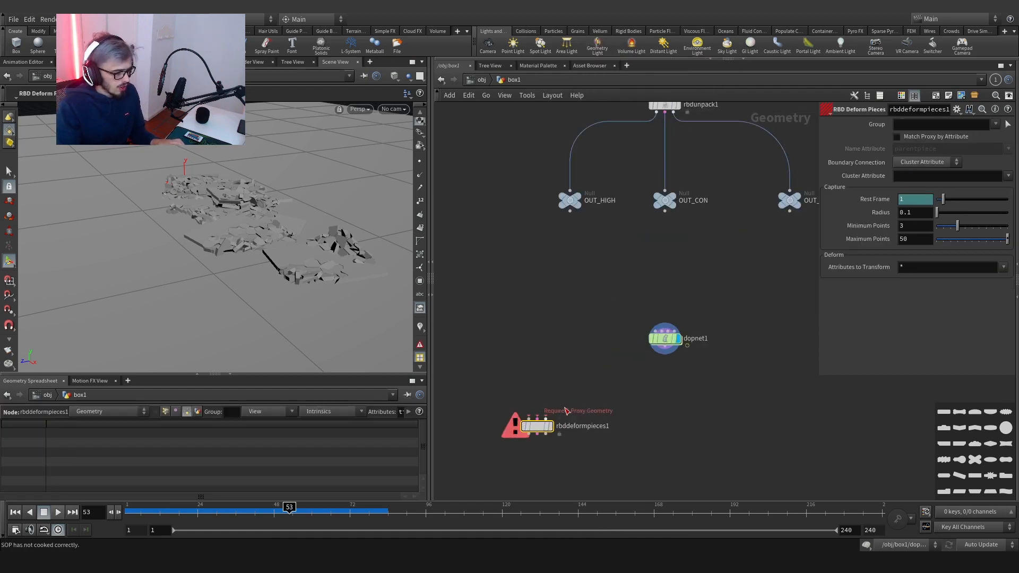
# Rename the RBD packed object node inside dopnet1 to metal.
pyautogui.click(685, 339)
pyautogui.press('Escape')
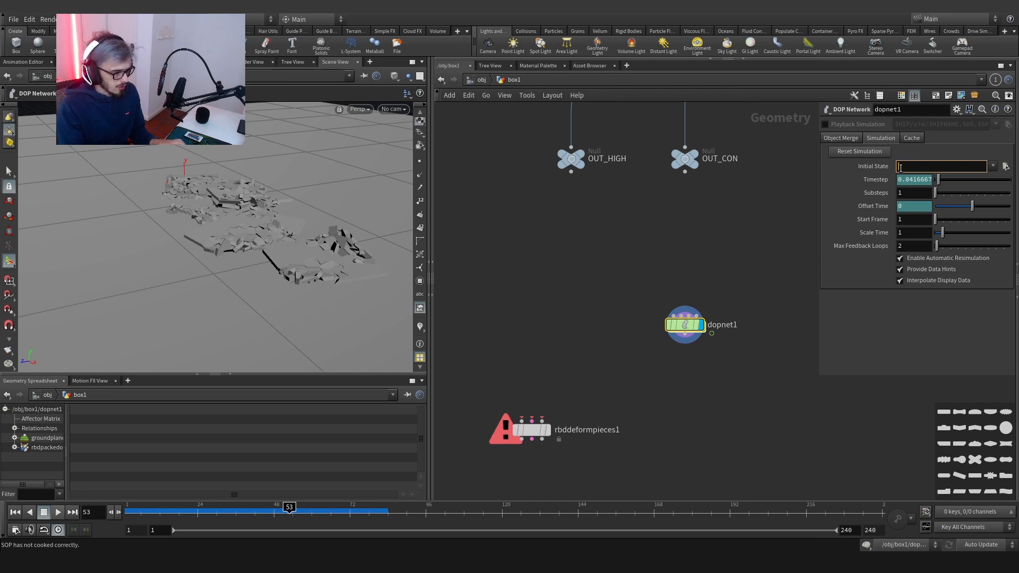
pyautogui.doubleClick(689, 321)
pyautogui.scroll(3, 611, 345)
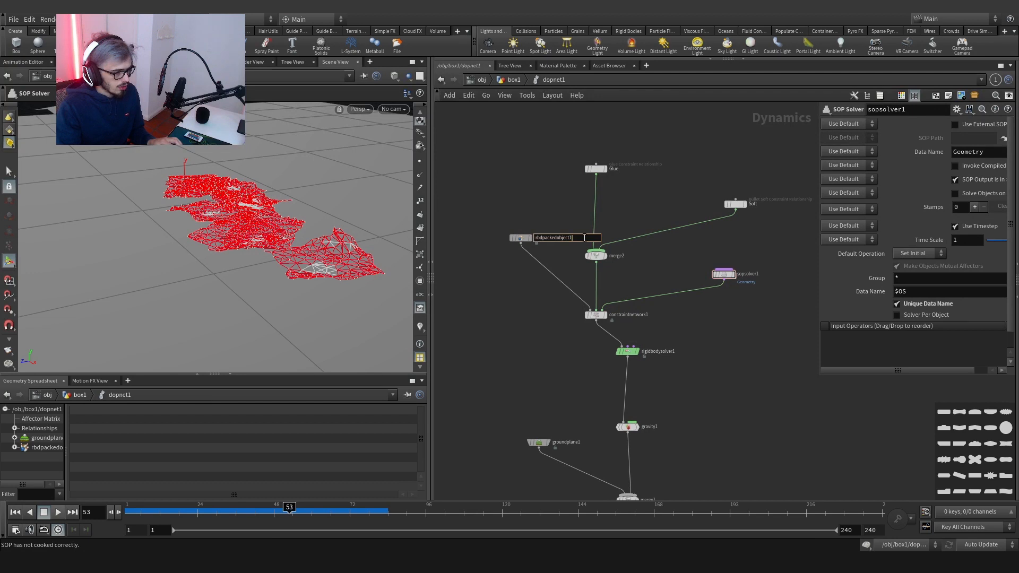
pyautogui.doubleClick(584, 238)
pyautogui.write('metal')
pyautogui.press('Return')
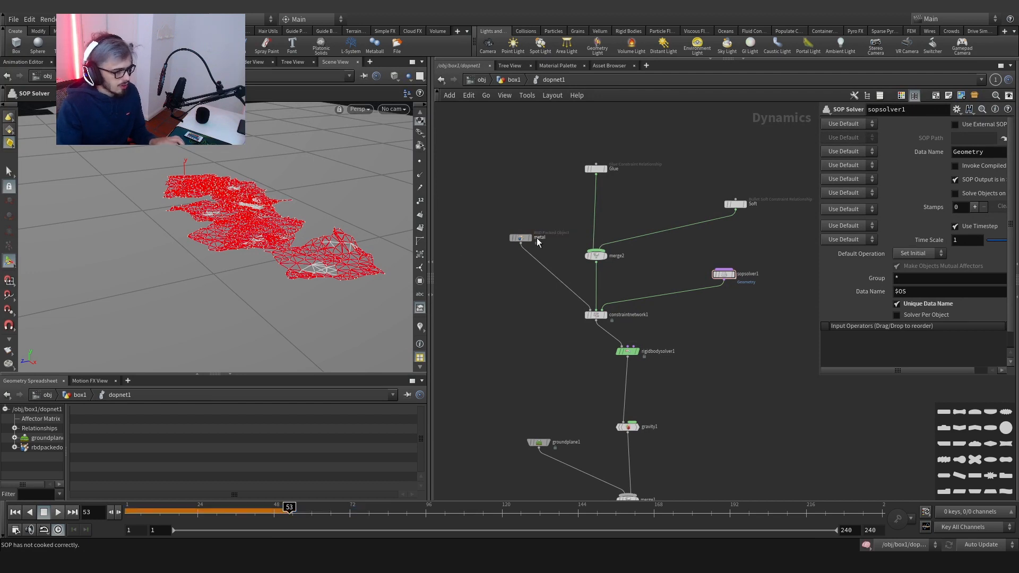
# Set dopnet1's Object Merge object to metal and connect dopnet1 to the third input of rbddeformpieces1.
pyautogui.doubleClick(538, 240)
pyautogui.hotkey('ctrl', 'c')
pyautogui.click(513, 80)
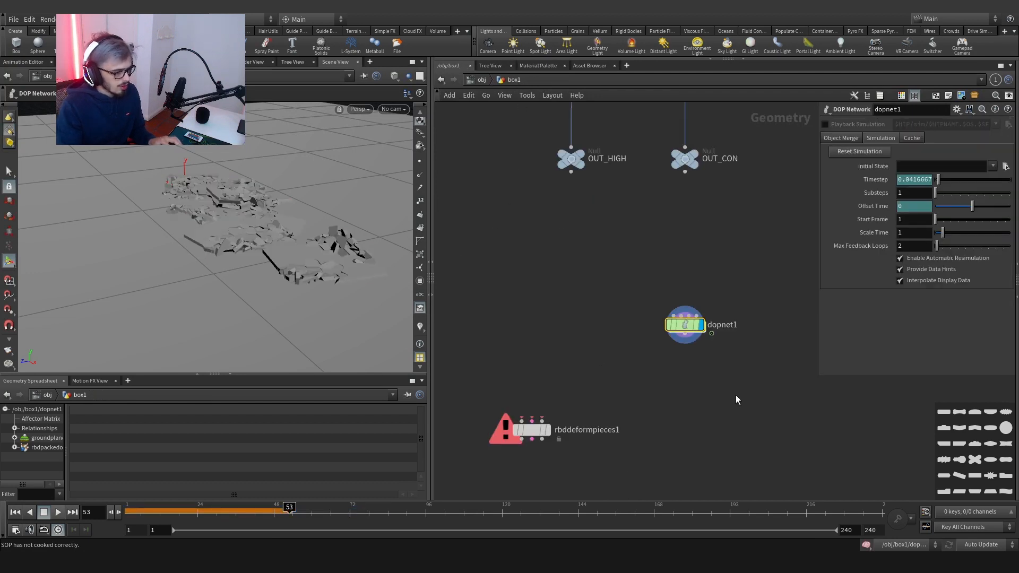
pyautogui.click(852, 139)
pyautogui.moveTo(944, 180); pyautogui.dragTo(897, 187)
pyautogui.hotkey('ctrl', 'v')
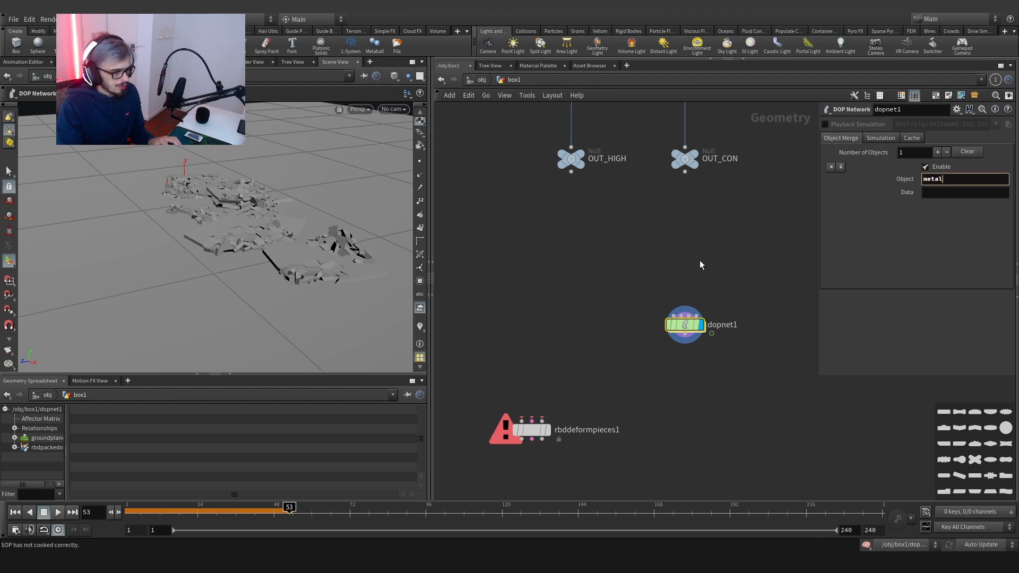
pyautogui.click(684, 334)
pyautogui.click(541, 421)
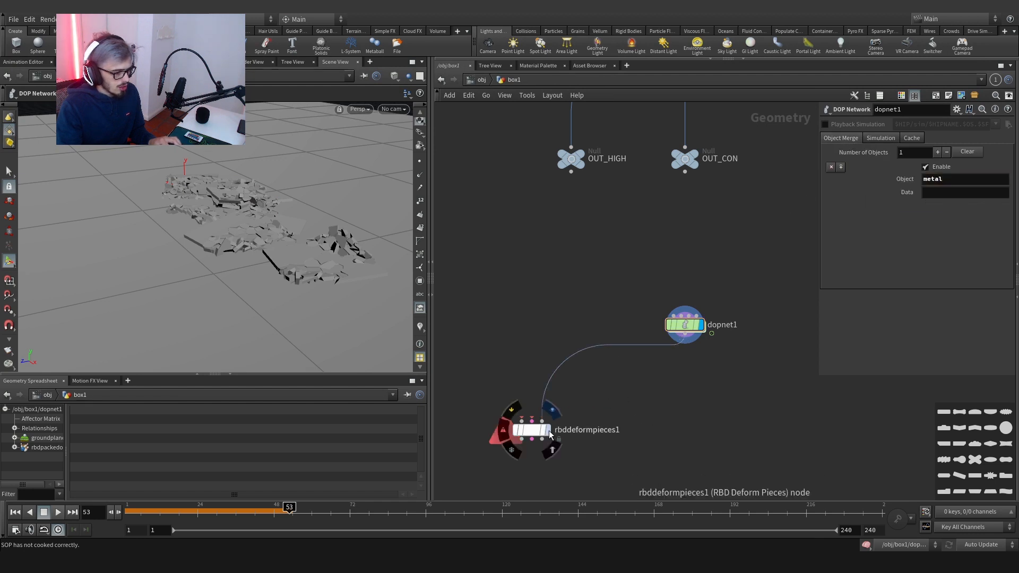
# Display rbddeformpieces1 and connect attribwrangle1's output to its first input.
pyautogui.click(550, 444)
pyautogui.scroll(-3, 522, 354)
pyautogui.click(521, 392)
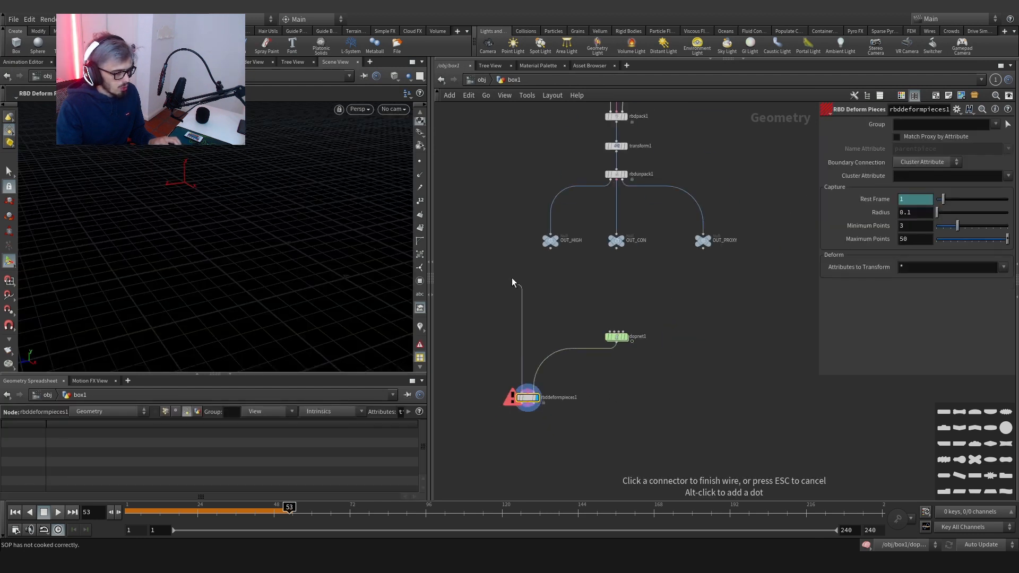
pyautogui.moveTo(512, 288); pyautogui.dragTo(523, 485, button='middle')
pyautogui.scroll(-5, 521, 334)
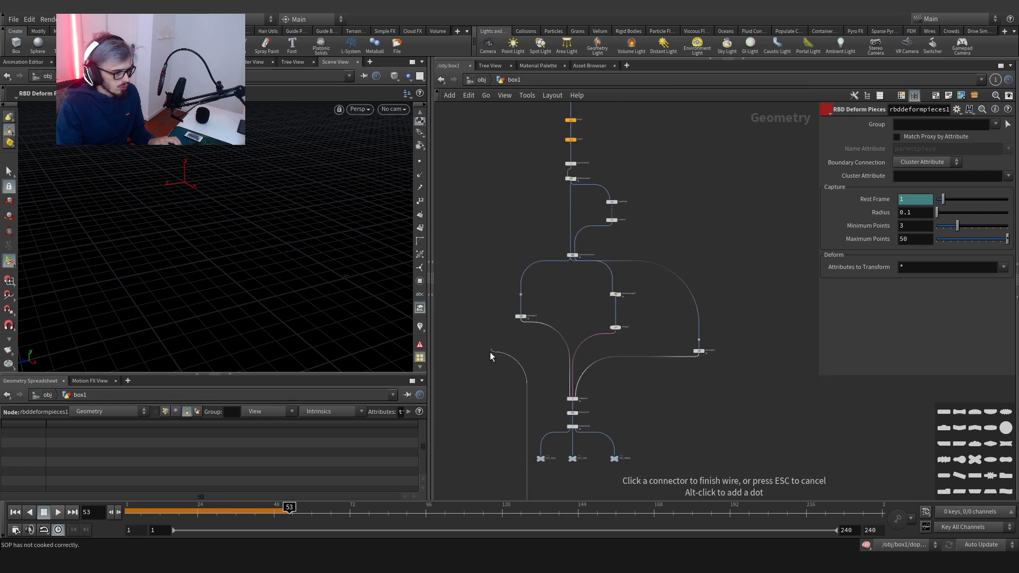
pyautogui.moveTo(472, 347); pyautogui.dragTo(506, 420, button='middle')
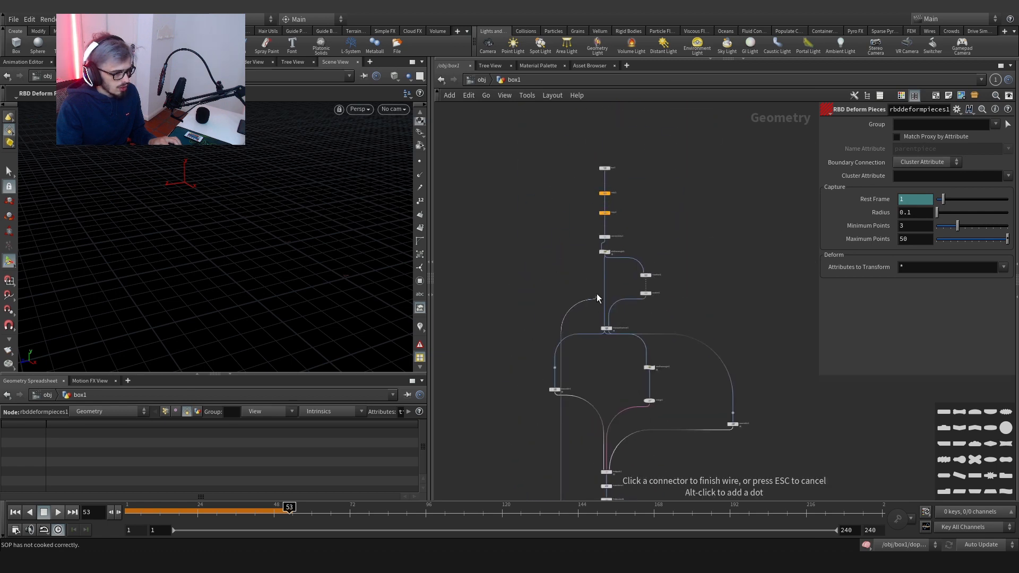
pyautogui.scroll(4, 597, 298)
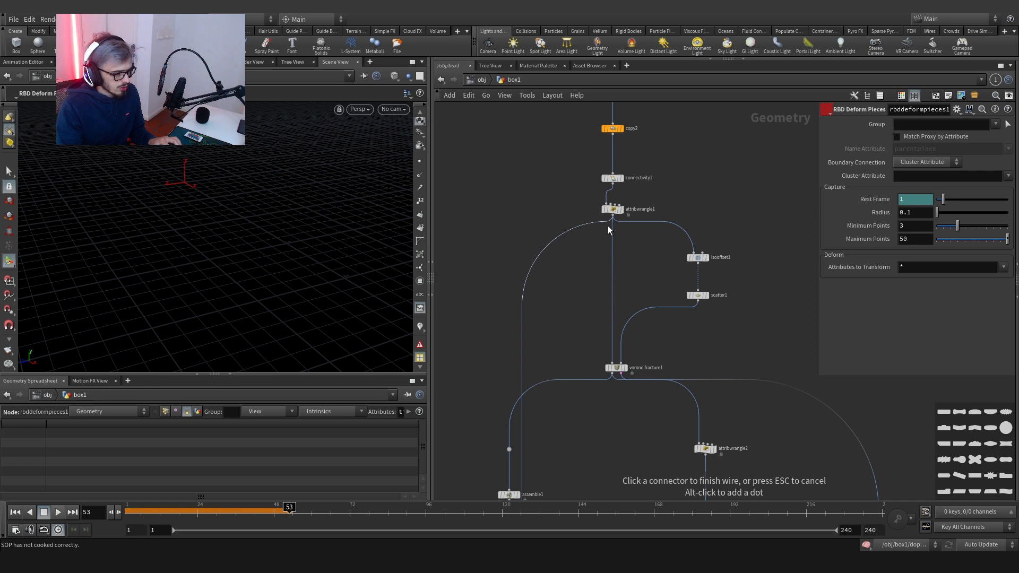
pyautogui.click(609, 229)
pyautogui.scroll(-3, 523, 376)
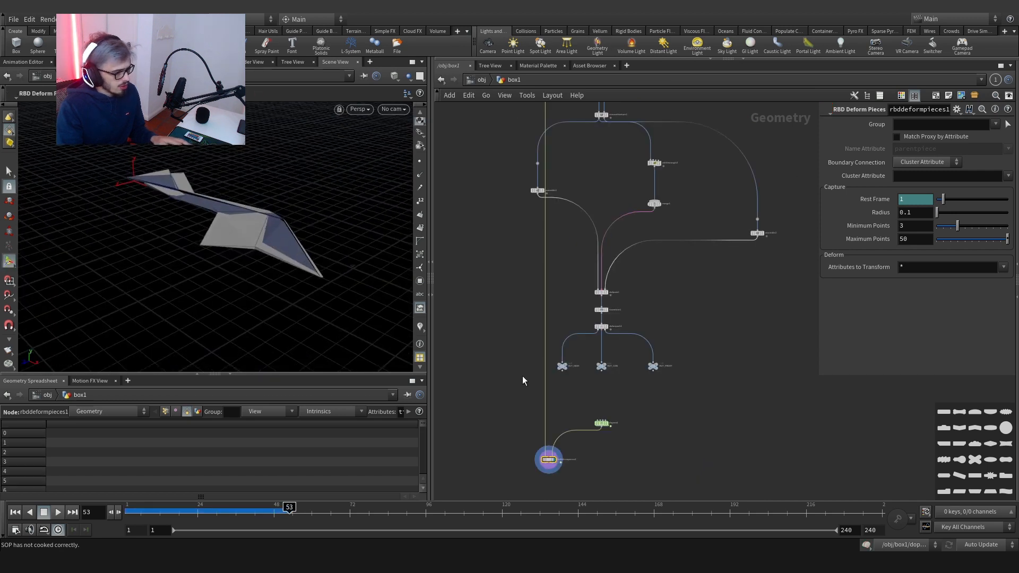
# Set the Cluster Attribute of rbddeformpieces1 to name_orig and inspect the deformed panels.
pyautogui.click(1007, 176)
pyautogui.click(997, 198)
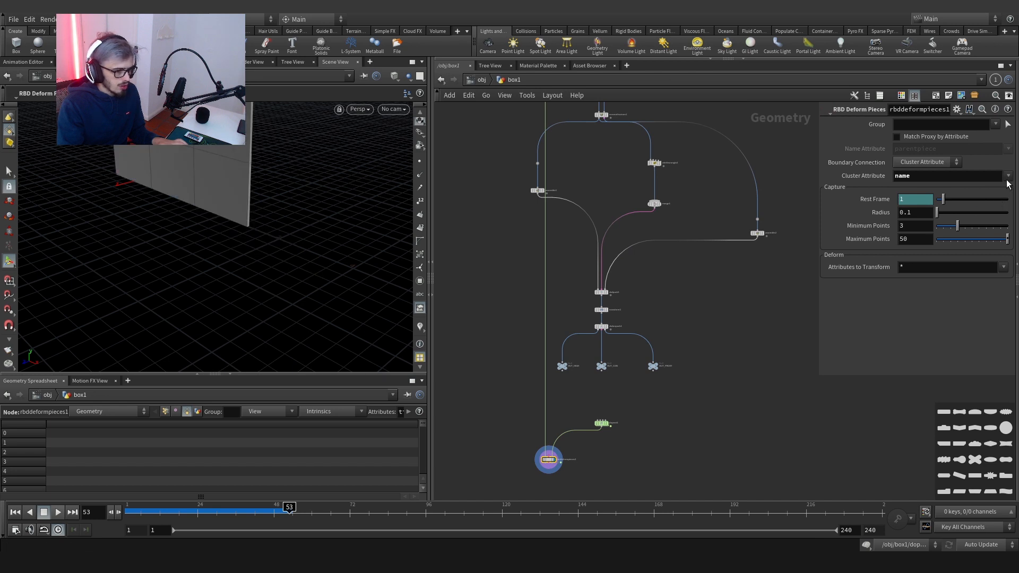
pyautogui.click(1008, 176)
pyautogui.click(1001, 210)
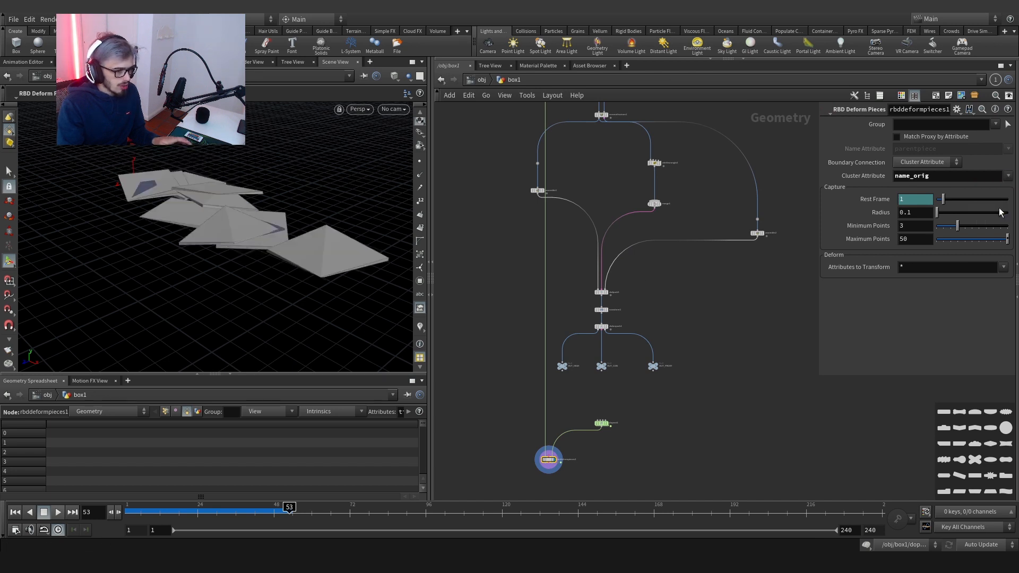
pyautogui.keyDown('alt'); pyautogui.moveTo(345, 229); pyautogui.dragTo(339, 298); pyautogui.keyUp('alt')
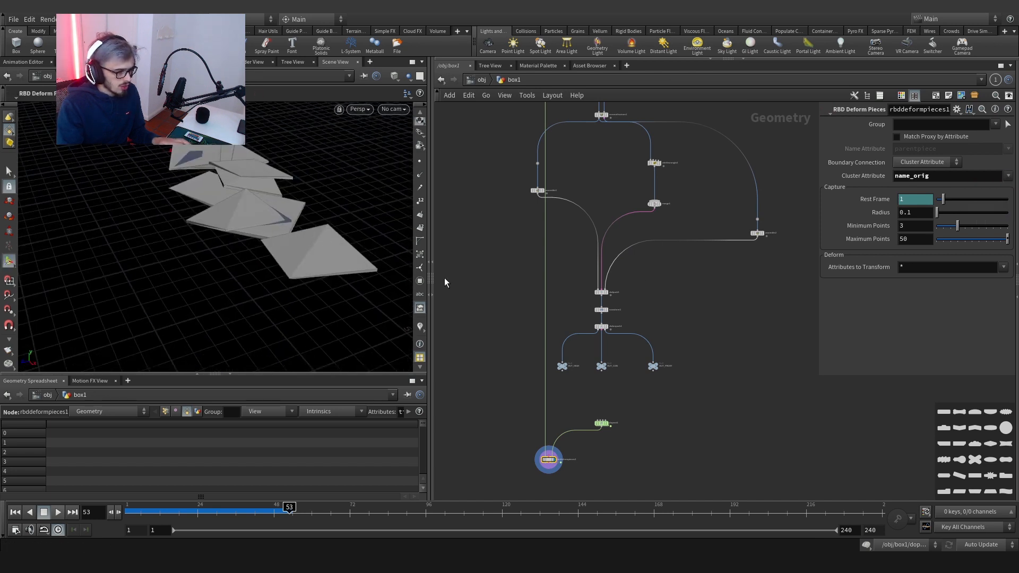
# Add a Divide node and insert it on the wire between attribwrangle1 and rbddeformpieces1.
pyautogui.scroll(3, 531, 419)
pyautogui.press('Tab')
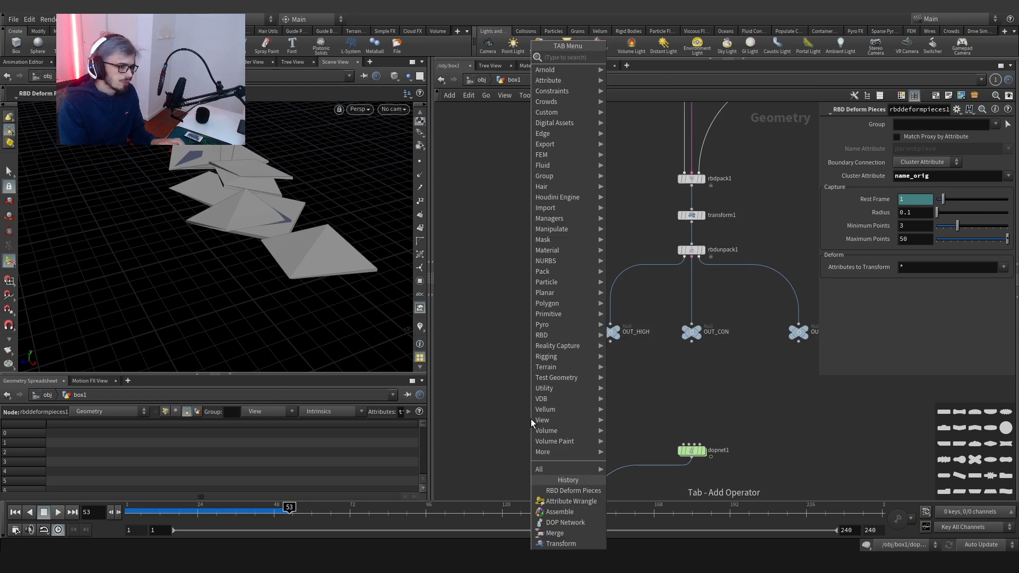
pyautogui.write('div')
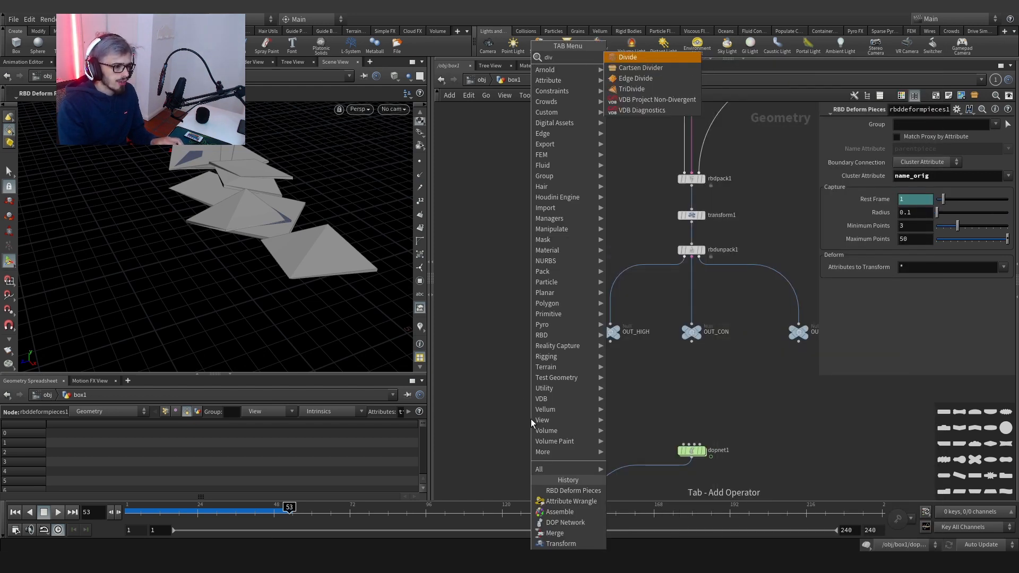
pyautogui.press('Return')
pyautogui.scroll(2, 530, 418)
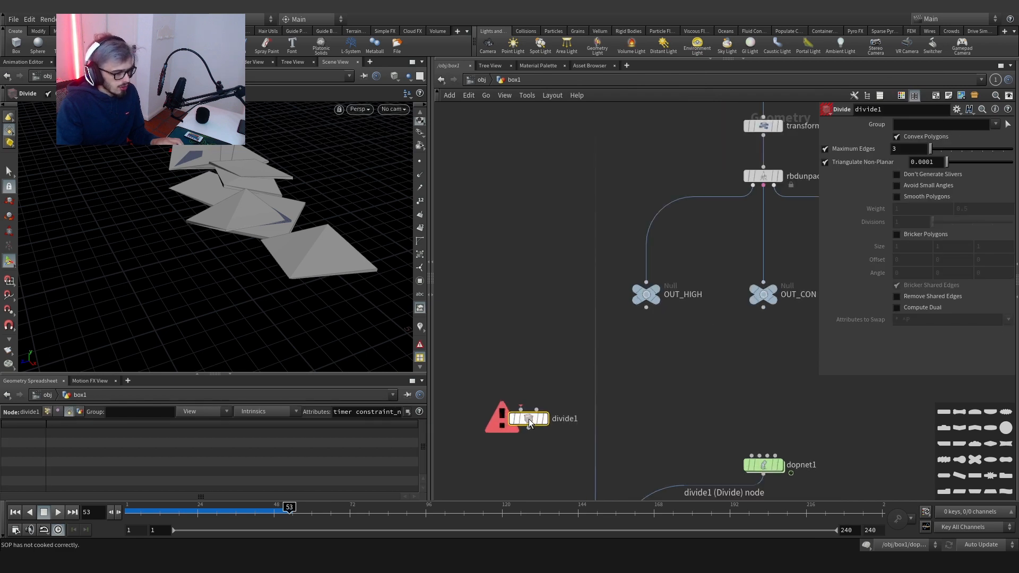
pyautogui.click(530, 413)
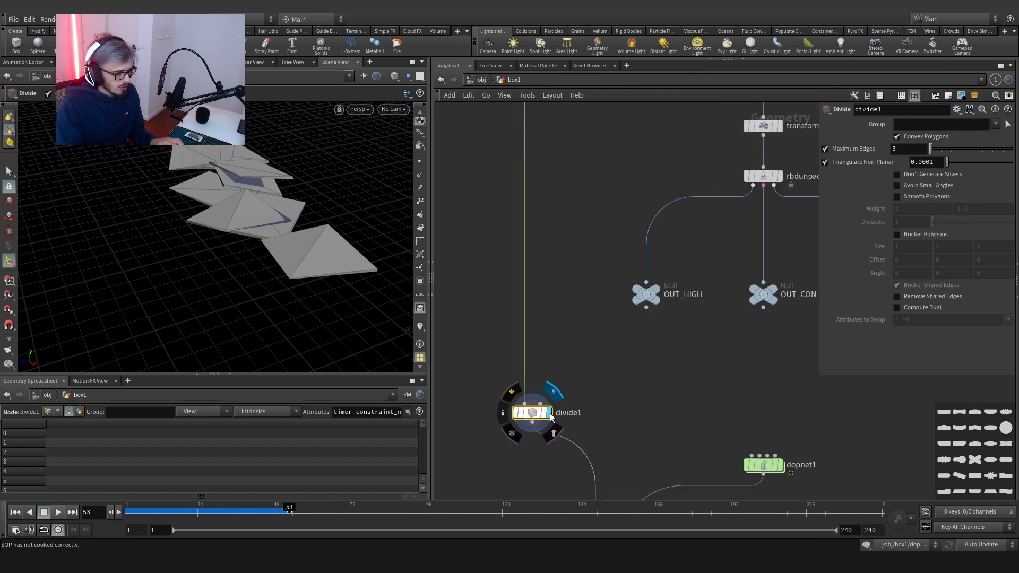
# Enable Bricker Polygons on divide1 with a size of 0.1 on all axes and disable Maximum Edges.
pyautogui.click(897, 235)
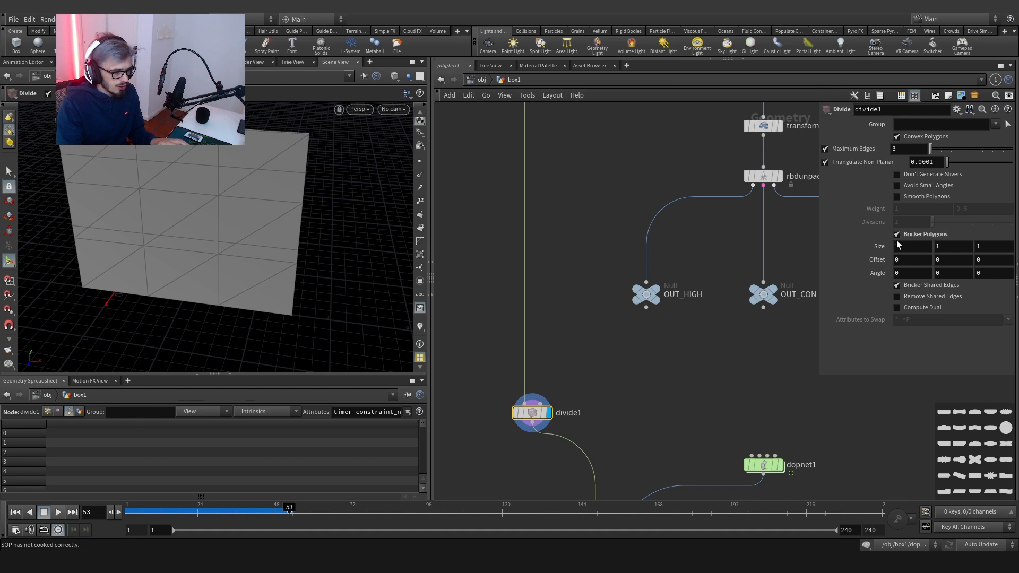
pyautogui.moveTo(879, 247); pyautogui.dragTo(864, 253, button='middle')
pyautogui.moveTo(302, 180)
pyautogui.keyDown('alt'); pyautogui.mouseDown()
pyautogui.moveTo(235, 190)
pyautogui.moveTo(297, 191)
pyautogui.mouseUp(); pyautogui.keyUp('alt')
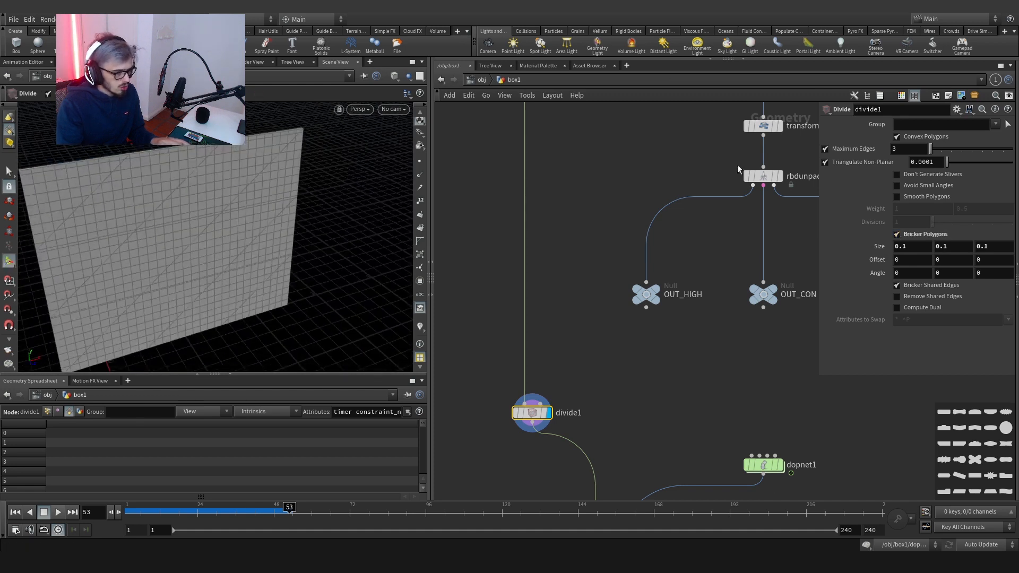
pyautogui.click(823, 151)
pyautogui.keyDown('alt'); pyautogui.moveTo(281, 260); pyautogui.dragTo(218, 224); pyautogui.keyUp('alt')
# Display rbddeformpieces1 and examine the bending of the subdivided panels at frames 53 and 44.
pyautogui.moveTo(689, 382); pyautogui.dragTo(630, 216, button='middle')
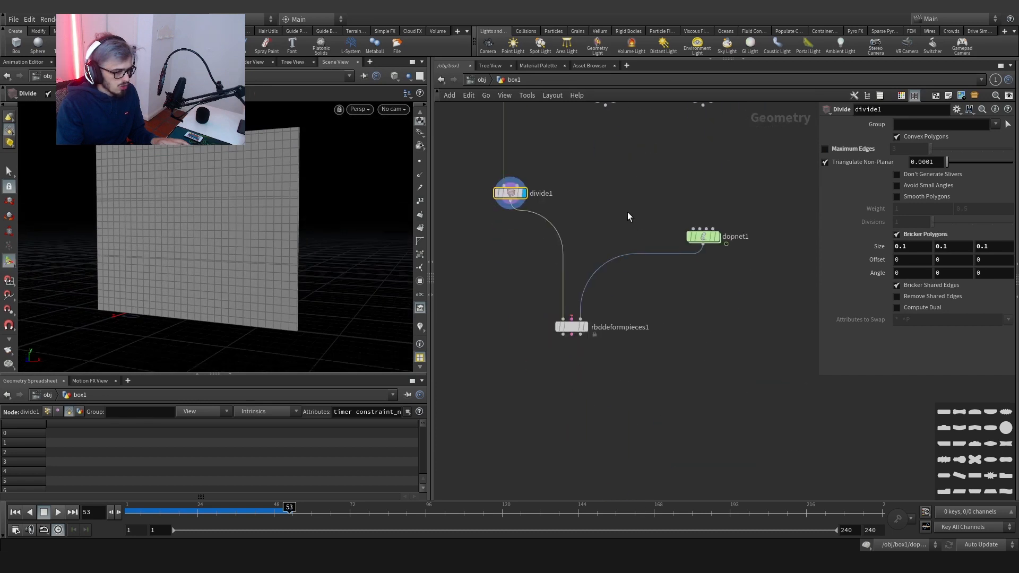
pyautogui.scroll(2, 584, 313)
pyautogui.click(585, 313)
pyautogui.click(564, 313)
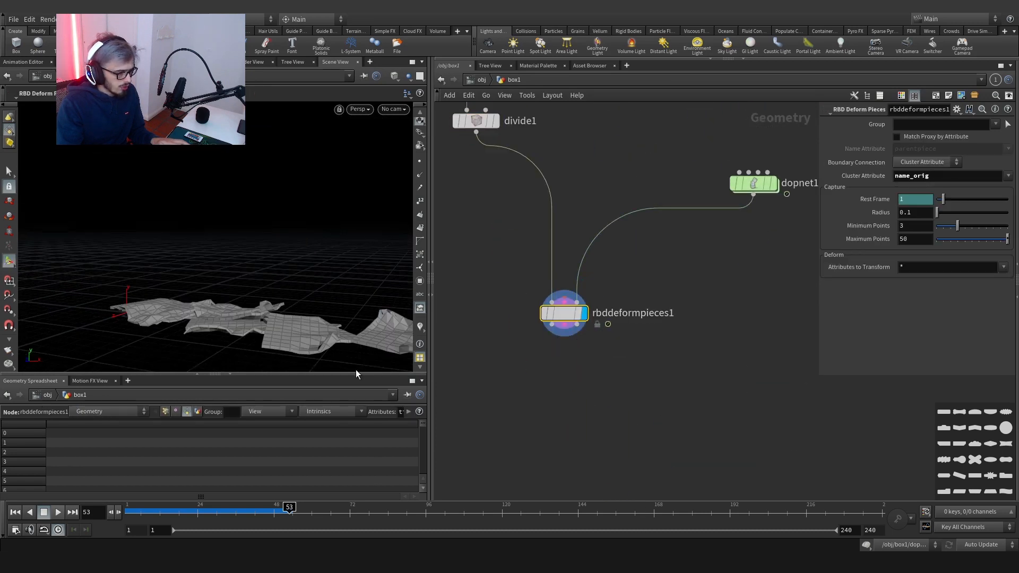
pyautogui.keyDown('alt'); pyautogui.moveTo(352, 308); pyautogui.dragTo(353, 352); pyautogui.keyUp('alt')
pyautogui.keyDown('alt'); pyautogui.moveTo(352, 352); pyautogui.dragTo(297, 287, button='middle'); pyautogui.keyUp('alt')
pyautogui.keyDown('alt'); pyautogui.moveTo(297, 287); pyautogui.dragTo(276, 283); pyautogui.keyUp('alt')
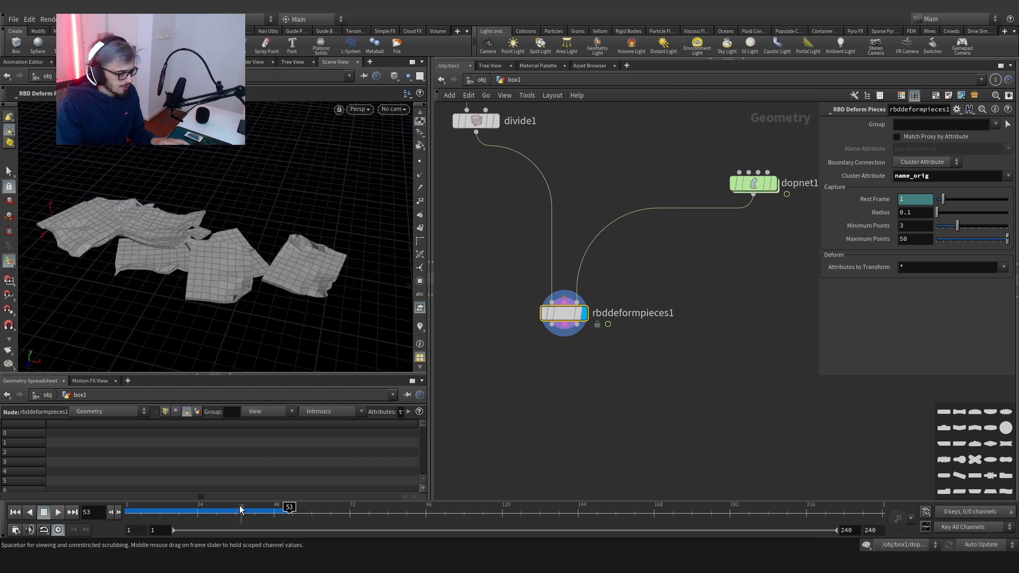
pyautogui.moveTo(240, 510); pyautogui.dragTo(261, 511)
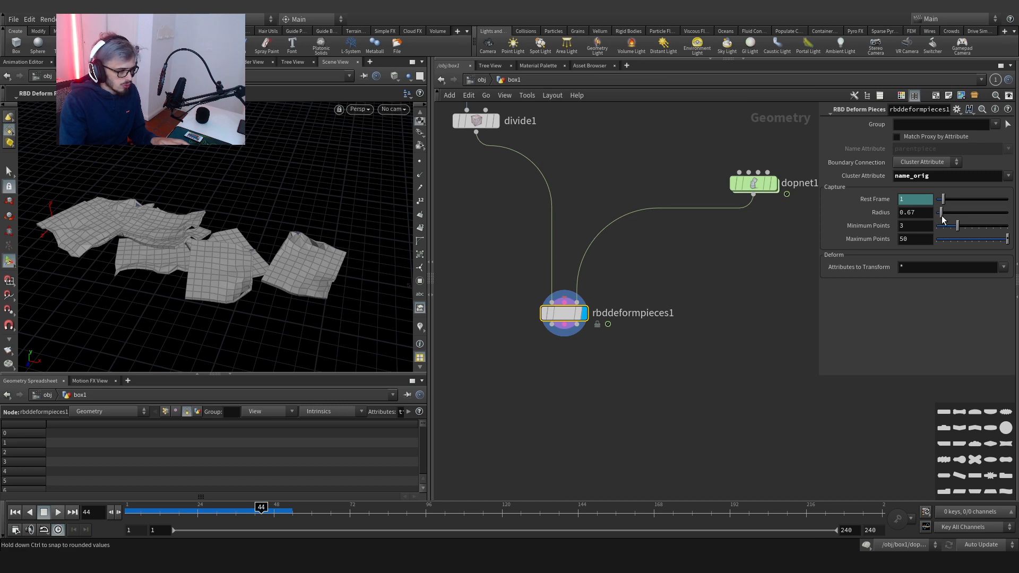
# Set the capture Radius of rbddeformpieces1 to 0.3, review the deformation across the timeline, and return to frame 1.
pyautogui.moveTo(937, 219); pyautogui.dragTo(938, 221)
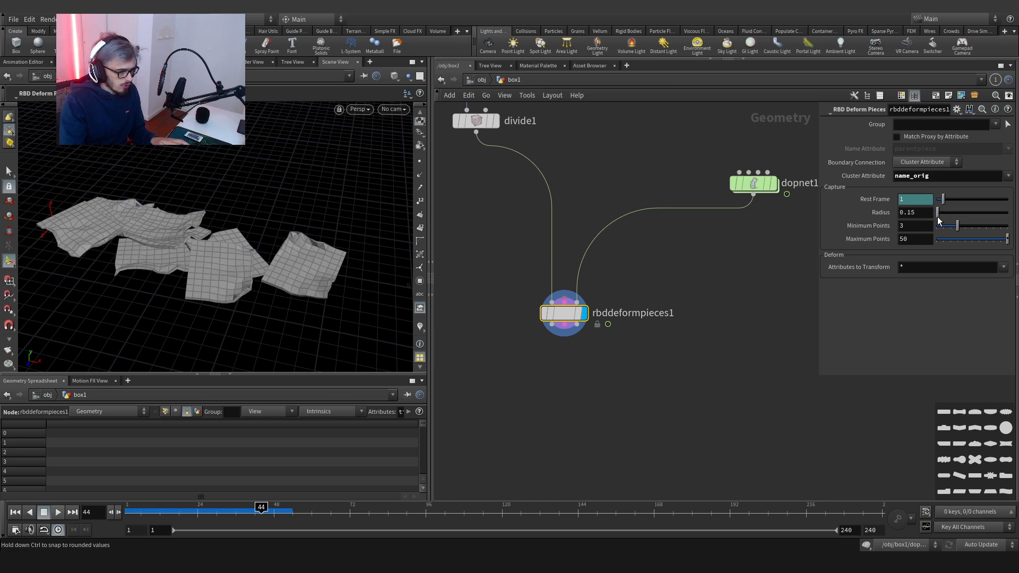
pyautogui.moveTo(334, 301); pyautogui.dragTo(395, 312)
pyautogui.moveTo(240, 510); pyautogui.dragTo(328, 510)
pyautogui.moveTo(229, 513); pyautogui.dragTo(126, 512)
pyautogui.moveTo(180, 237); pyautogui.dragTo(260, 293, button='middle')
# Add a Connect Adjacent Pieces node fed by voronoifracture1's second output, beside attribwrangle2, and display it.
pyautogui.scroll(-5, 610, 183)
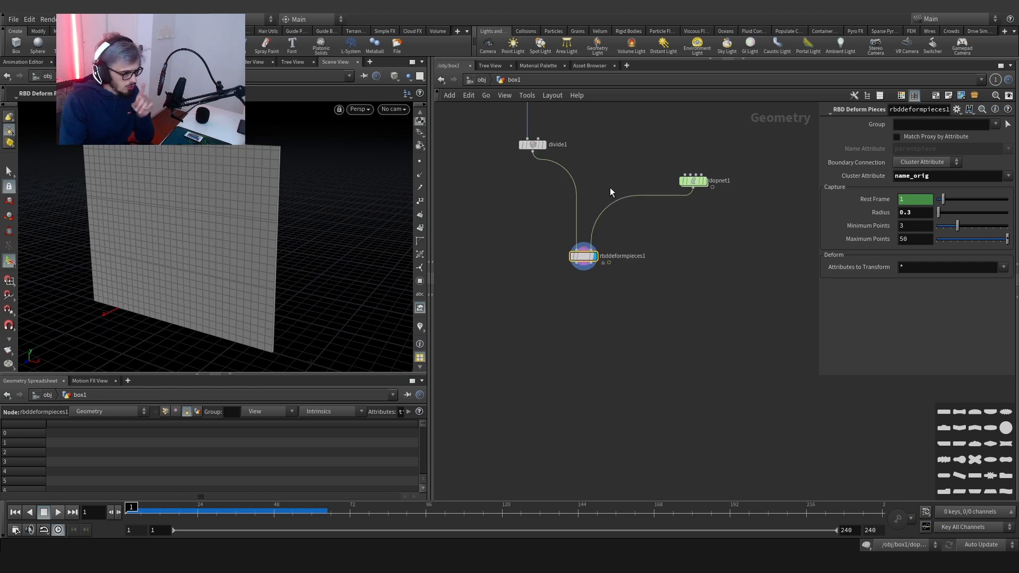
pyautogui.moveTo(624, 133); pyautogui.dragTo(597, 391, button='middle')
pyautogui.scroll(-4, 668, 274)
pyautogui.moveTo(668, 275); pyautogui.dragTo(627, 388, button='middle')
pyautogui.moveTo(671, 305); pyautogui.dragTo(644, 366, button='middle')
pyautogui.moveTo(678, 298); pyautogui.dragTo(668, 310, button='middle')
pyautogui.scroll(3, 646, 212)
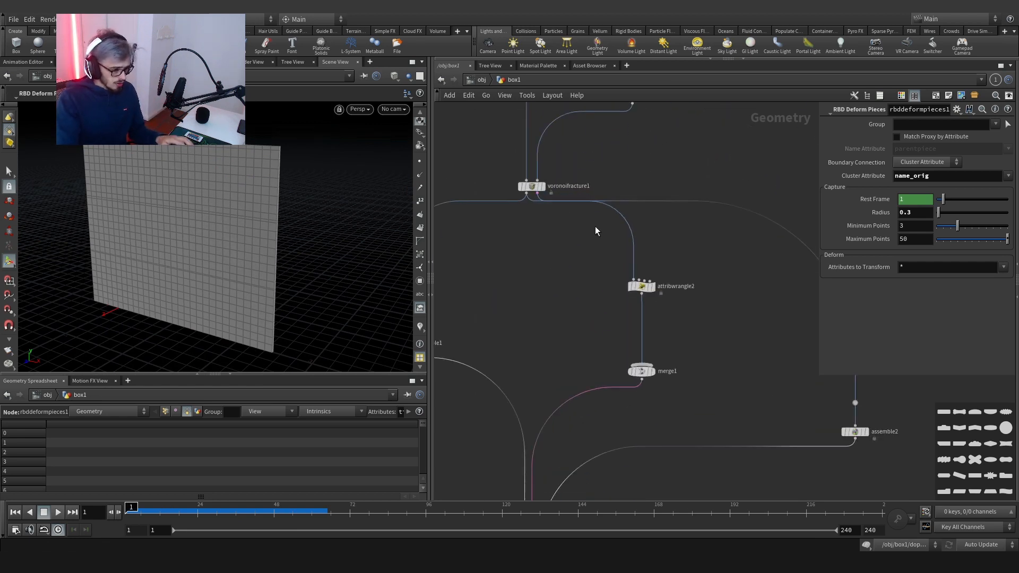
pyautogui.click(538, 193)
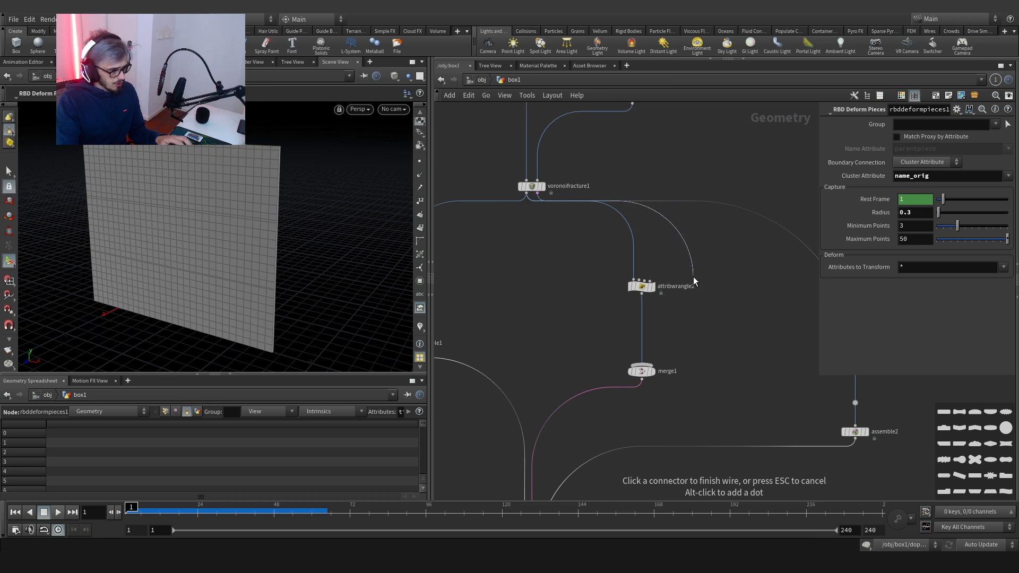
pyautogui.press('Tab')
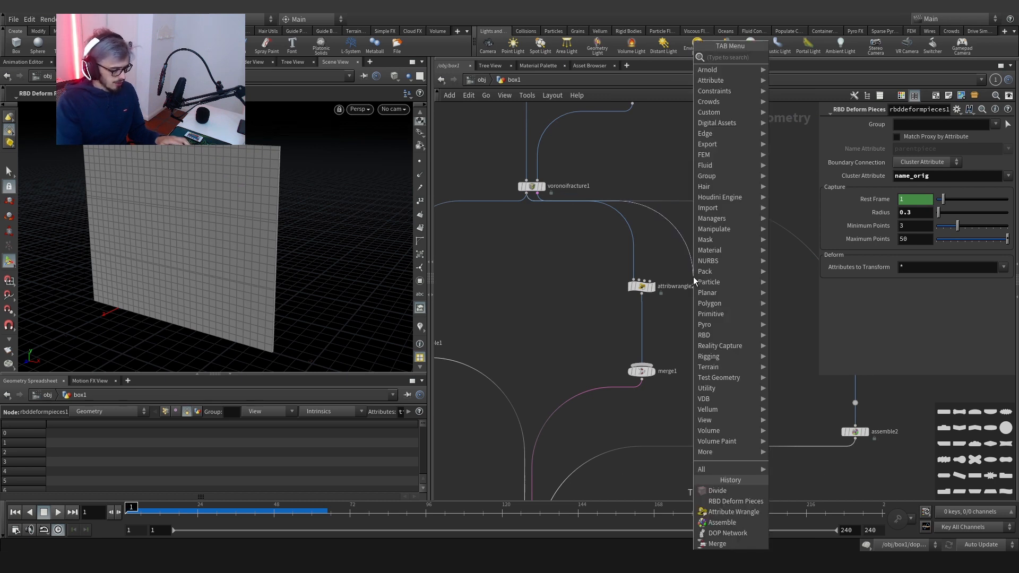
pyautogui.write('cone')
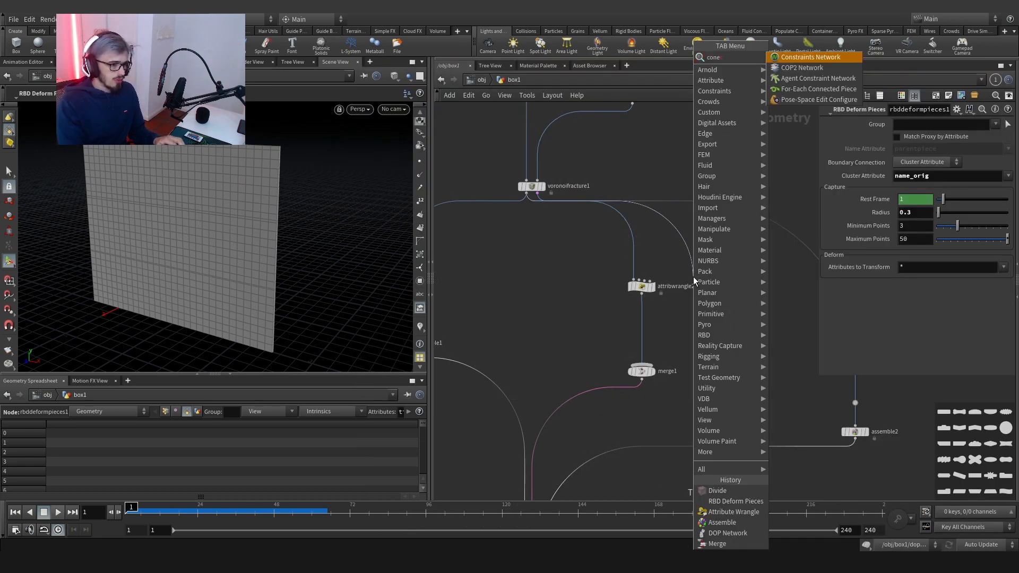
pyautogui.press('BackSpace')
pyautogui.write('ne')
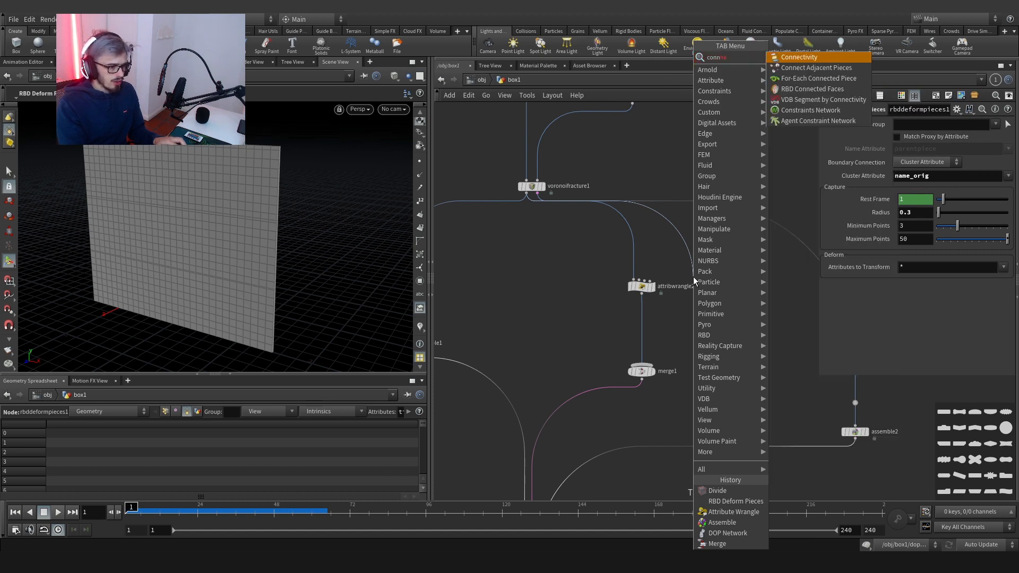
pyautogui.press('Down')
pyautogui.press('Return')
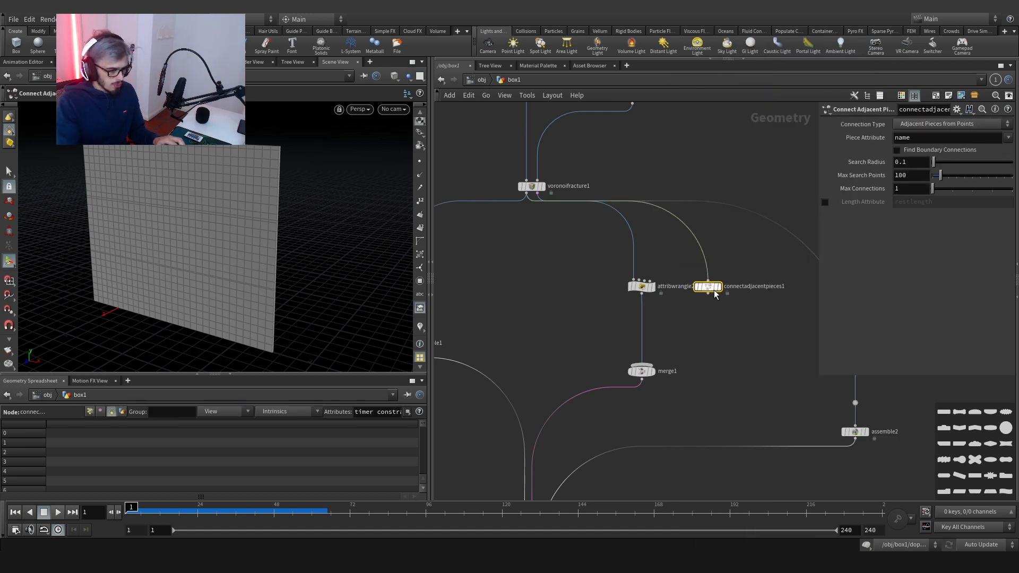
pyautogui.click(725, 297)
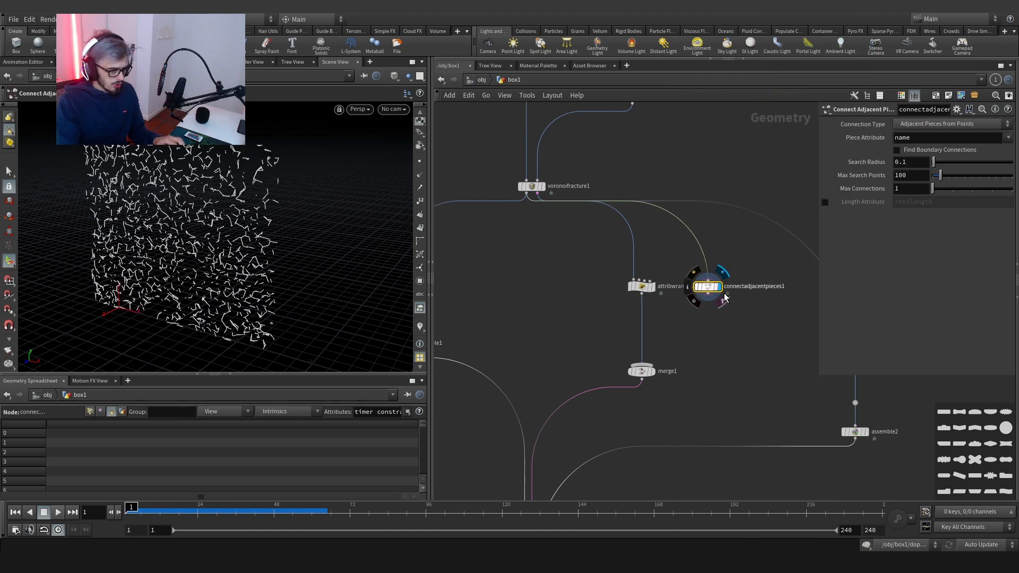
# Set the Piece Attribute of connectadjacentpieces1 to name_orig and inspect the connections along the panel borders.
pyautogui.click(1008, 137)
pyautogui.click(990, 166)
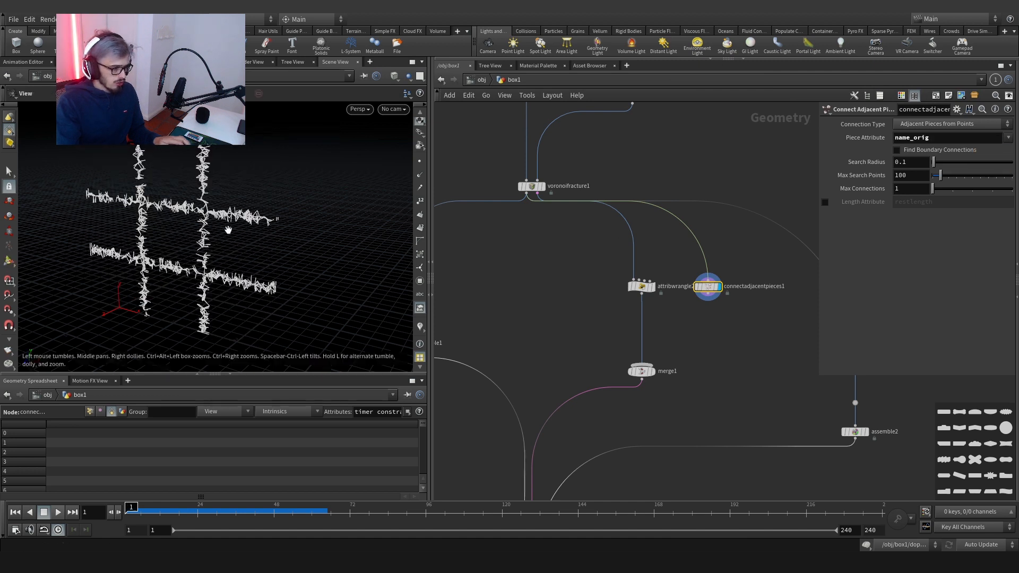
pyautogui.keyDown('alt'); pyautogui.moveTo(228, 230); pyautogui.dragTo(279, 251); pyautogui.keyUp('alt')
pyautogui.keyDown('alt'); pyautogui.moveTo(279, 251); pyautogui.dragTo(308, 226, button='middle'); pyautogui.keyUp('alt')
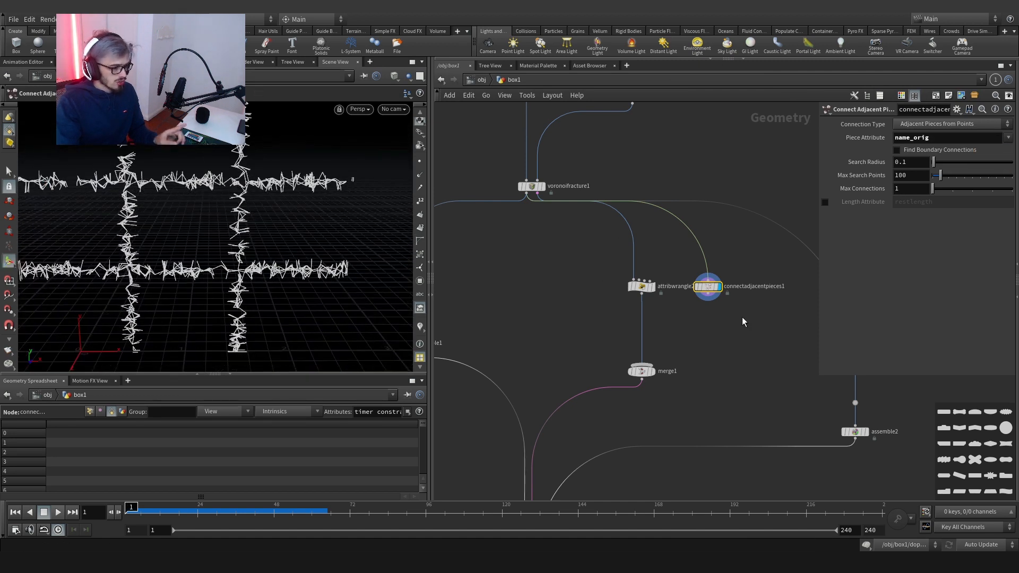
# Duplicate attribwrangle2 below connectadjacentpieces1, display the copy, and change its constraint names to GlueC and SoftC.
pyautogui.keyDown('alt'); pyautogui.moveTo(658, 292); pyautogui.dragTo(700, 320); pyautogui.keyUp('alt')
pyautogui.click(721, 328)
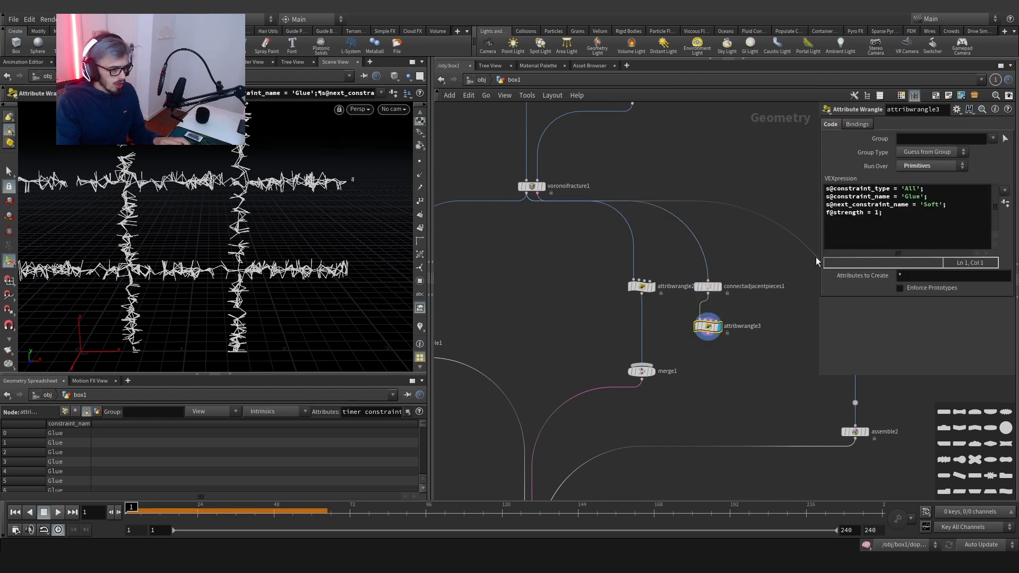
pyautogui.click(921, 196)
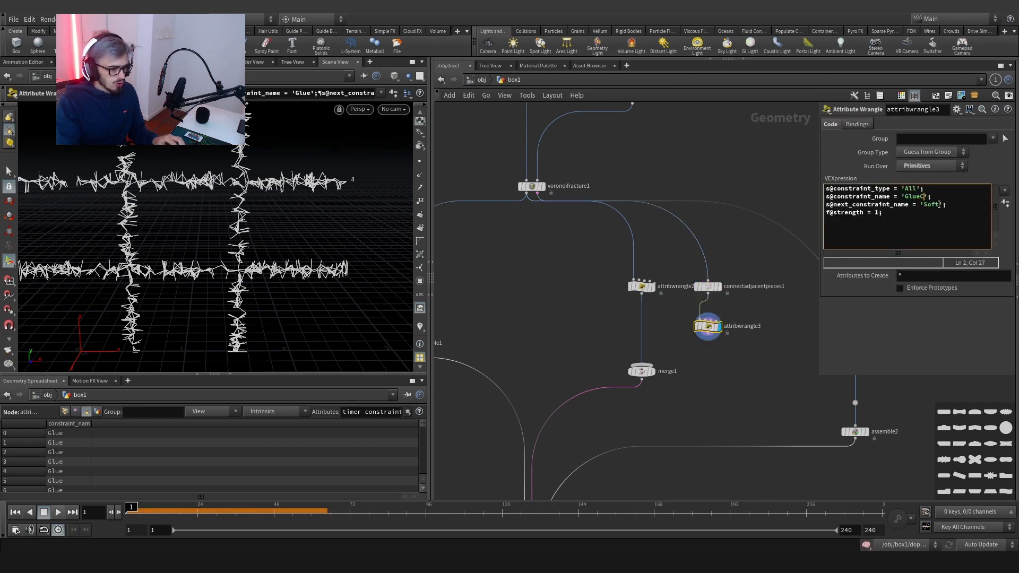
pyautogui.click(792, 370)
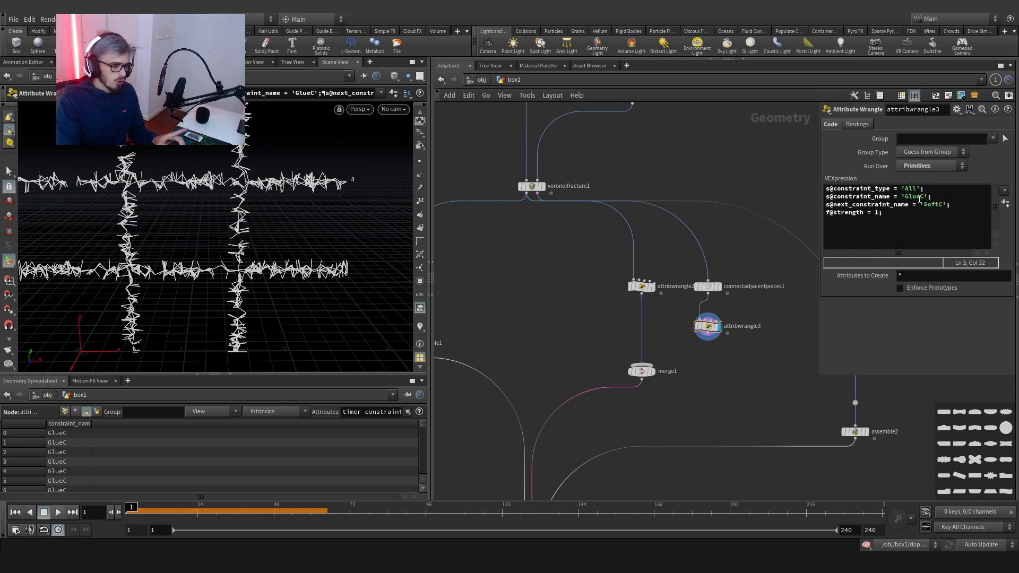
# Connect attribwrangle3 to merge1 and display the merged constraints.
pyautogui.click(711, 342)
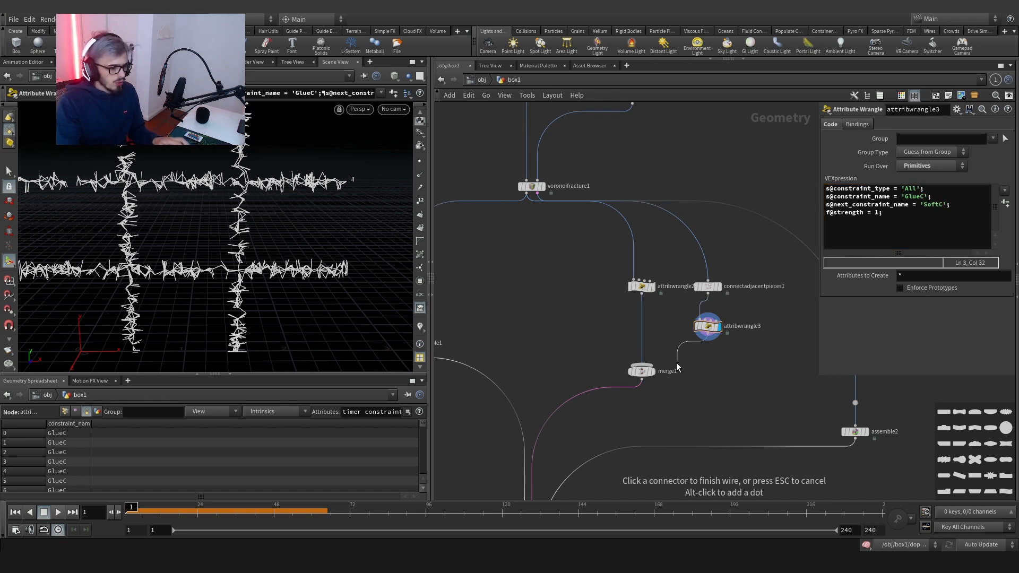
pyautogui.click(665, 366)
pyautogui.click(653, 371)
pyautogui.click(642, 371)
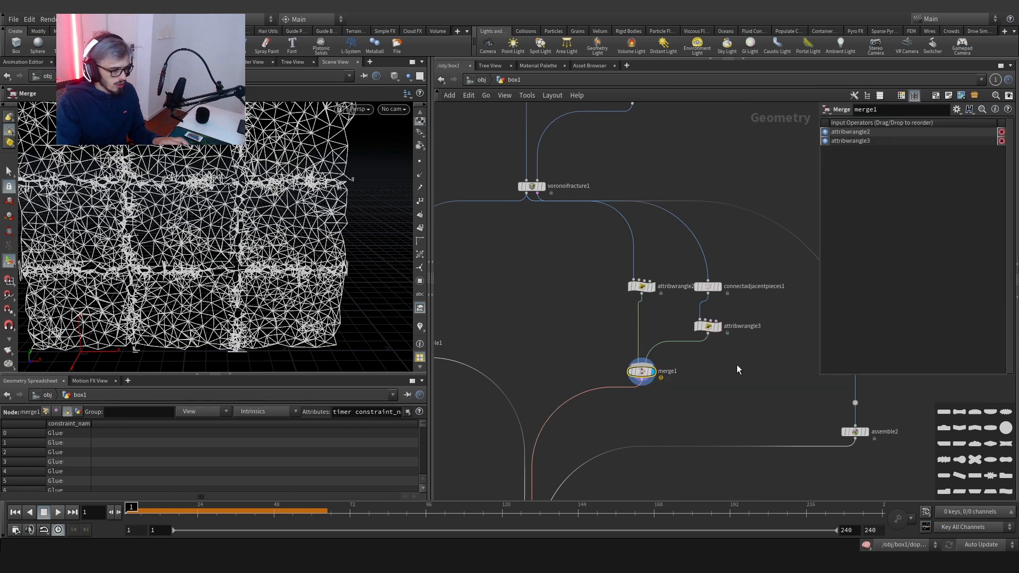
# Insert a Color node after attribwrangle3 and another after attribwrangle2, both ahead of merge1.
pyautogui.press('Tab')
pyautogui.write('col')
pyautogui.press('Return')
pyautogui.click(740, 362)
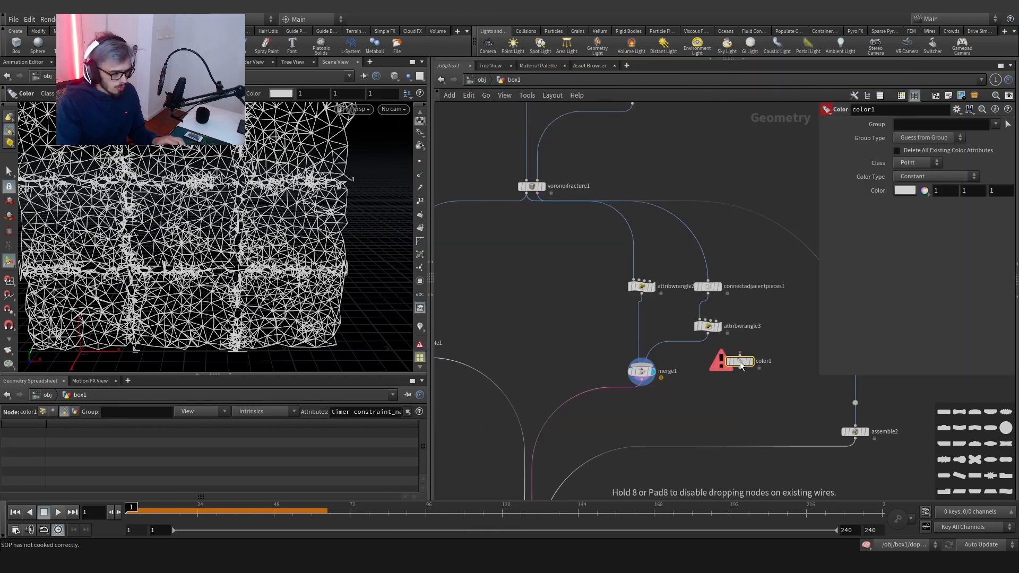
pyautogui.moveTo(740, 361); pyautogui.dragTo(648, 359)
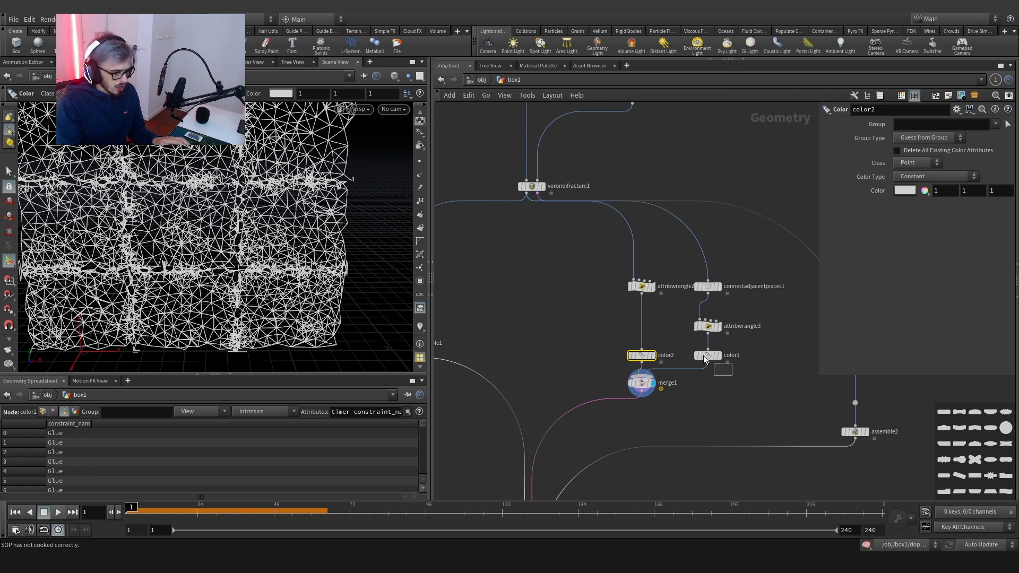
# Set the color of color1 to yellow (1, 1, 0) and view the whole constraint network.
pyautogui.click(906, 192)
pyautogui.click(852, 81)
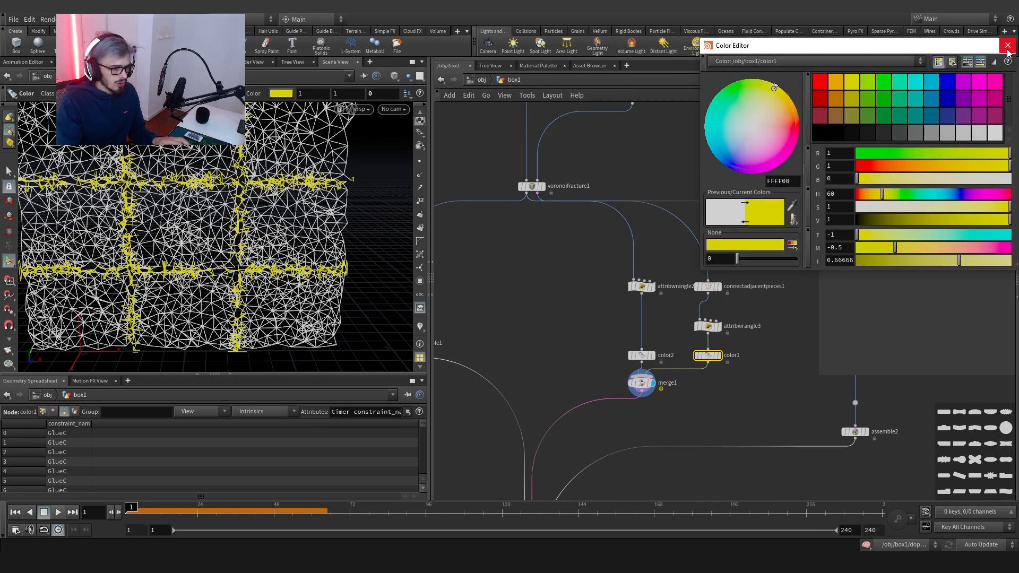
pyautogui.click(1007, 49)
pyautogui.scroll(-3, 279, 233)
pyautogui.moveTo(277, 232)
pyautogui.keyDown('alt'); pyautogui.mouseDown()
pyautogui.moveTo(191, 233)
pyautogui.moveTo(276, 233)
pyautogui.mouseUp(); pyautogui.keyUp('alt')
# Go inside the dopnet1 network below the OUT nulls.
pyautogui.scroll(-3, 599, 417)
pyautogui.moveTo(595, 417); pyautogui.dragTo(596, 282, button='middle')
pyautogui.scroll(3, 587, 383)
pyautogui.moveTo(587, 382); pyautogui.dragTo(603, 244, button='middle')
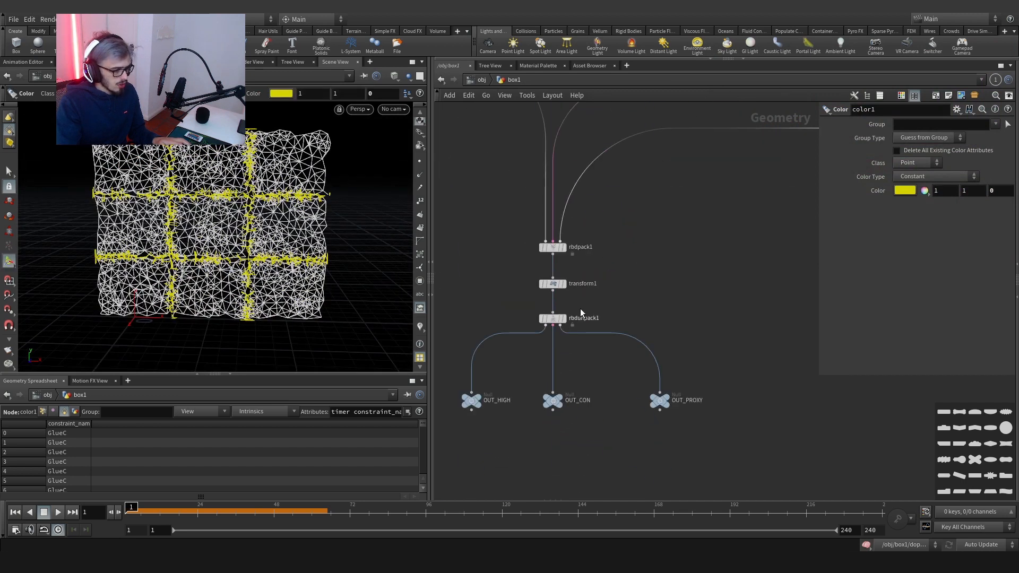
pyautogui.moveTo(603, 293); pyautogui.dragTo(491, 471, button='middle')
pyautogui.scroll(-1, 653, 366)
pyautogui.moveTo(653, 366); pyautogui.dragTo(685, 313, button='middle')
pyautogui.scroll(-2, 652, 300)
pyautogui.moveTo(572, 467); pyautogui.dragTo(589, 313, button='middle')
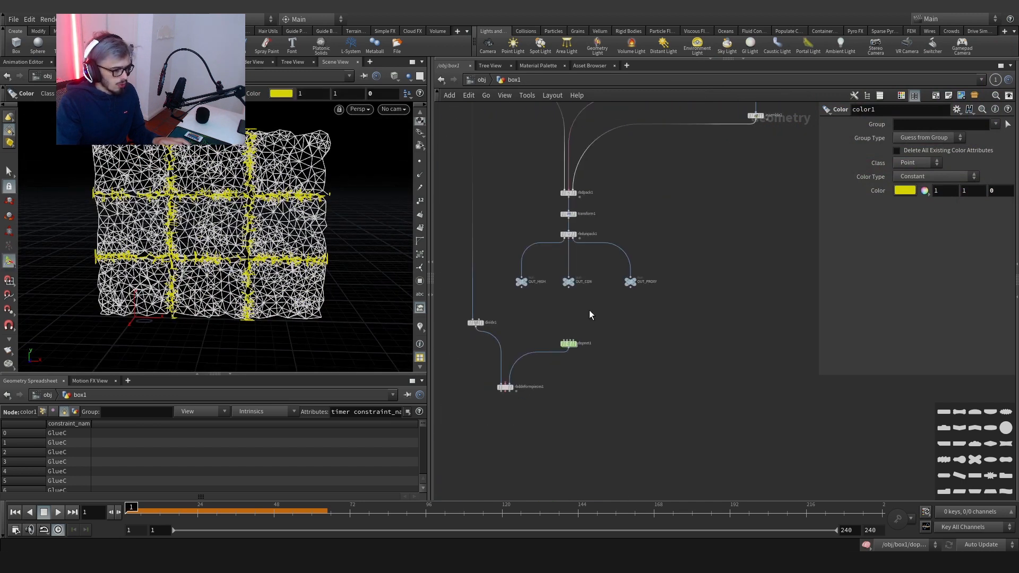
pyautogui.scroll(5, 568, 344)
pyautogui.doubleClick(579, 344)
pyautogui.scroll(-2, 586, 333)
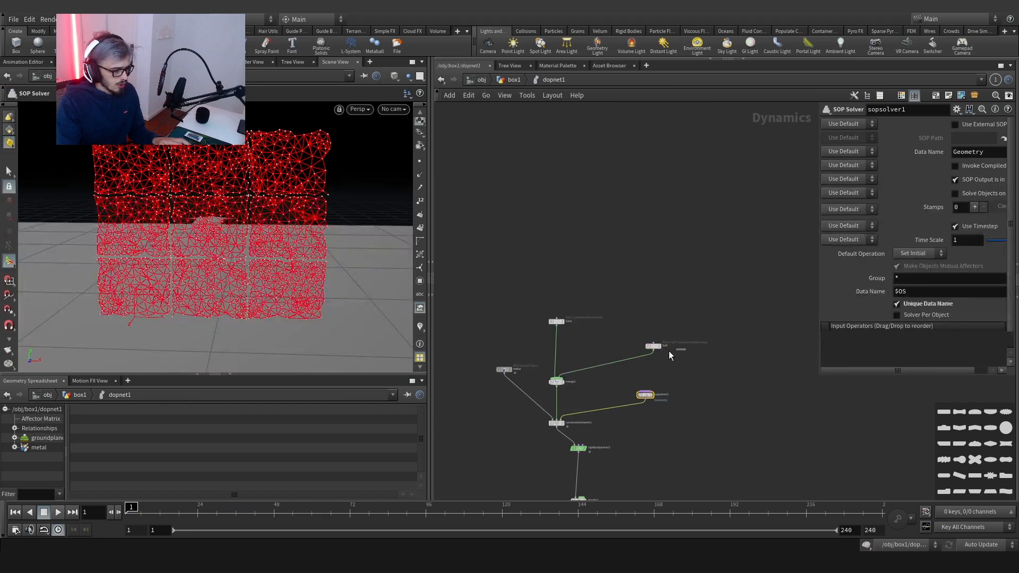
# Change the wiring style to Rounded and rearrange the Soft, Glue and merge2 nodes above constraintnetwork1.
pyautogui.moveTo(668, 352); pyautogui.dragTo(544, 314)
pyautogui.hotkey('shift', 's')
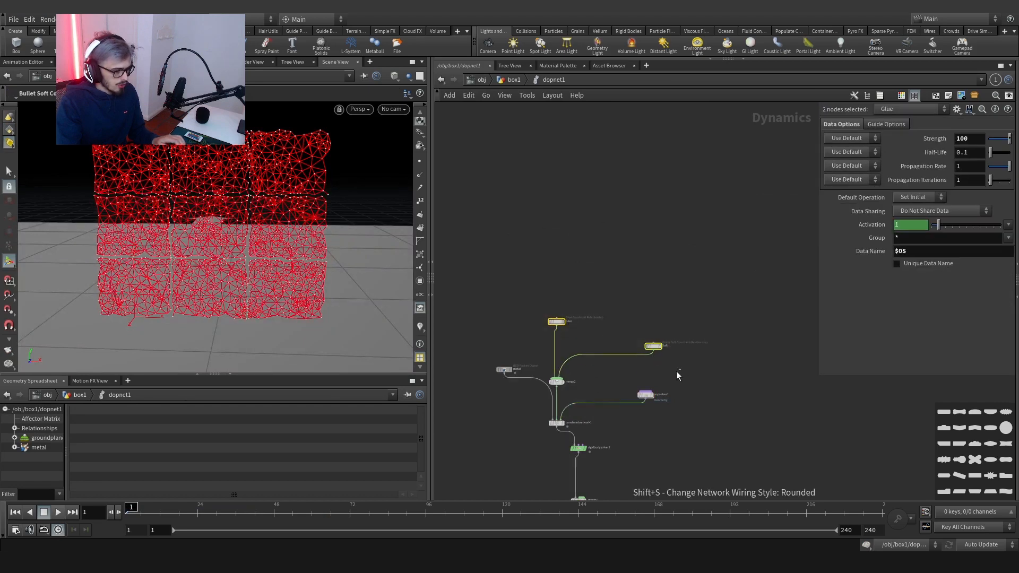
pyautogui.moveTo(663, 384); pyautogui.dragTo(585, 215)
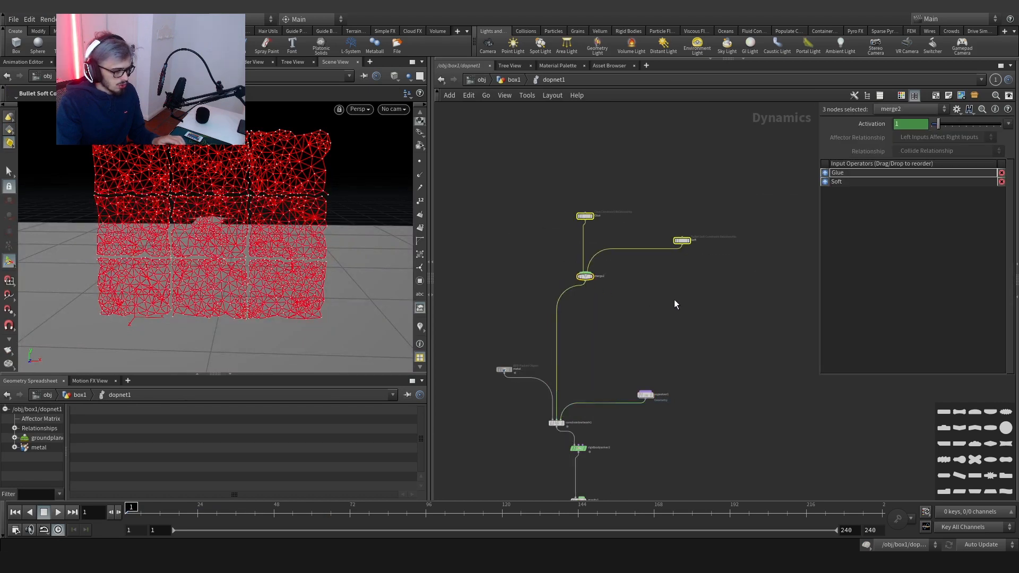
pyautogui.moveTo(733, 260); pyautogui.dragTo(559, 175)
pyautogui.moveTo(682, 245); pyautogui.dragTo(493, 253)
pyautogui.click(489, 239)
pyautogui.moveTo(589, 264); pyautogui.dragTo(491, 225)
pyautogui.scroll(4, 635, 263)
pyautogui.scroll(-4, 664, 291)
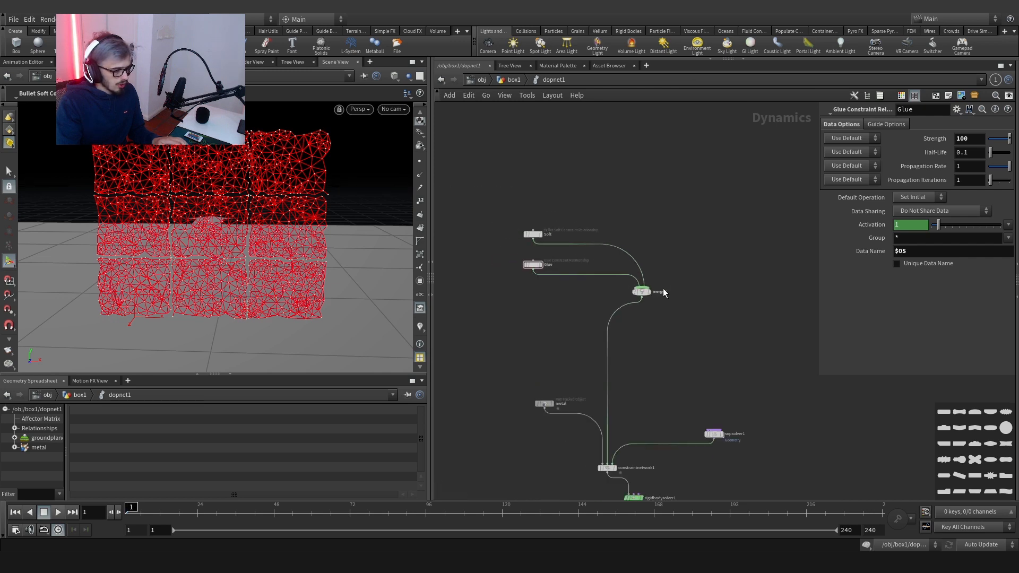
pyautogui.moveTo(639, 299); pyautogui.dragTo(613, 306)
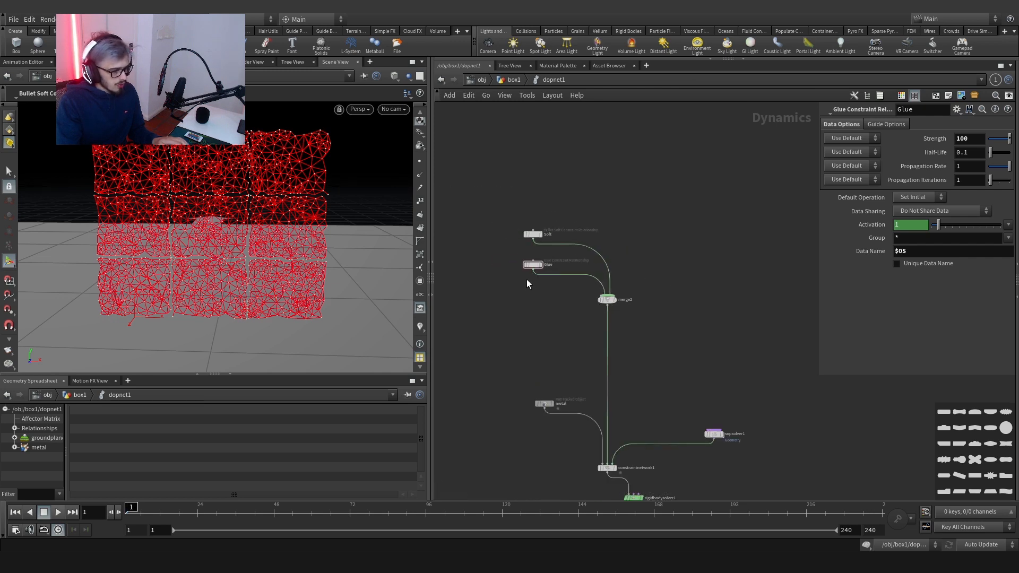
# Duplicate the Soft and Glue constraint nodes, connect the copies to merge2, and rename them SoftC and GlueC.
pyautogui.moveTo(556, 215); pyautogui.dragTo(554, 311)
pyautogui.scroll(3, 680, 274)
pyautogui.click(692, 267)
pyautogui.press('Escape')
pyautogui.click(725, 259)
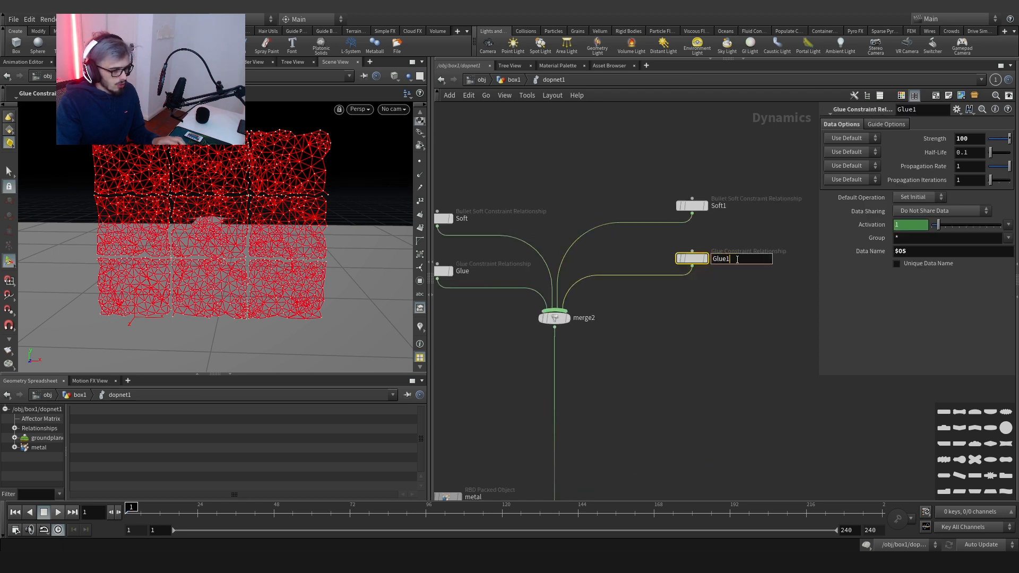
pyautogui.doubleClick(717, 206)
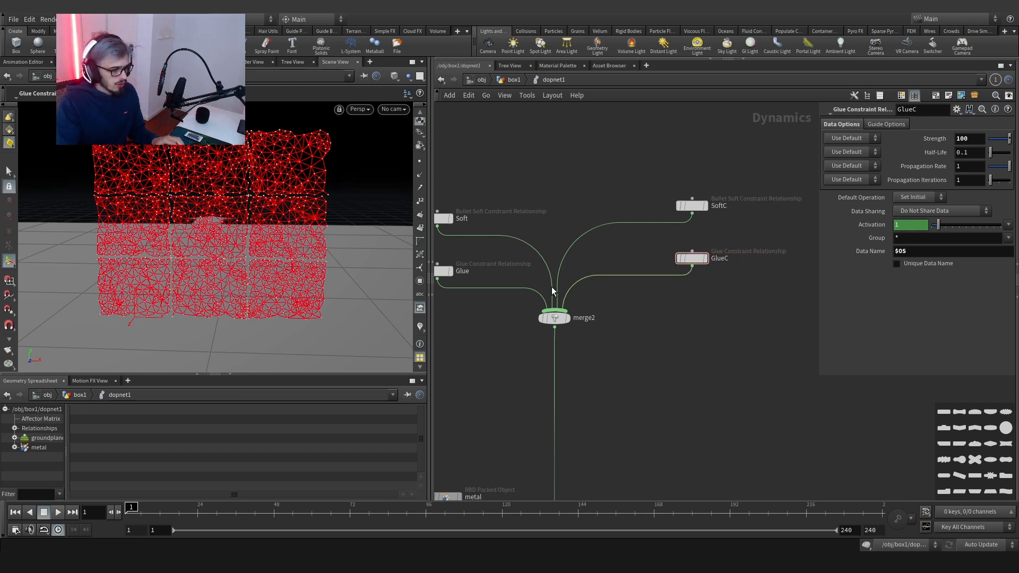
# Check the guide options of Glue and Soft, and set GlueC's guide color to yellow (1, 1, 0).
pyautogui.moveTo(552, 286); pyautogui.dragTo(607, 319, button='middle')
pyautogui.moveTo(593, 348); pyautogui.dragTo(511, 267)
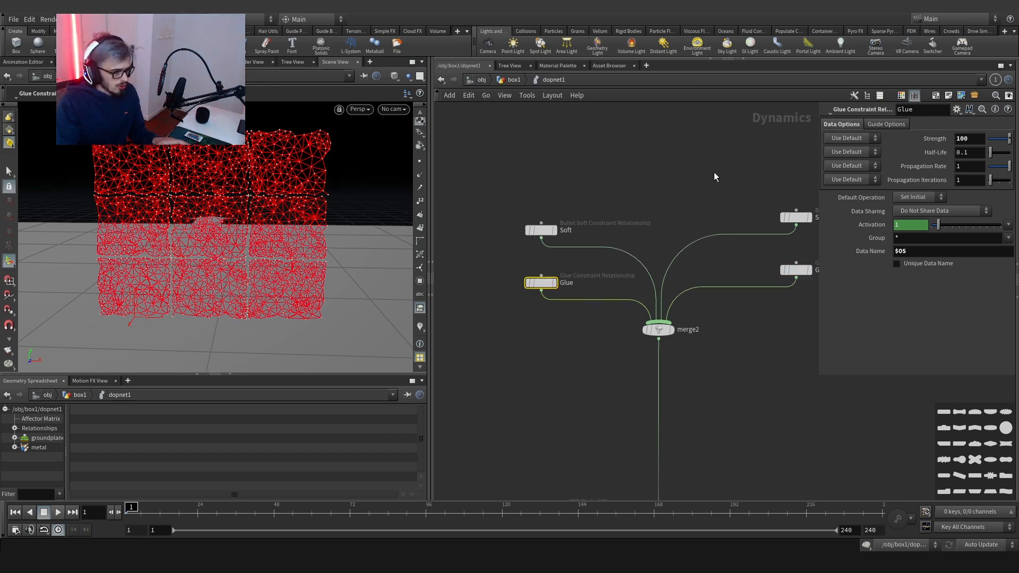
pyautogui.click(870, 126)
pyautogui.moveTo(622, 190); pyautogui.dragTo(510, 248)
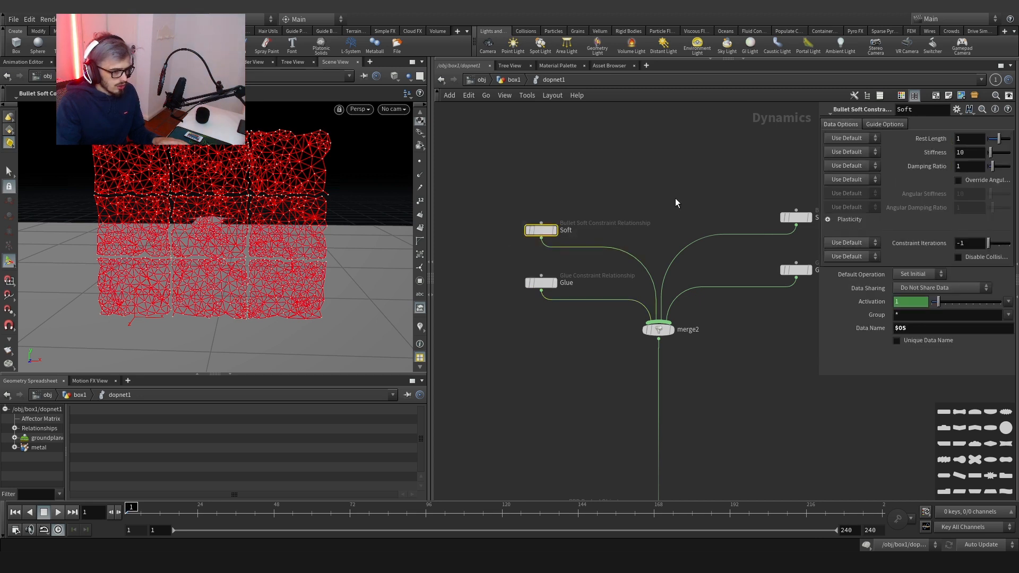
pyautogui.click(863, 128)
pyautogui.moveTo(836, 319); pyautogui.dragTo(666, 351, button='middle')
pyautogui.click(626, 302)
pyautogui.click(902, 124)
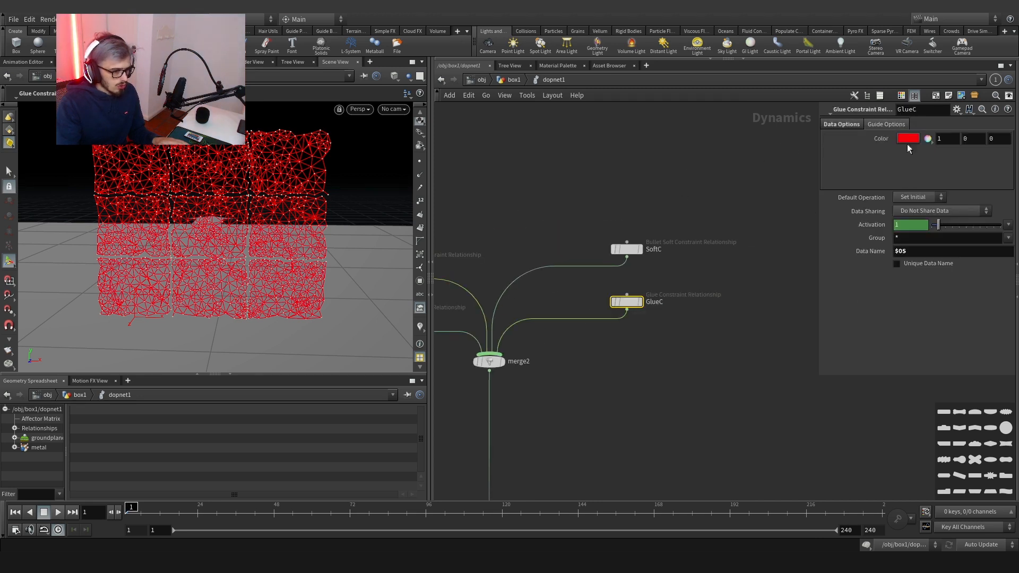
pyautogui.click(907, 139)
pyautogui.click(851, 84)
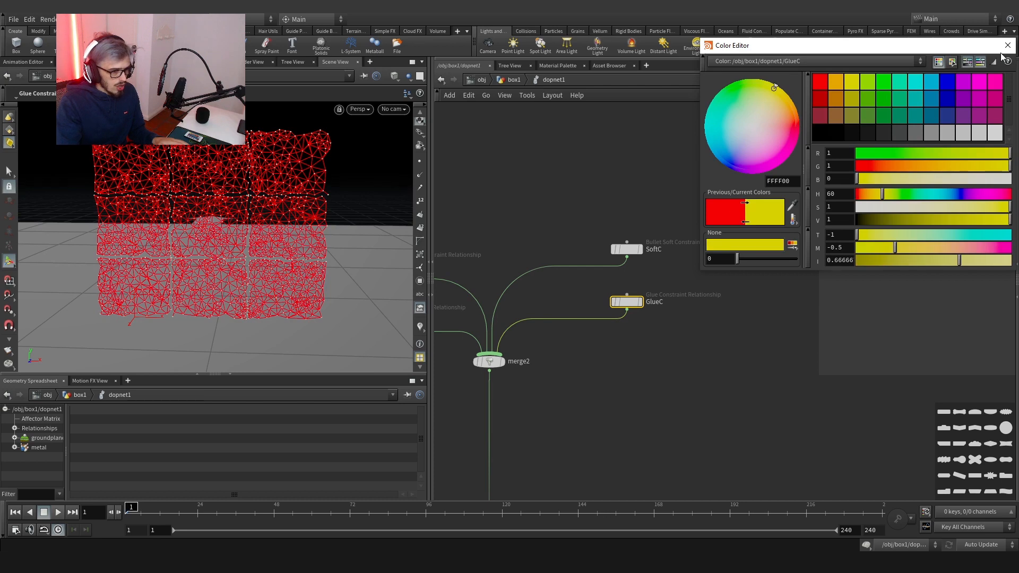
pyautogui.click(1007, 45)
# Set SoftC's guide color to cyan (0, 1, 1).
pyautogui.click(626, 249)
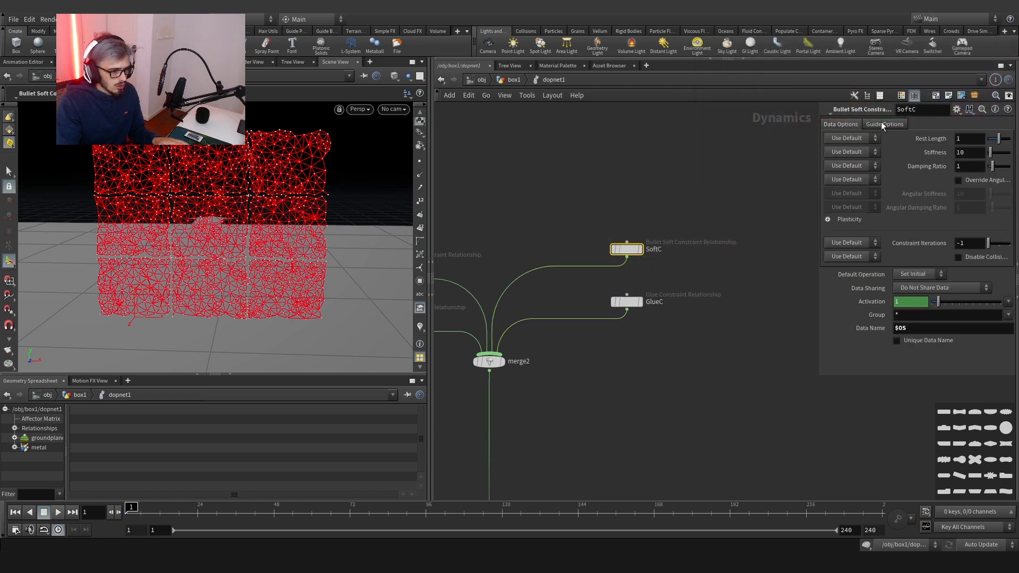
pyautogui.click(884, 125)
pyautogui.click(907, 139)
pyautogui.click(915, 81)
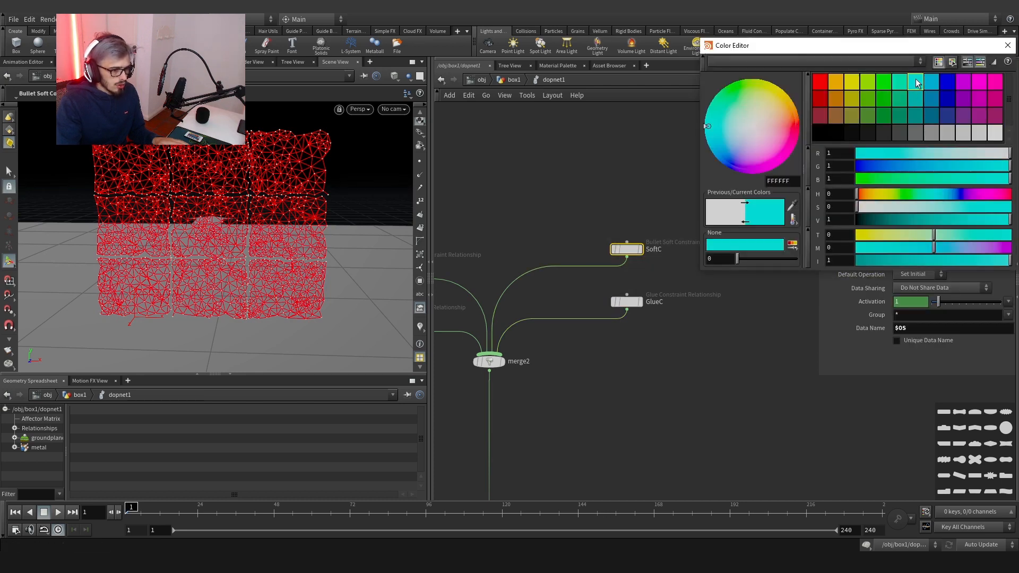
pyautogui.click(1007, 45)
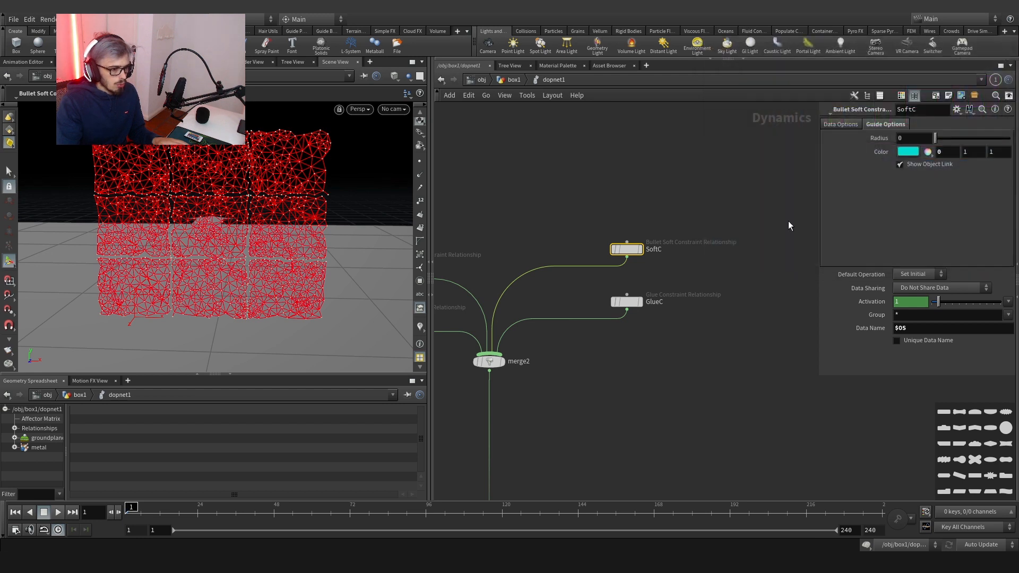
# Examine the GlueC node in dopnet1 and the attribwrangle3, connectadjacentpieces1 and merge1 nodes in box1 for the cluster constraint setup.
pyautogui.press('h')
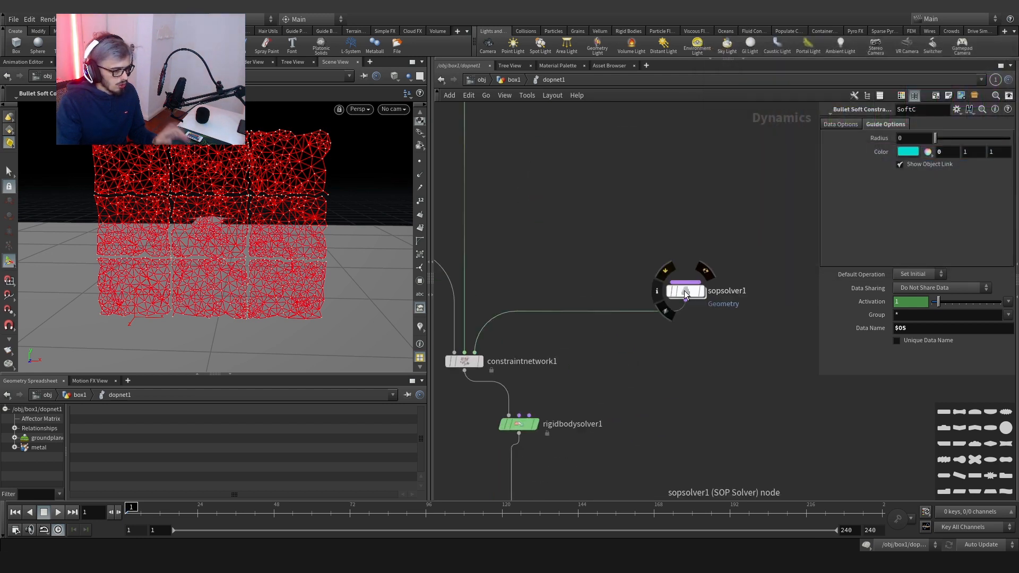
pyautogui.scroll(-5, 591, 345)
pyautogui.moveTo(588, 337); pyautogui.dragTo(589, 365, button='middle')
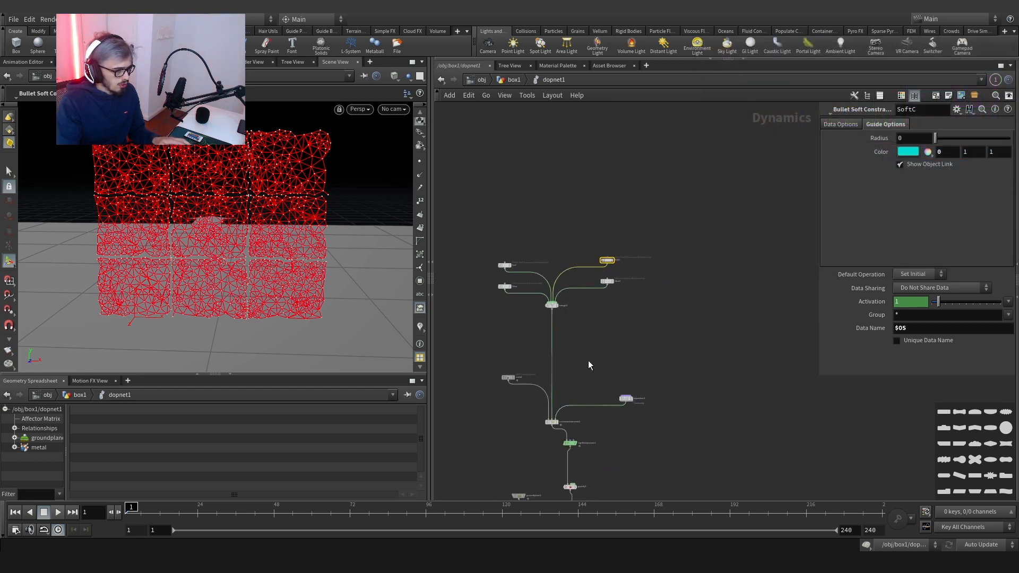
pyautogui.scroll(4, 596, 282)
pyautogui.click(620, 281)
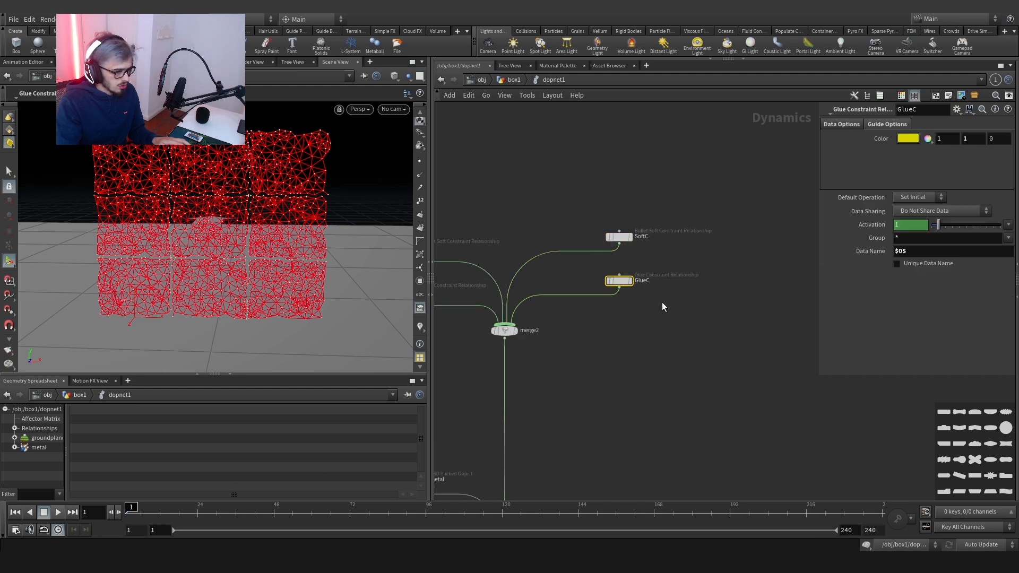
pyautogui.click(507, 79)
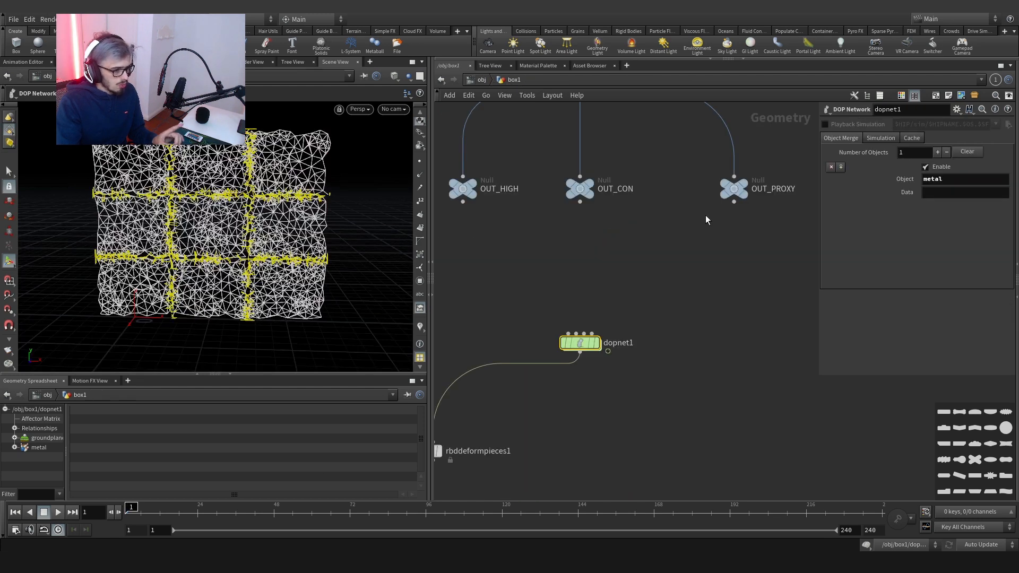
pyautogui.moveTo(665, 260); pyautogui.dragTo(643, 380, button='middle')
pyautogui.moveTo(667, 239); pyautogui.dragTo(646, 375, button='middle')
pyautogui.scroll(3, 712, 250)
pyautogui.scroll(-2, 759, 223)
pyautogui.click(736, 198)
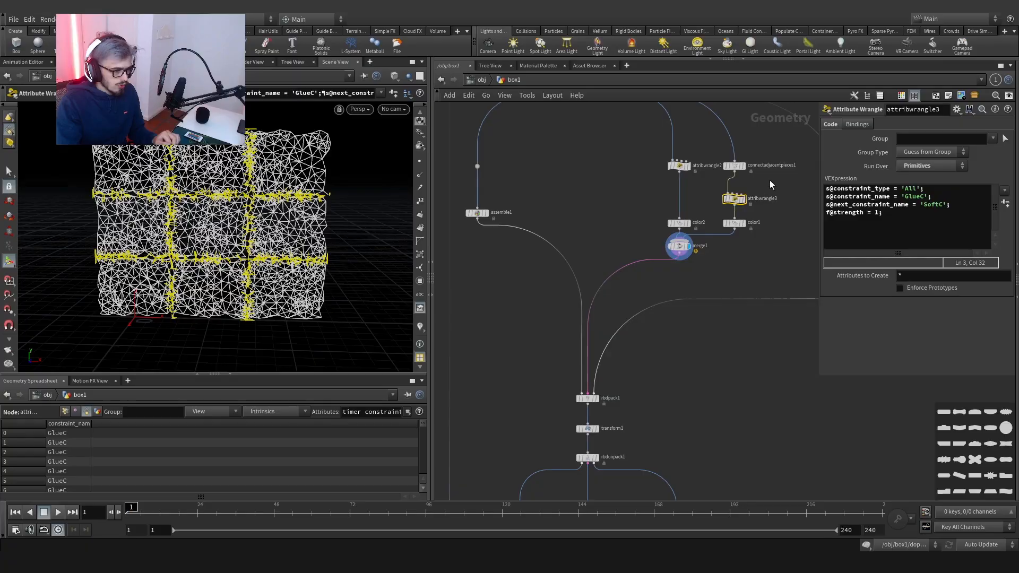
pyautogui.click(739, 166)
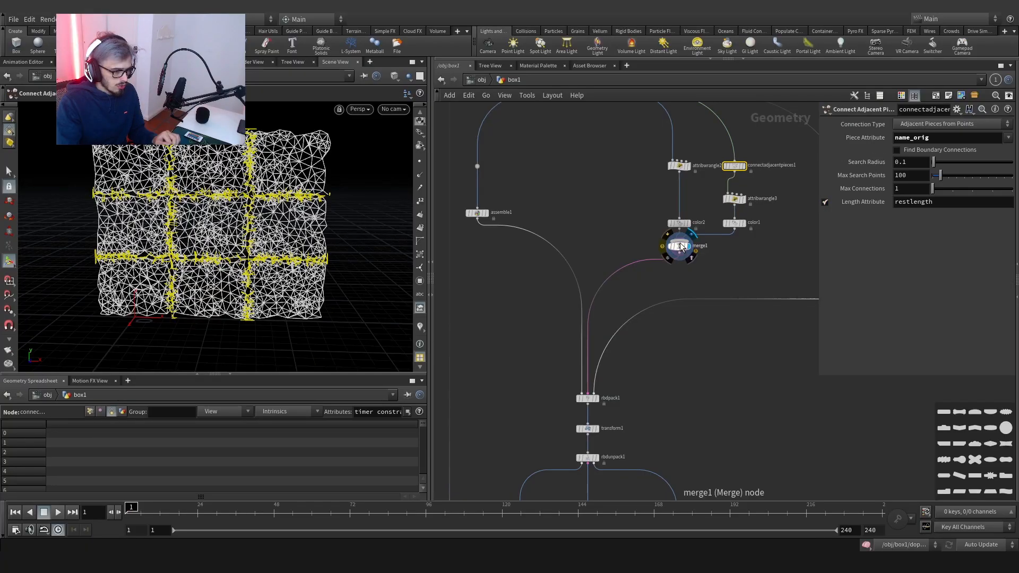
pyautogui.middleClick(681, 247)
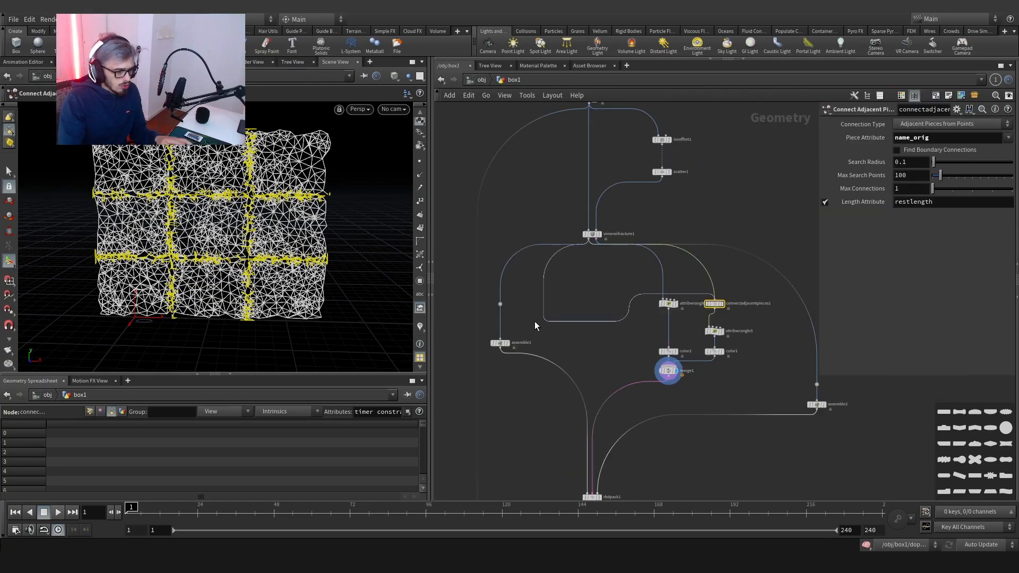
# Rewire connectadjacentpieces1's input to the output of assemble1 and display connectadjacentpieces1.
pyautogui.moveTo(534, 320); pyautogui.dragTo(504, 329)
pyautogui.scroll(3, 722, 305)
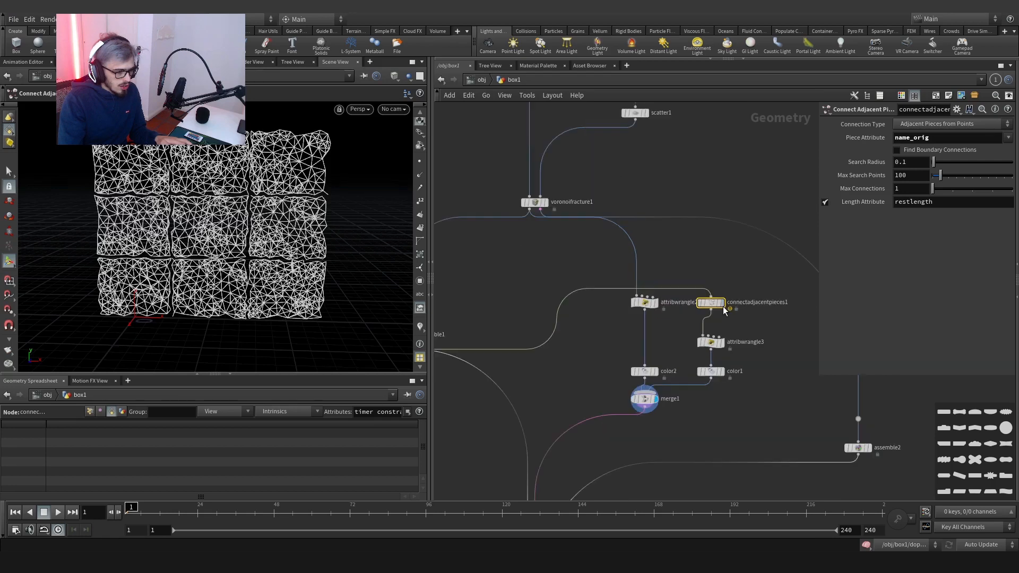
pyautogui.click(722, 304)
pyautogui.scroll(-4, 613, 310)
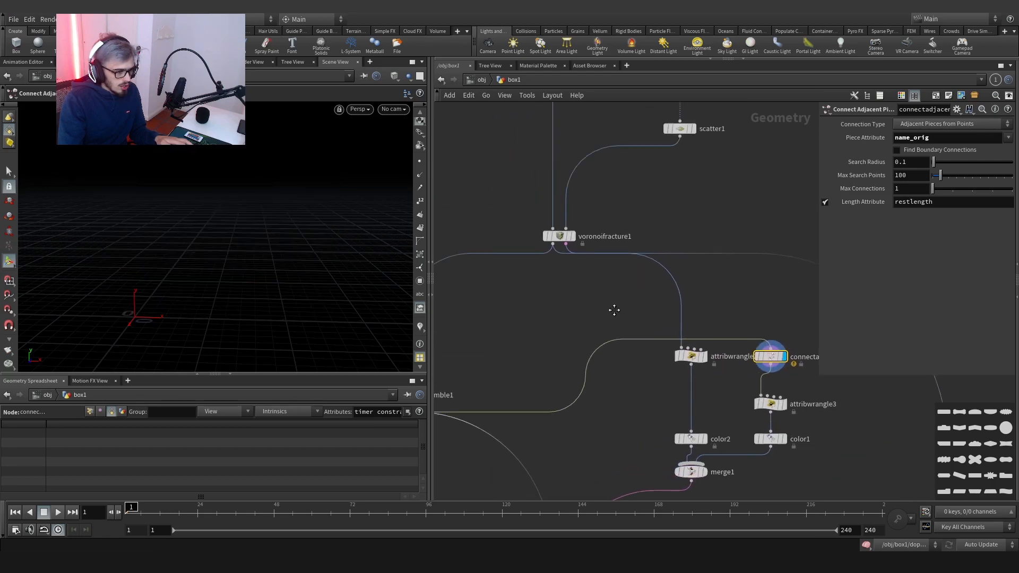
pyautogui.scroll(3, 613, 310)
pyautogui.scroll(-2, 613, 310)
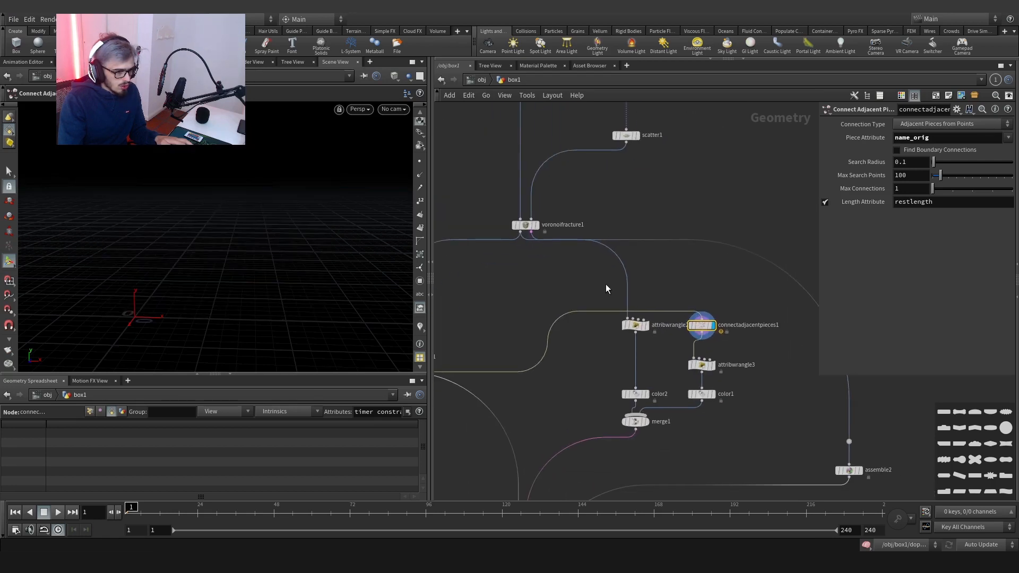
# Set assemble1's Transfer Attributes to name_orig.
pyautogui.click(492, 338)
pyautogui.click(1008, 234)
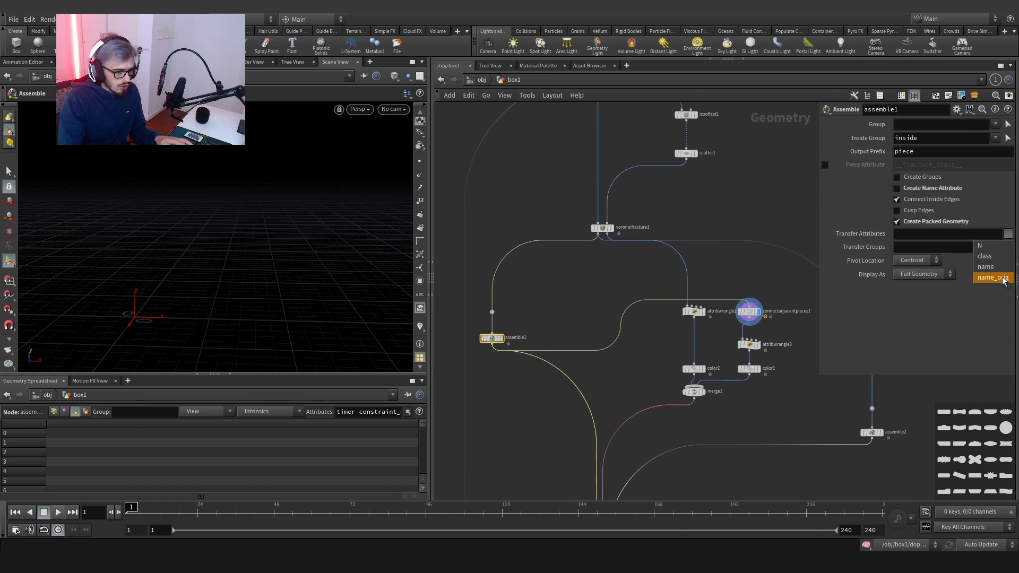
pyautogui.click(1003, 278)
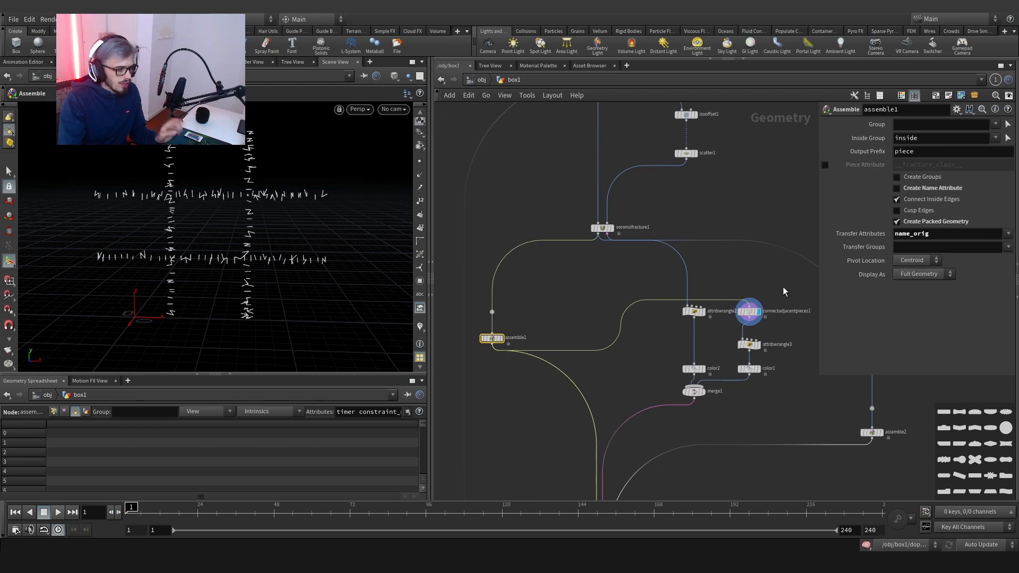
pyautogui.moveTo(750, 280); pyautogui.dragTo(711, 284, button='middle')
pyautogui.scroll(2, 711, 288)
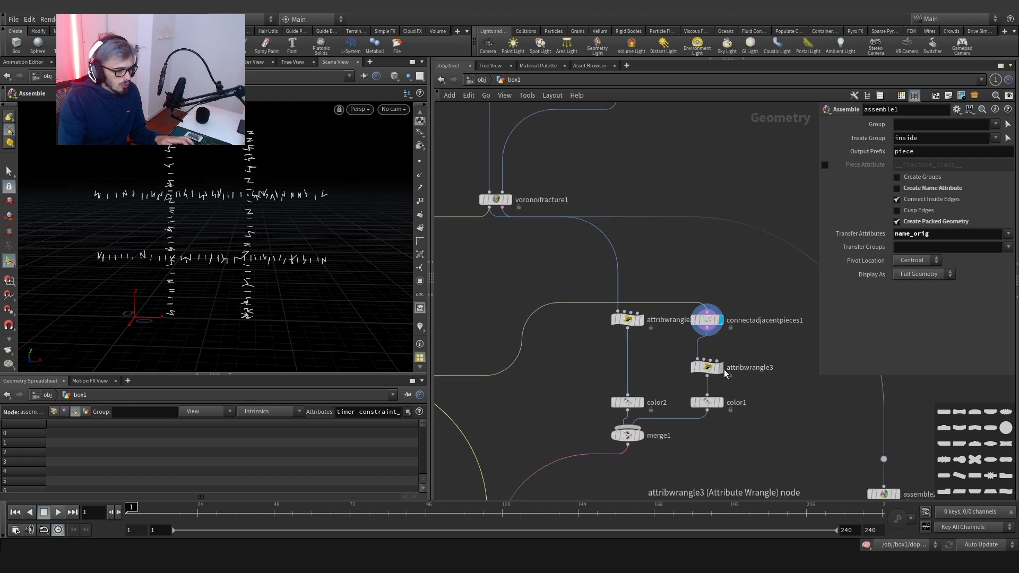
# Display merge1 with both constraint sets and go back inside dopnet1.
pyautogui.click(707, 367)
pyautogui.click(629, 436)
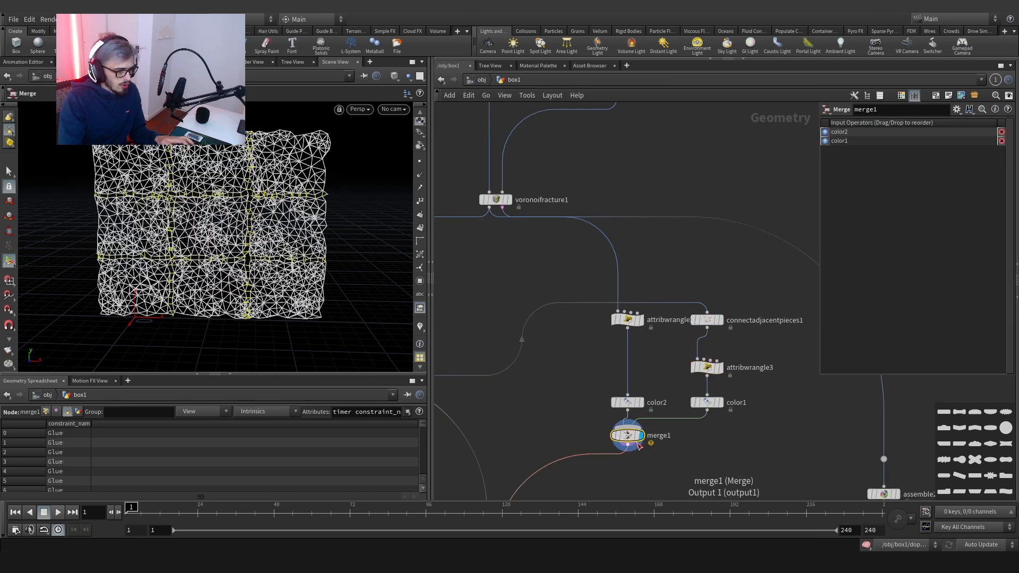
pyautogui.scroll(-2, 632, 440)
pyautogui.moveTo(645, 438); pyautogui.dragTo(656, 223, button='middle')
pyautogui.moveTo(599, 408); pyautogui.dragTo(644, 270, button='middle')
pyautogui.click(603, 448)
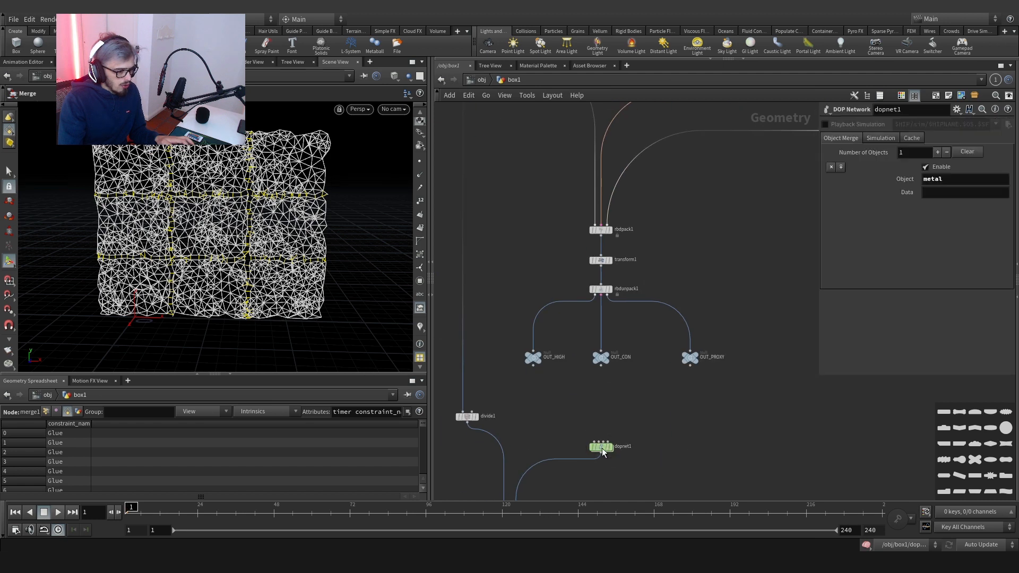
pyautogui.doubleClick(602, 448)
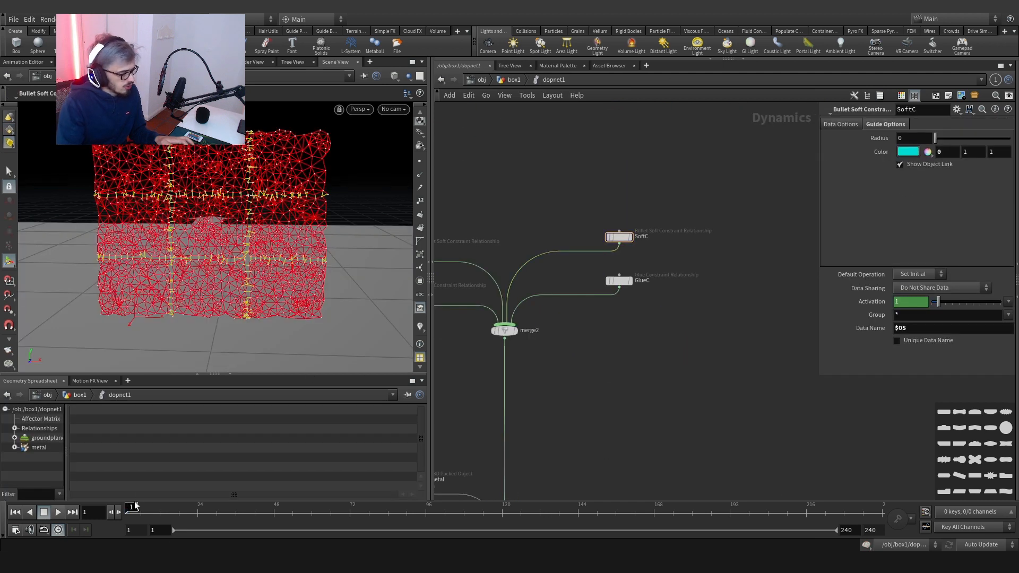
# Inside sopsolver1, duplicate the soft wrangle, wire the copy after soft and rename it softC.
pyautogui.moveTo(135, 506)
pyautogui.mouseDown()
pyautogui.moveTo(162, 506)
pyautogui.moveTo(110, 513)
pyautogui.moveTo(208, 516)
pyautogui.moveTo(98, 508)
pyautogui.mouseUp()
pyautogui.scroll(4, 229, 307)
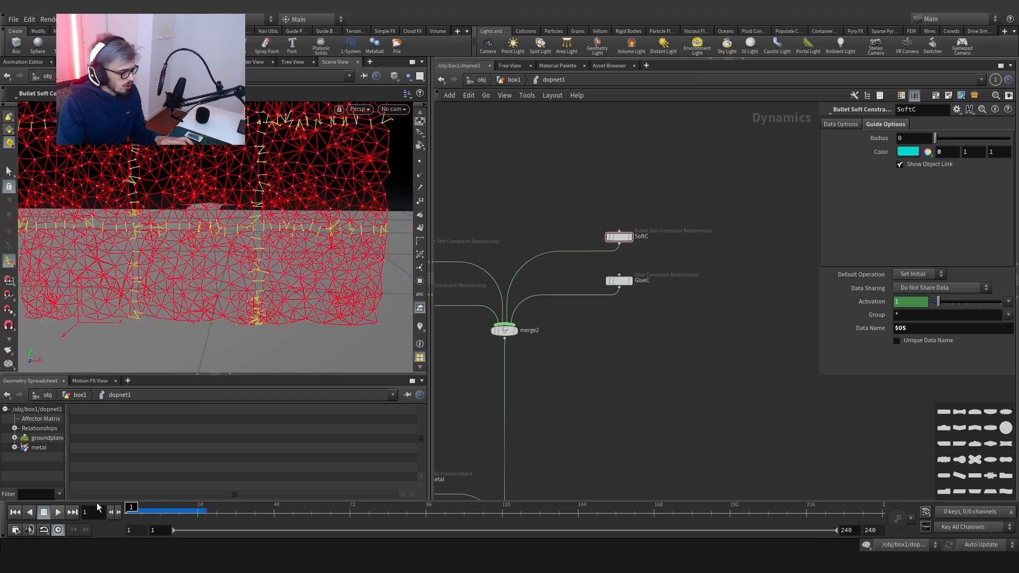
pyautogui.scroll(-5, 603, 276)
pyautogui.scroll(5, 610, 371)
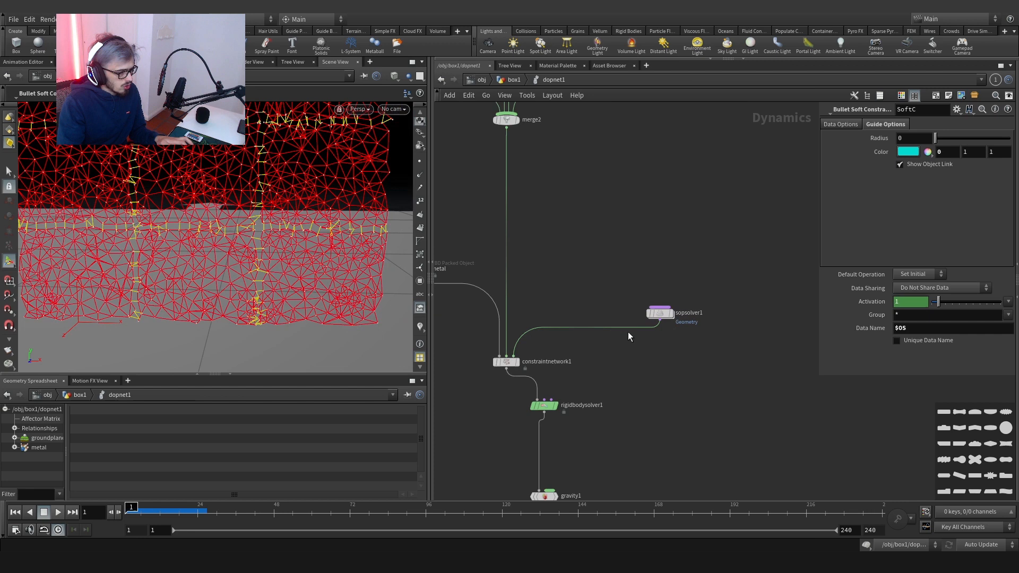
pyautogui.doubleClick(661, 314)
pyautogui.keyDown('alt'); pyautogui.moveTo(555, 319); pyautogui.dragTo(556, 456); pyautogui.keyUp('alt')
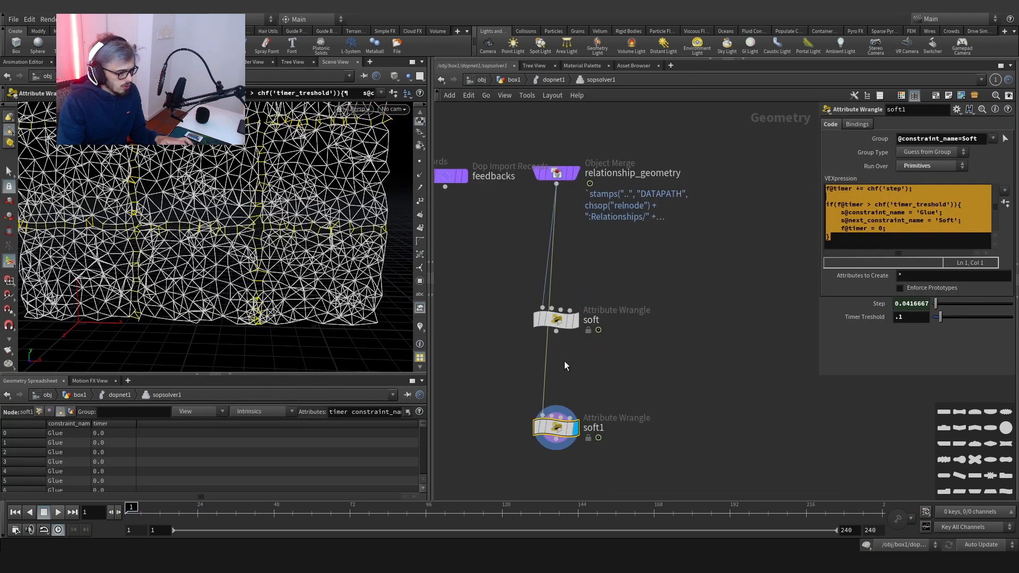
pyautogui.moveTo(556, 332); pyautogui.dragTo(555, 419)
pyautogui.doubleClick(599, 427)
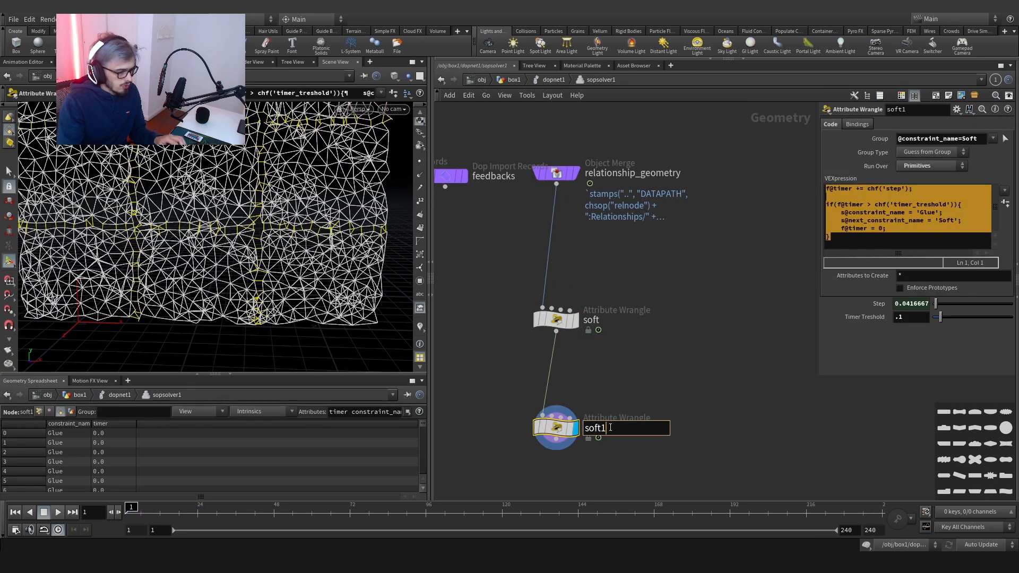
pyautogui.press('Return')
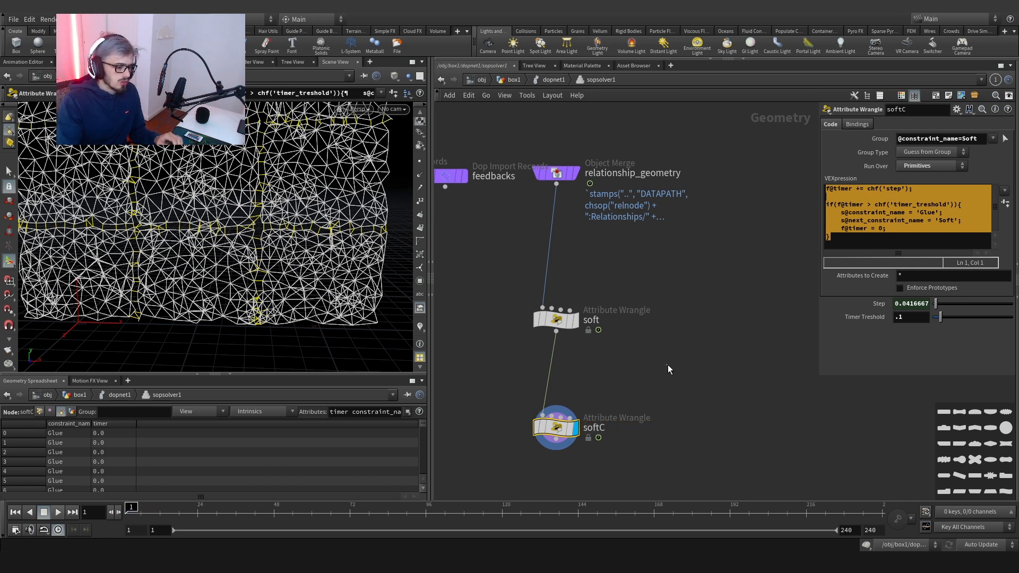
pyautogui.click(852, 220)
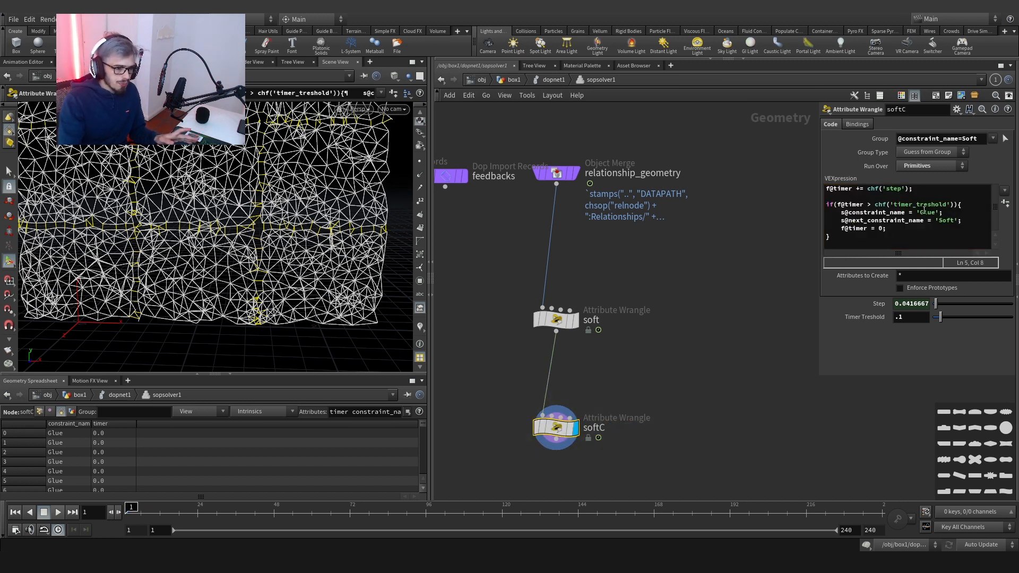
pyautogui.click(975, 140)
pyautogui.write('t')
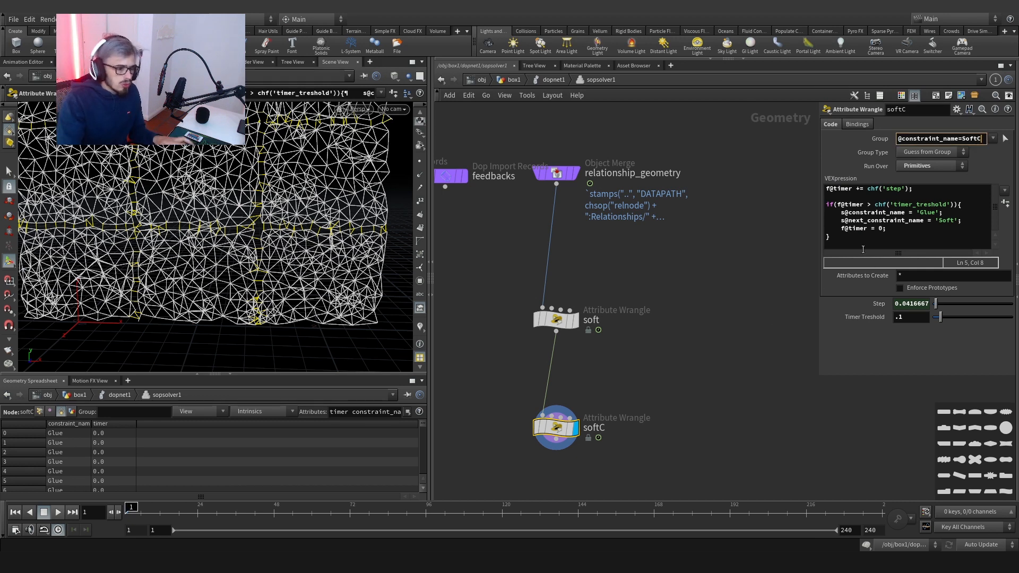
pyautogui.moveTo(831, 238); pyautogui.dragTo(825, 206)
pyautogui.click(836, 242)
pyautogui.press('Return')
pyautogui.press('Return')
pyautogui.write('if(length(')
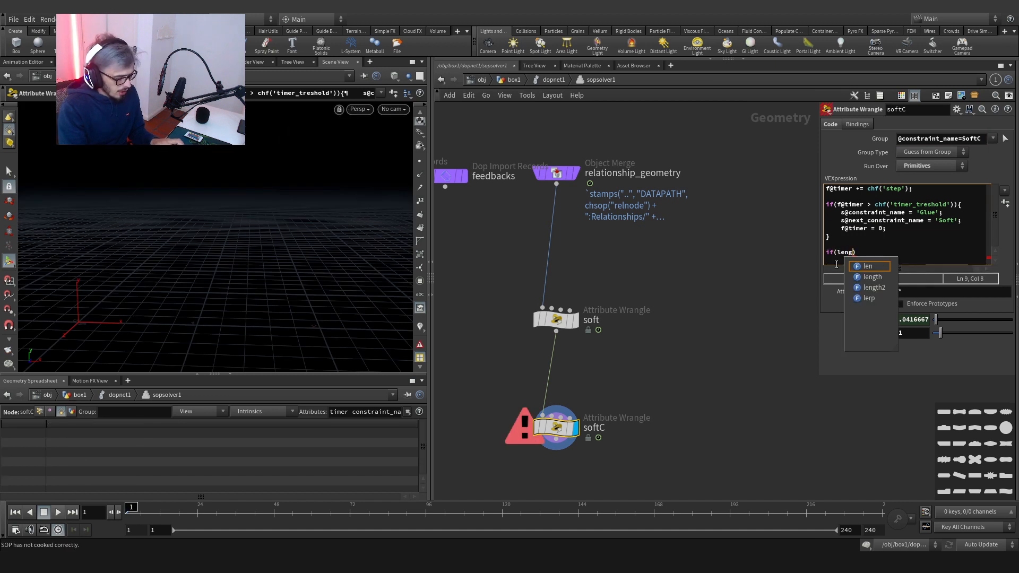
pyautogui.write('@')
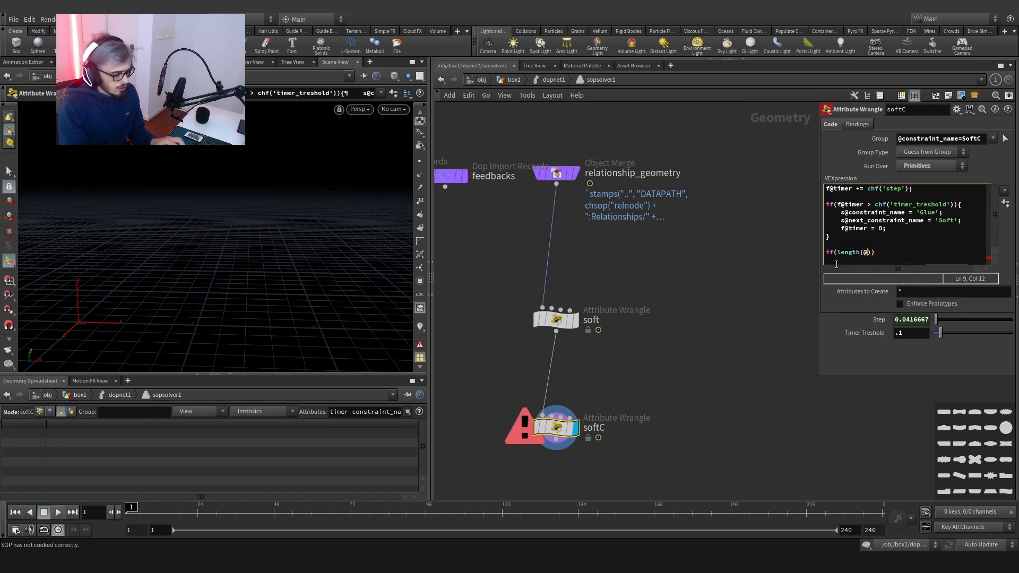
pyautogui.write('force')
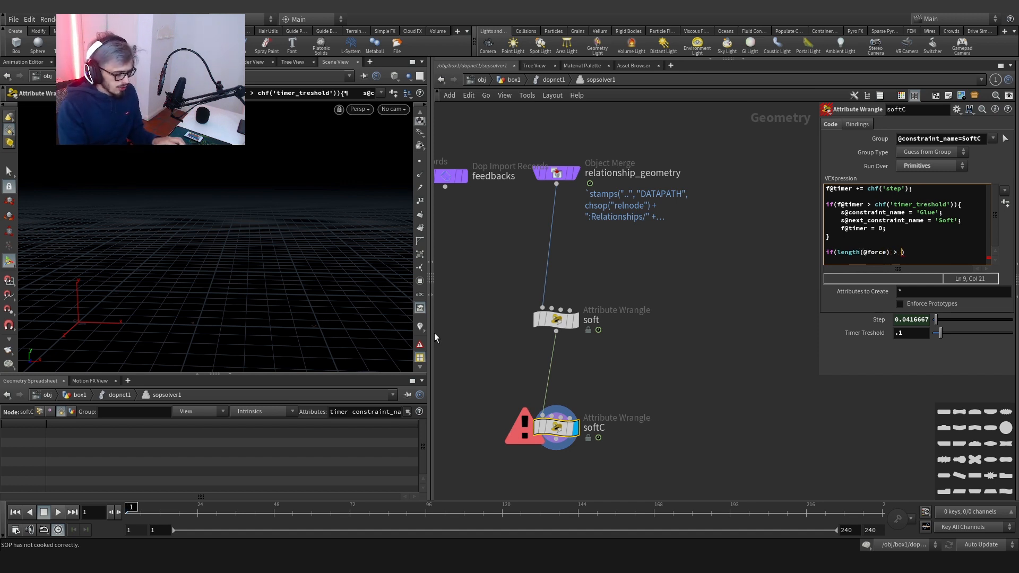
pyautogui.write(') > chf()')
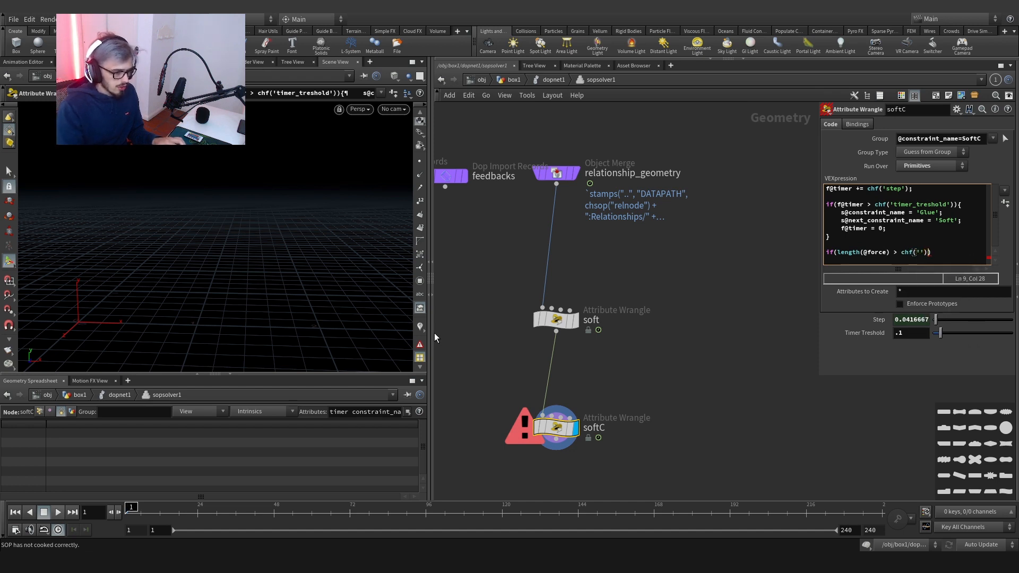
pyautogui.write("'break_")
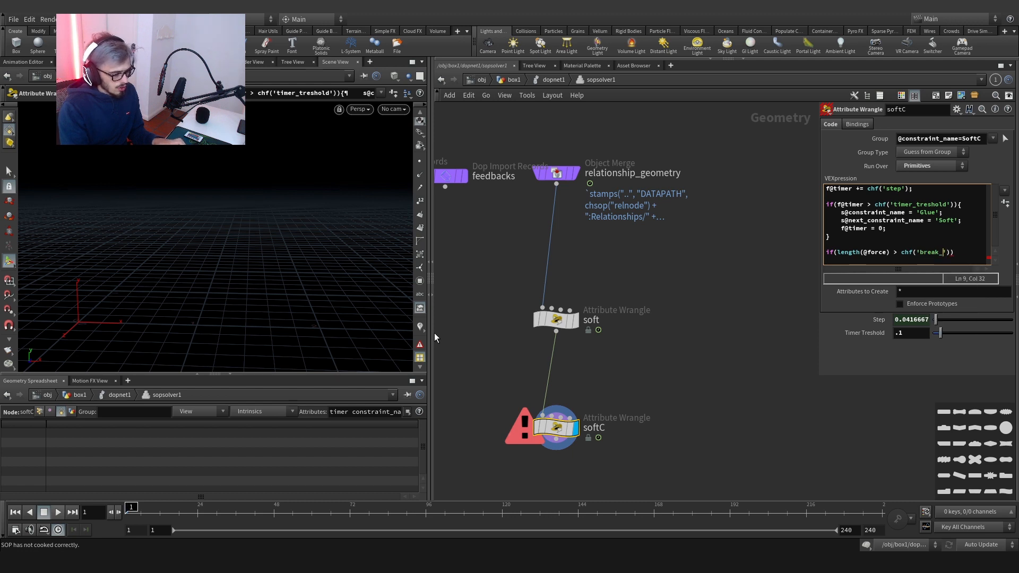
pyautogui.write(')')
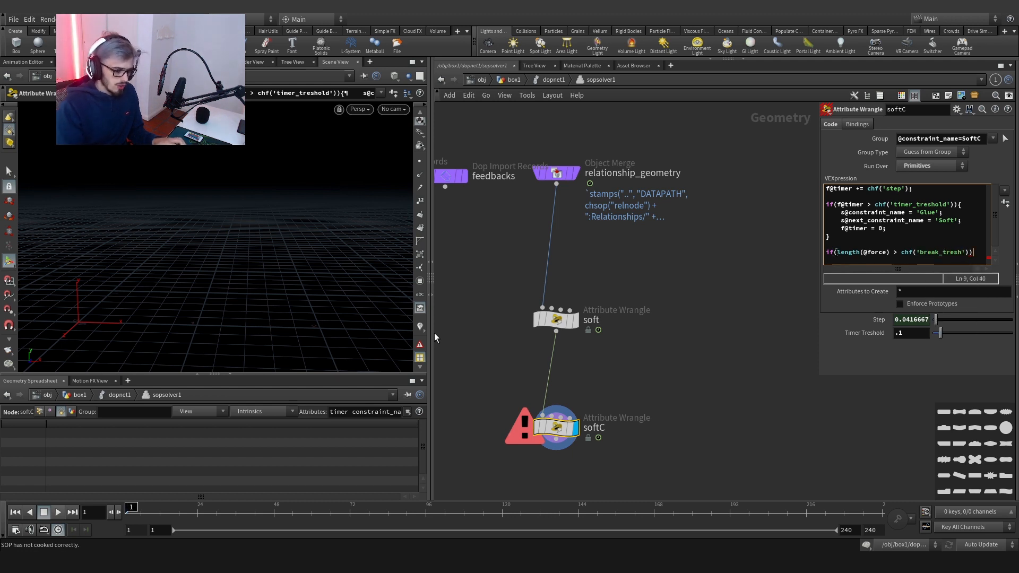
pyautogui.write('{')
pyautogui.press('Return')
pyautogui.write('r')
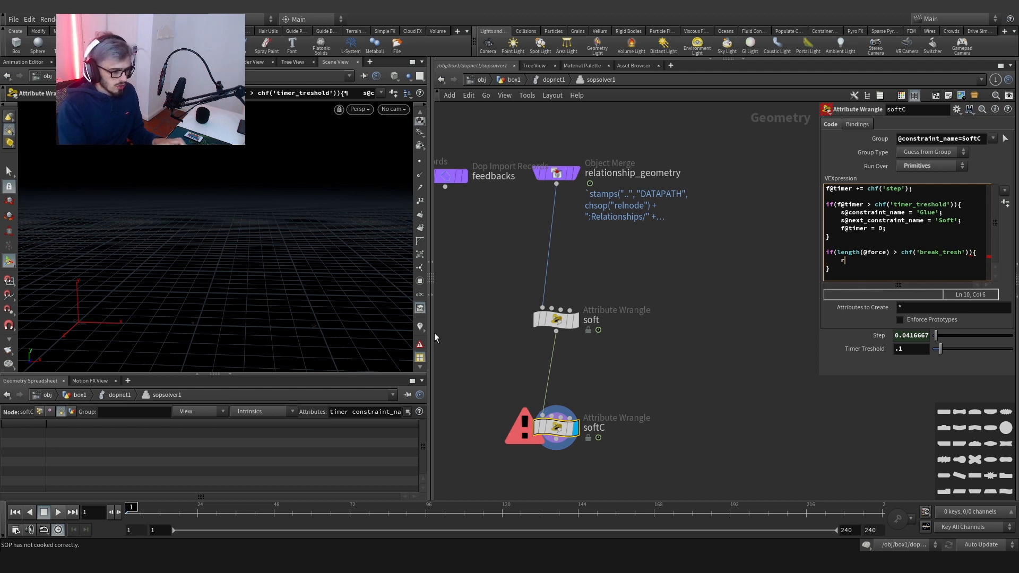
pyautogui.write('emoveprim(')
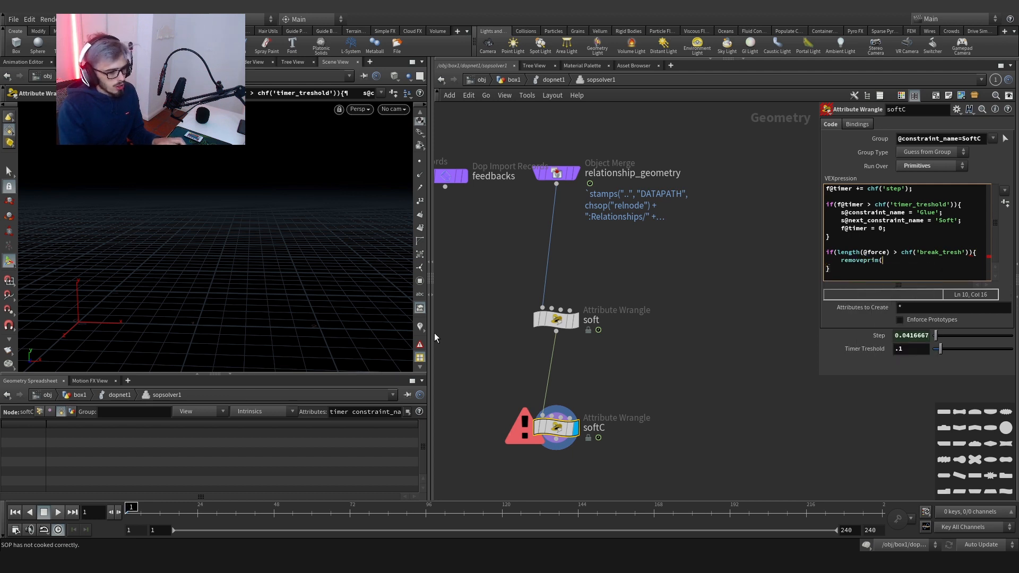
pyautogui.write('0,@pr')
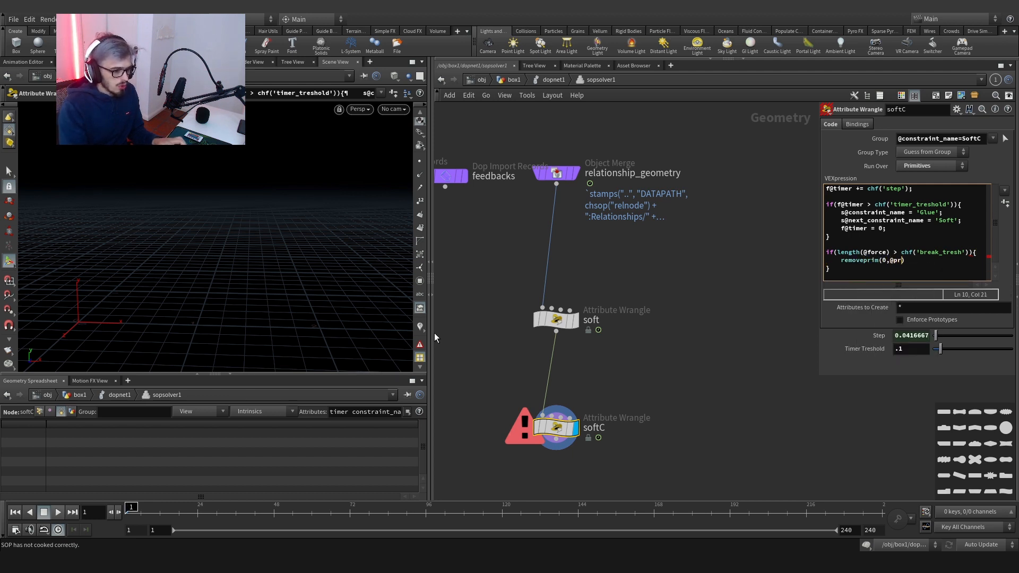
pyautogui.write('imnum,0);')
# In softC's timer block, set constraint_name to 'GlueC' and next_constraint_name to 'SoftC'.
pyautogui.click(936, 212)
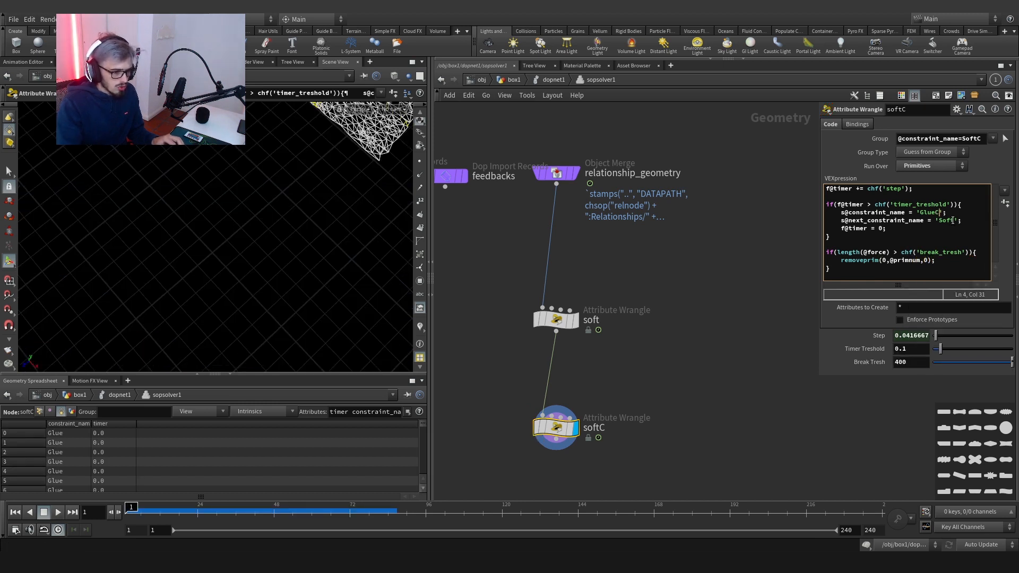
pyautogui.click(953, 220)
pyautogui.write('C')
pyautogui.click(722, 404)
pyautogui.scroll(-5, 654, 374)
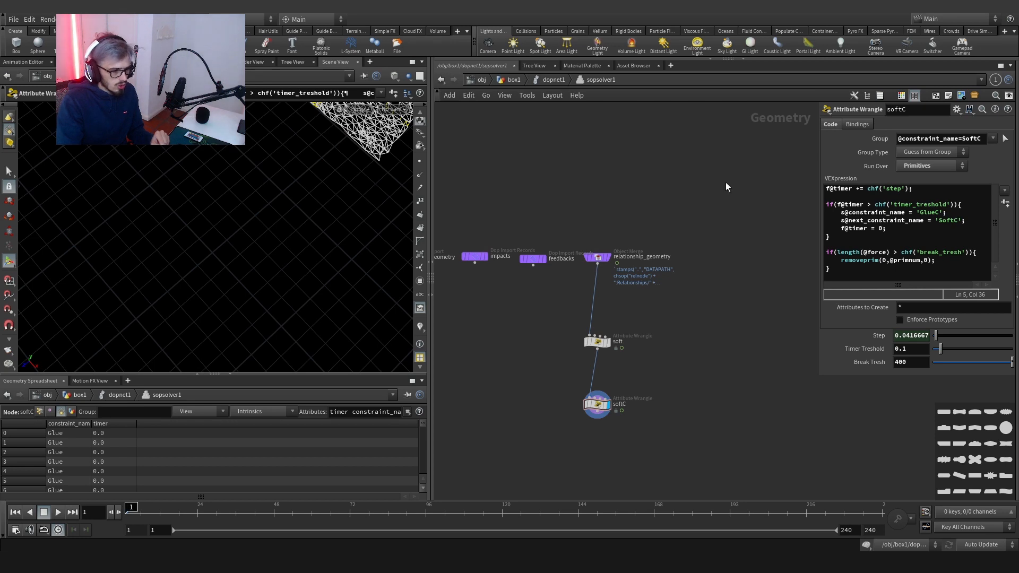
# Return to dopnet1 and play the simulation to check how the cluster constraints behave.
pyautogui.click(552, 80)
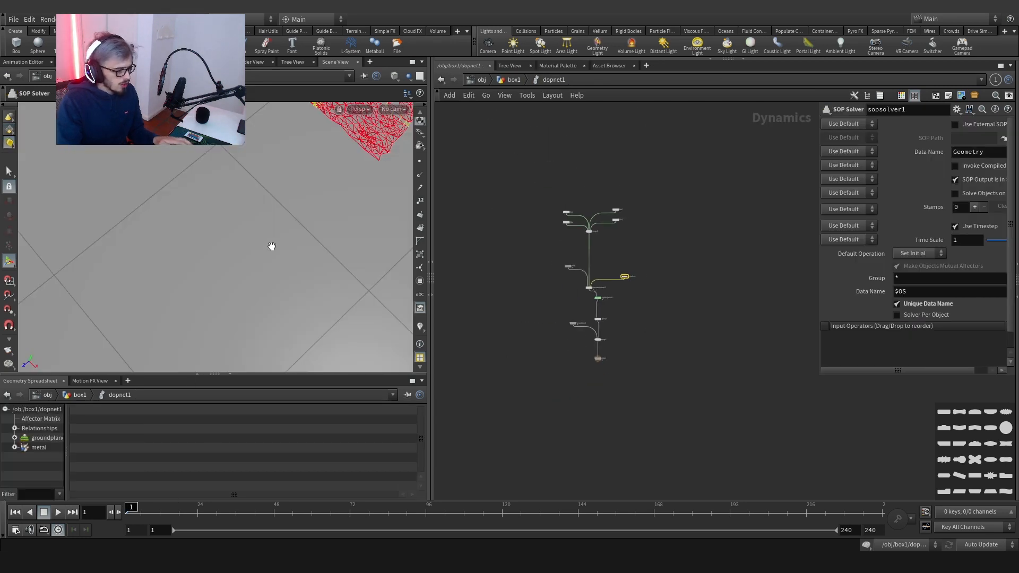
pyautogui.moveTo(272, 246)
pyautogui.keyDown('alt'); pyautogui.mouseDown()
pyautogui.moveTo(253, 259)
pyautogui.moveTo(270, 239)
pyautogui.mouseUp(); pyautogui.keyUp('alt')
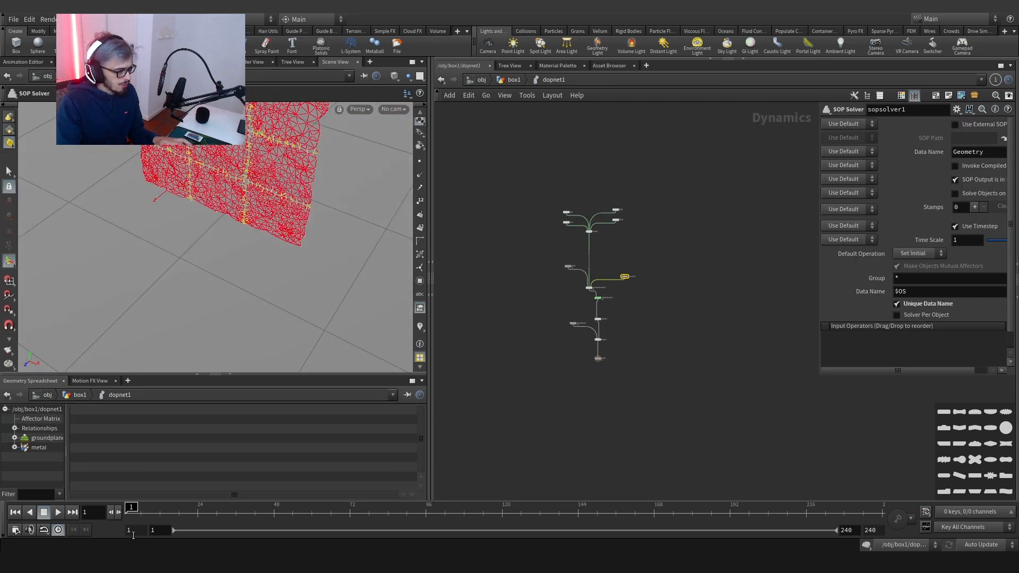
pyautogui.click(58, 513)
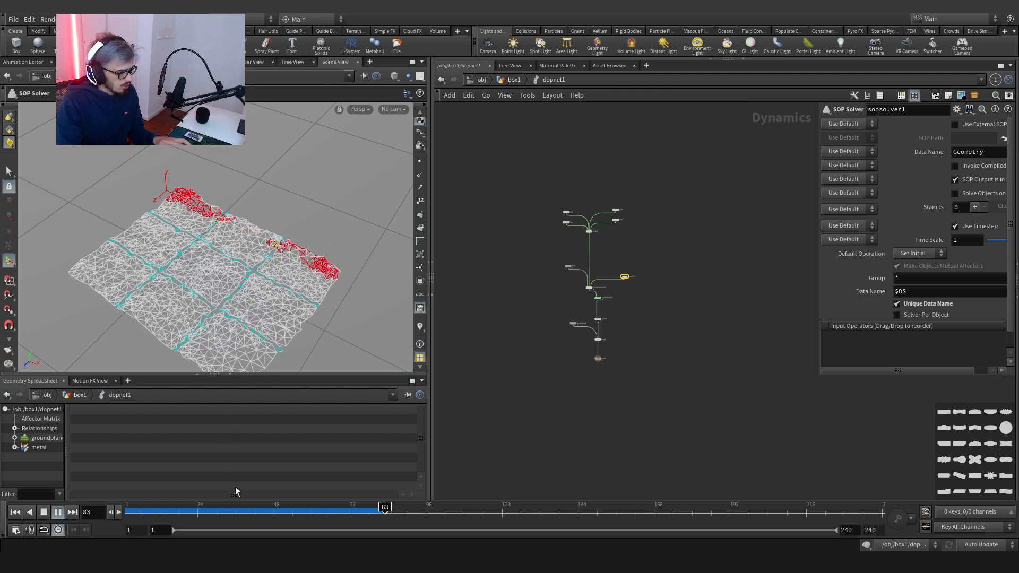
pyautogui.click(188, 512)
# Reopen sopsolver1 and set softC's Timer Treshold to 0.5 and Break Tresh to 1.
pyautogui.scroll(3, 635, 276)
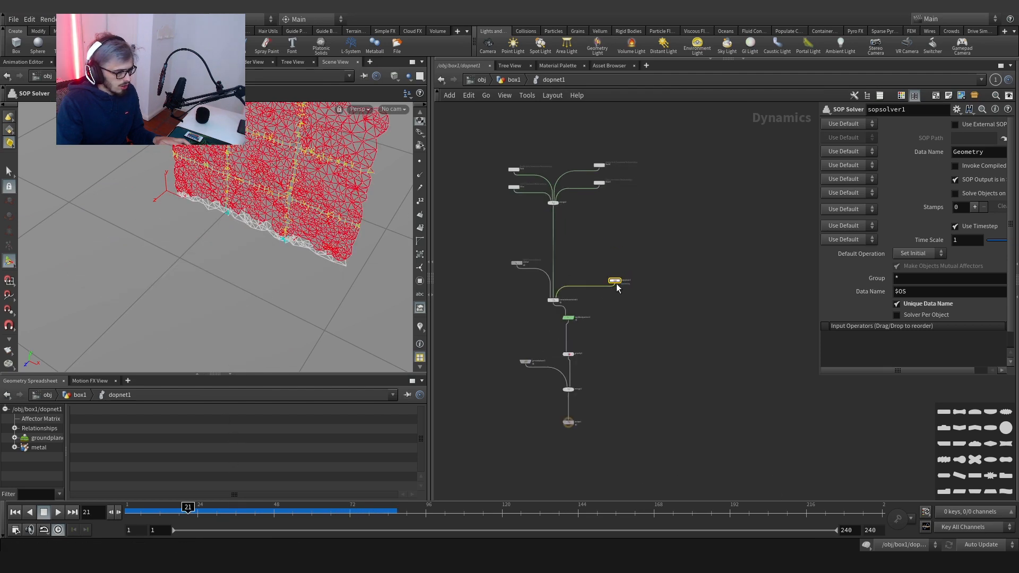
pyautogui.doubleClick(617, 282)
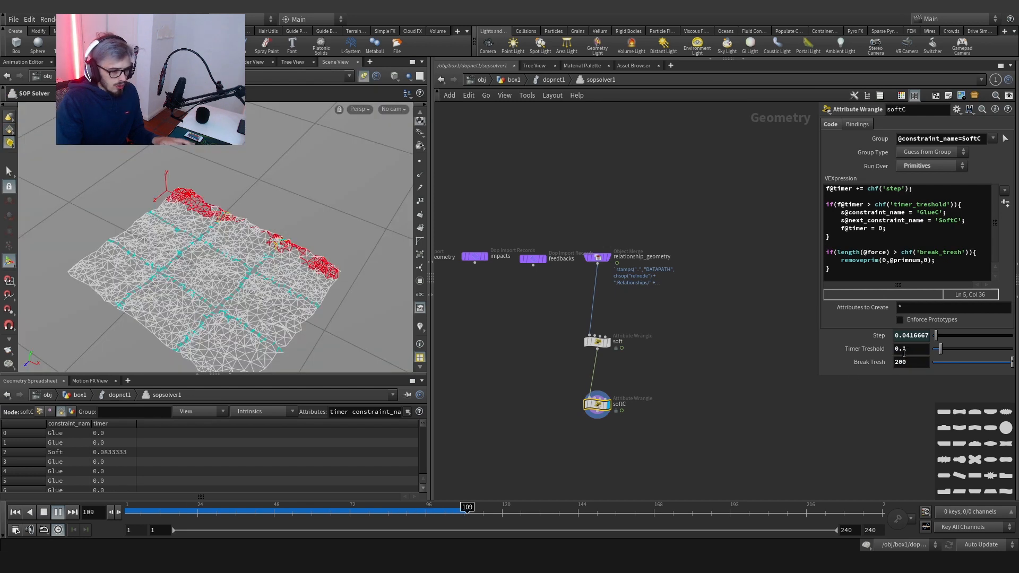
pyautogui.write('5')
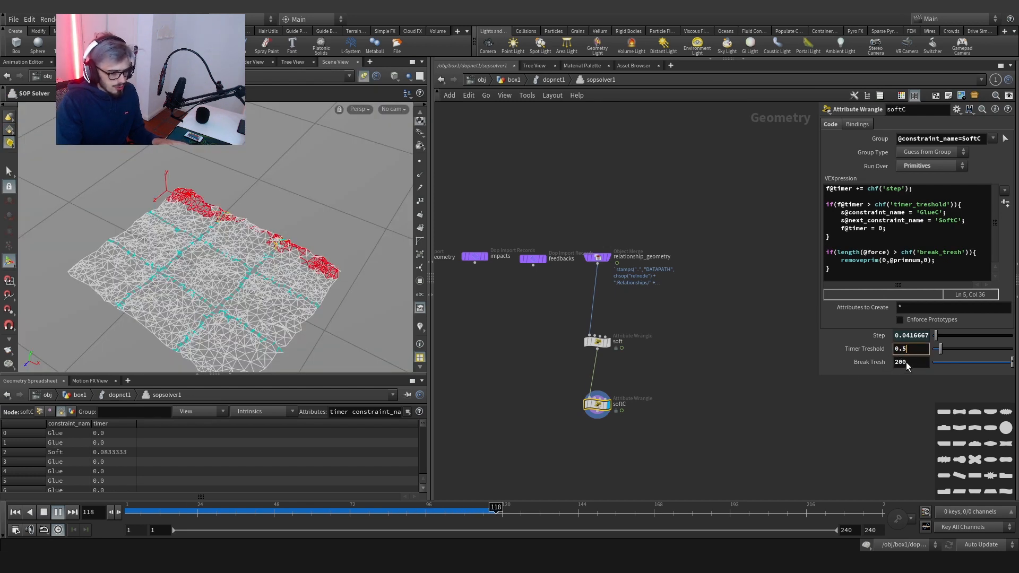
pyautogui.press('Tab')
pyautogui.write('1')
pyautogui.press('Return')
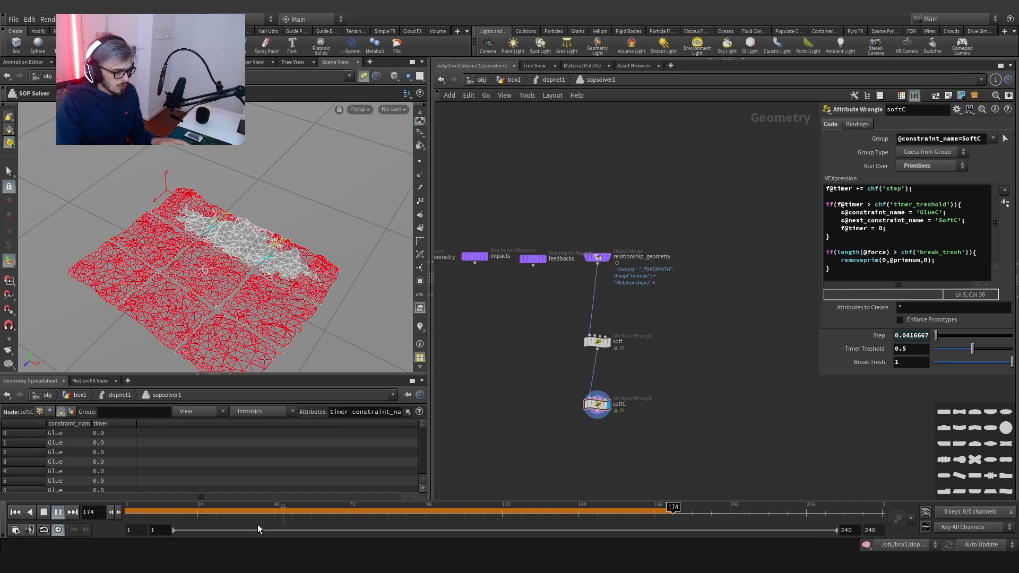
# Replay the simulation with the new softC thresholds and return to frame 1.
pyautogui.click(43, 512)
pyautogui.click(57, 512)
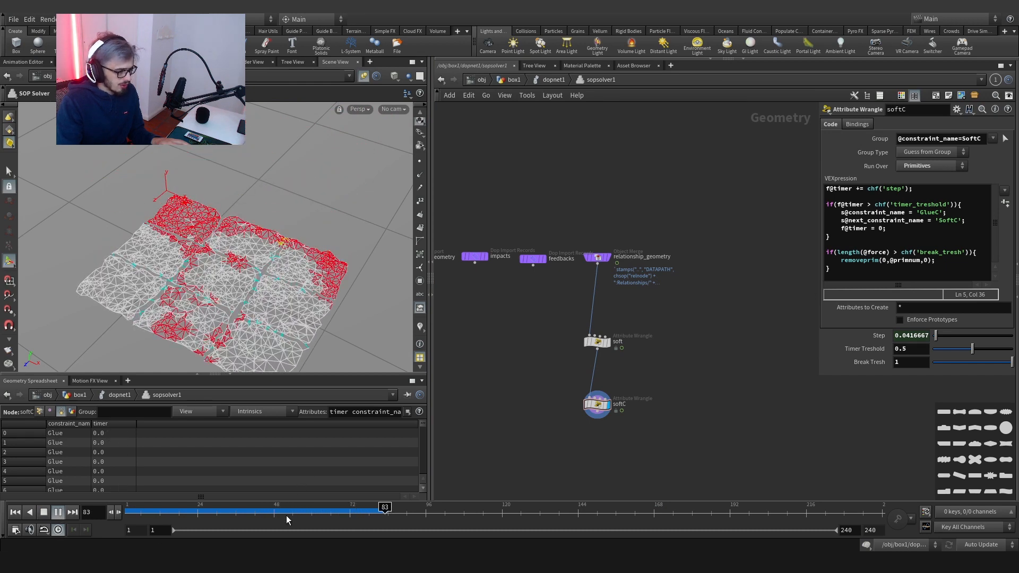
pyautogui.click(15, 512)
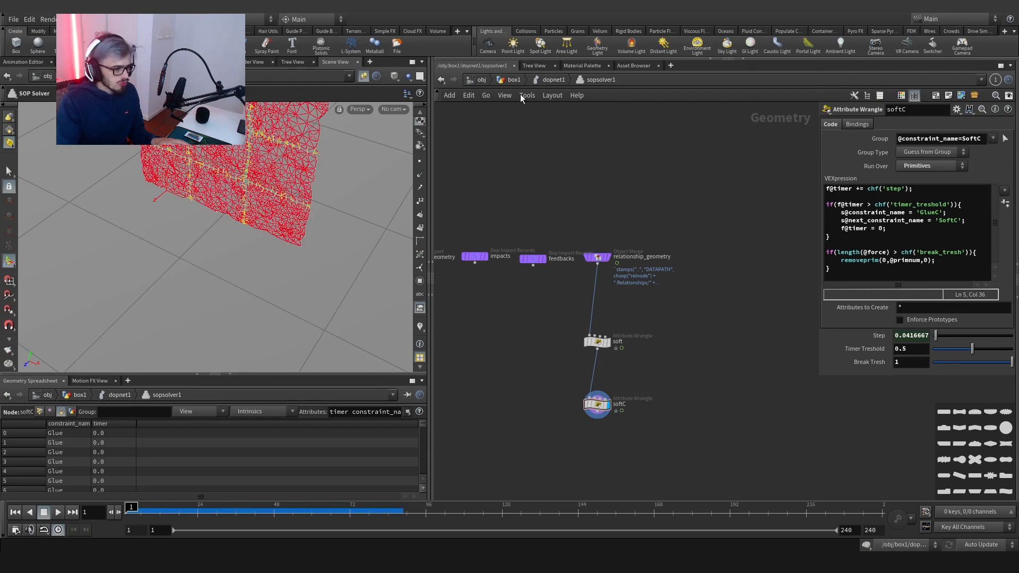
# Go back up to box1 and display the assemble1 node's geometry in the viewport.
pyautogui.click(553, 80)
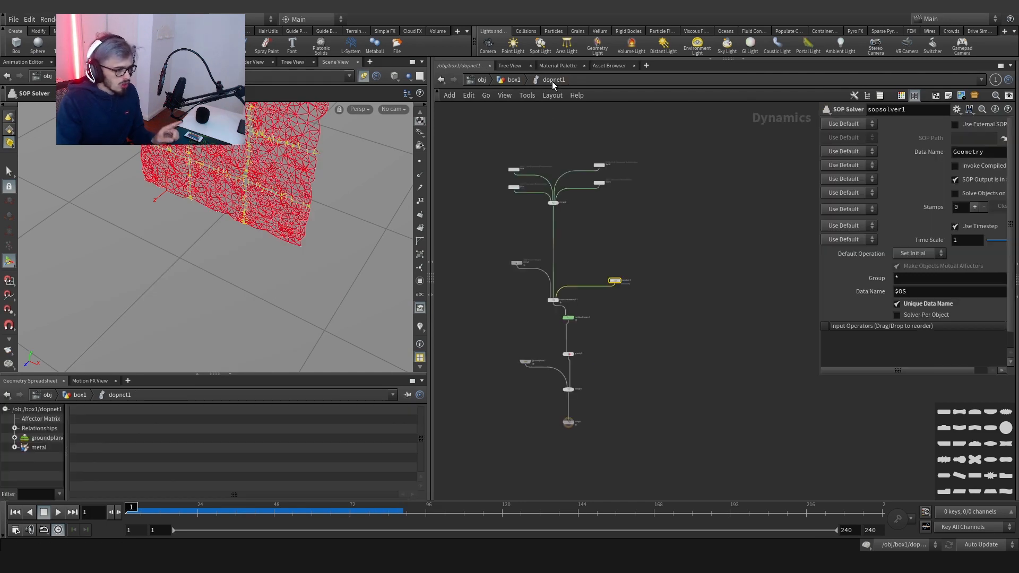
pyautogui.click(513, 80)
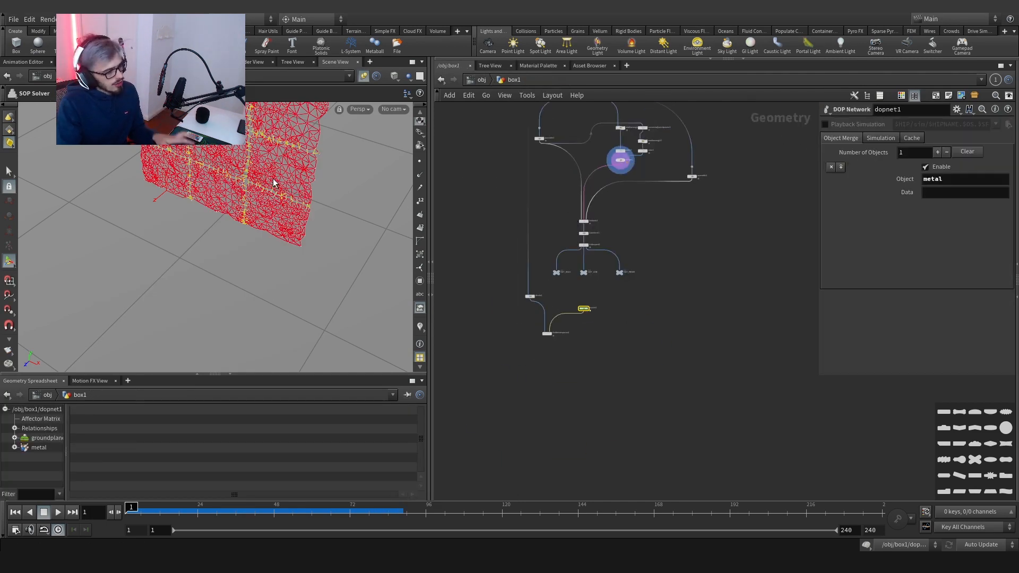
pyautogui.keyDown('alt'); pyautogui.moveTo(273, 182); pyautogui.dragTo(227, 148); pyautogui.keyUp('alt')
pyautogui.keyDown('alt'); pyautogui.moveTo(254, 157); pyautogui.dragTo(273, 239, button='middle'); pyautogui.keyUp('alt')
pyautogui.moveTo(273, 238)
pyautogui.keyDown('alt'); pyautogui.mouseDown()
pyautogui.moveTo(303, 225)
pyautogui.moveTo(278, 237)
pyautogui.mouseUp(); pyautogui.keyUp('alt')
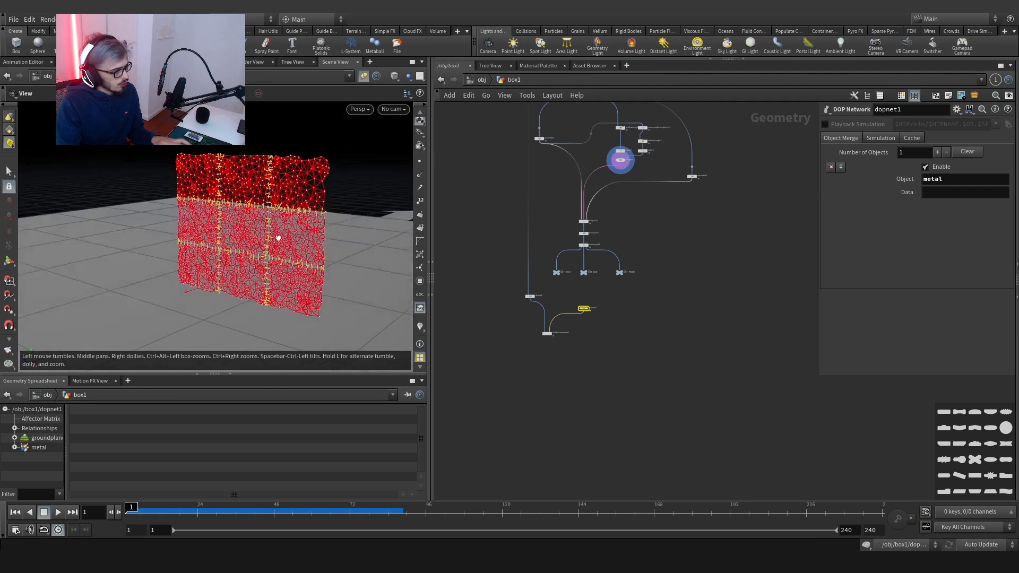
pyautogui.moveTo(538, 197); pyautogui.dragTo(540, 263, button='middle')
pyautogui.scroll(5, 540, 263)
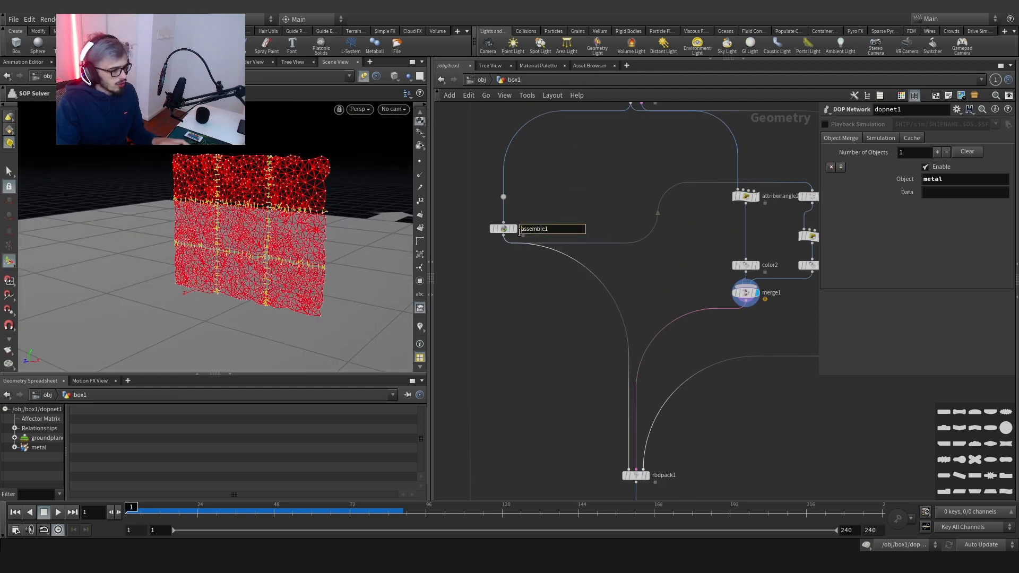
pyautogui.click(512, 229)
pyautogui.click(364, 76)
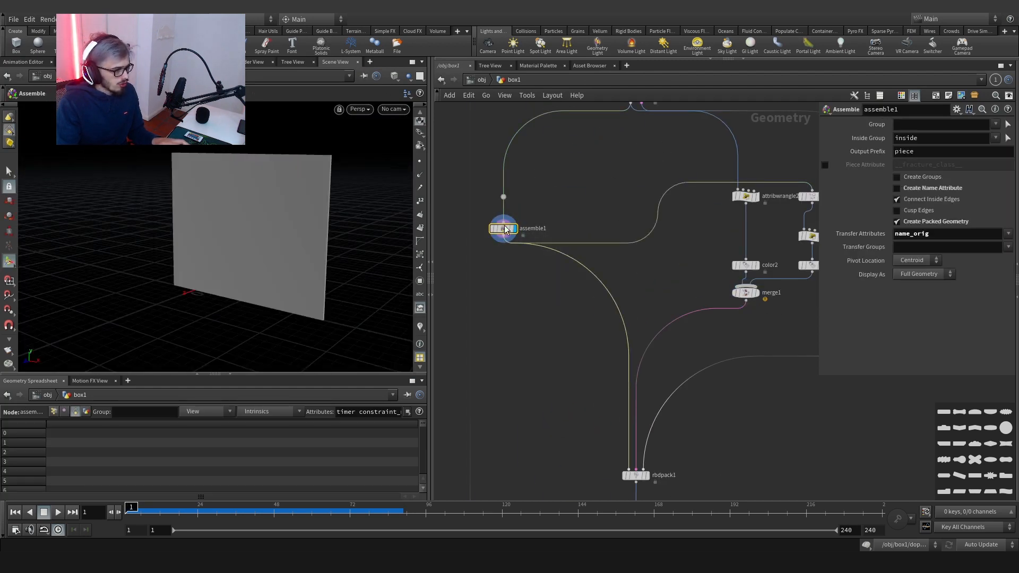
pyautogui.press('s')
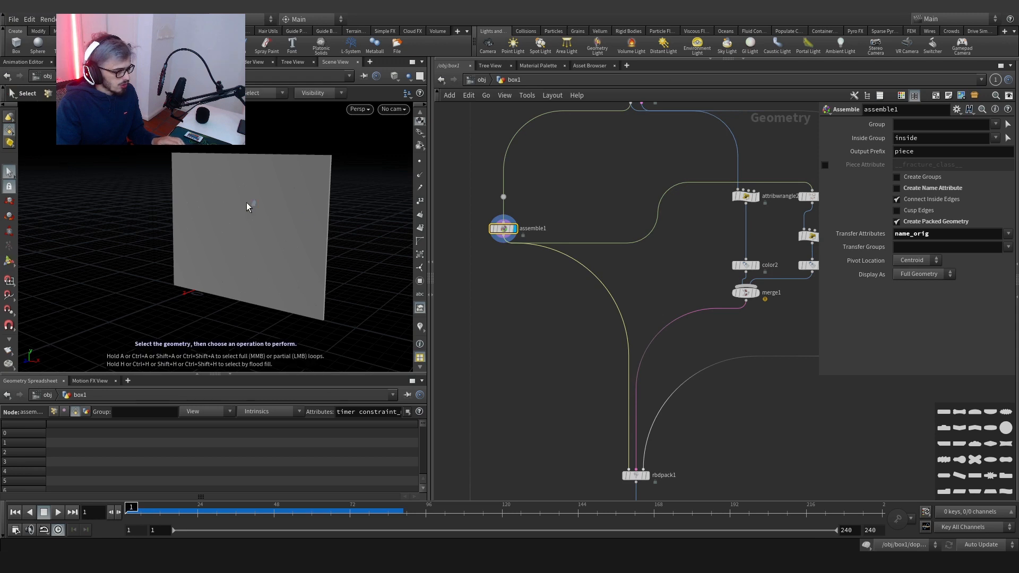
# Insert an Attribute Wrangle running over points between assemble1 and rbdpack1 and start editing its VEXpression.
pyautogui.click(530, 310)
pyautogui.press('Tab')
pyautogui.write('wr')
pyautogui.press('Return')
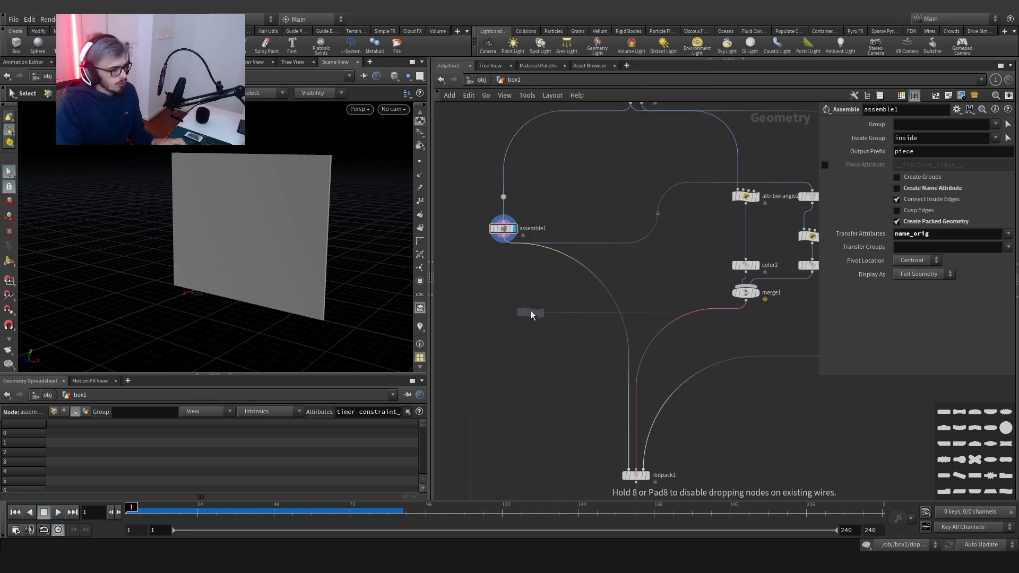
pyautogui.click(524, 312)
pyautogui.moveTo(524, 313); pyautogui.dragTo(506, 283)
pyautogui.click(944, 230)
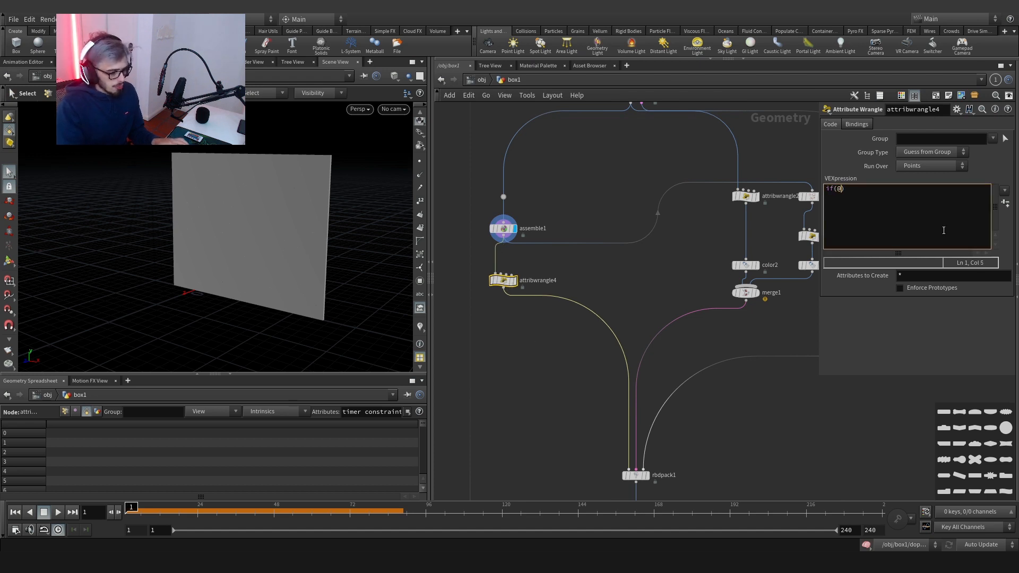
# Write the wrangle code "i@active = 1; if(@P.y <.1){i@active = 0;}" to make the lowest pieces inactive.
pyautogui.write('if(@P.y')
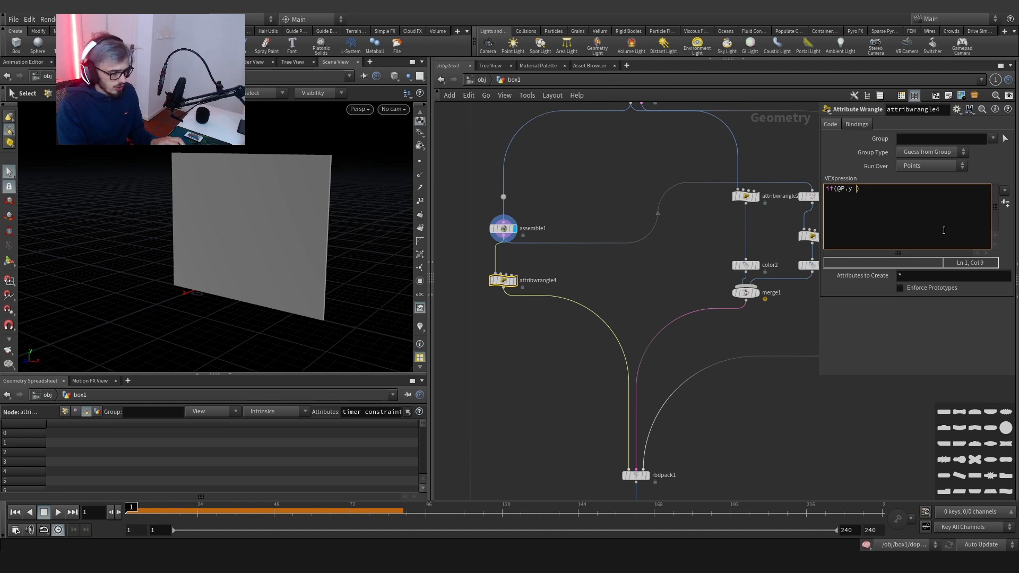
pyautogui.write(' <.')
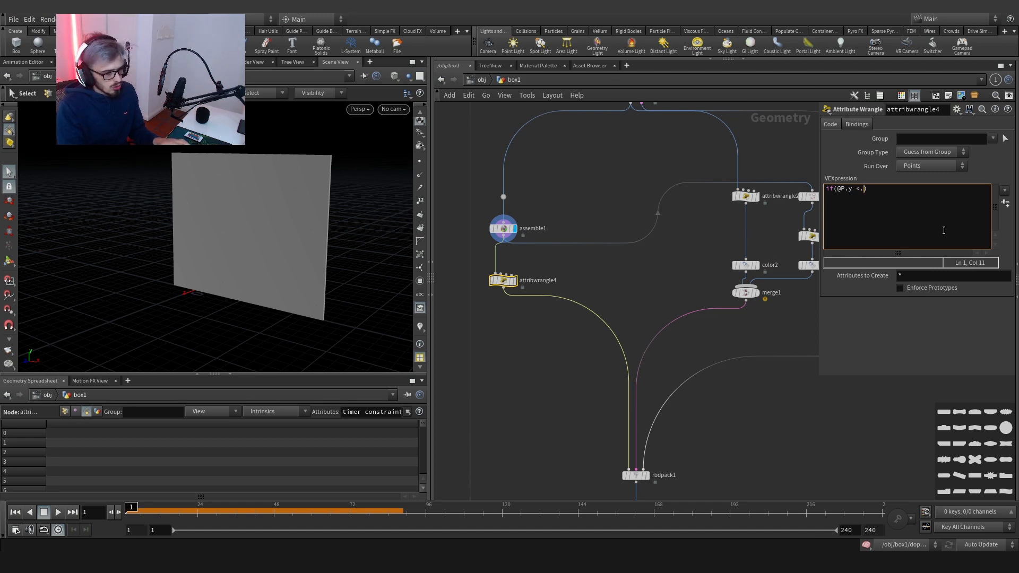
pyautogui.write('1){')
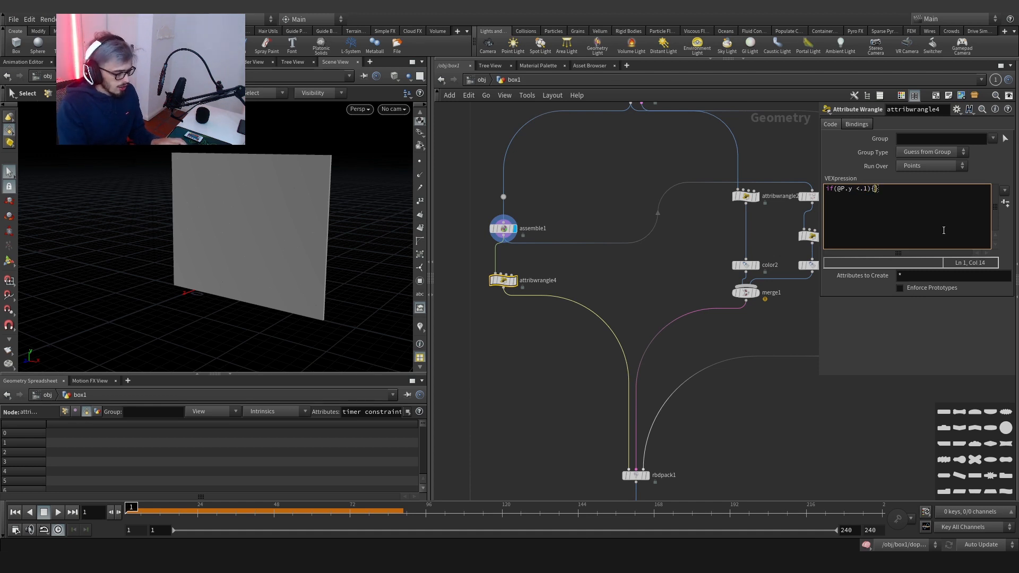
pyautogui.write('@active = 0;')
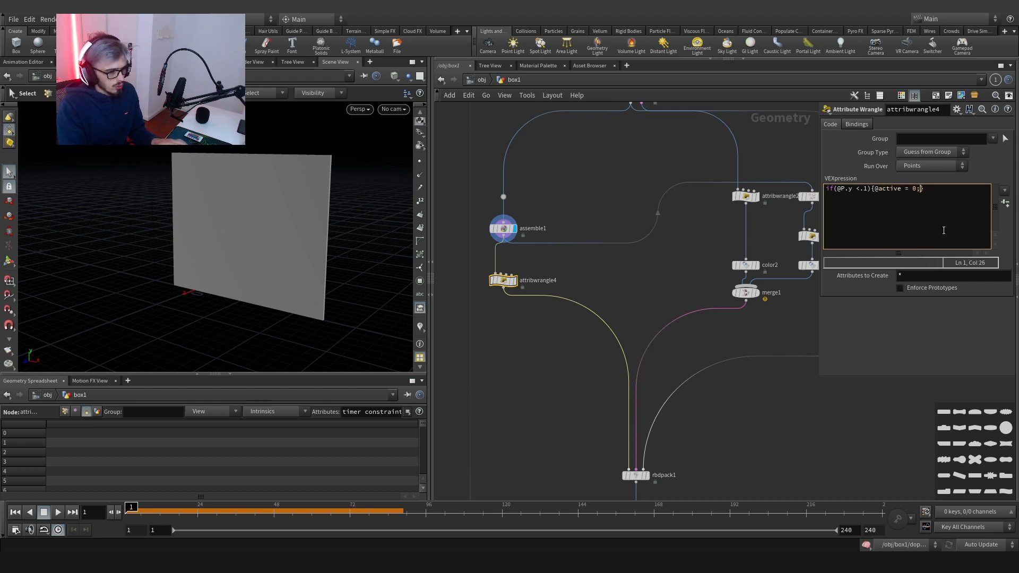
pyautogui.press('Return')
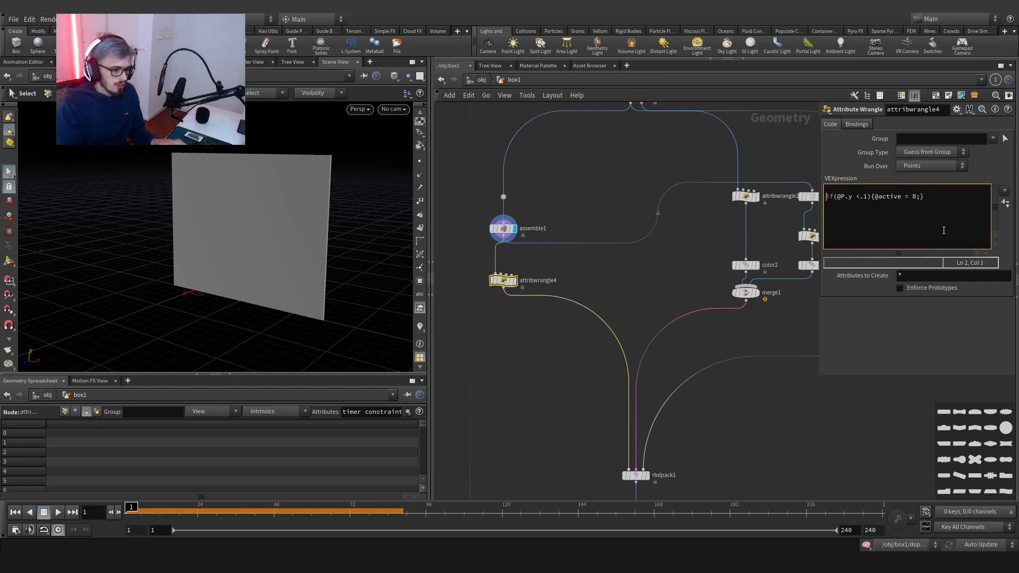
pyautogui.write('i')
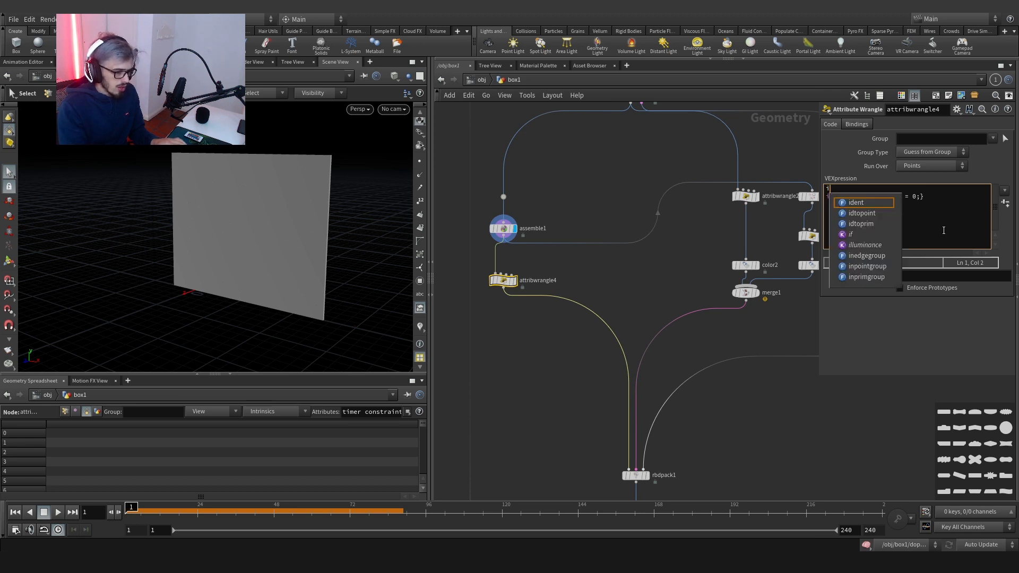
pyautogui.write('@ac')
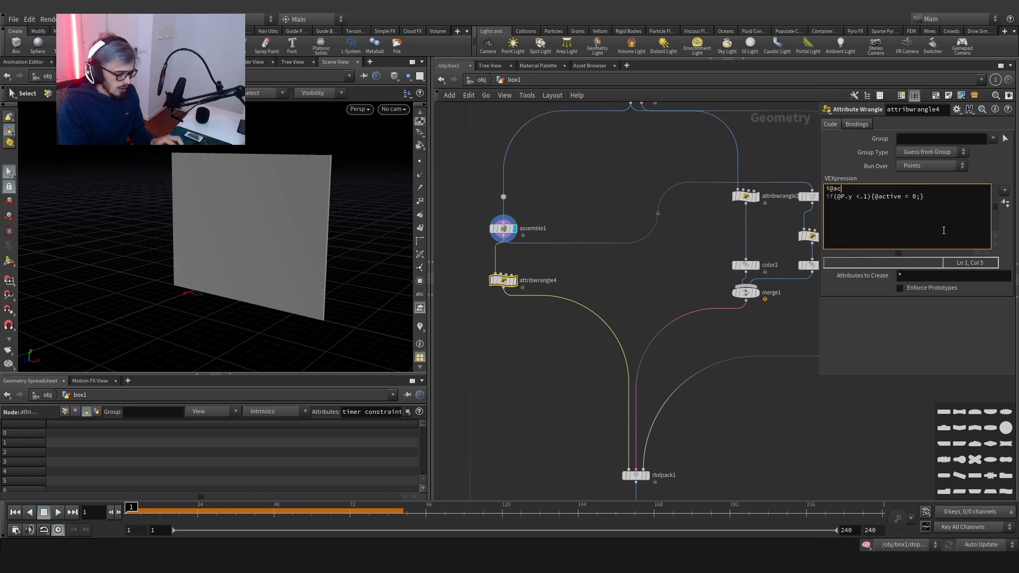
pyautogui.write('tive = 1; ')
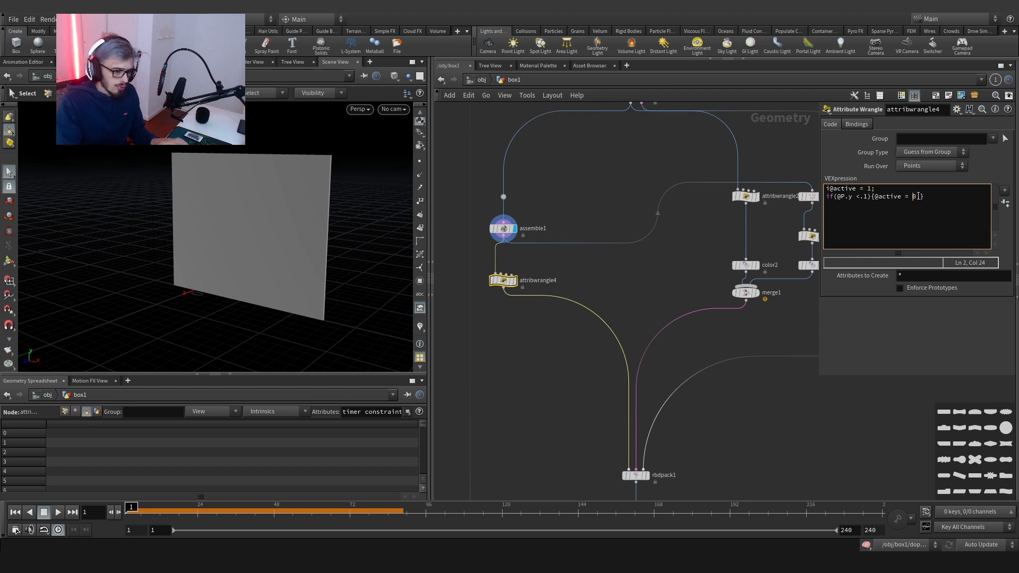
pyautogui.write('i')
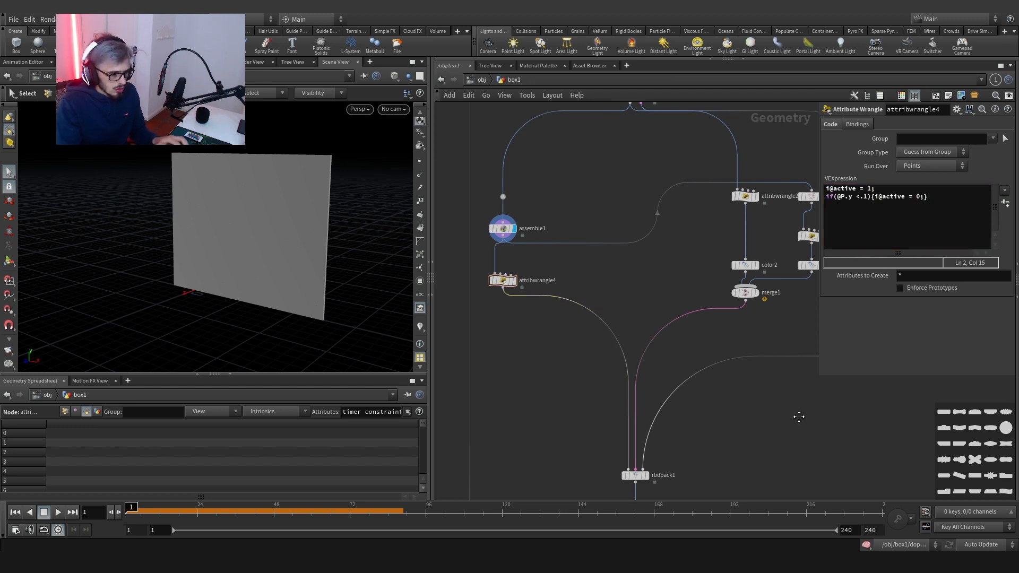
# Display dopnet1, play the simulation to check the inactive pieces, and return to frame 1.
pyautogui.scroll(-5, 675, 398)
pyautogui.scroll(3, 632, 381)
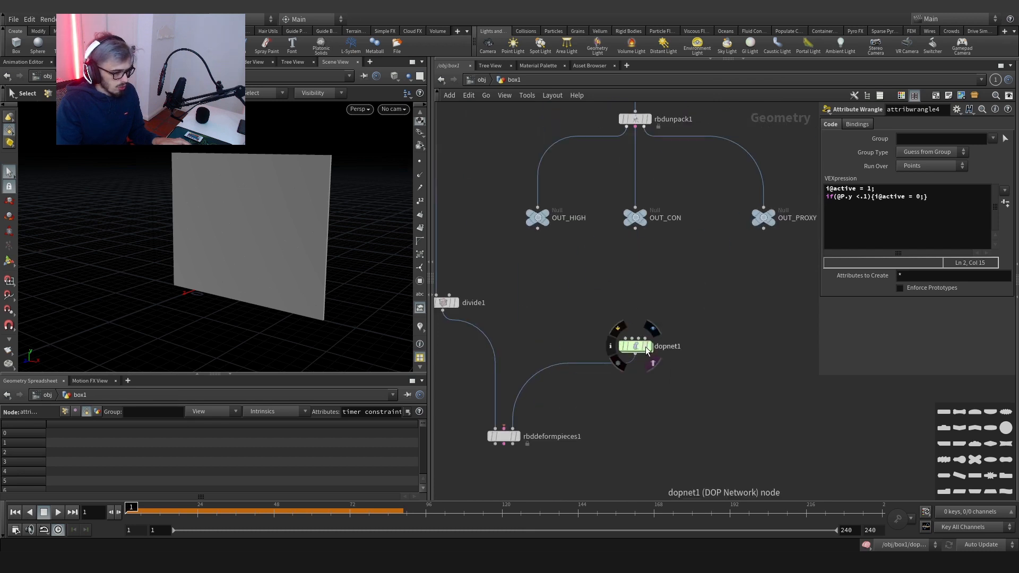
pyautogui.click(639, 347)
pyautogui.click(63, 511)
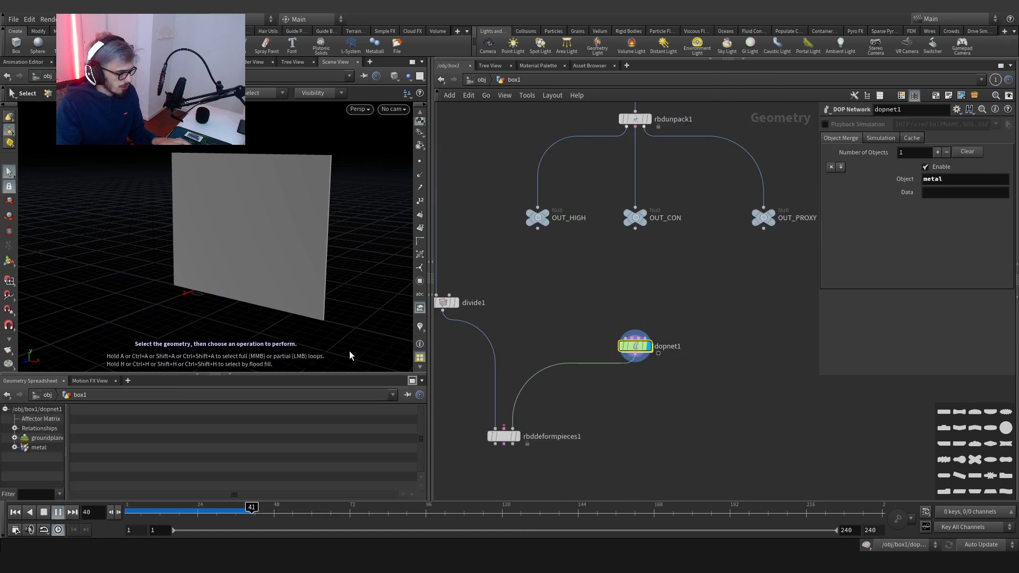
pyautogui.click(15, 512)
# Add a Box node in an empty area of the network and display it with its transform handles.
pyautogui.scroll(-4, 686, 321)
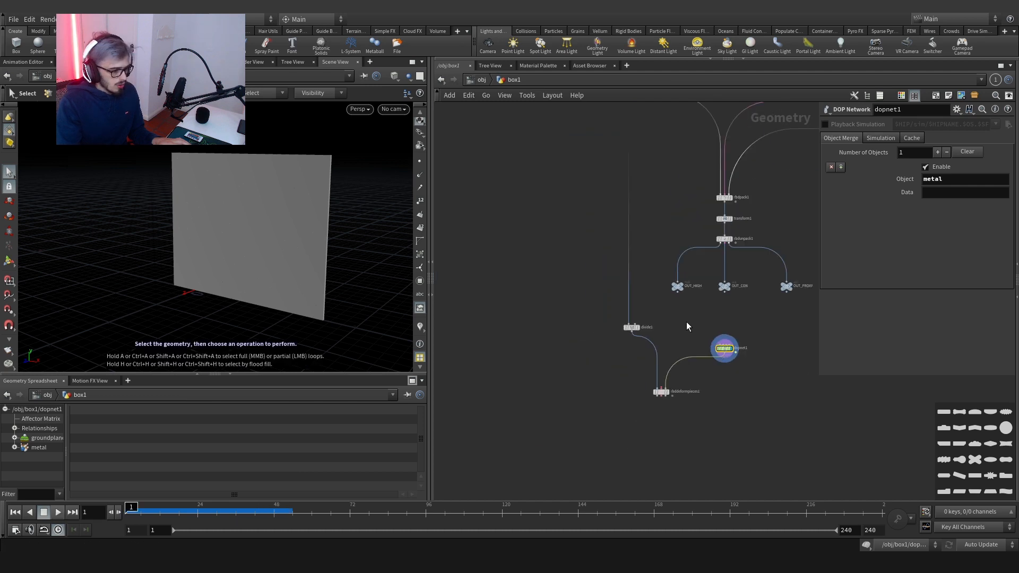
pyautogui.moveTo(686, 322); pyautogui.dragTo(705, 384, button='middle')
pyautogui.moveTo(635, 330); pyautogui.dragTo(720, 359, button='middle')
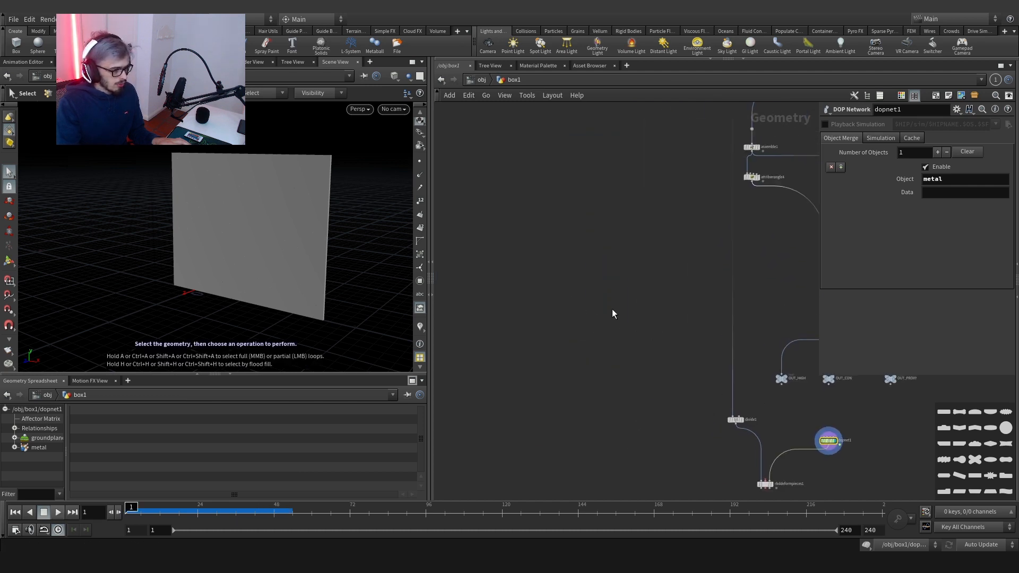
pyautogui.scroll(-4, 585, 299)
pyautogui.moveTo(584, 300); pyautogui.dragTo(607, 310, button='middle')
pyautogui.scroll(4, 641, 327)
pyautogui.moveTo(661, 336); pyautogui.dragTo(467, 255, button='middle')
pyautogui.scroll(3, 568, 328)
pyautogui.scroll(-3, 557, 313)
pyautogui.moveTo(552, 294); pyautogui.dragTo(785, 395, button='middle')
pyautogui.press('Tab')
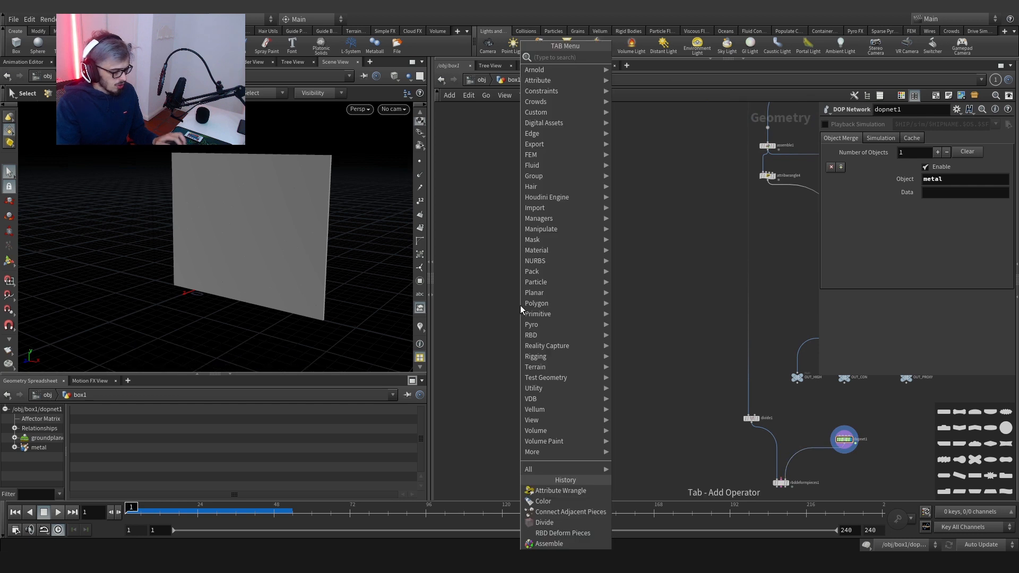
pyautogui.write('box')
pyautogui.press('Return')
pyautogui.click(520, 306)
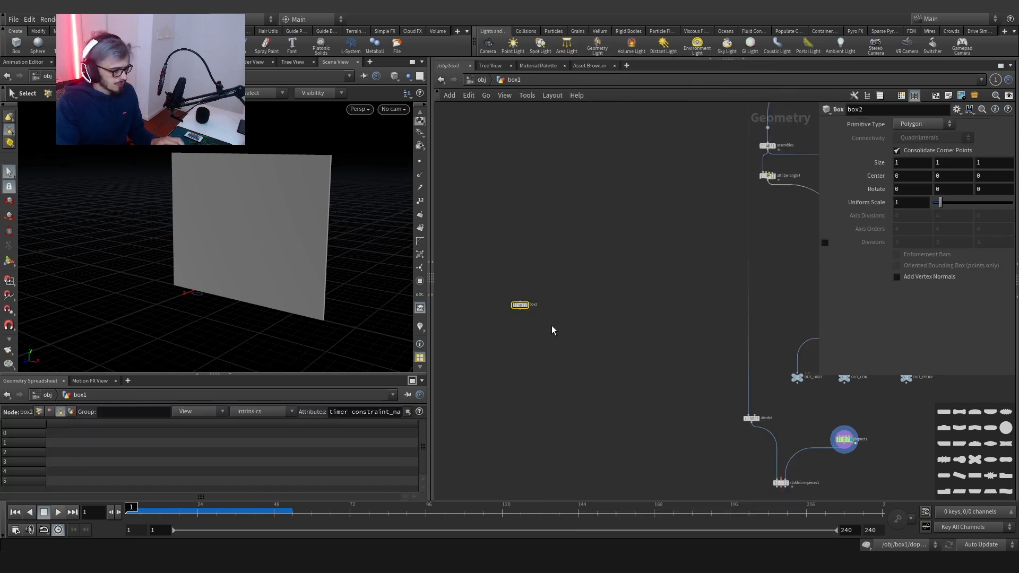
pyautogui.scroll(2, 550, 321)
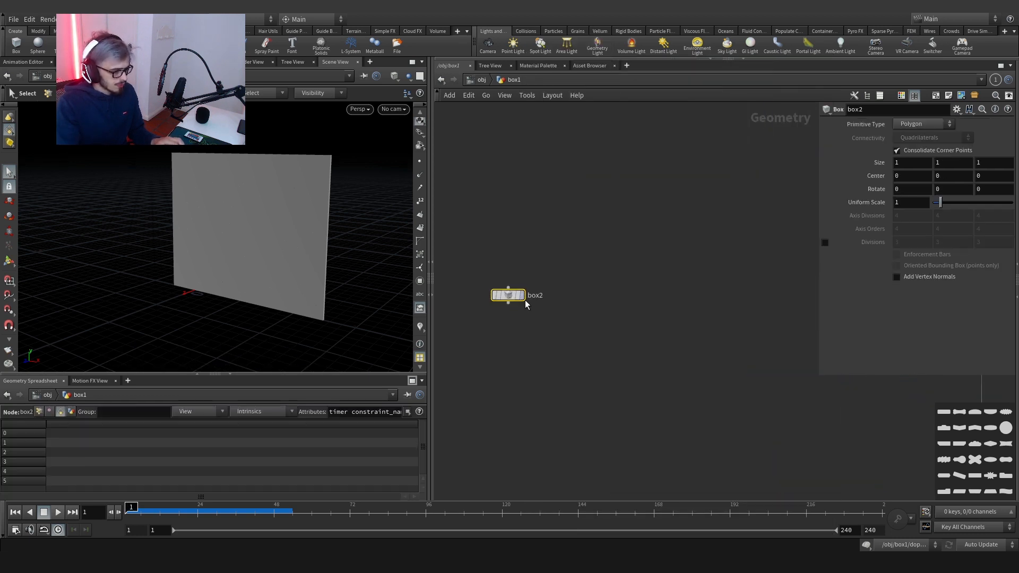
pyautogui.click(9, 260)
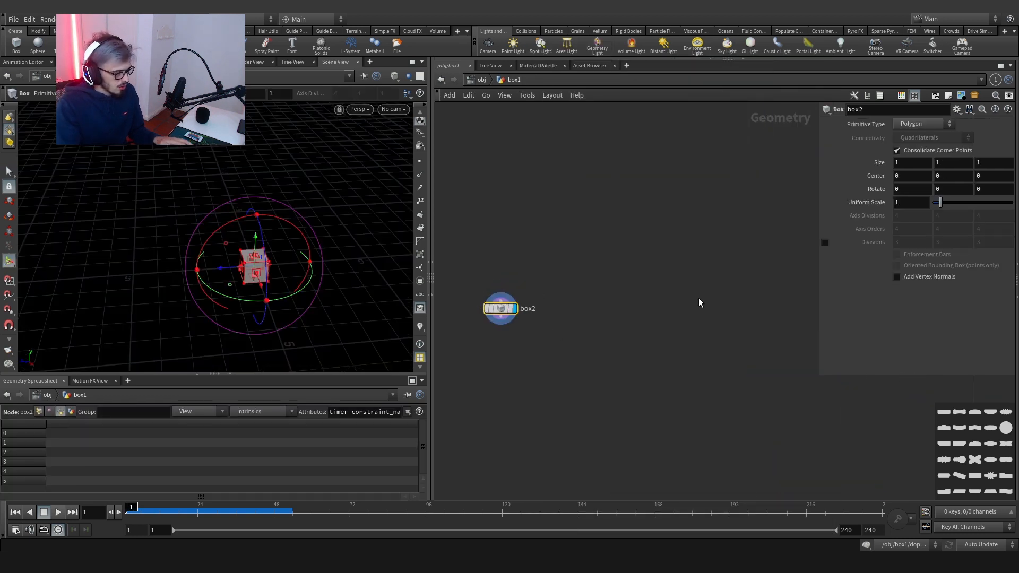
# Display dopnet1's geometry as a reference while keeping box2 selected for editing.
pyautogui.scroll(-4, 700, 299)
pyautogui.moveTo(814, 353); pyautogui.dragTo(703, 359, button='middle')
pyautogui.scroll(4, 705, 367)
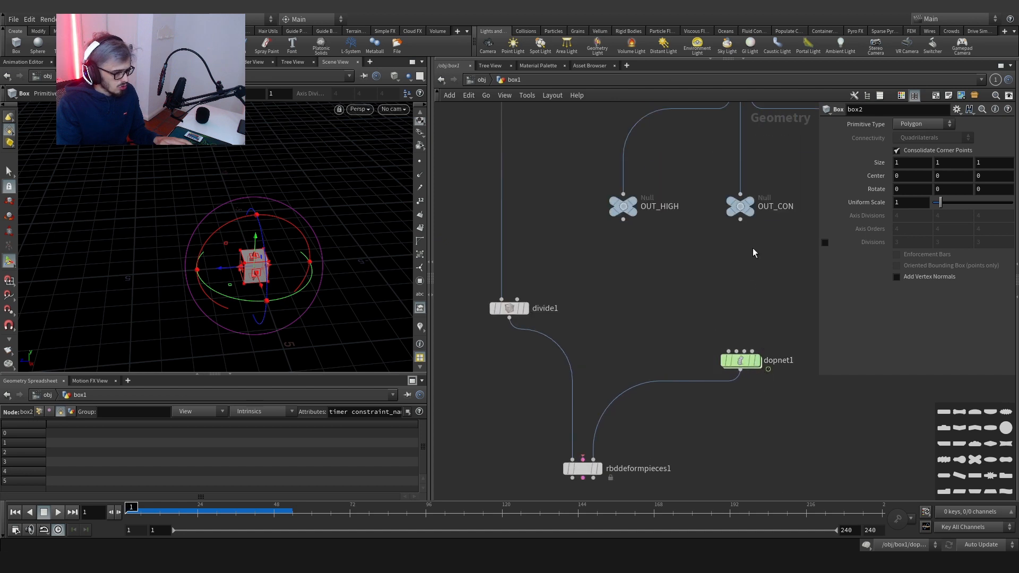
pyautogui.click(758, 361)
pyautogui.moveTo(557, 282); pyautogui.dragTo(762, 339, button='middle')
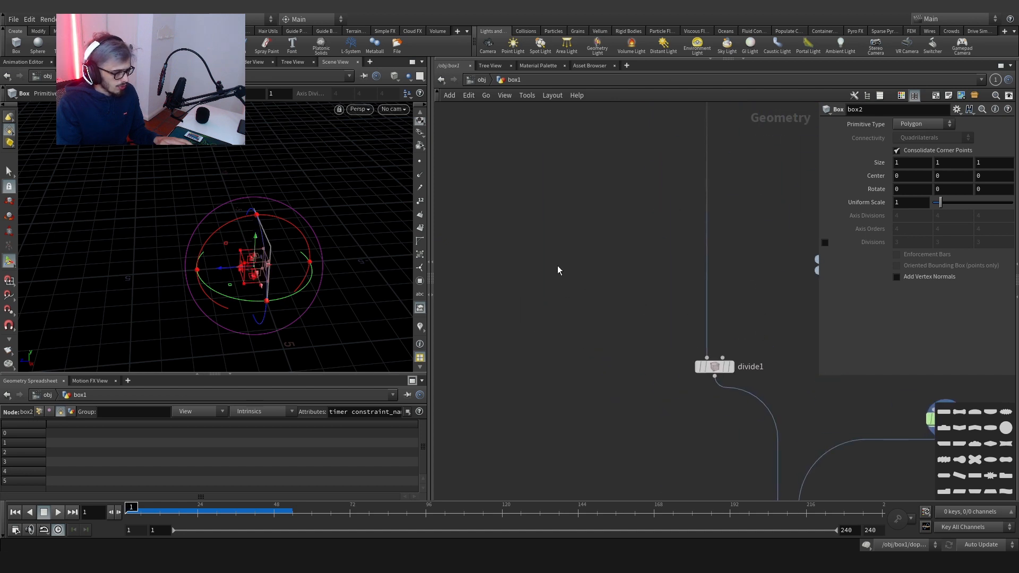
pyautogui.scroll(-3, 568, 271)
pyautogui.moveTo(654, 295); pyautogui.dragTo(664, 299, button='middle')
# Move box2 in front of the panel and resize it to about 3.65 × 3.21 × 1, centred near 0.88, 1.40, 2.98.
pyautogui.moveTo(226, 268); pyautogui.dragTo(250, 259)
pyautogui.moveTo(206, 296); pyautogui.dragTo(274, 293)
pyautogui.moveTo(189, 280); pyautogui.dragTo(170, 278)
pyautogui.keyDown('alt'); pyautogui.moveTo(170, 278); pyautogui.dragTo(241, 264); pyautogui.keyUp('alt')
pyautogui.moveTo(273, 237); pyautogui.dragTo(87, 240)
pyautogui.press('f')
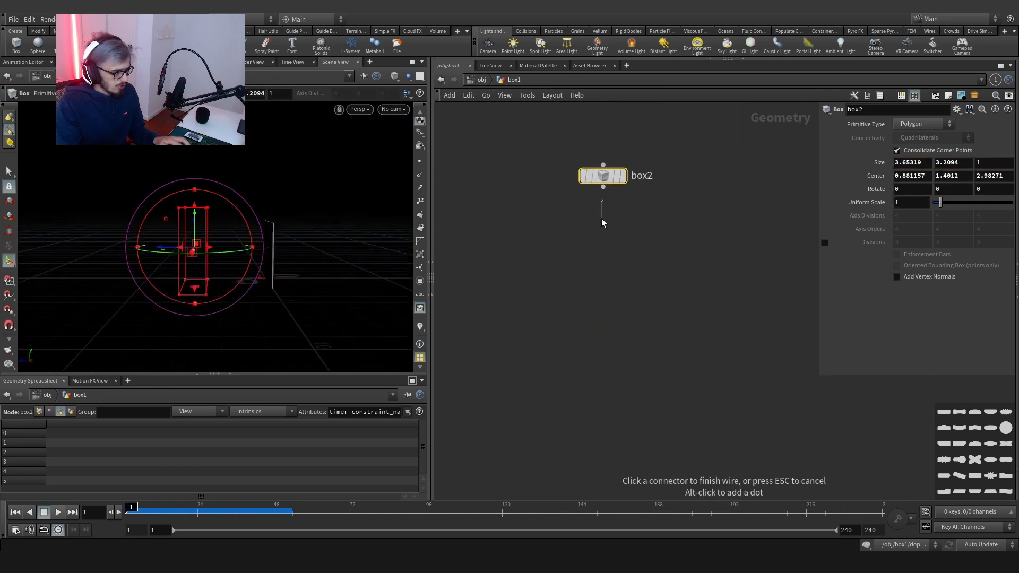
# Add an IsoOffset node after box2 and display its fog volume.
pyautogui.press('Tab')
pyautogui.write('is')
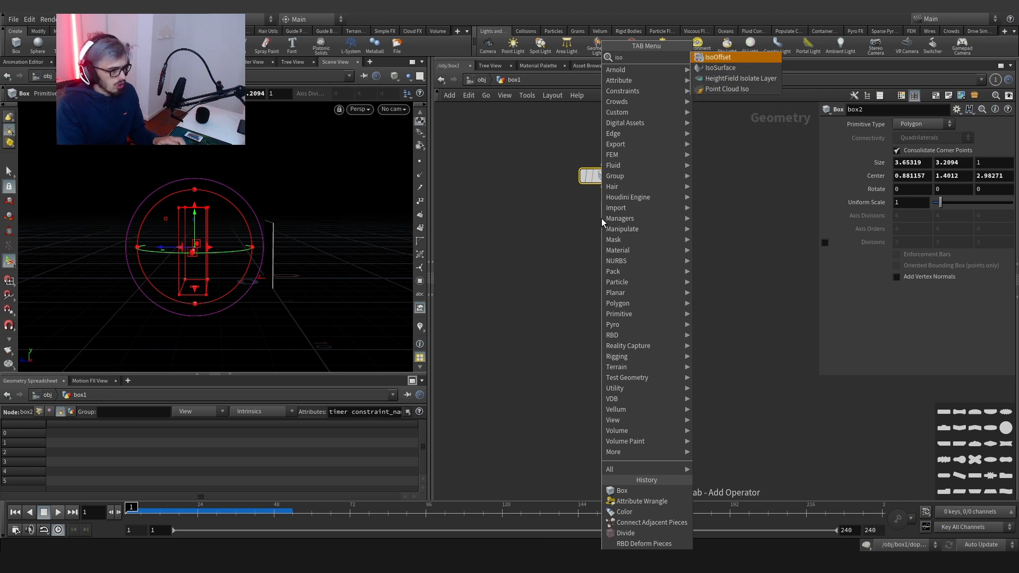
pyautogui.press('Return')
pyautogui.click(625, 235)
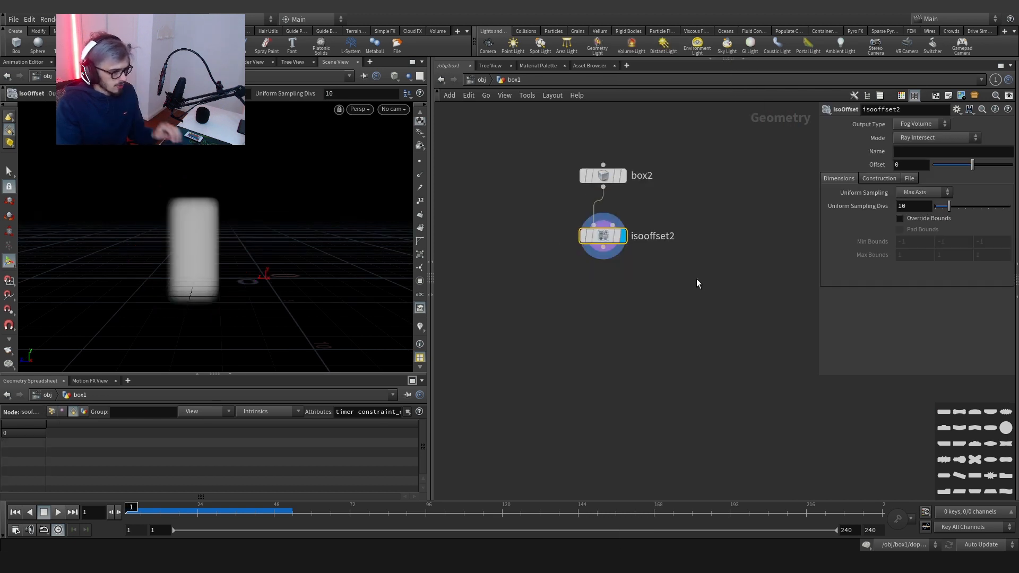
# Add a Scatter node after isooffset2 and display its points.
pyautogui.press('Tab')
pyautogui.write('scatter')
pyautogui.press('Return')
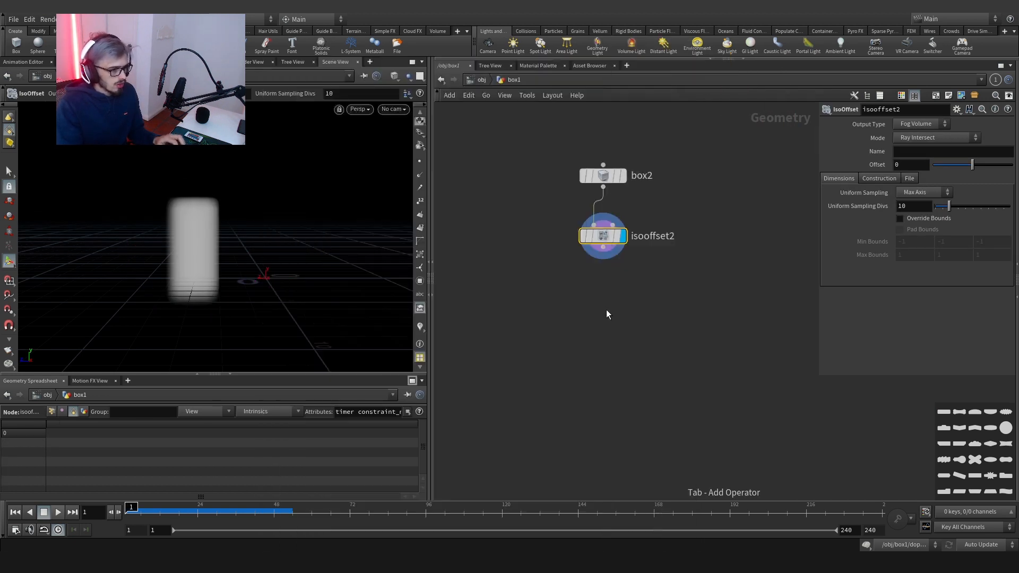
pyautogui.click(606, 310)
pyautogui.click(628, 308)
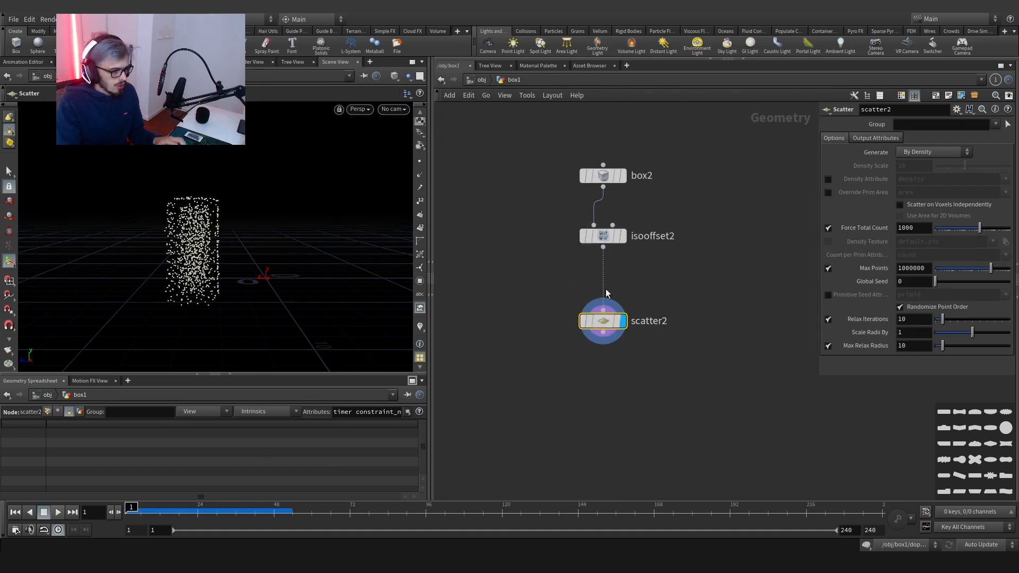
# Set scatter2's Force Total Count to 1 and its Global Seed to $F.
pyautogui.doubleClick(921, 230)
pyautogui.write('1')
pyautogui.press('Return')
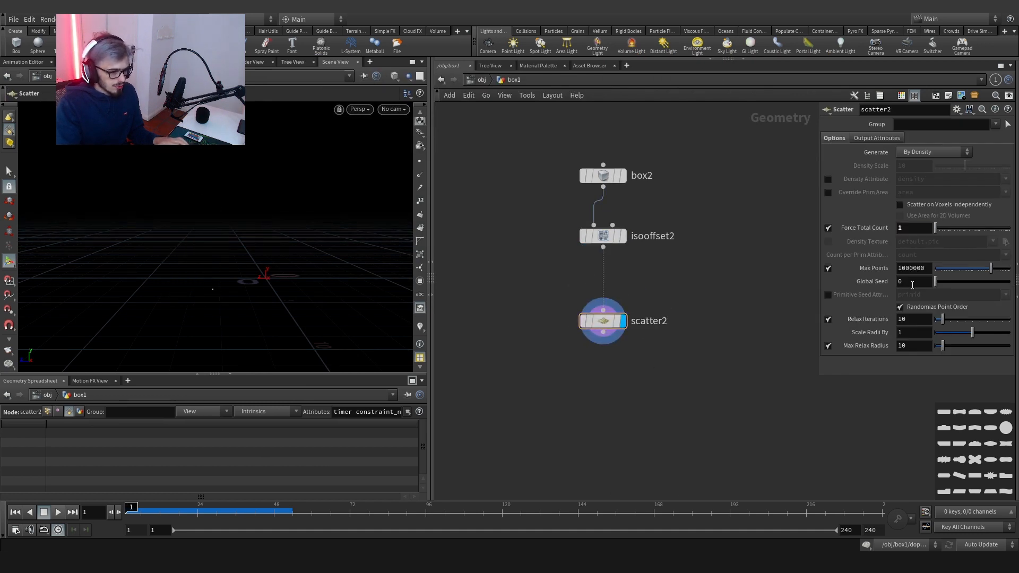
pyautogui.write('$F')
pyautogui.press('Return')
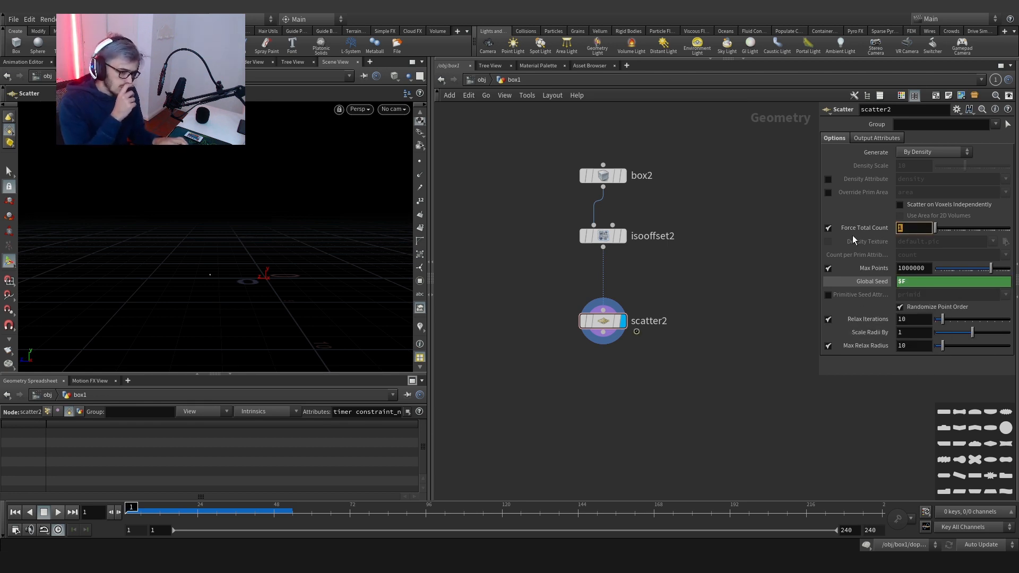
# Set scatter2's Force Total Count to the expression $F%8==0 and scrub the timeline to check when points appear.
pyautogui.write('$F')
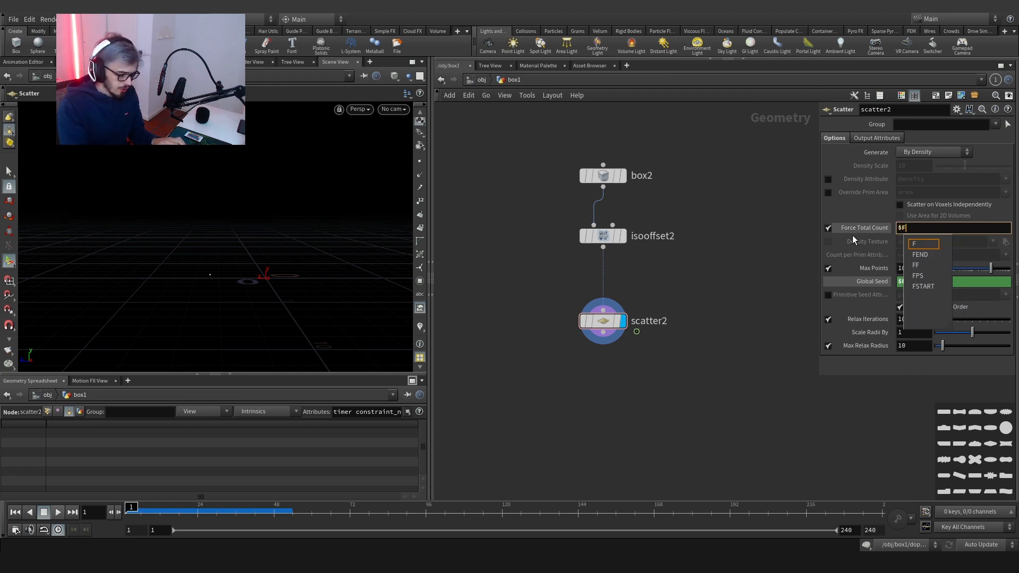
pyautogui.write('%')
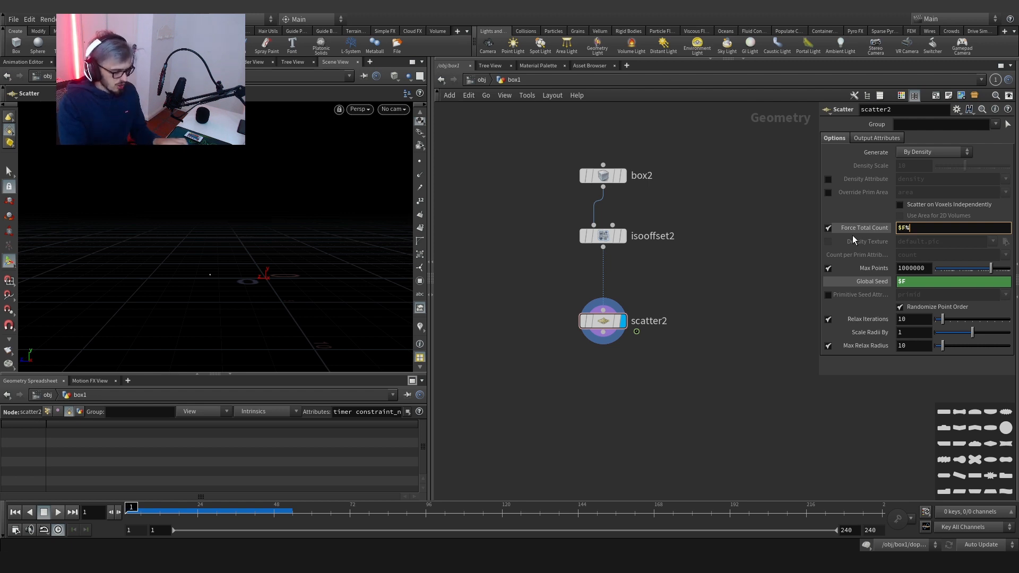
pyautogui.write('8==0')
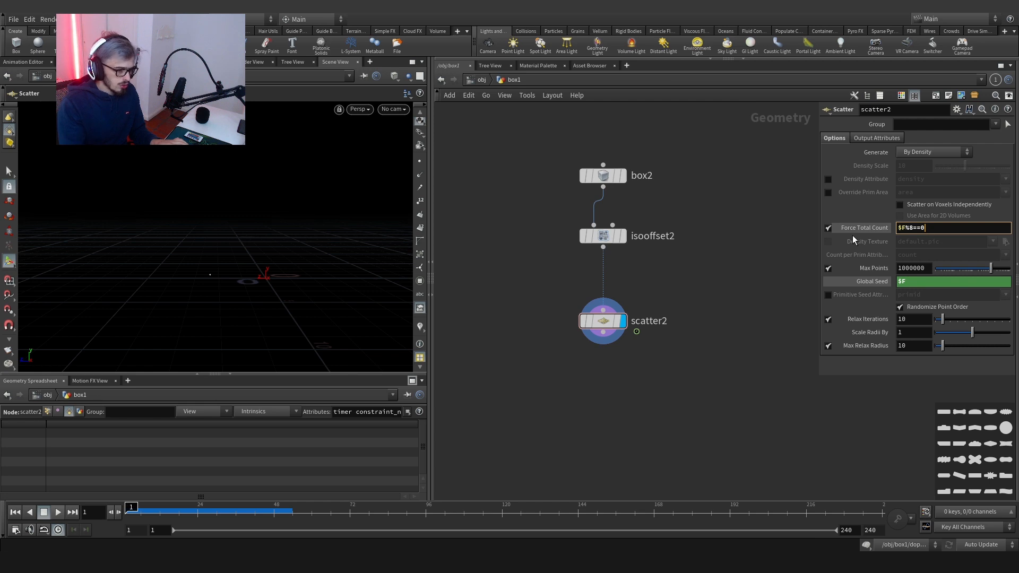
pyautogui.press('Return')
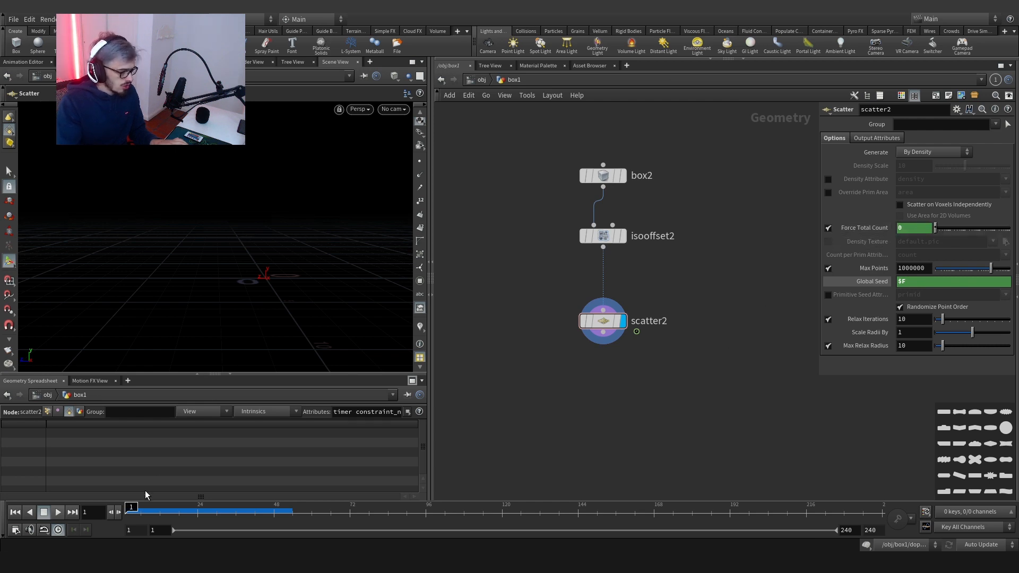
pyautogui.moveTo(132, 508)
pyautogui.mouseDown()
pyautogui.moveTo(233, 511)
pyautogui.moveTo(120, 510)
pyautogui.mouseUp()
# Add a Copy to Points node below scatter2 and wire scatter2 into its target points input.
pyautogui.scroll(-3, 457, 405)
pyautogui.moveTo(456, 405); pyautogui.dragTo(544, 381, button='middle')
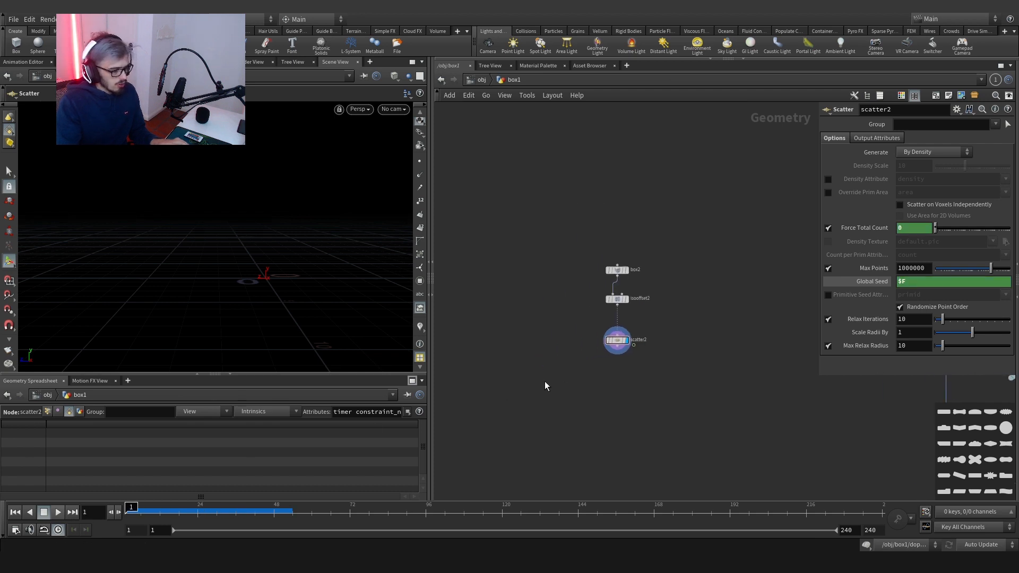
pyautogui.press('Tab')
pyautogui.write('copy to')
pyautogui.press('Return')
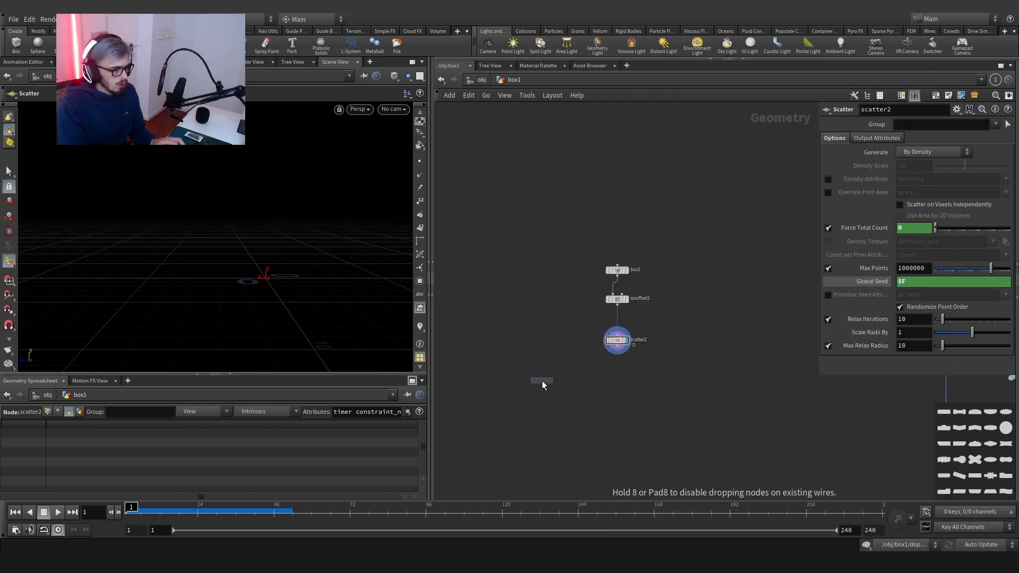
pyautogui.click(542, 381)
pyautogui.moveTo(617, 351); pyautogui.dragTo(547, 374)
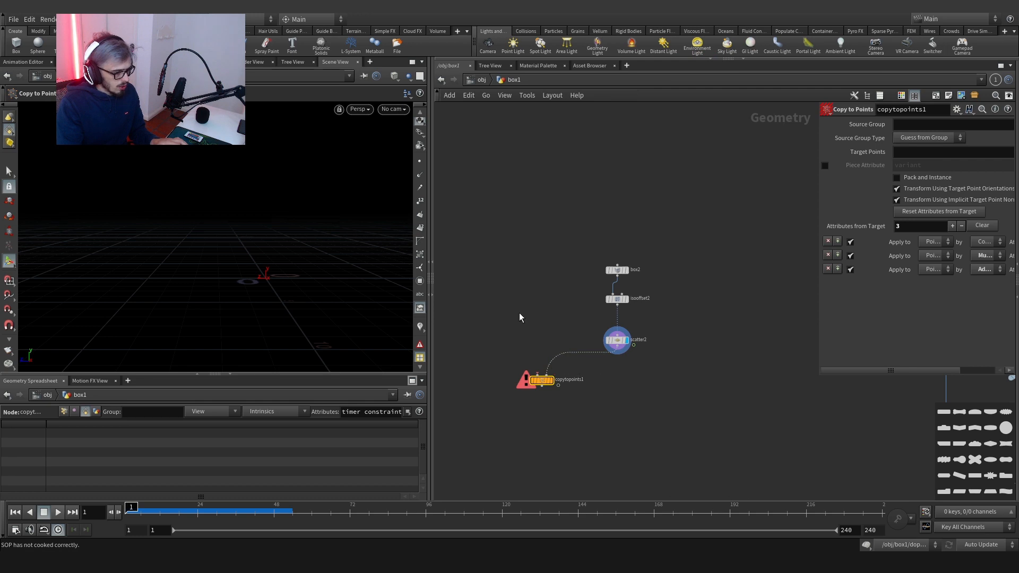
pyautogui.press('Tab')
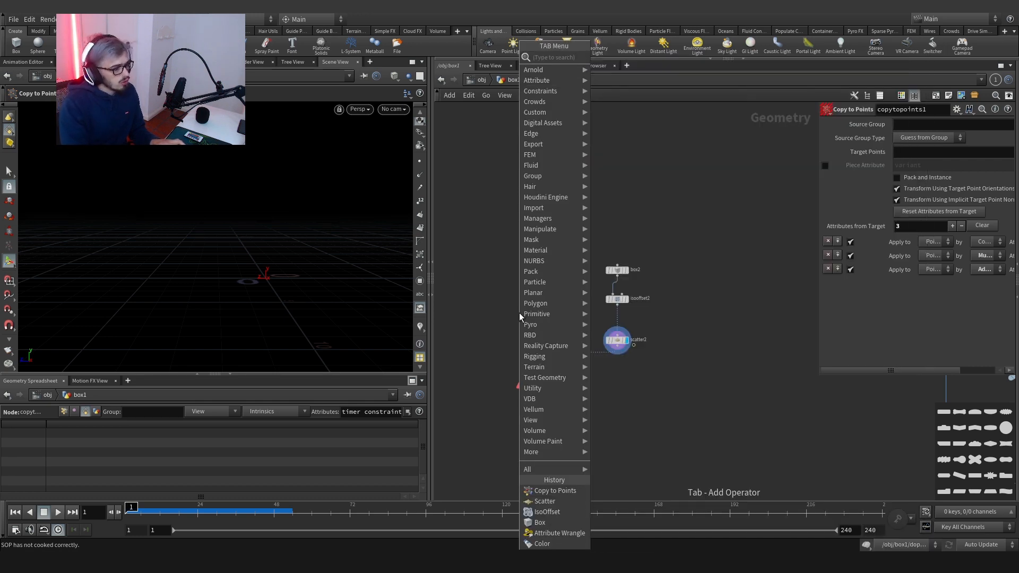
pyautogui.press('Escape')
pyautogui.hotkey('ctrl', 'z')
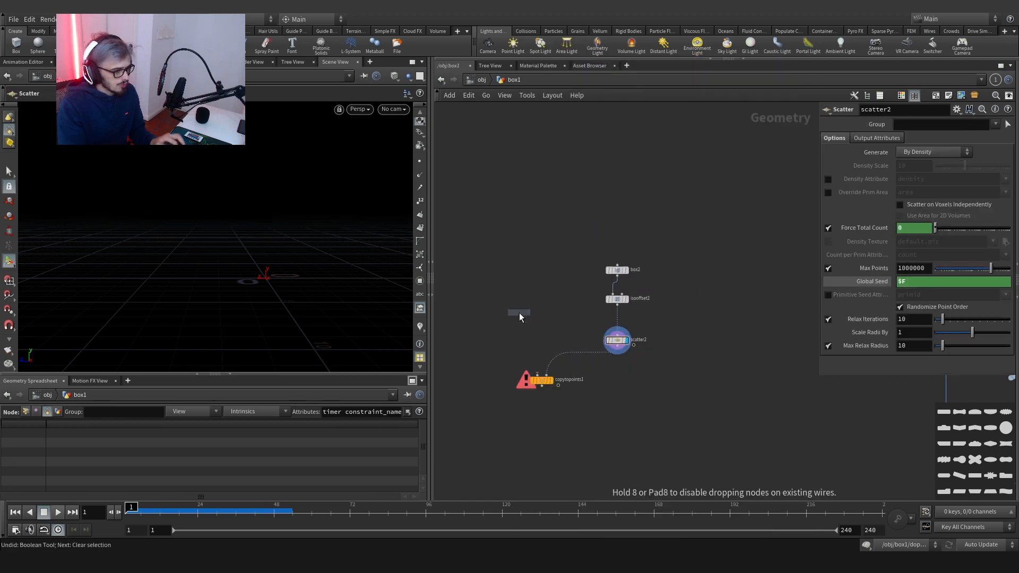
# Add a Box node, wire it into copytopoints1's geometry input, and set its Uniform Scale to 0.47.
pyautogui.click(519, 313)
pyautogui.scroll(3, 519, 313)
pyautogui.click(519, 320)
pyautogui.click(545, 403)
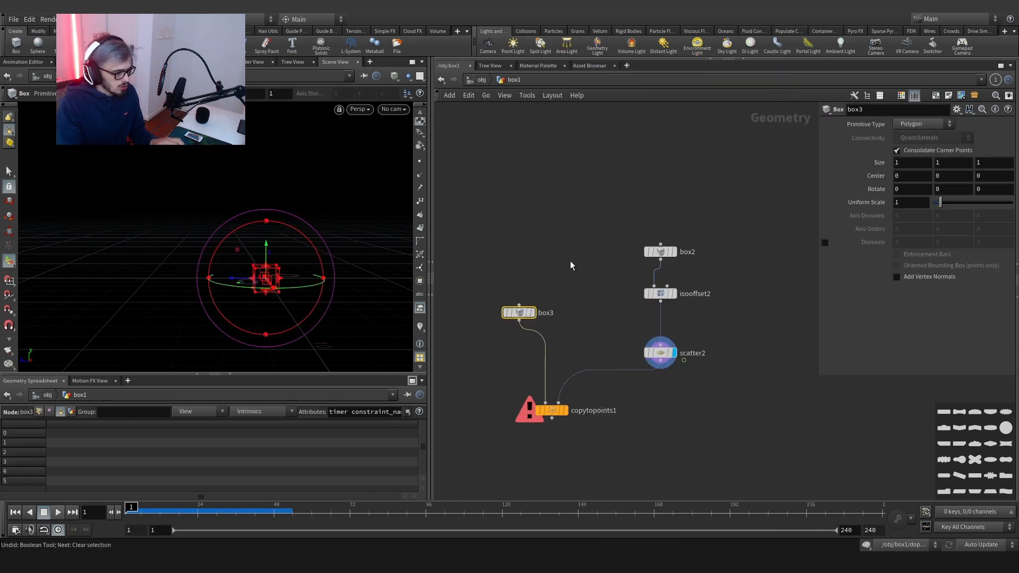
pyautogui.click(919, 205)
pyautogui.write('0.47')
pyautogui.press('Return')
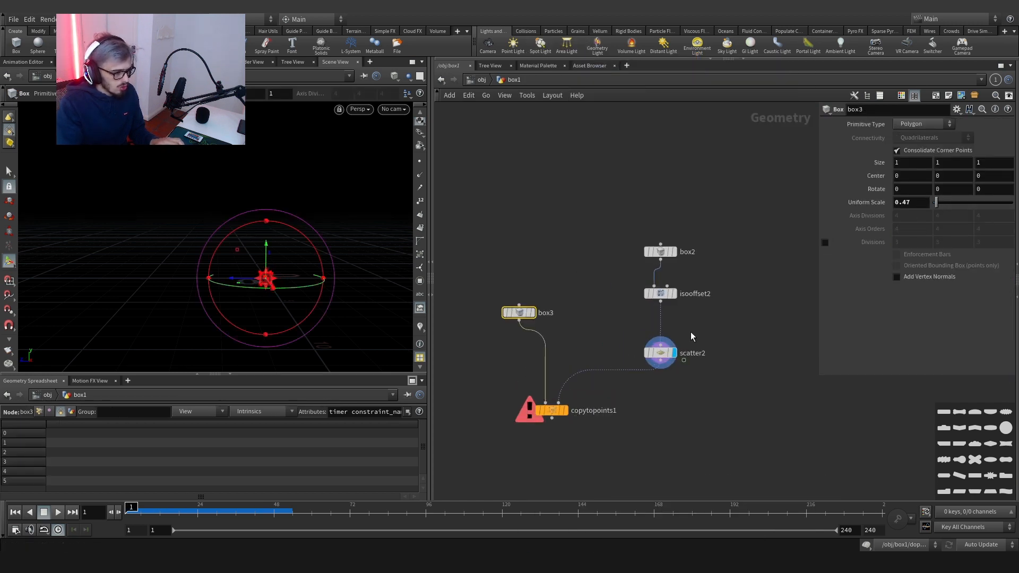
# Insert an Assemble node between box3 and copytopoints1.
pyautogui.moveTo(593, 337); pyautogui.dragTo(594, 300, button='middle')
pyautogui.click(594, 300)
pyautogui.press('Tab')
pyautogui.write('ass')
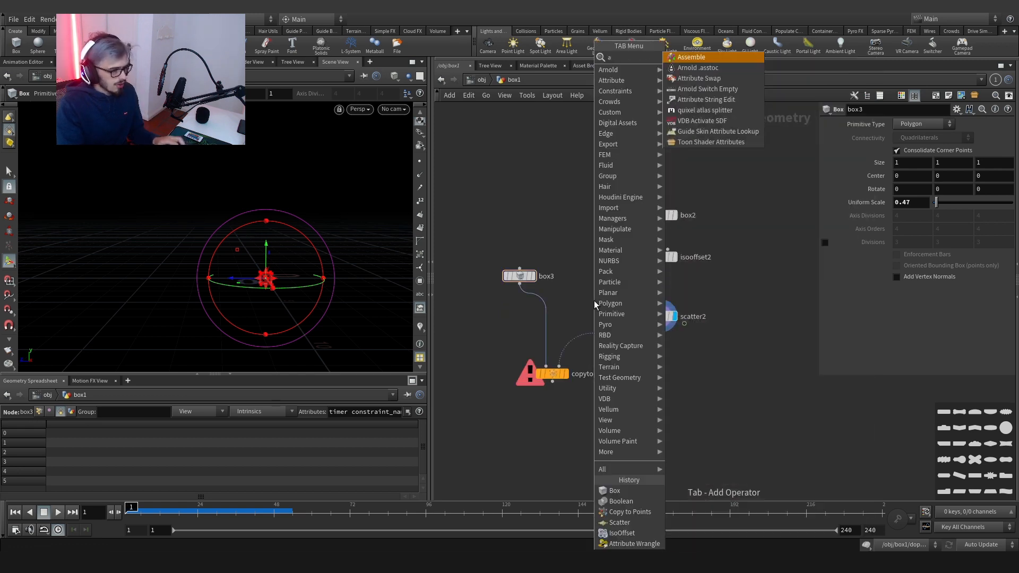
pyautogui.press('Return')
pyautogui.doubleClick(594, 301)
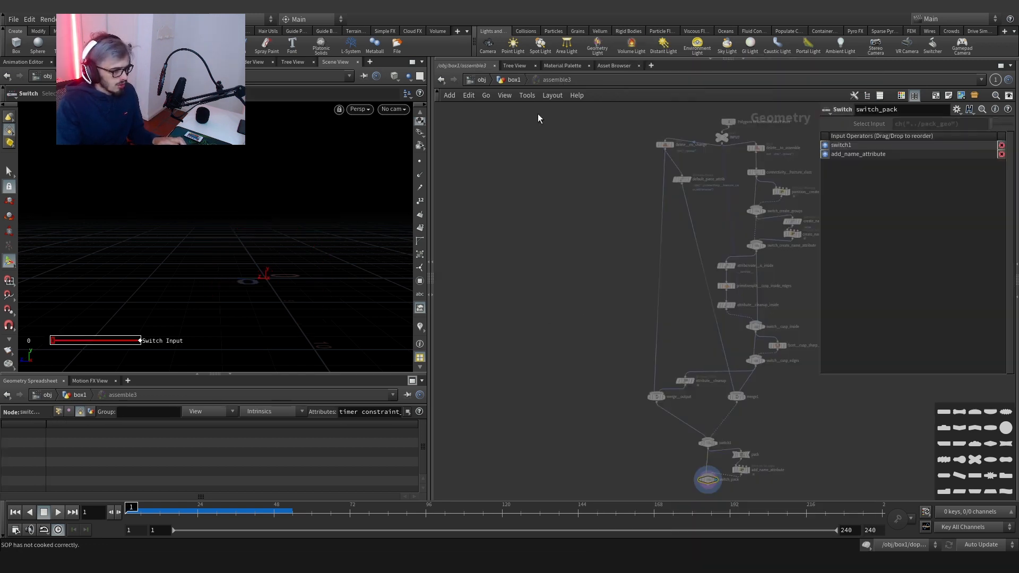
pyautogui.click(514, 80)
pyautogui.moveTo(594, 297); pyautogui.dragTo(521, 322)
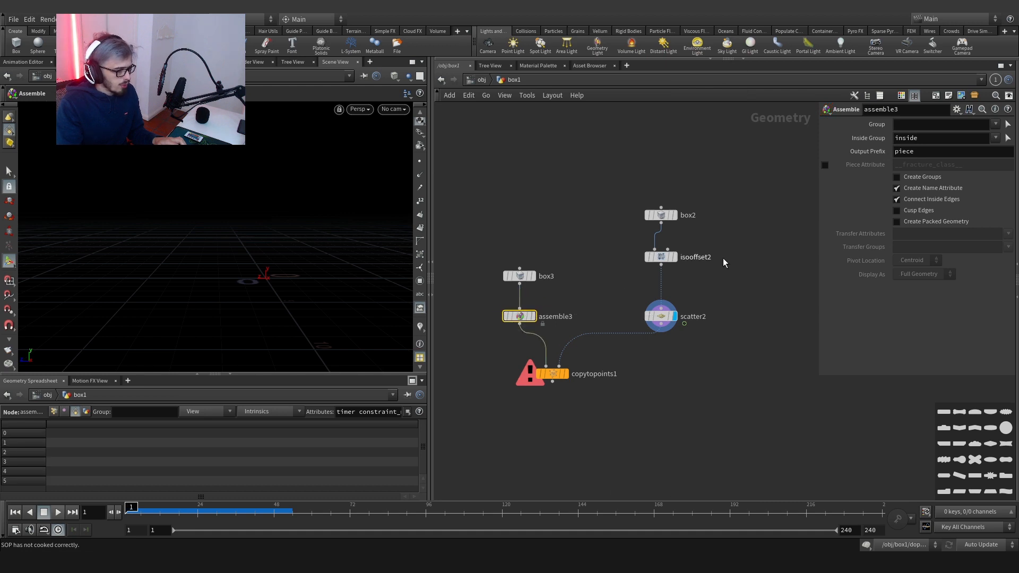
# Enable Create Packed Geometry on assemble3, set its Output Prefix to collider, and display the node.
pyautogui.click(918, 222)
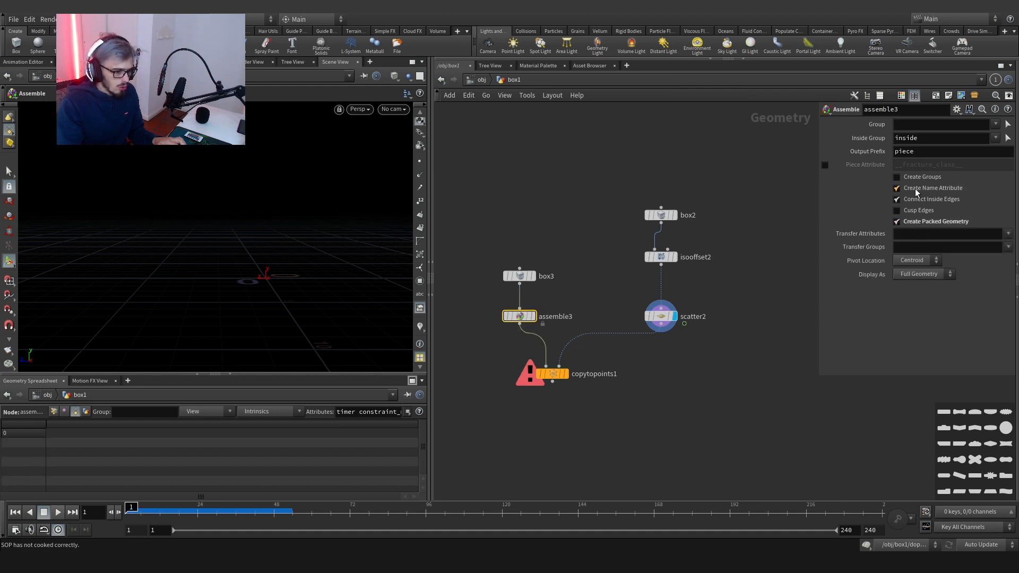
pyautogui.doubleClick(917, 151)
pyautogui.write('col')
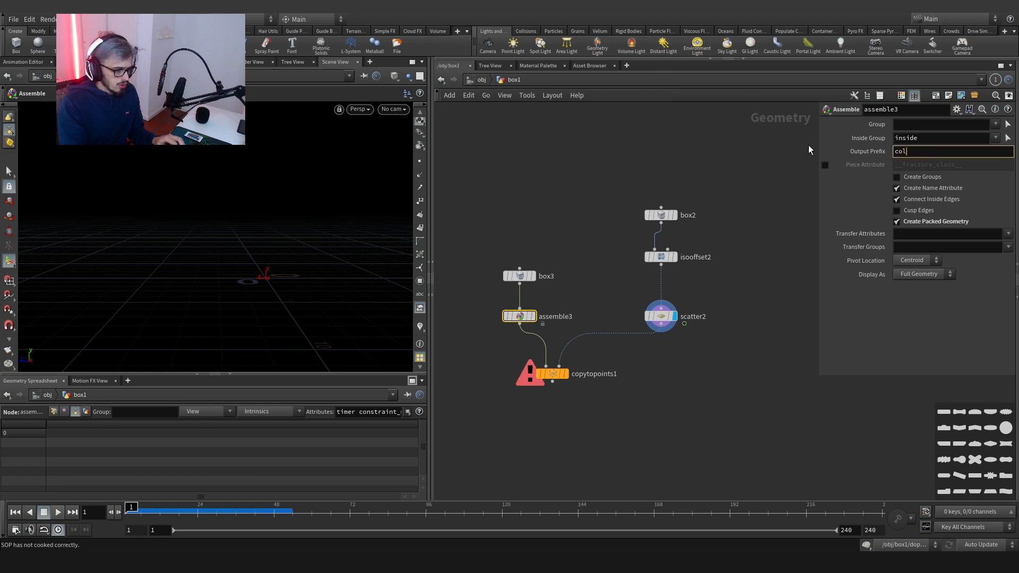
pyautogui.write('lider')
pyautogui.press('Return')
pyautogui.moveTo(537, 325)
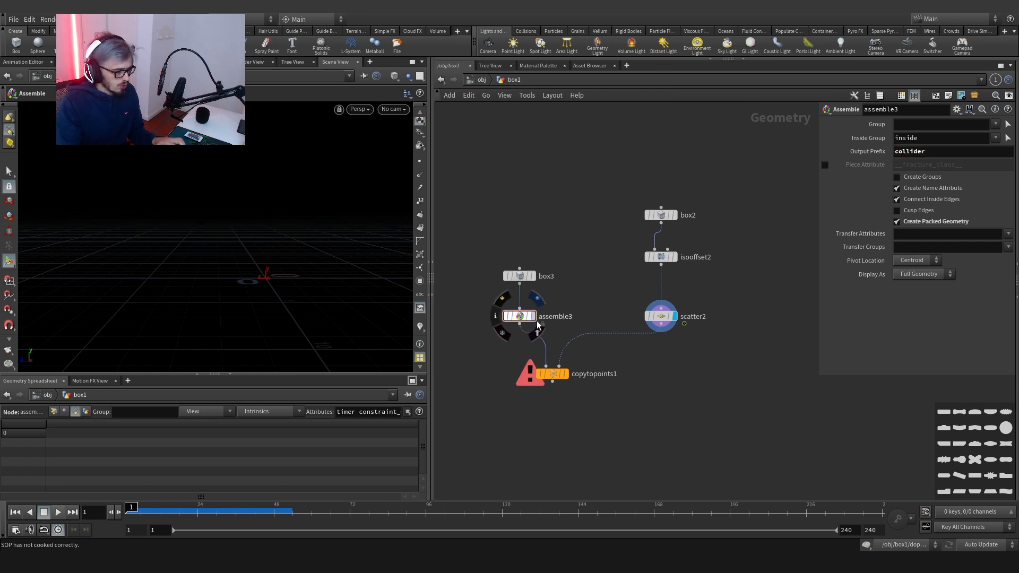
pyautogui.click(537, 300)
# Try the Polygon Mesh primitive type on box3.
pyautogui.click(520, 276)
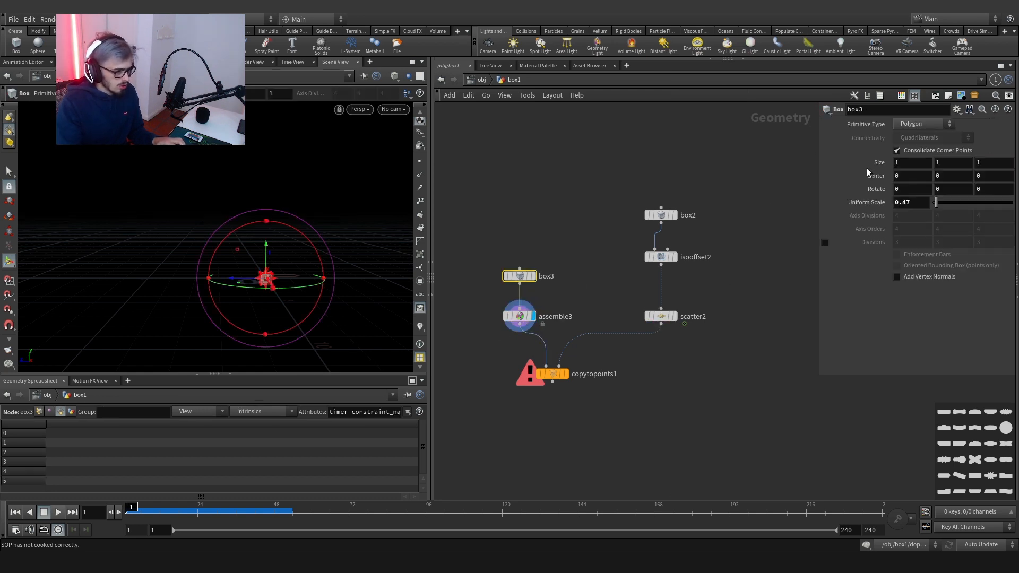
pyautogui.click(920, 123)
pyautogui.click(917, 139)
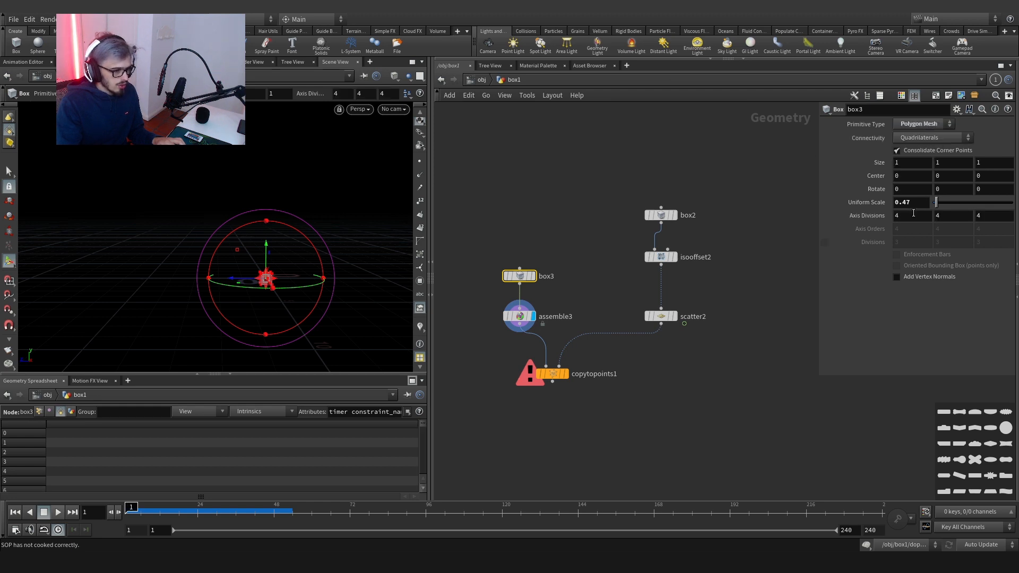
pyautogui.click(921, 123)
pyautogui.click(918, 133)
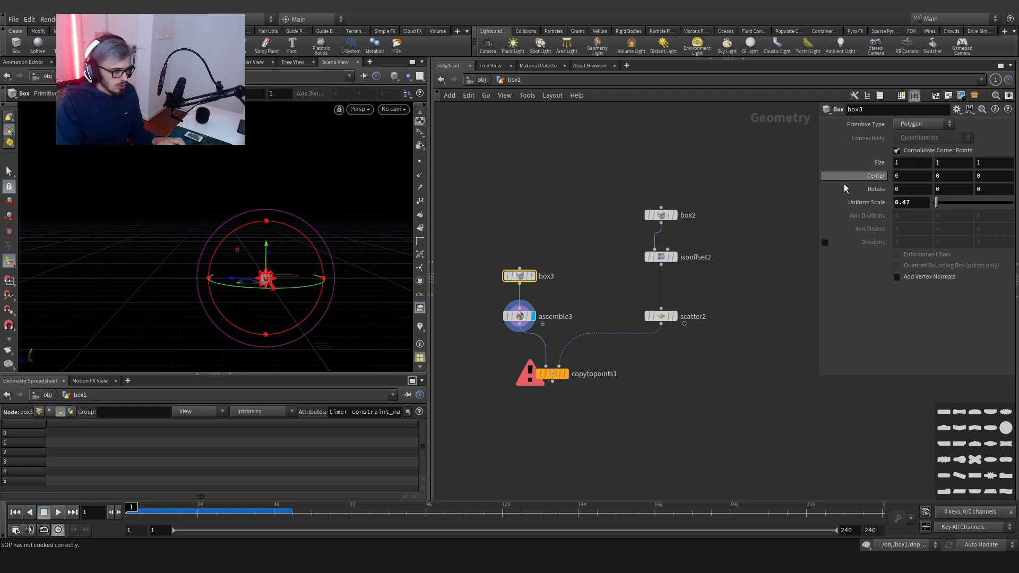
# Add a Null node after copytopoints1 and rename it OUT_EMITTER.
pyautogui.click(565, 373)
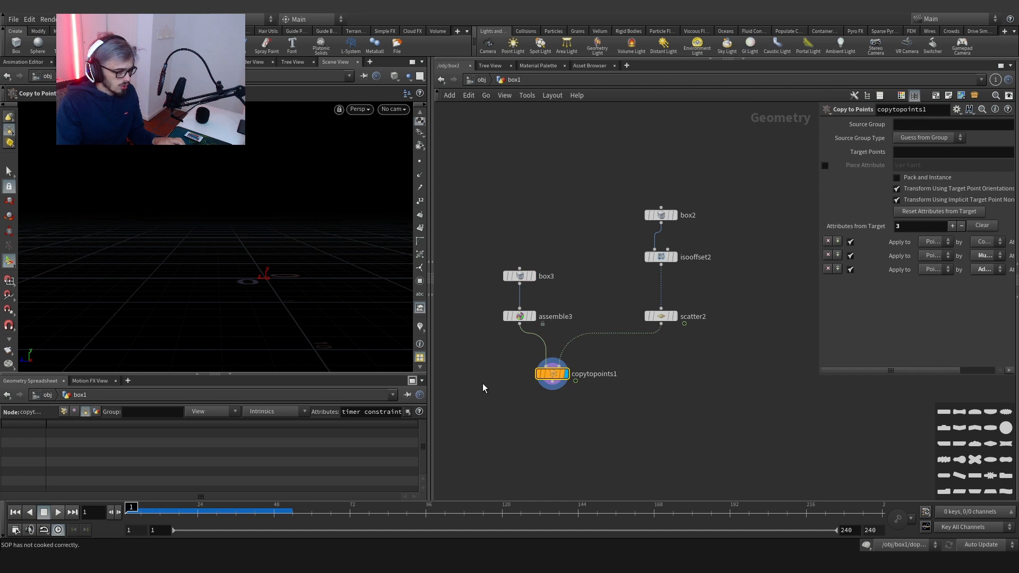
pyautogui.press('Tab')
pyautogui.write('null')
pyautogui.press('Return')
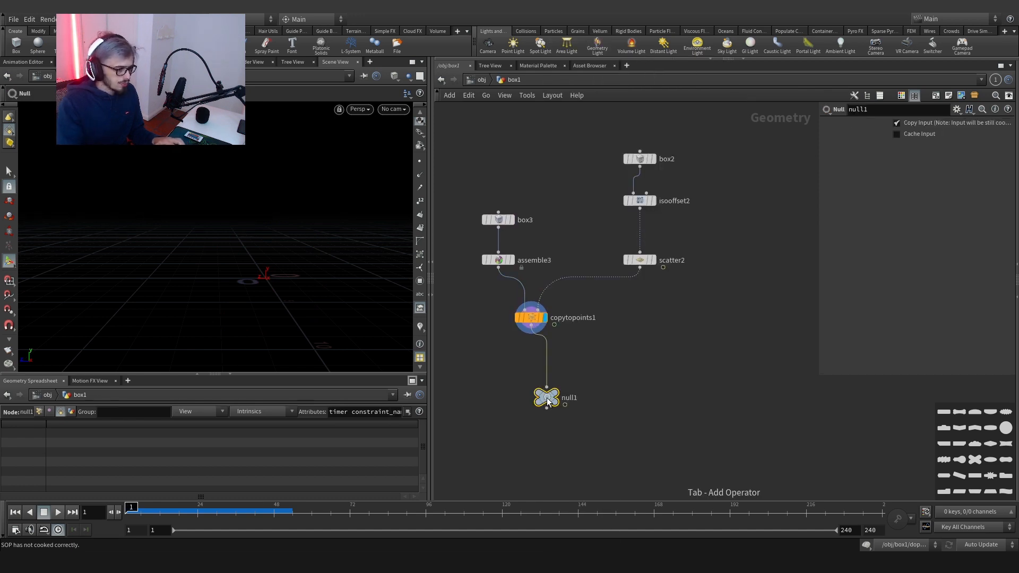
pyautogui.doubleClick(570, 398)
pyautogui.write('OUT_EMITT')
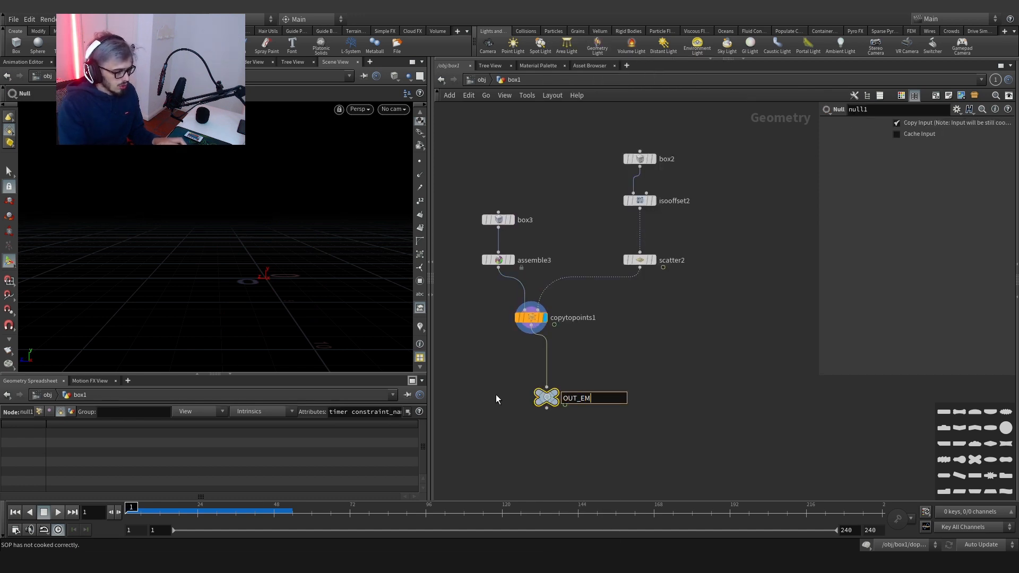
pyautogui.write('ER')
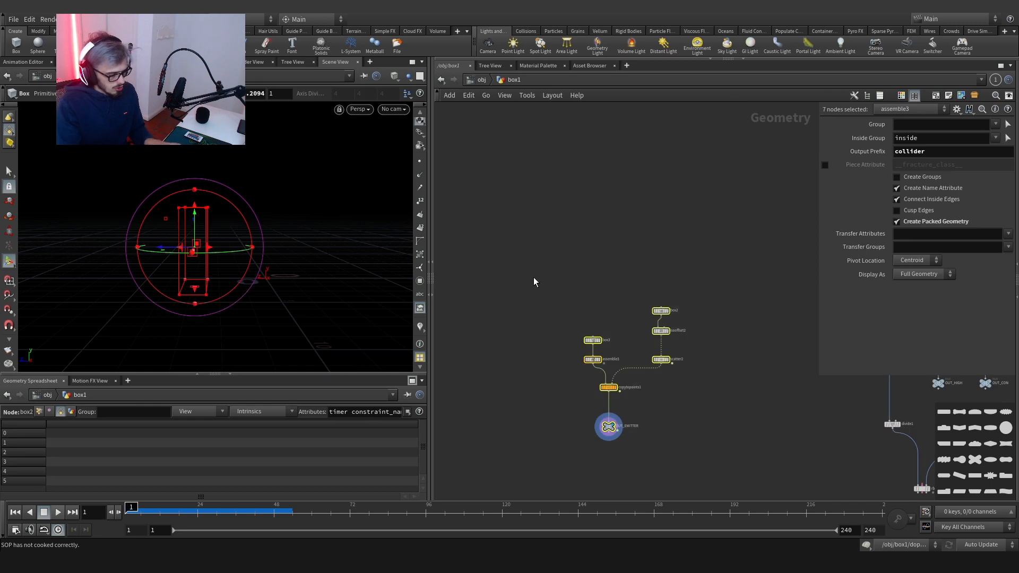
# Enclose the selected emitter nodes in a network box.
pyautogui.hotkey('shift', 'o')
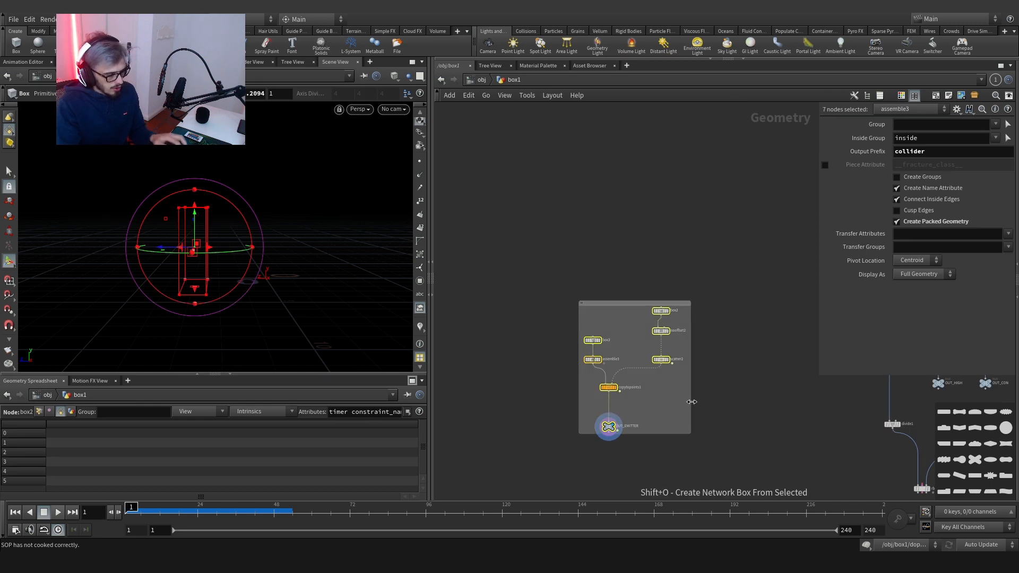
pyautogui.scroll(2, 662, 416)
pyautogui.scroll(2, 662, 415)
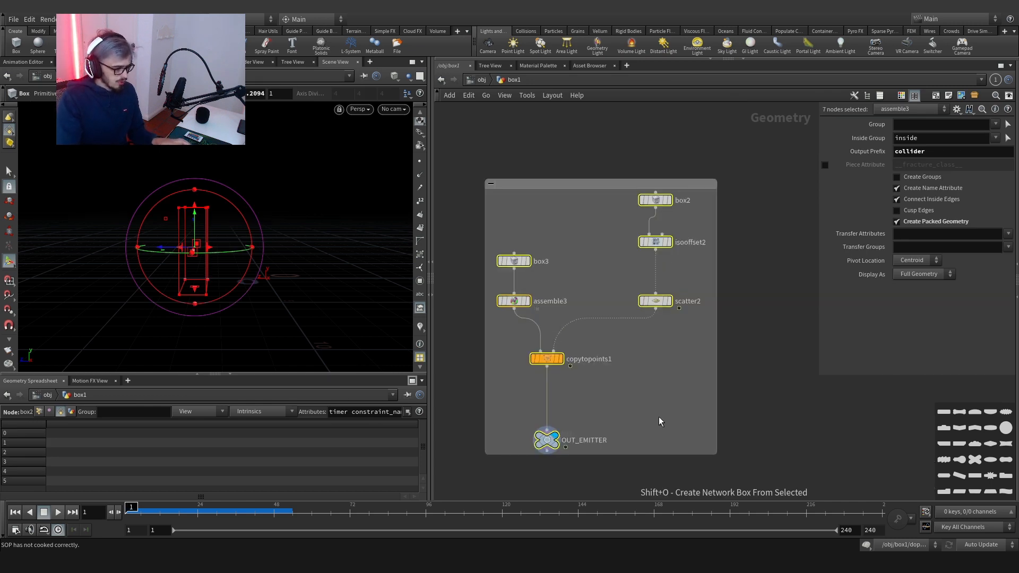
# Insert an Attribute Wrangle between scatter2 and copytopoints1.
pyautogui.click(642, 372)
pyautogui.press('Tab')
pyautogui.write('wr')
pyautogui.press('Return')
pyautogui.doubleClick(644, 355)
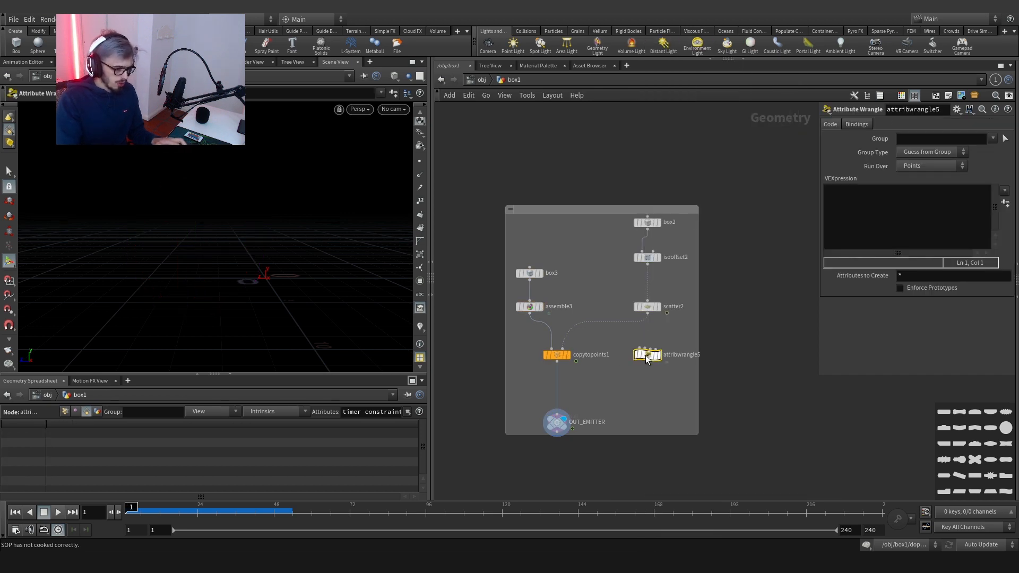
pyautogui.click(511, 83)
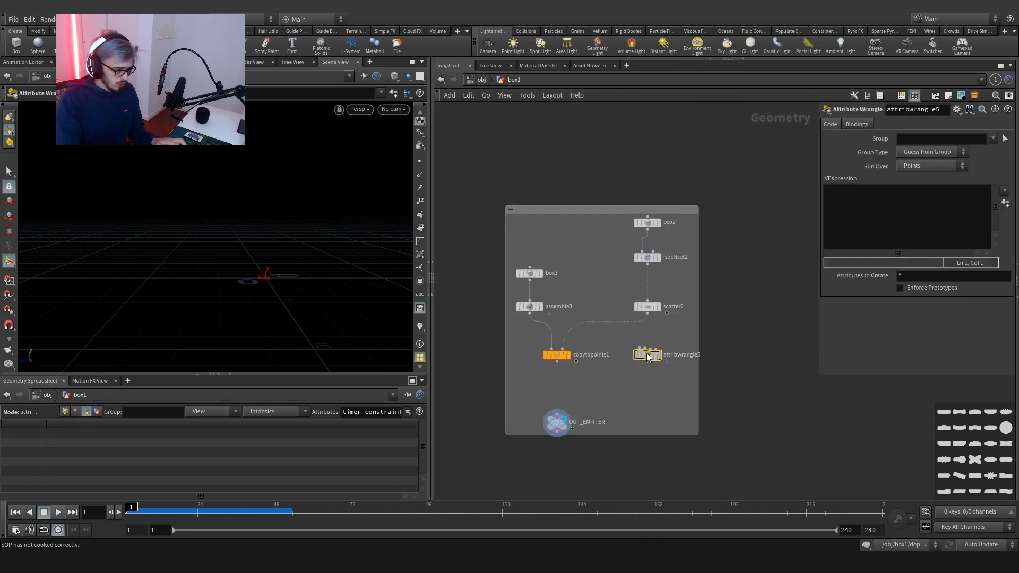
pyautogui.moveTo(645, 354)
pyautogui.mouseDown()
pyautogui.moveTo(628, 327)
pyautogui.moveTo(649, 339)
pyautogui.mouseUp()
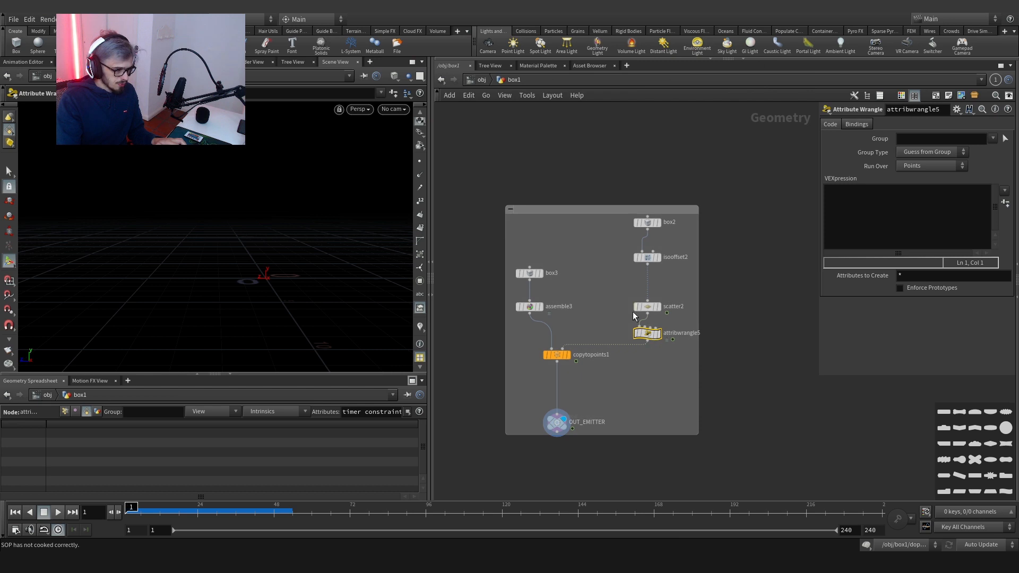
# Set the emitted points' velocity in attribwrangle5 with the VEX line v@v = set(0,2,-8);.
pyautogui.click(891, 223)
pyautogui.write('v@v')
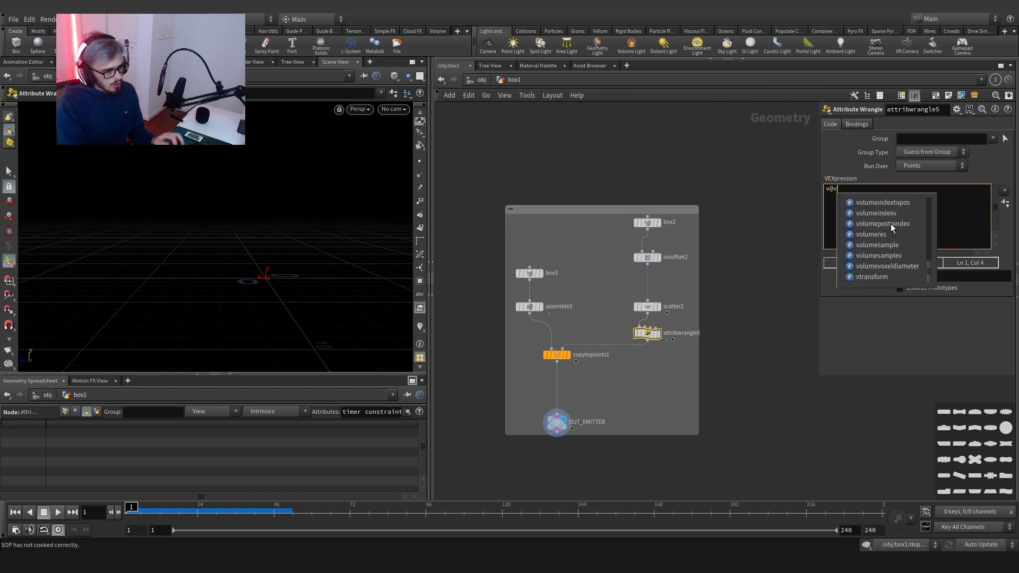
pyautogui.write(' = set()')
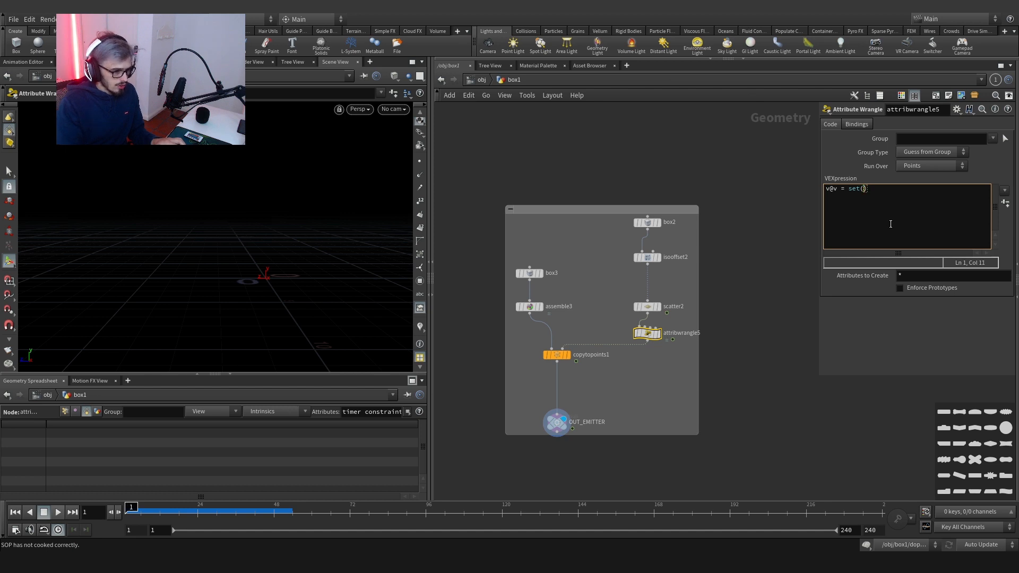
pyautogui.write('0,')
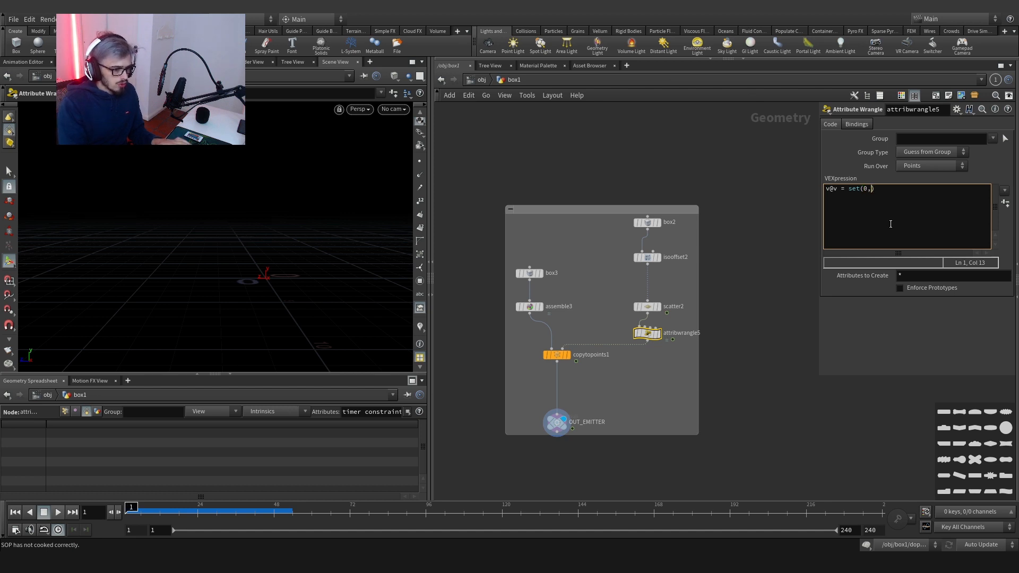
pyautogui.write('2,-8')
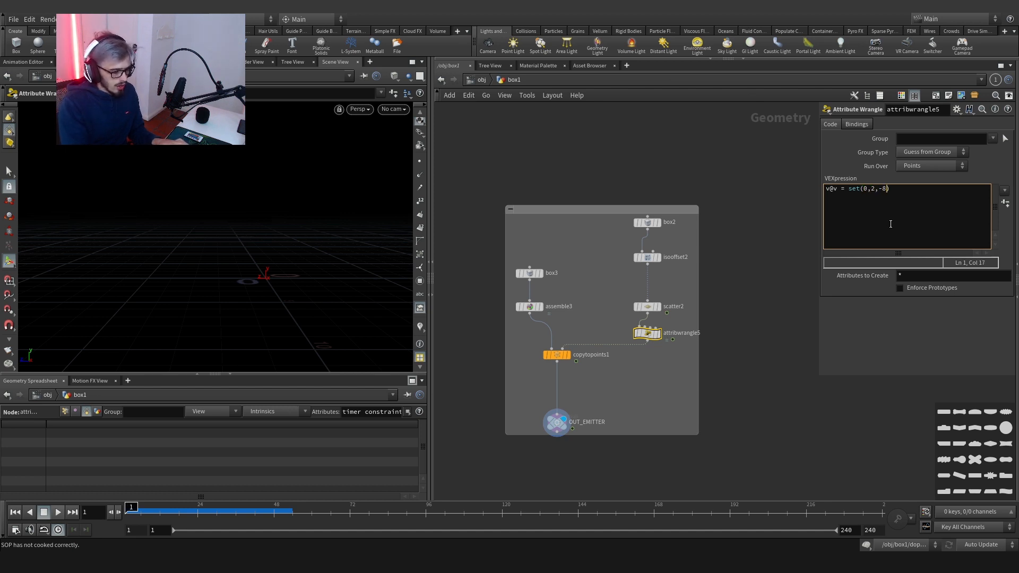
# Inside dopnet1, duplicate sopsolver1 and wire the copy into rigidbodysolver1.
pyautogui.scroll(-7, 777, 390)
pyautogui.moveTo(770, 389); pyautogui.dragTo(586, 276, button='middle')
pyautogui.scroll(6, 708, 287)
pyautogui.moveTo(725, 244); pyautogui.dragTo(597, 253, button='middle')
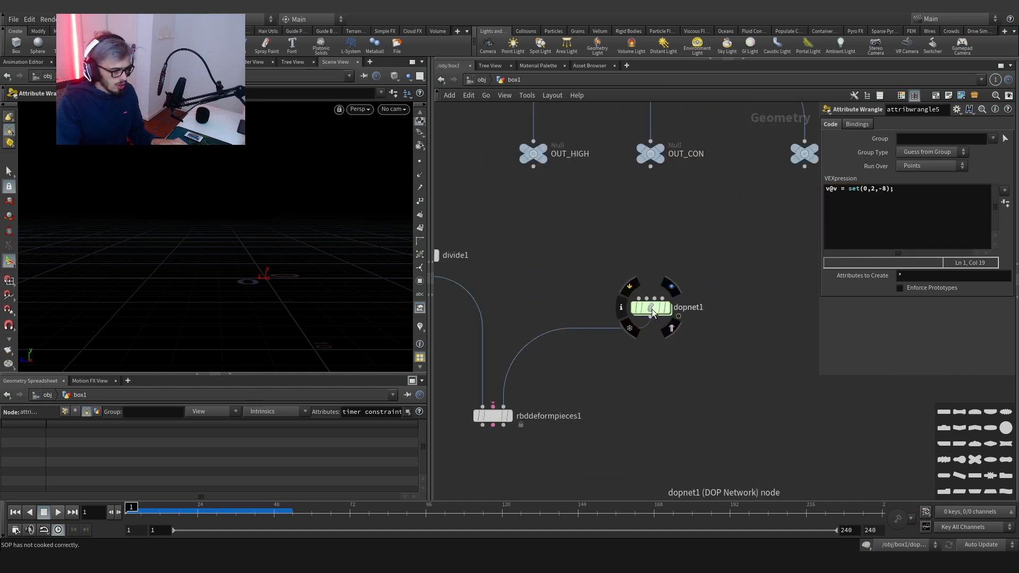
pyautogui.doubleClick(660, 307)
pyautogui.scroll(5, 621, 293)
pyautogui.moveTo(630, 289); pyautogui.dragTo(667, 335, button='middle')
pyautogui.moveTo(645, 262)
pyautogui.mouseDown()
pyautogui.moveTo(616, 198)
pyautogui.moveTo(633, 266)
pyautogui.mouseUp()
pyautogui.click(617, 206)
pyautogui.click(467, 313)
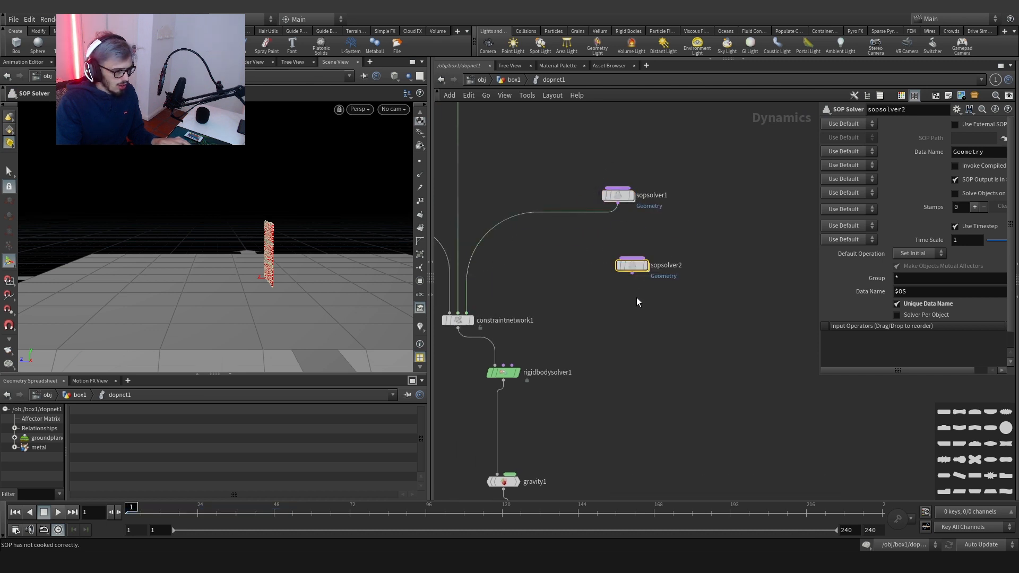
pyautogui.click(632, 274)
pyautogui.click(512, 365)
# Inside sopsolver2, delete the two copied constraint wrangles and display dop_geometry.
pyautogui.doubleClick(632, 265)
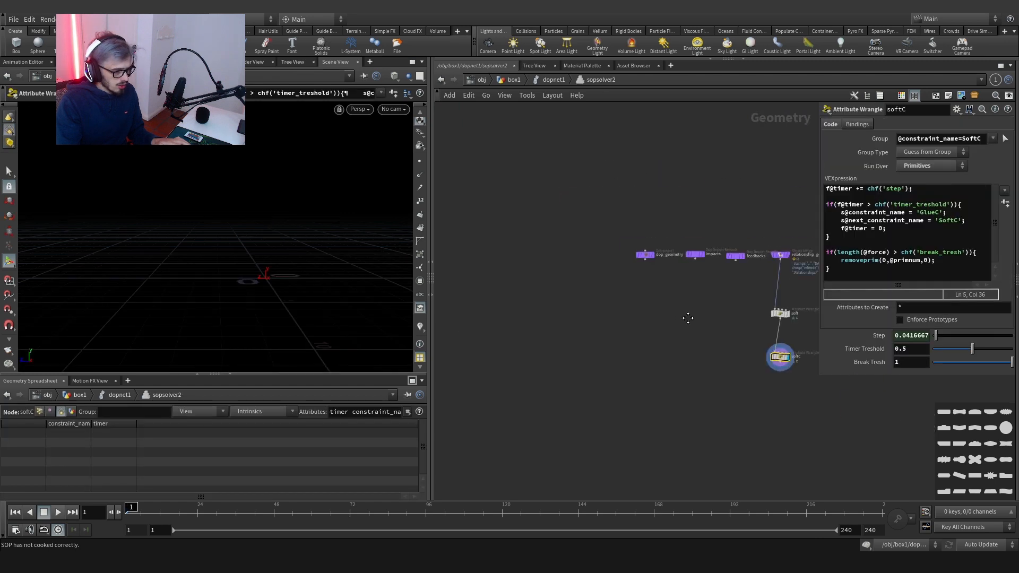
pyautogui.moveTo(619, 421); pyautogui.dragTo(719, 345)
pyautogui.click(547, 300)
pyautogui.scroll(4, 546, 300)
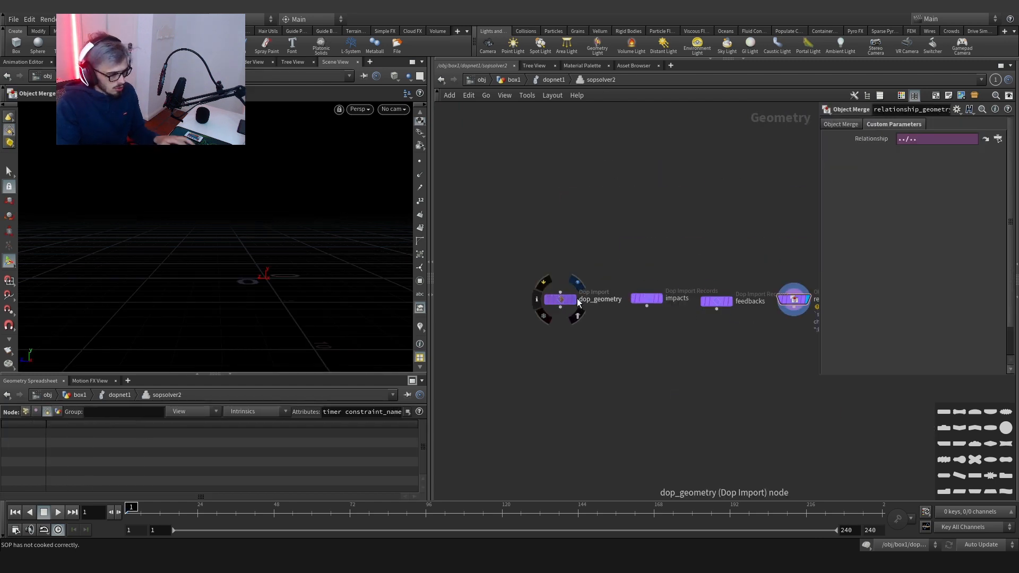
# Add a Merge node in sopsolver2 and wire dop_geometry into it.
pyautogui.press('Tab')
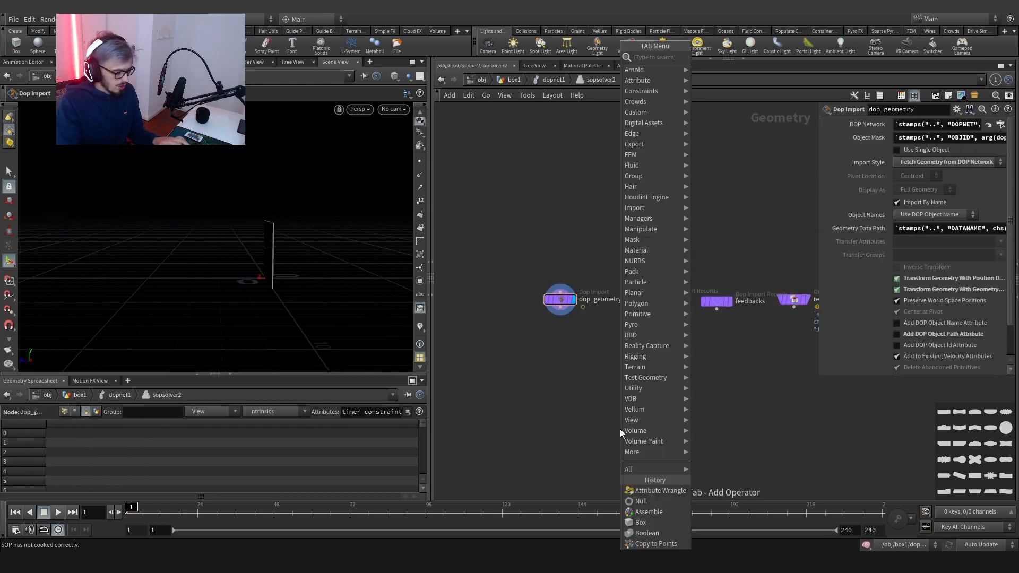
pyautogui.write('merge')
pyautogui.press('Return')
pyautogui.click(619, 429)
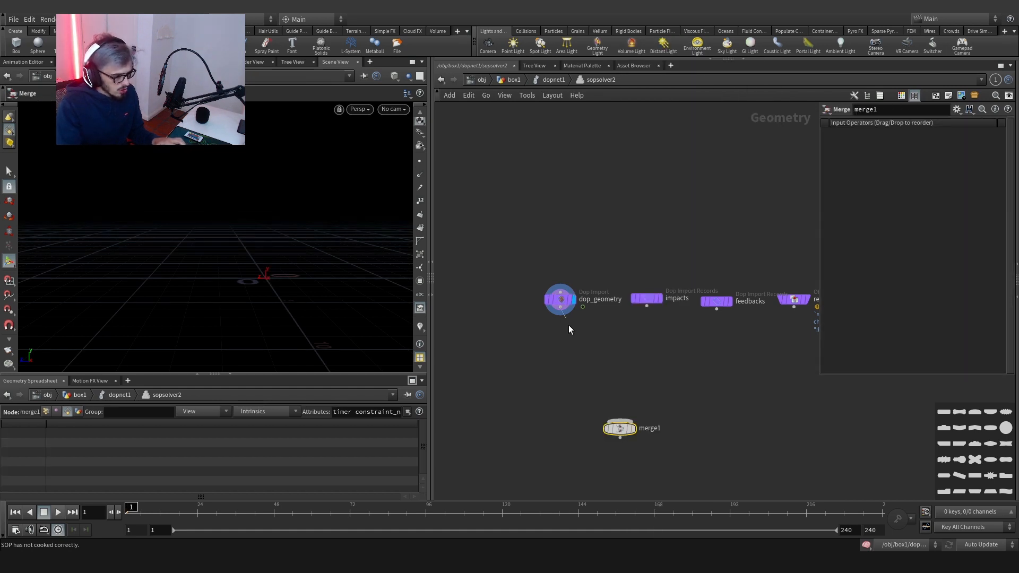
pyautogui.moveTo(568, 325); pyautogui.dragTo(620, 423)
# Add an Object Merge node above merge1 in sopsolver2.
pyautogui.press('Tab')
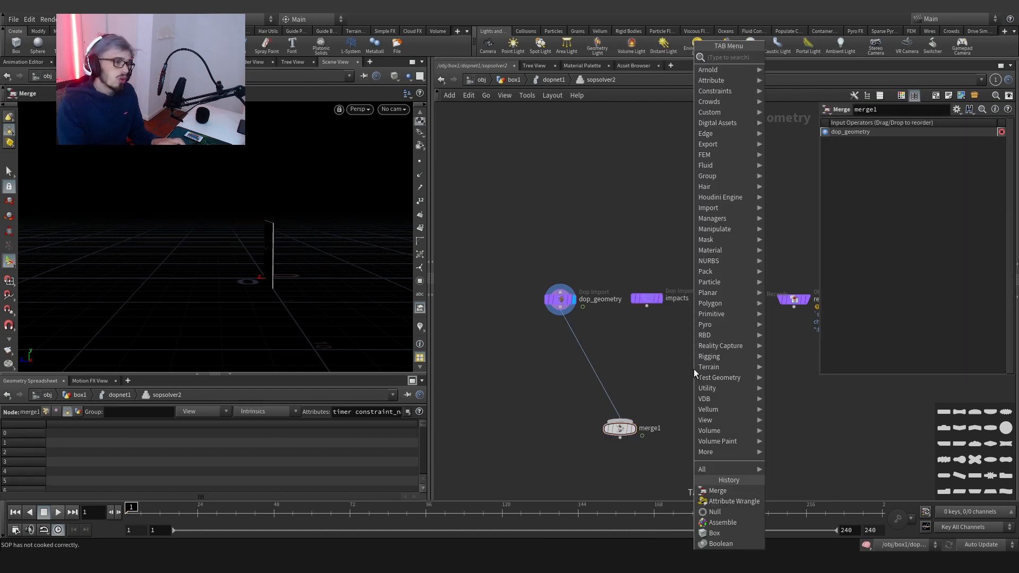
pyautogui.write('object merge')
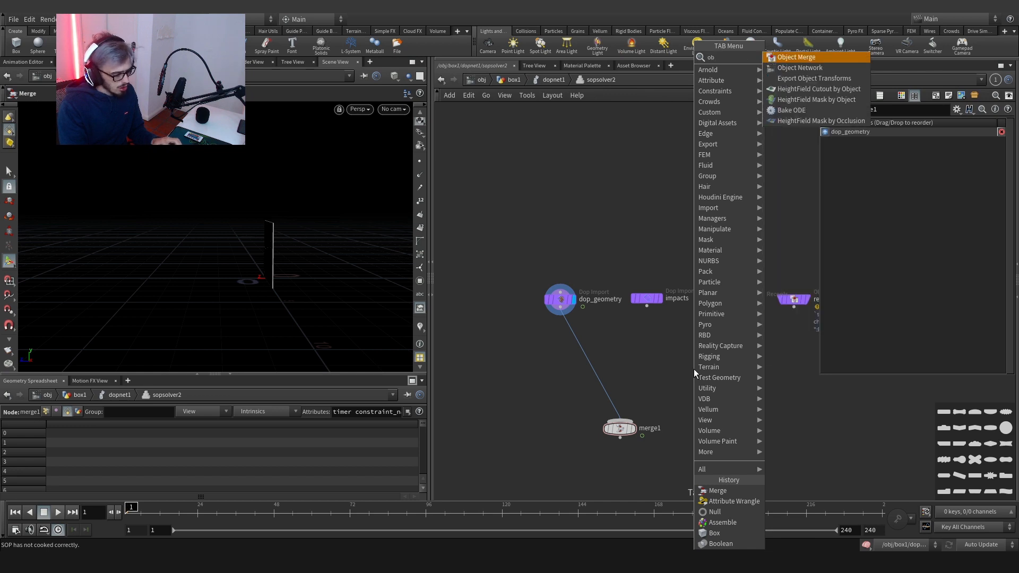
pyautogui.press('Return')
pyautogui.click(692, 368)
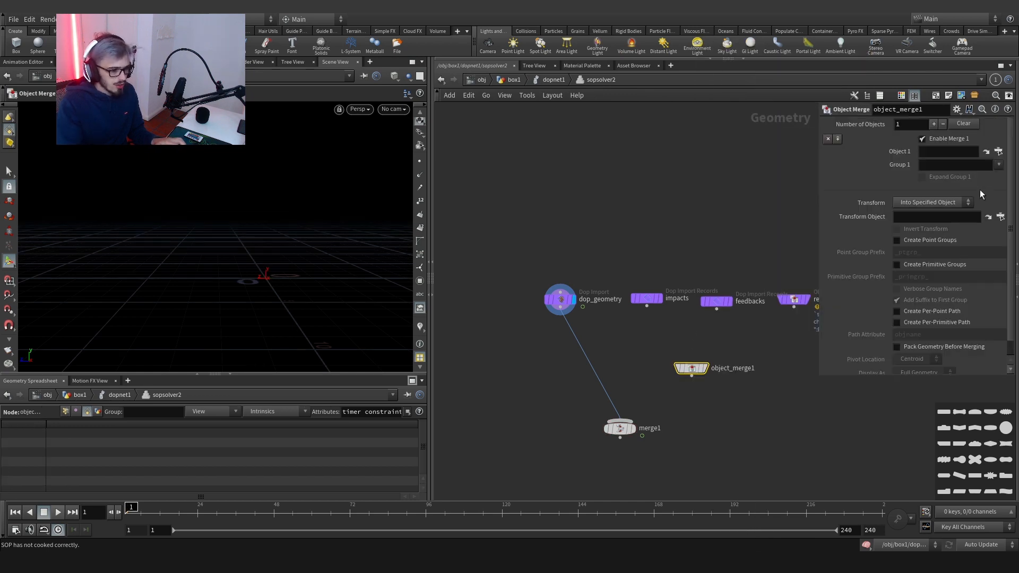
# Set object_merge1 to import the geometry from /obj/box1/OUT_EMITTER.
pyautogui.click(999, 152)
pyautogui.scroll(10, 949, 148)
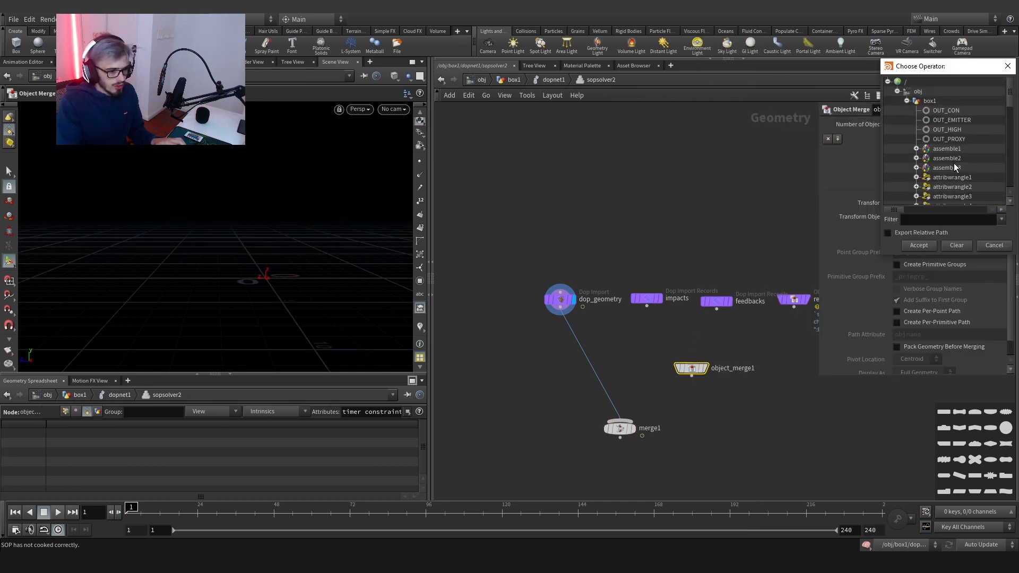
pyautogui.click(938, 121)
pyautogui.click(918, 245)
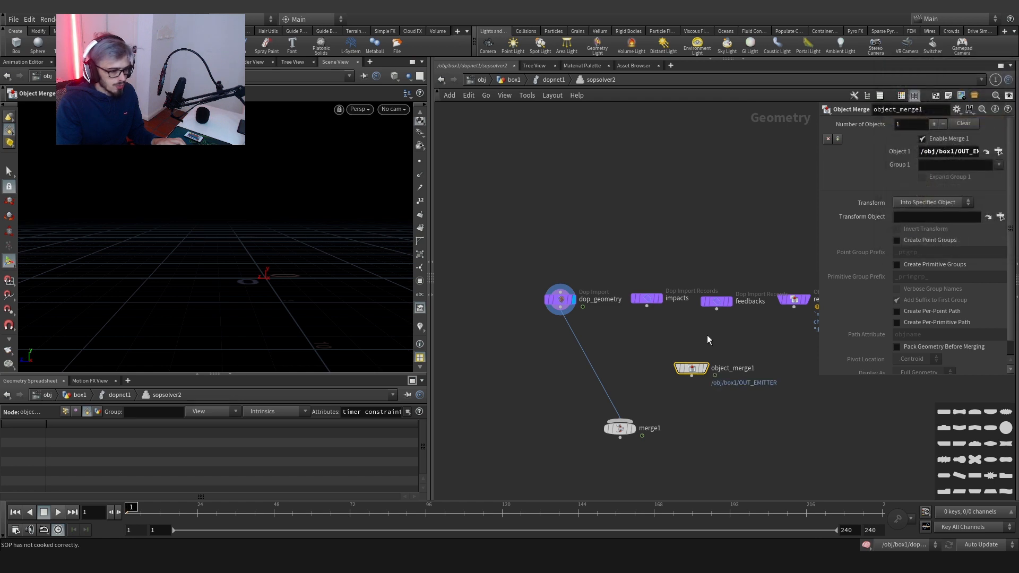
# Wire object_merge1 into merge1 alongside dop_geometry and display merge1.
pyautogui.click(691, 377)
pyautogui.click(605, 368)
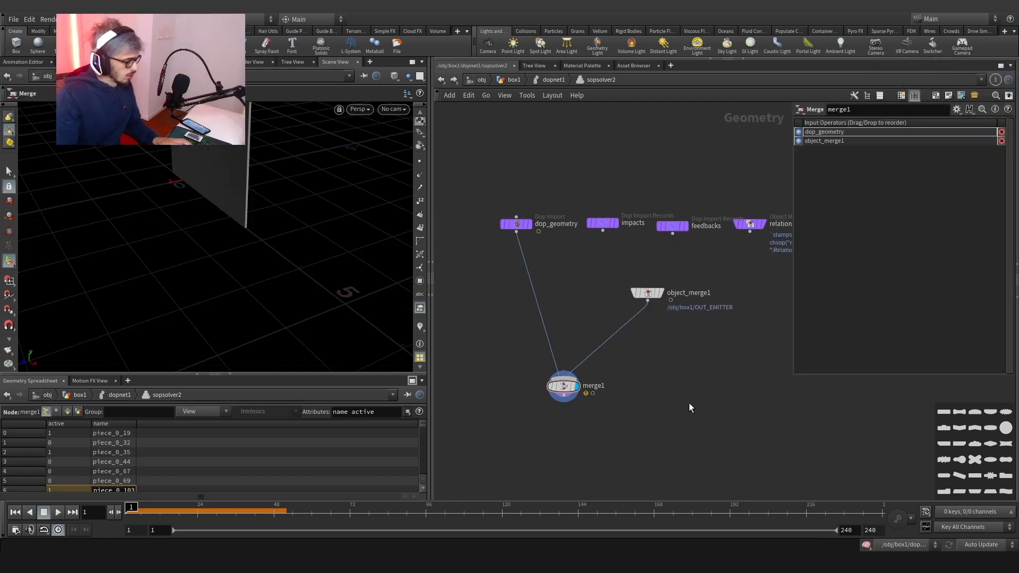
pyautogui.moveTo(617, 408); pyautogui.dragTo(633, 397, button='middle')
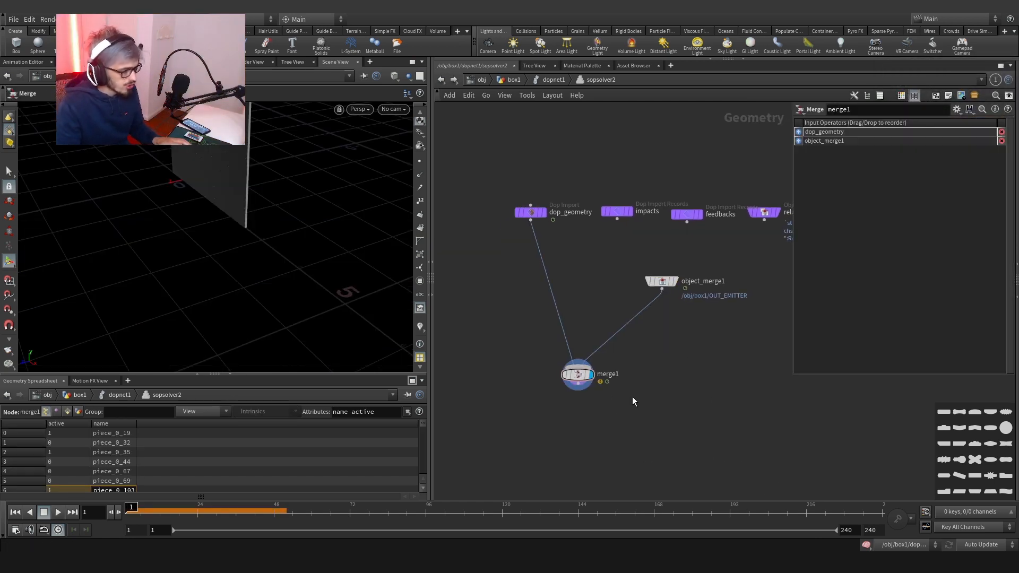
# Add an Attribute Wrangle below merge1, wired to its output, and display it.
pyautogui.press('Delete')
pyautogui.click(578, 386)
pyautogui.press('Tab')
pyautogui.write('wr')
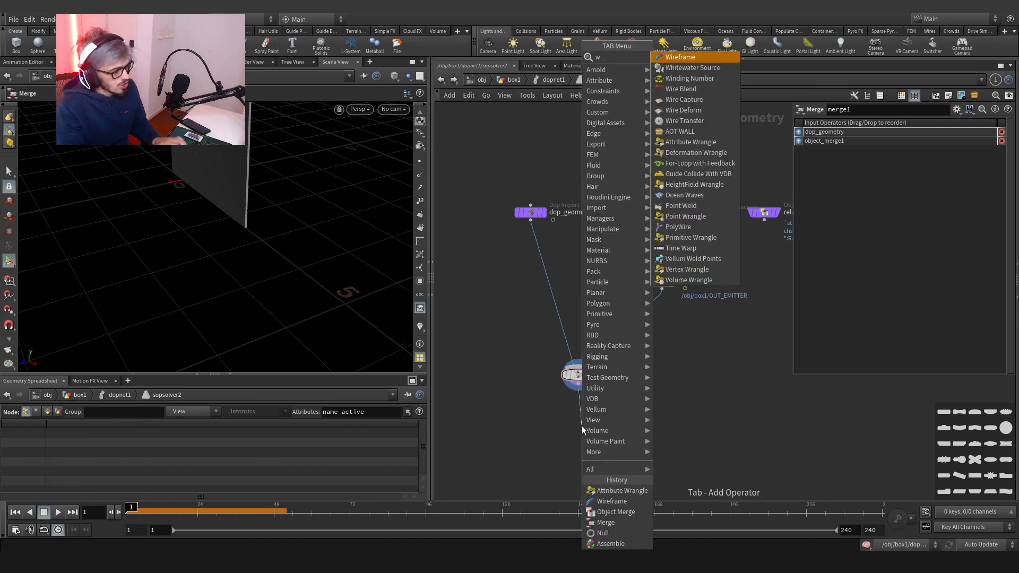
pyautogui.press('Return')
pyautogui.click(581, 425)
pyautogui.click(595, 426)
pyautogui.moveTo(583, 426); pyautogui.dragTo(579, 426)
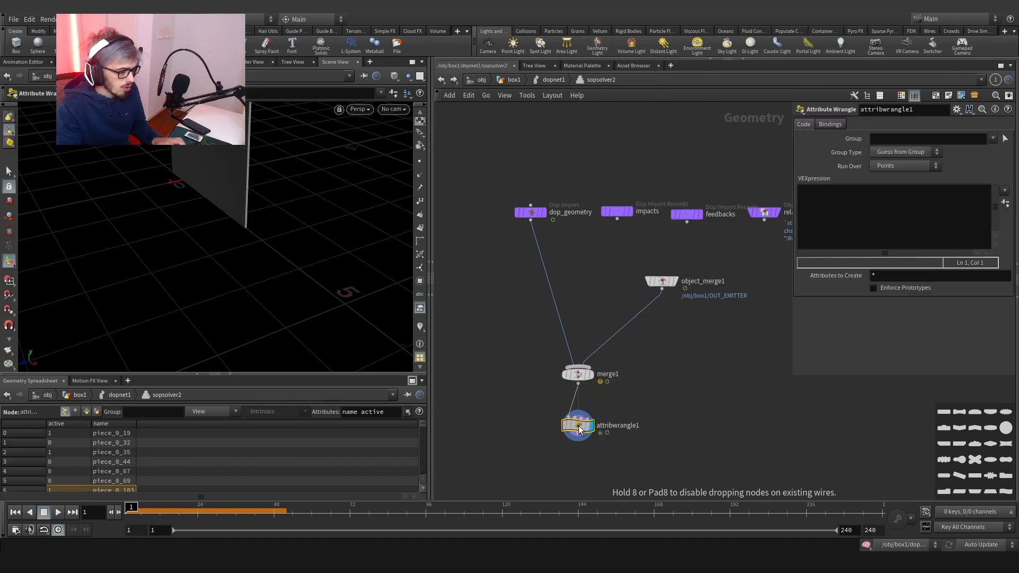
pyautogui.click(906, 139)
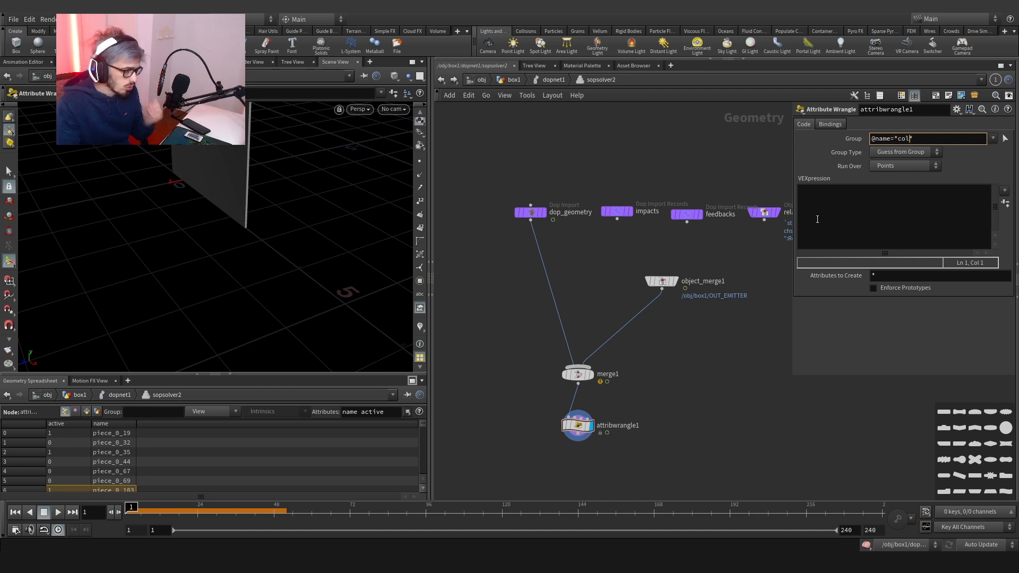
pyautogui.write('@name=*col*')
pyautogui.press('Return')
pyautogui.click(833, 224)
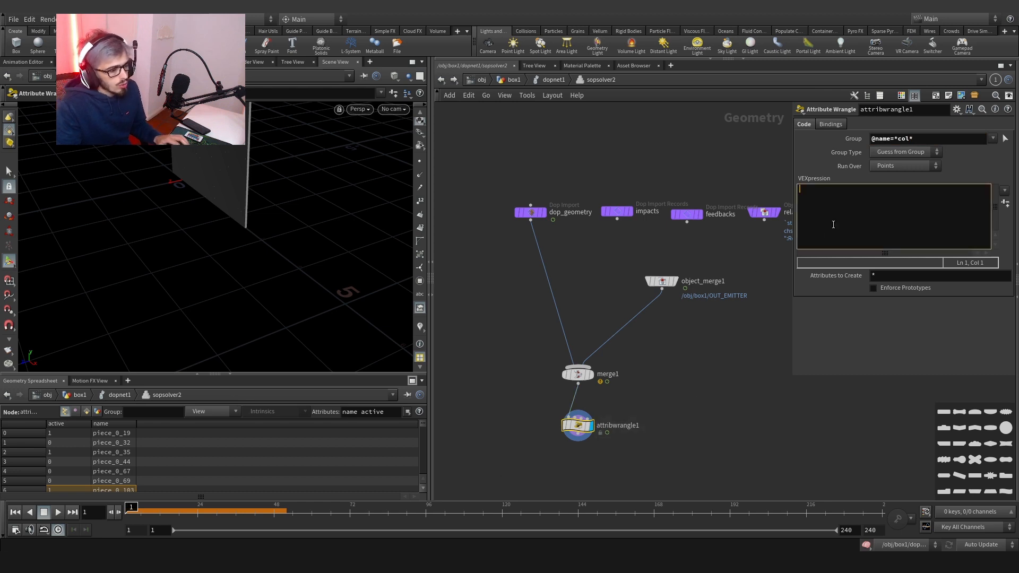
pyautogui.write('@activ')
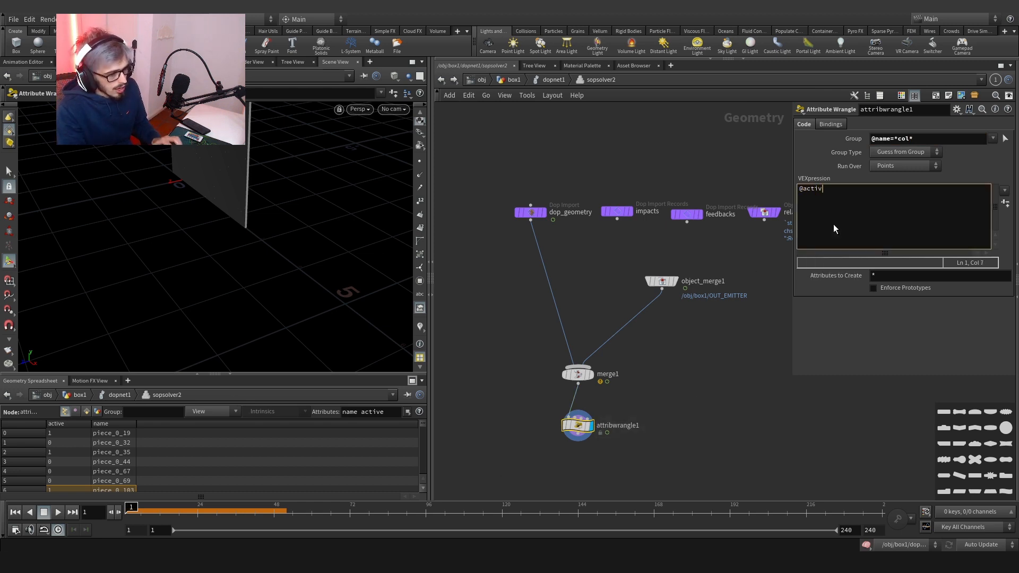
pyautogui.write('e=1;')
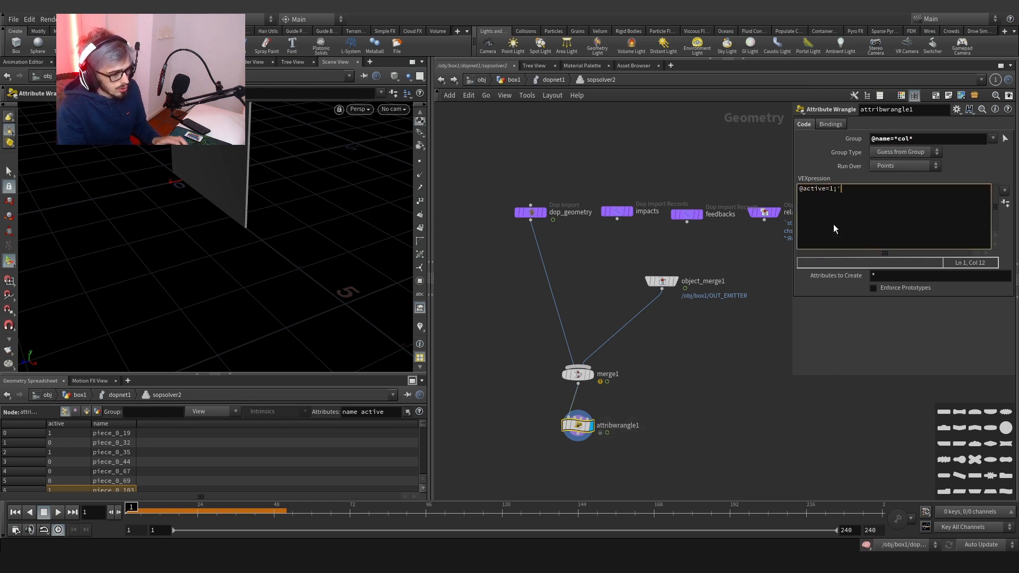
pyautogui.press('Return')
pyautogui.write('@mass= ')
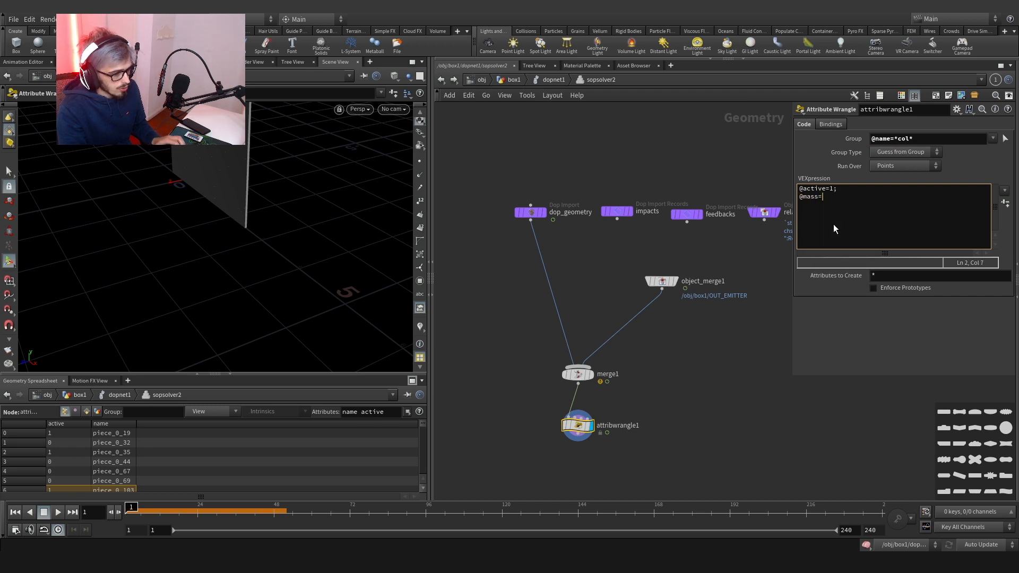
pyautogui.write('100;')
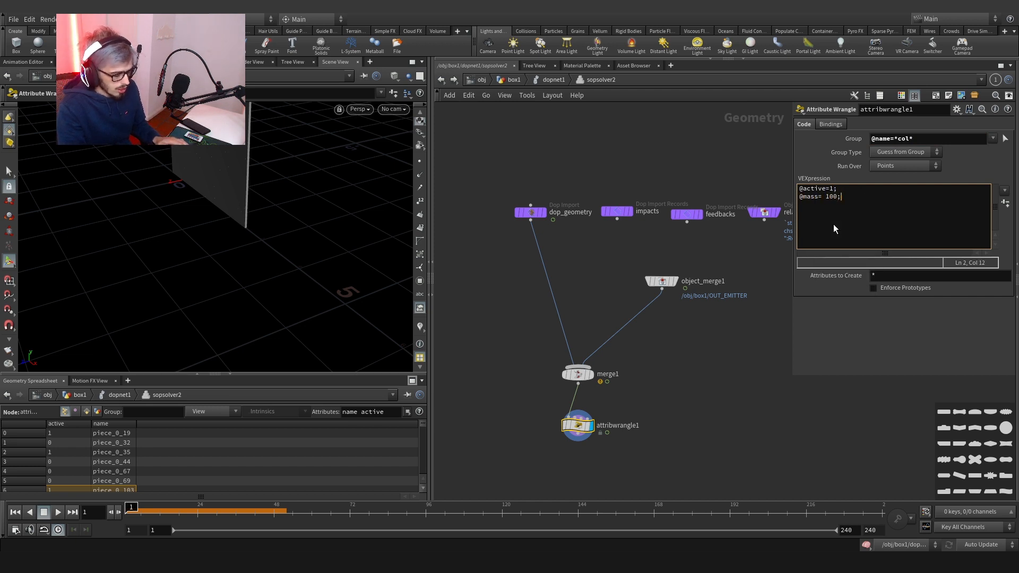
pyautogui.click(674, 405)
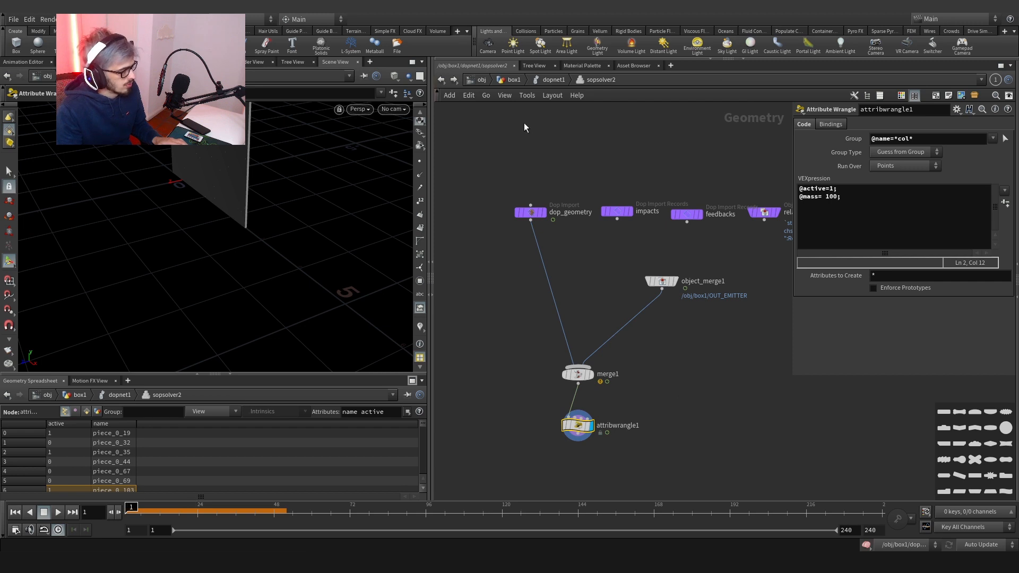
# Return to dopnet1, play the simulation with the emitted projectiles, and scrub to frame 82 to examine the impacts.
pyautogui.click(551, 92)
pyautogui.click(549, 83)
pyautogui.click(549, 82)
pyautogui.scroll(-3, 641, 367)
pyautogui.moveTo(631, 392); pyautogui.dragTo(638, 307, button='middle')
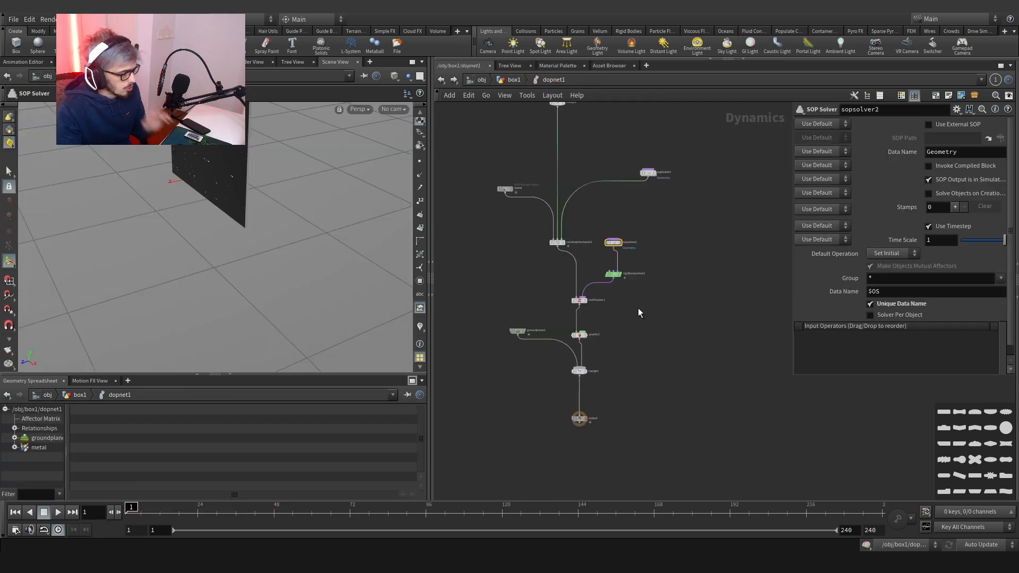
pyautogui.scroll(-2, 638, 308)
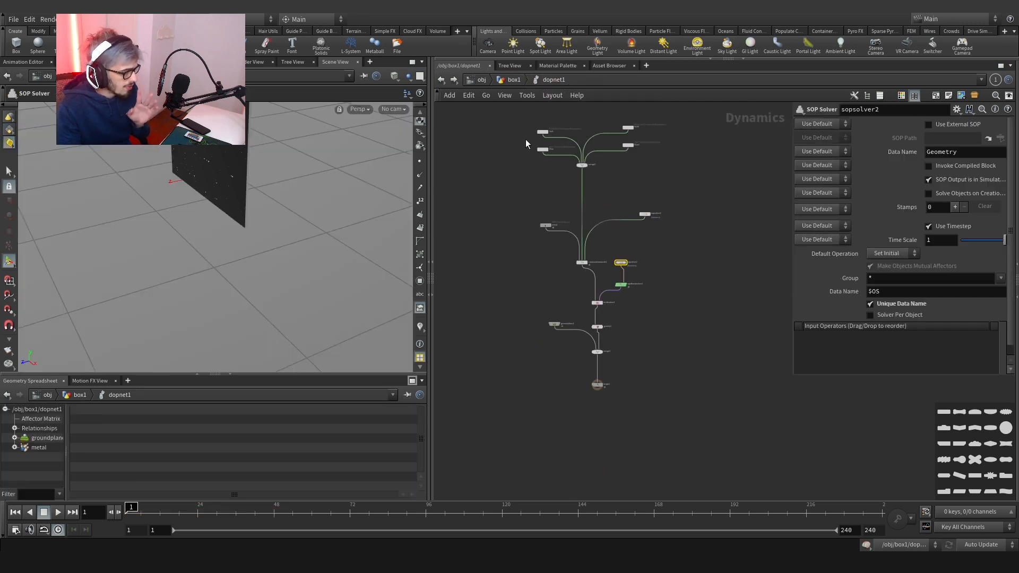
pyautogui.click(58, 512)
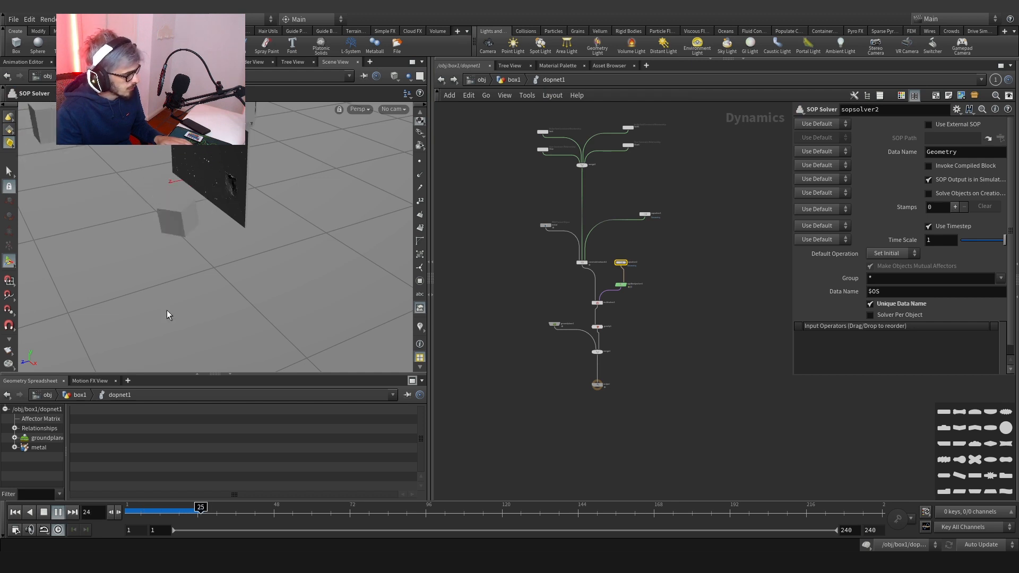
pyautogui.keyDown('alt'); pyautogui.moveTo(166, 310); pyautogui.dragTo(223, 203); pyautogui.keyUp('alt')
pyautogui.click(284, 508)
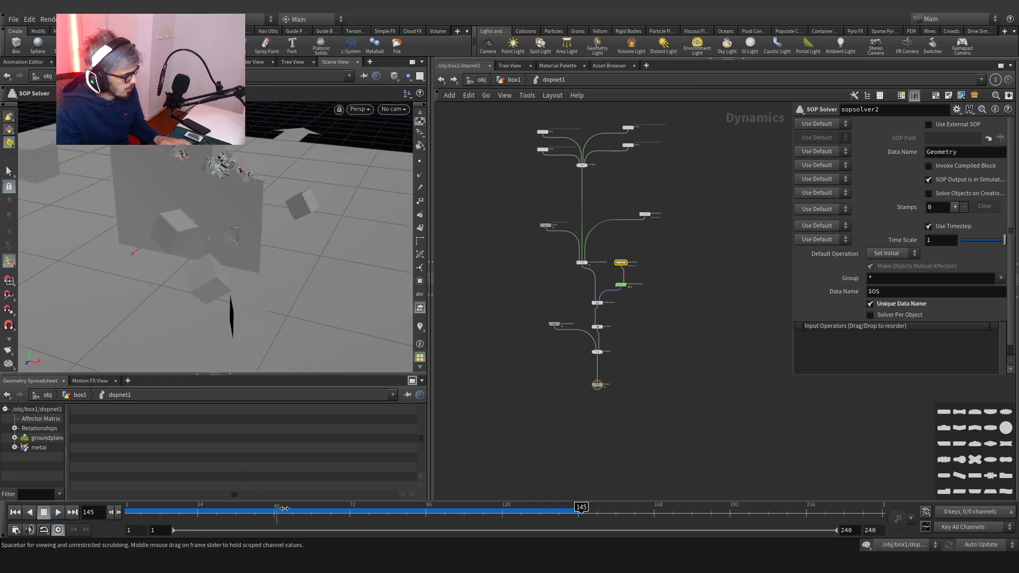
pyautogui.moveTo(285, 508); pyautogui.dragTo(381, 509)
# Go up to box1, display rbddeformpieces1, and examine the deformed panel around the hole.
pyautogui.click(512, 80)
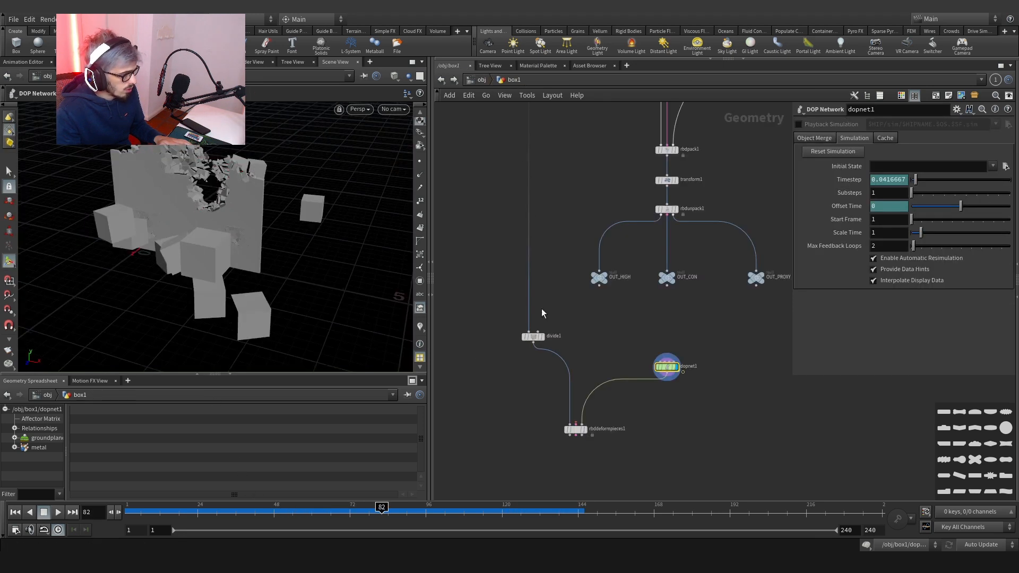
pyautogui.scroll(5, 599, 378)
pyautogui.click(568, 375)
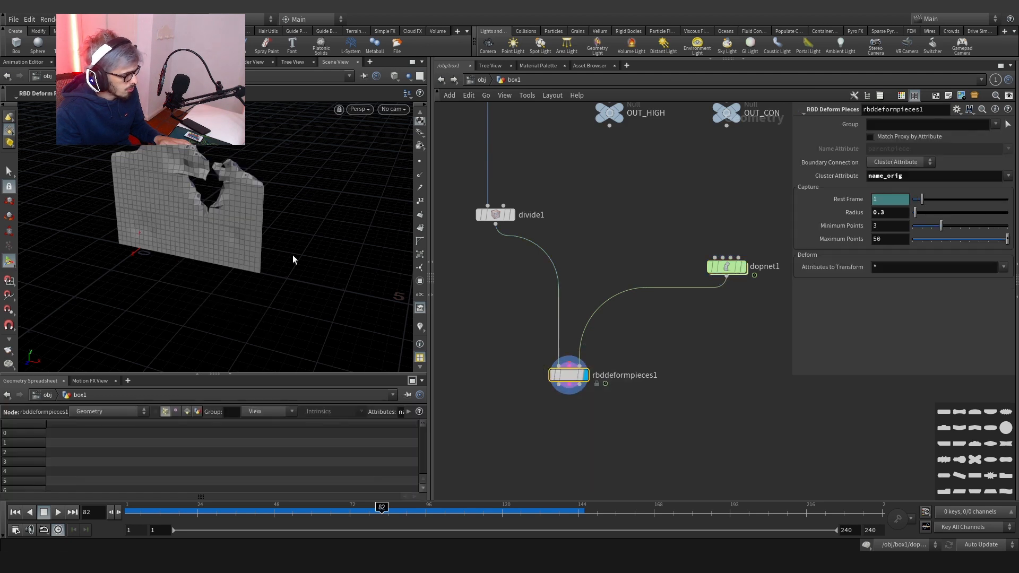
pyautogui.moveTo(291, 256); pyautogui.dragTo(339, 252)
# Set divide1's bricker polygon size to 0.01 on all three axes.
pyautogui.click(495, 214)
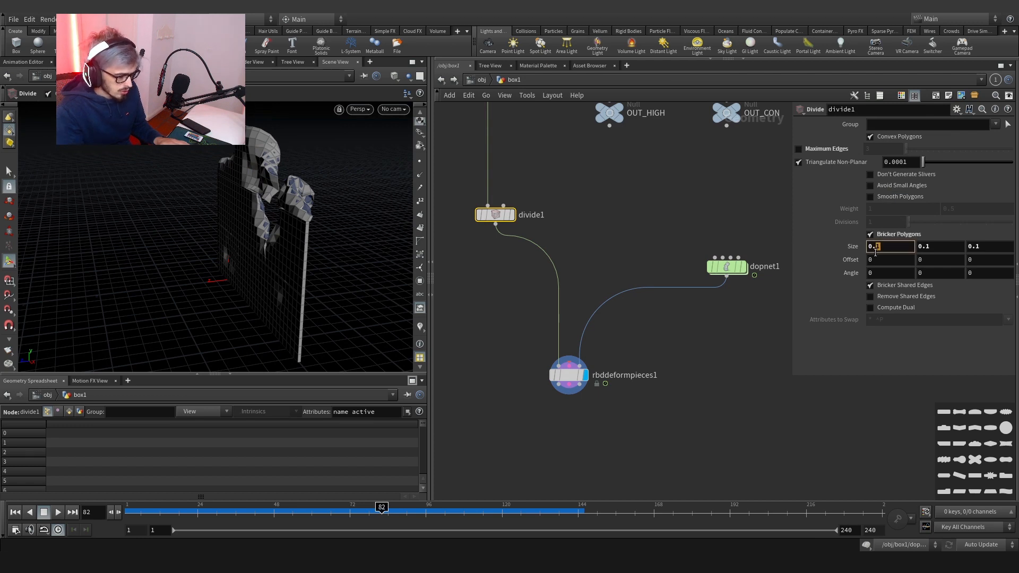
pyautogui.write('01')
pyautogui.press('Tab')
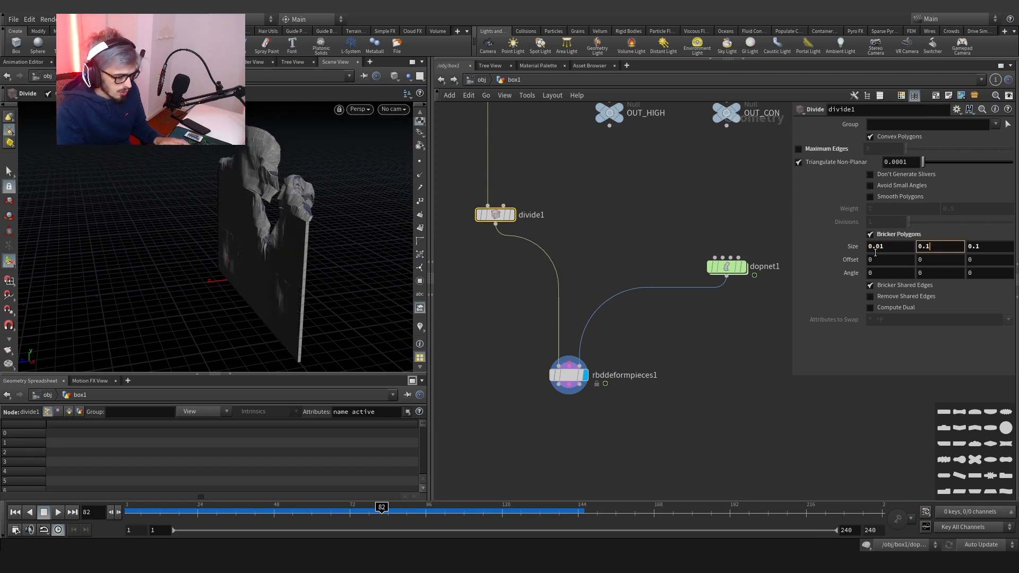
pyautogui.press('BackSpace')
pyautogui.write('01')
pyautogui.press('Tab')
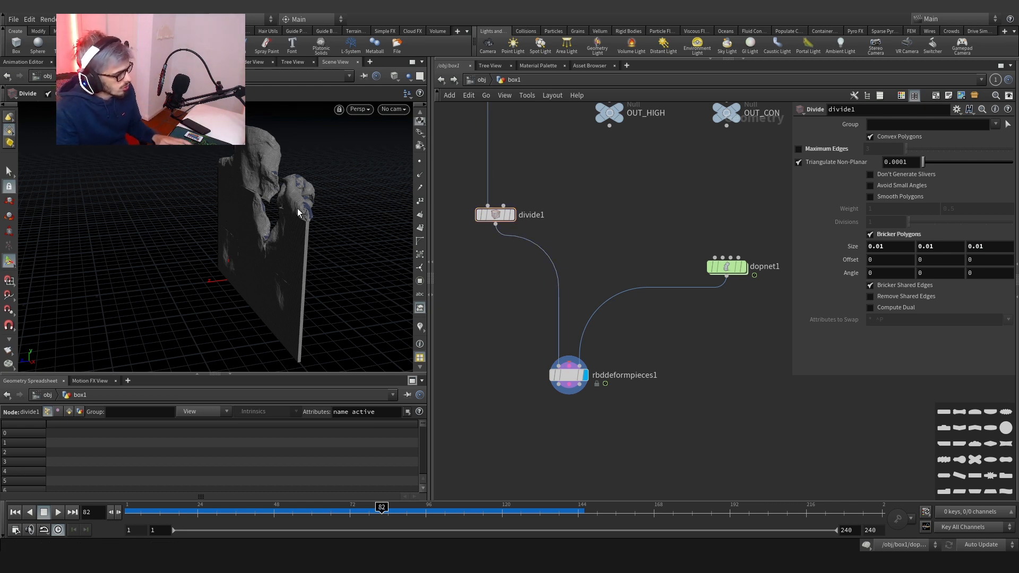
# Set rbddeformpieces1's capture radius to 0.1 and inspect the panel's torn edges up close.
pyautogui.keyDown('alt'); pyautogui.moveTo(297, 214); pyautogui.dragTo(219, 192); pyautogui.keyUp('alt')
pyautogui.click(565, 376)
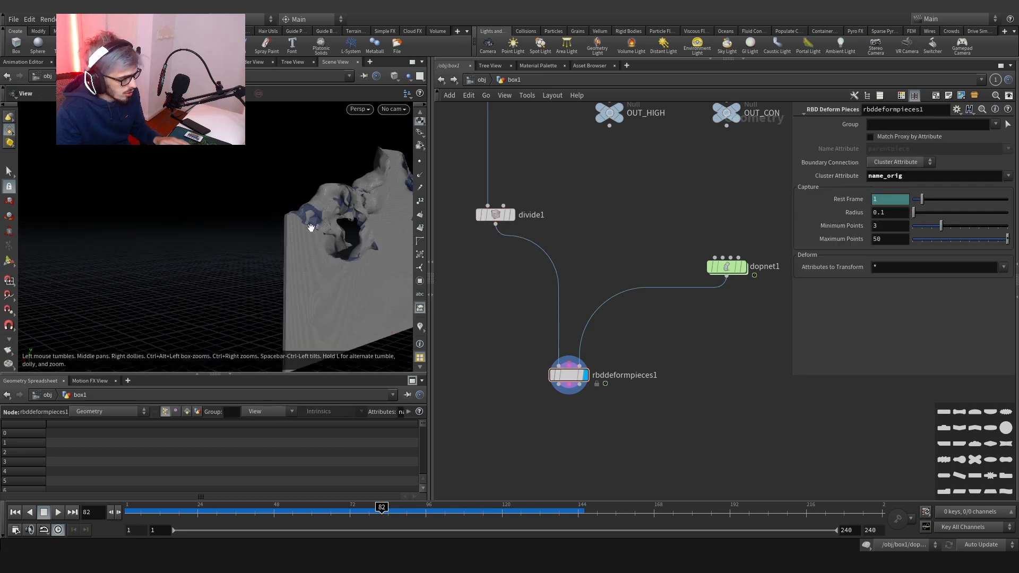
pyautogui.keyDown('alt'); pyautogui.moveTo(312, 222); pyautogui.dragTo(382, 230); pyautogui.keyUp('alt')
pyautogui.keyDown('alt'); pyautogui.scroll(3, 311, 215); pyautogui.keyUp('alt')
pyautogui.keyDown('alt'); pyautogui.moveTo(311, 216); pyautogui.dragTo(366, 247); pyautogui.keyUp('alt')
pyautogui.keyDown('alt'); pyautogui.scroll(4, 285, 212); pyautogui.keyUp('alt')
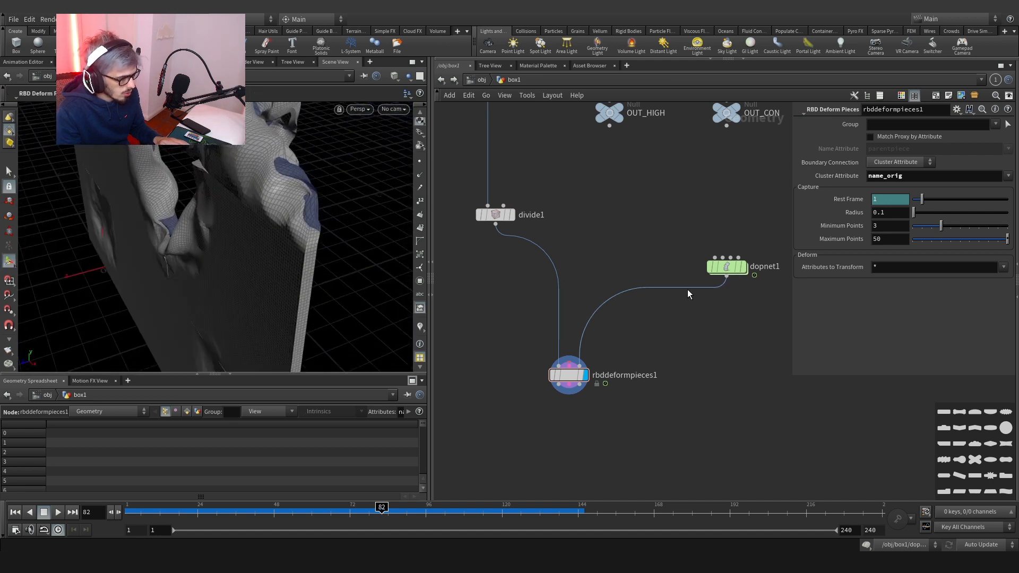
# Inside dopnet1, set the Glue constraint's strength to 1000.
pyautogui.doubleClick(731, 273)
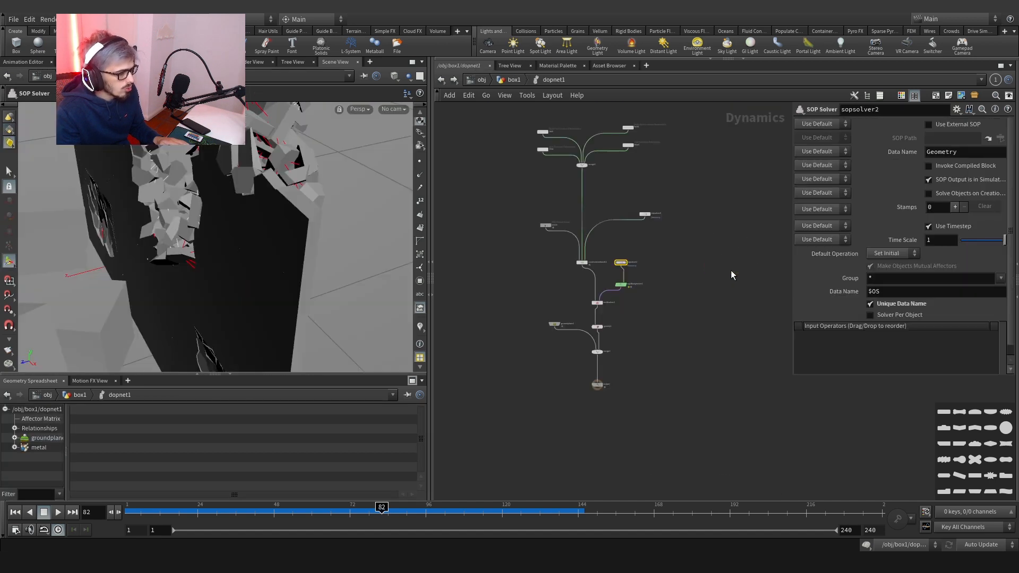
pyautogui.click(597, 383)
pyautogui.scroll(3, 552, 318)
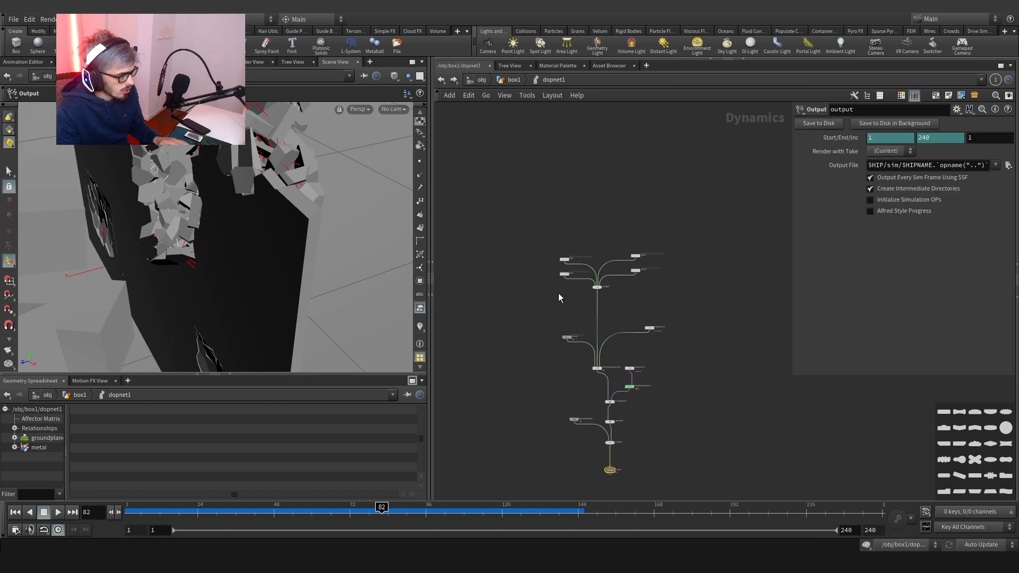
pyautogui.scroll(2, 552, 287)
pyautogui.click(579, 259)
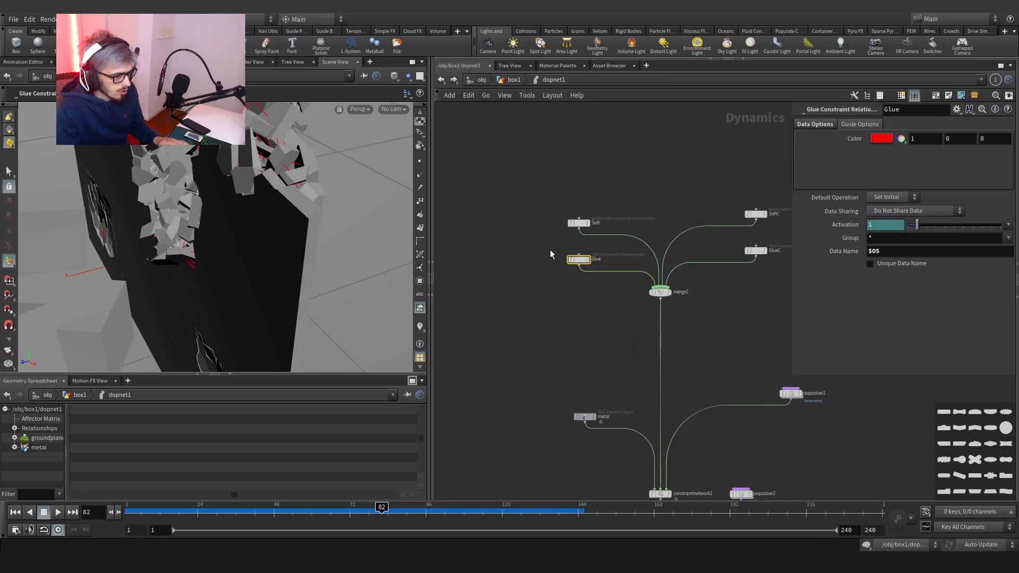
pyautogui.click(815, 125)
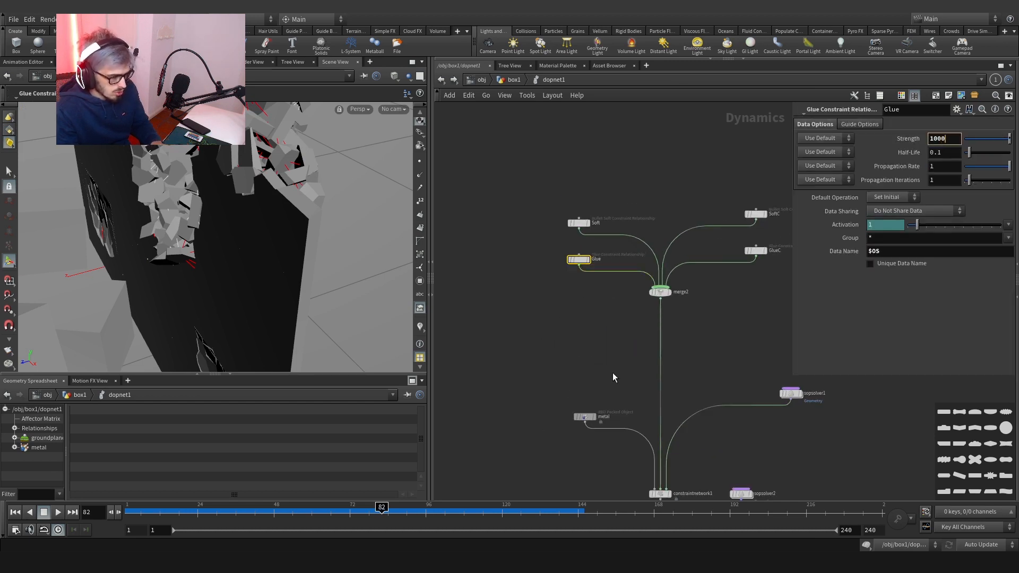
pyautogui.press('Return')
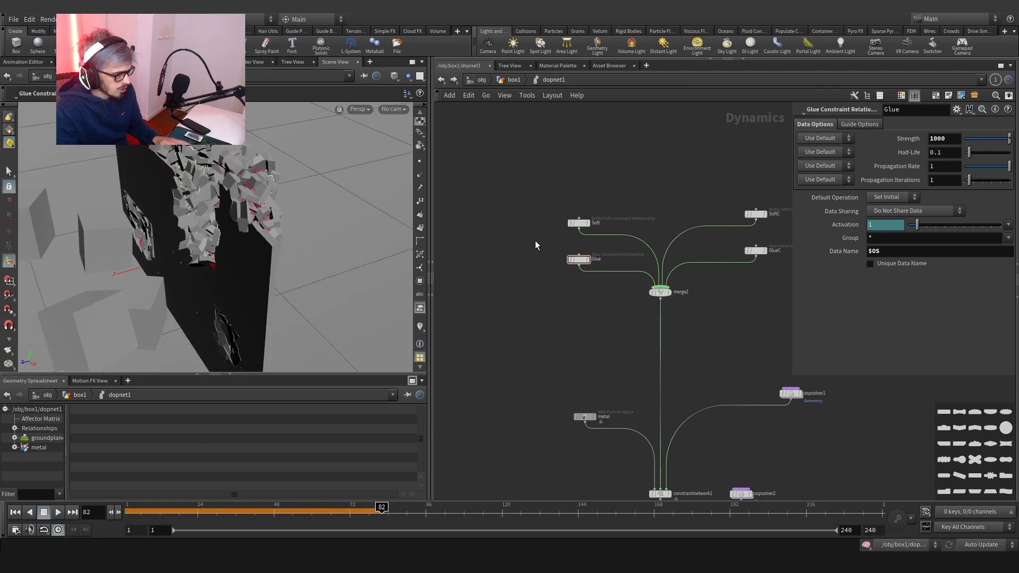
# Set the Soft constraint's stiffness to 100 and rewind the timeline.
pyautogui.click(579, 223)
pyautogui.click(814, 124)
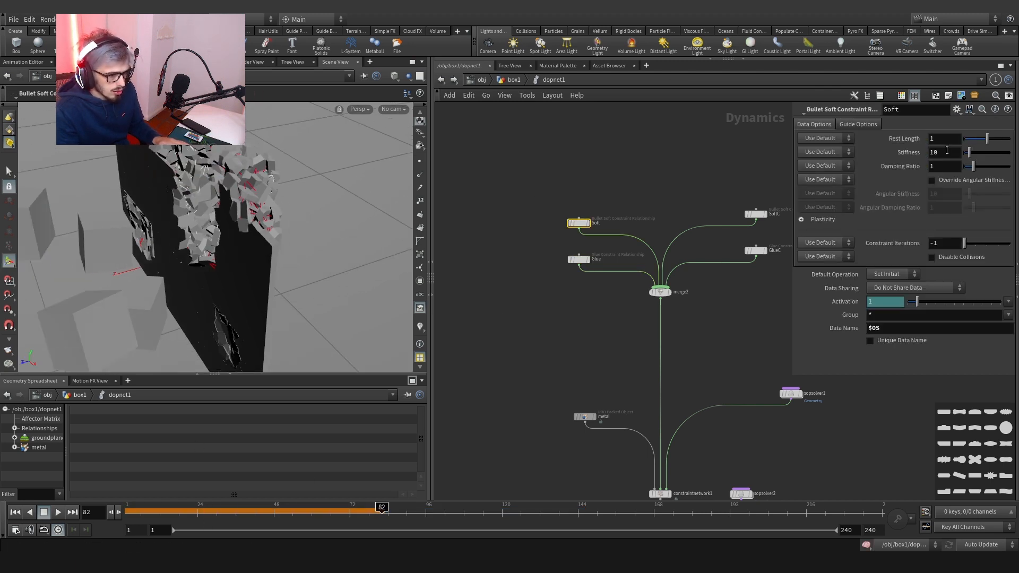
pyautogui.click(15, 512)
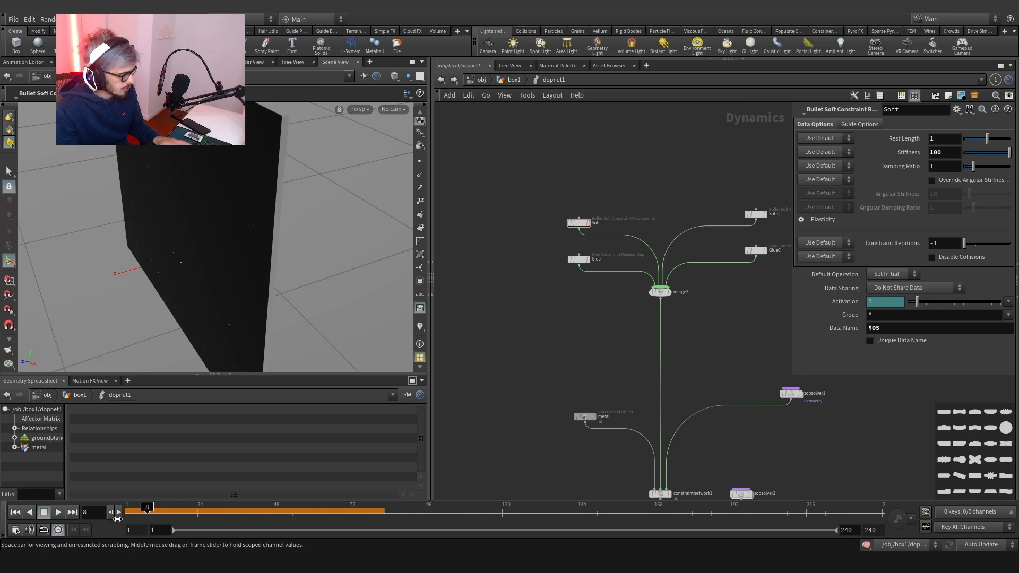
# Replay the simulation with the new constraint values and scrub to frame 80 to examine the panel's breakage.
pyautogui.click(56, 512)
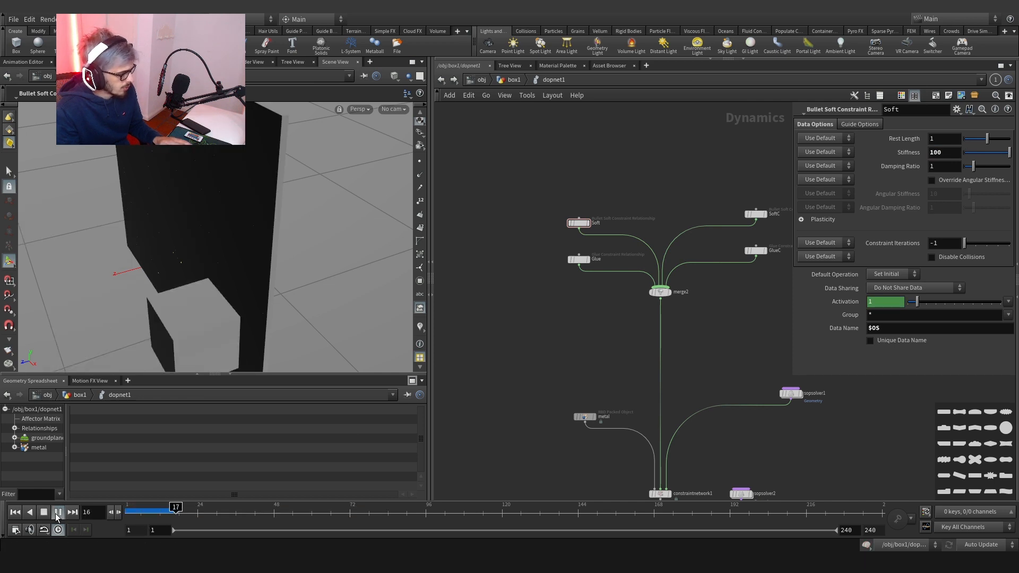
pyautogui.keyDown('alt'); pyautogui.moveTo(234, 205); pyautogui.dragTo(223, 228); pyautogui.keyUp('alt')
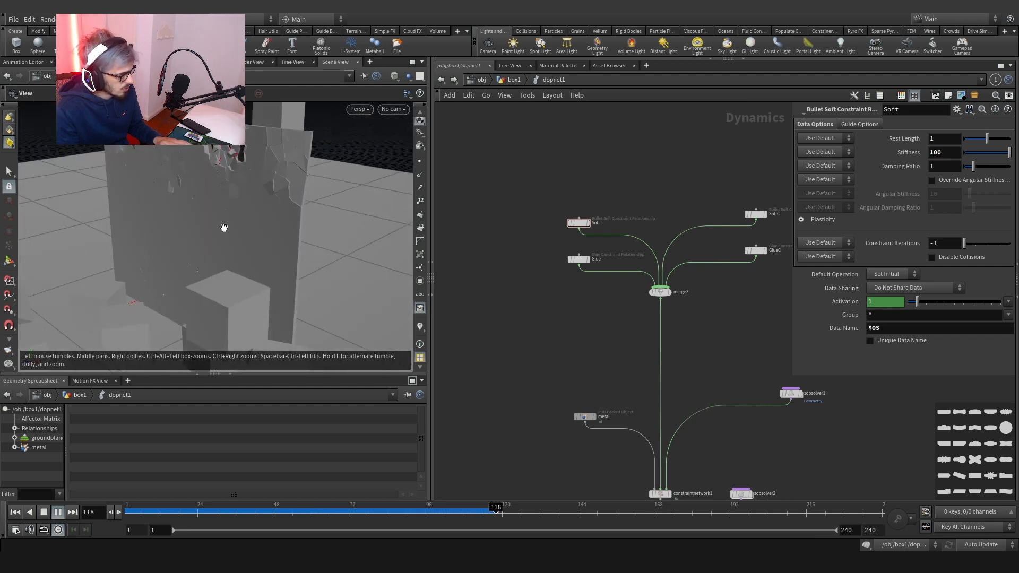
pyautogui.press('Escape')
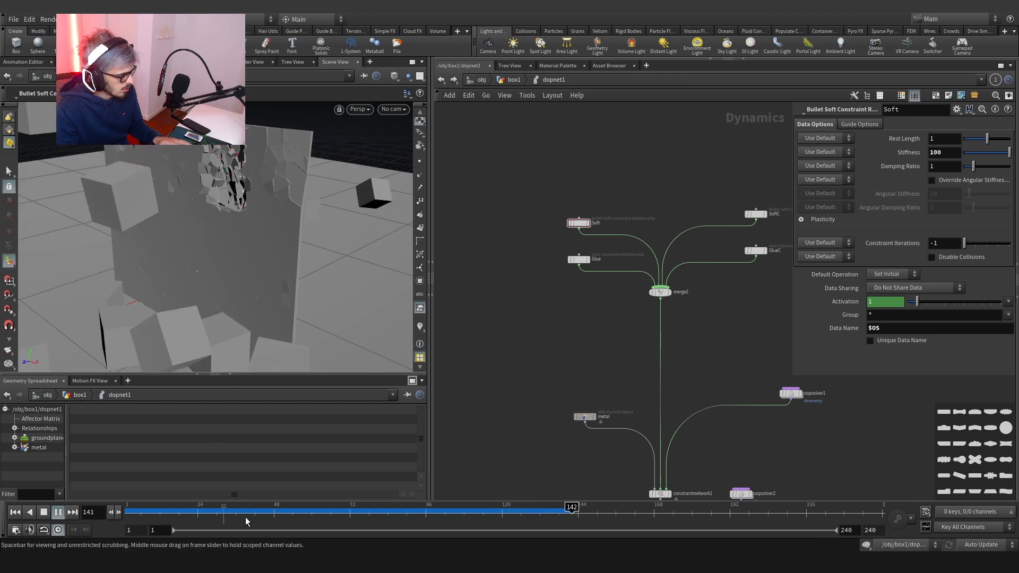
pyautogui.click(374, 512)
pyautogui.moveTo(774, 390); pyautogui.dragTo(641, 336, button='middle')
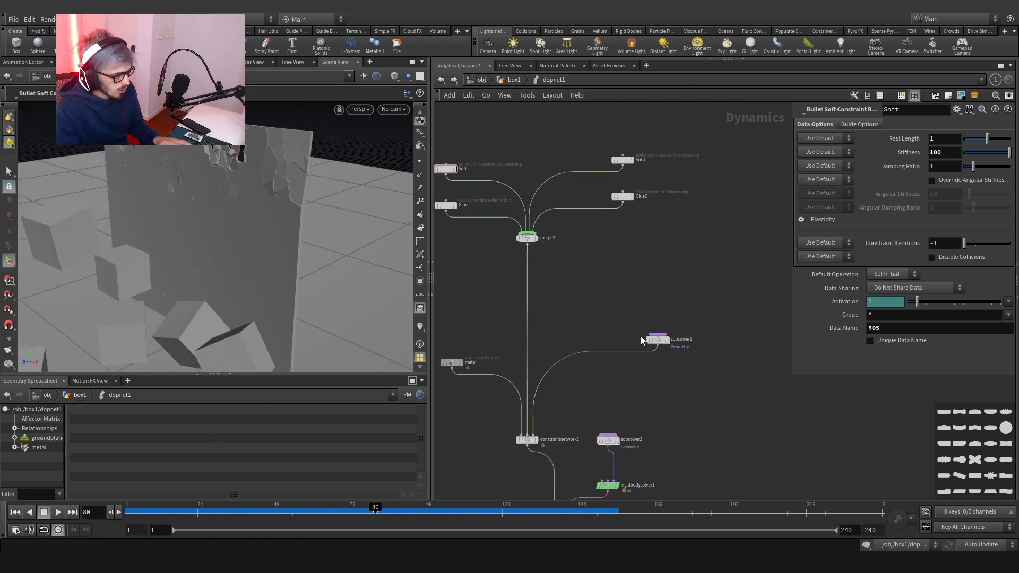
# Inside sopsolver1, set the soft wrangle's Timer Treshold to 0.03 and return to dopnet1.
pyautogui.doubleClick(659, 338)
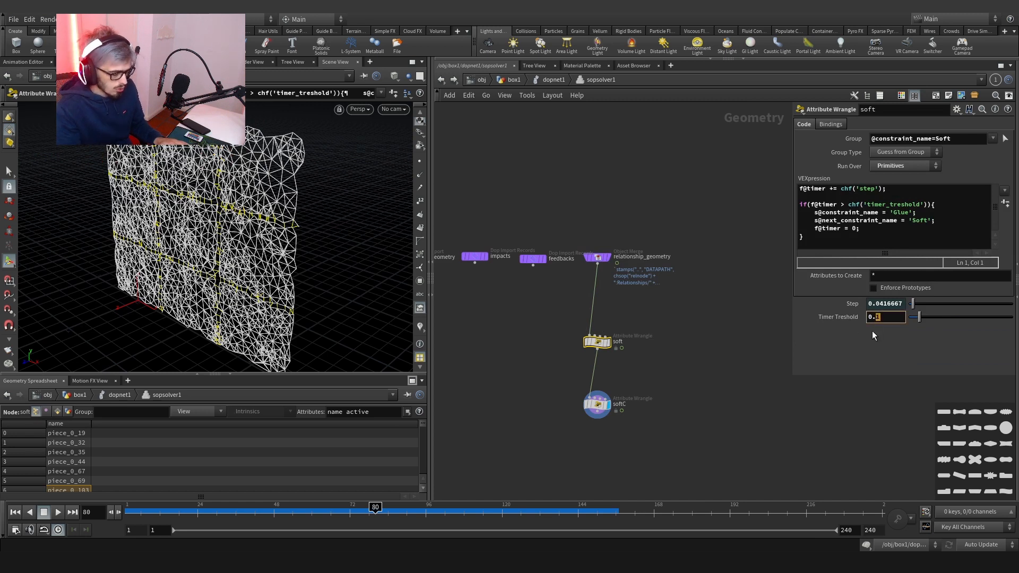
pyautogui.press('Return')
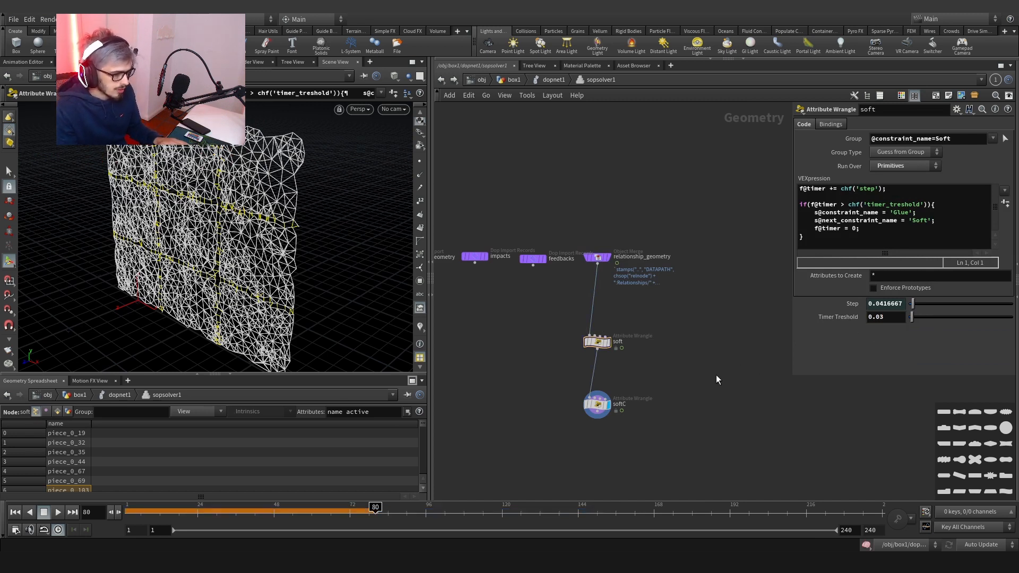
pyautogui.moveTo(683, 372); pyautogui.dragTo(499, 423)
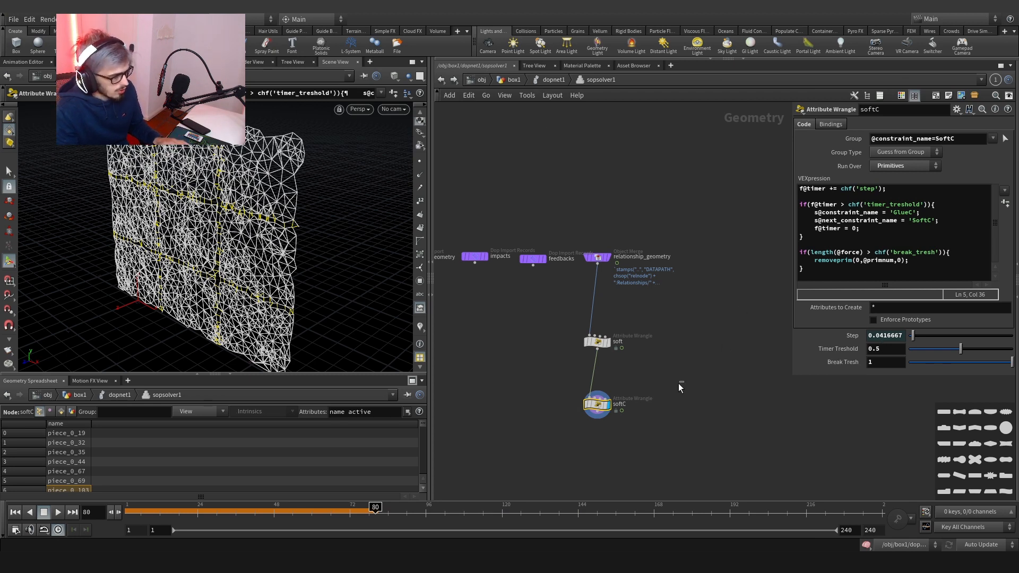
pyautogui.click(553, 80)
pyautogui.scroll(-3, 595, 247)
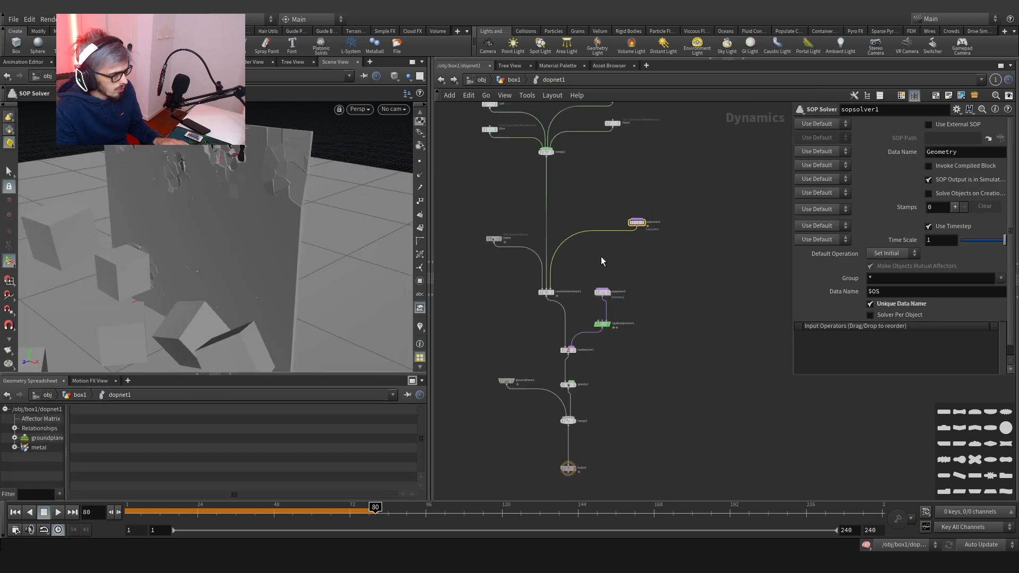
# Replay the simulation from dopnet1's output node and jump to frame 61.
pyautogui.click(578, 405)
pyautogui.click(57, 512)
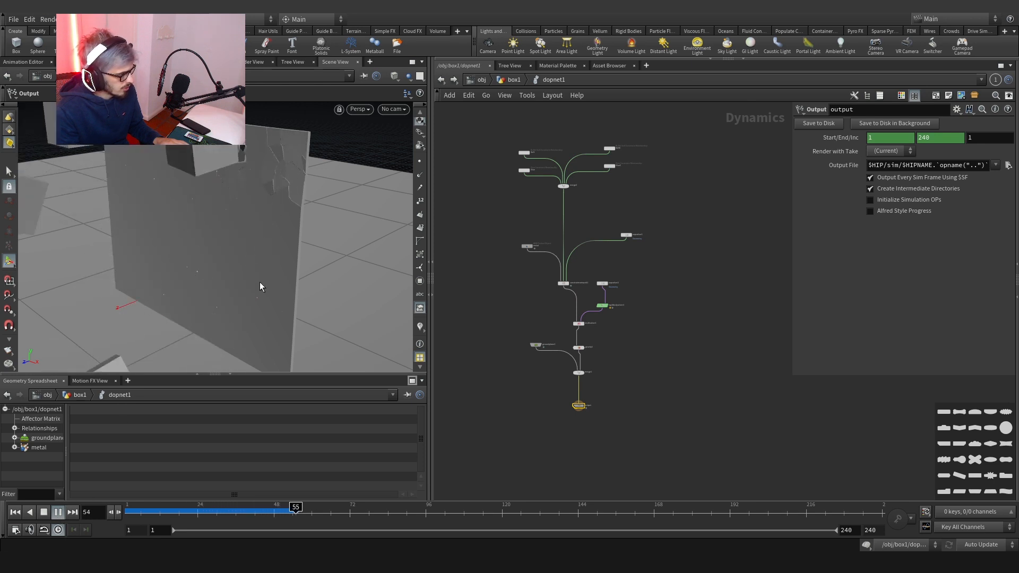
pyautogui.click(314, 513)
# Select rbddeformpieces1 in box1 and scrub to frame 74 to examine how the high-resolution panel deforms.
pyautogui.click(510, 82)
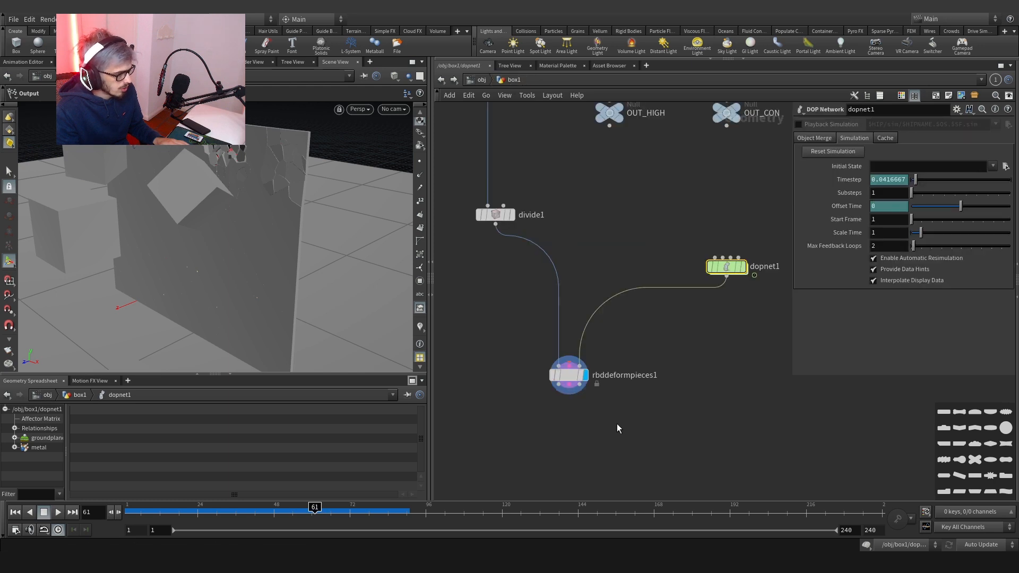
pyautogui.moveTo(648, 428); pyautogui.dragTo(468, 341)
pyautogui.scroll(5, 289, 191)
pyautogui.keyDown('alt'); pyautogui.moveTo(288, 191); pyautogui.dragTo(281, 366); pyautogui.keyUp('alt')
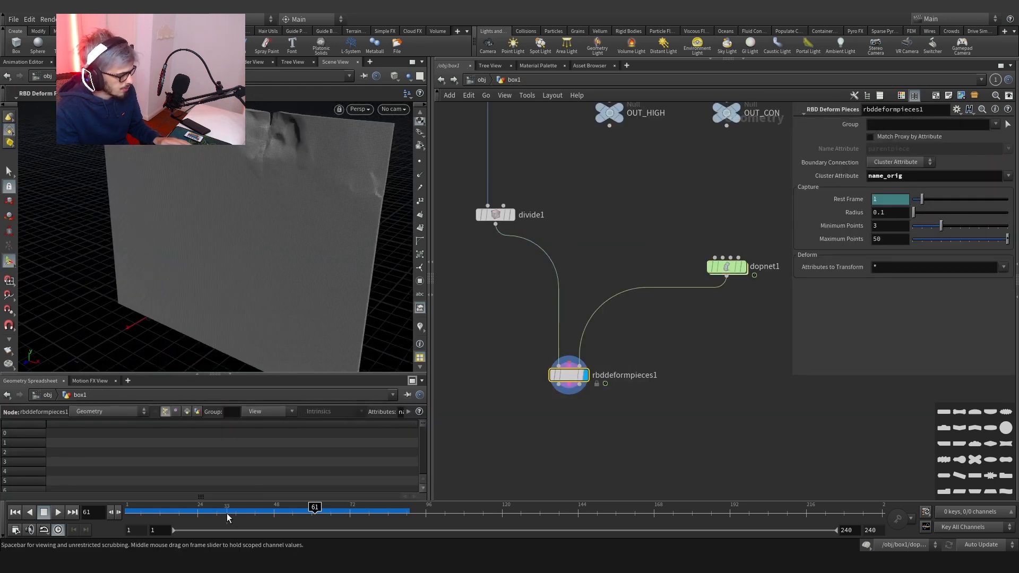
pyautogui.moveTo(232, 511); pyautogui.dragTo(188, 498)
pyautogui.moveTo(269, 510); pyautogui.dragTo(356, 509)
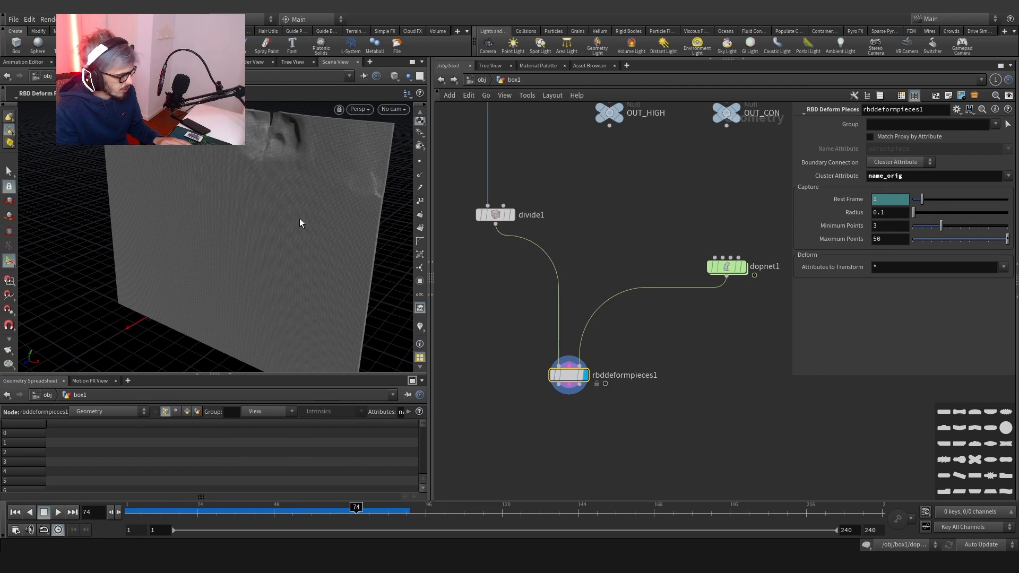
pyautogui.press('Escape')
pyautogui.moveTo(301, 221); pyautogui.dragTo(339, 217)
pyautogui.scroll(-5, 490, 275)
pyautogui.moveTo(490, 275); pyautogui.dragTo(481, 354, button='middle')
pyautogui.scroll(-3, 589, 350)
pyautogui.scroll(6, 597, 350)
pyautogui.doubleClick(655, 337)
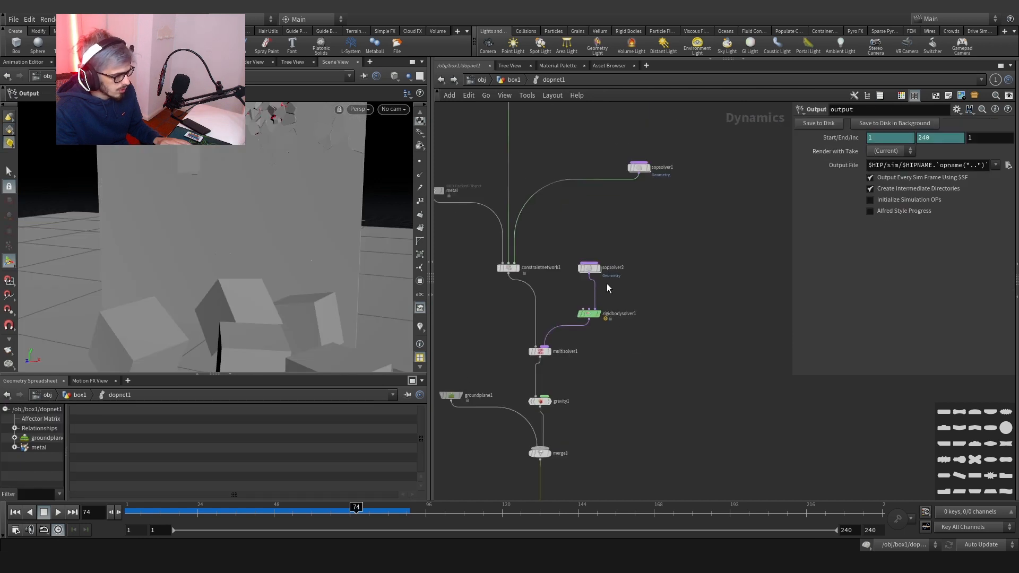
pyautogui.doubleClick(590, 271)
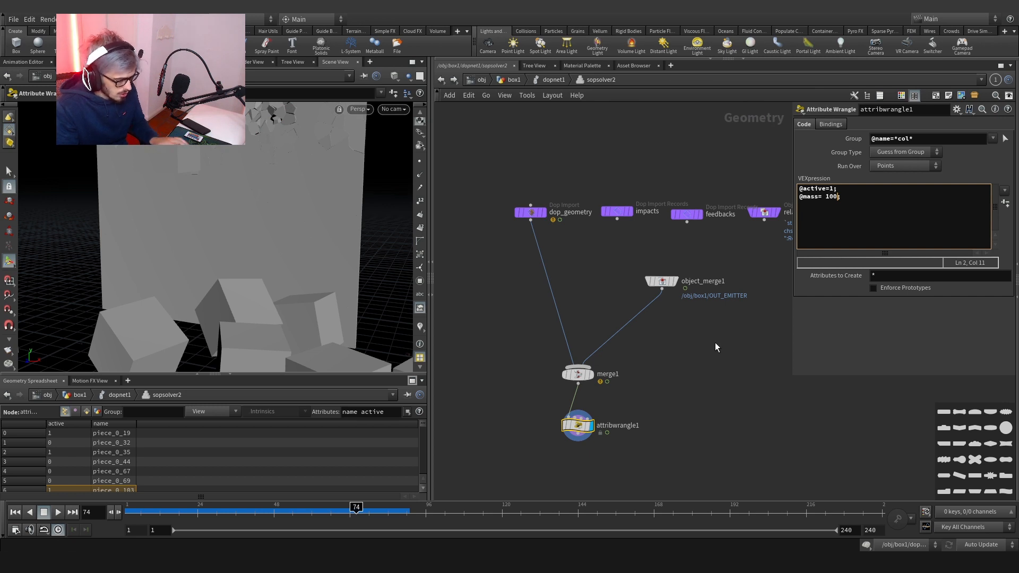
pyautogui.write('3')
# Wire rbddeformpieces1's first output into a Merge node placed below it in box1.
pyautogui.scroll(-3, 680, 393)
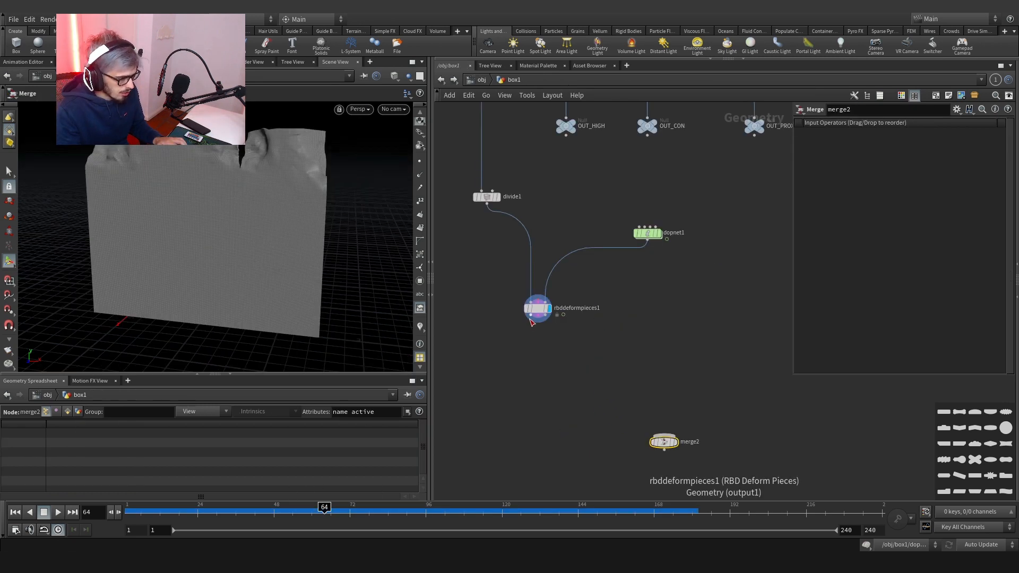
pyautogui.click(531, 315)
pyautogui.click(636, 411)
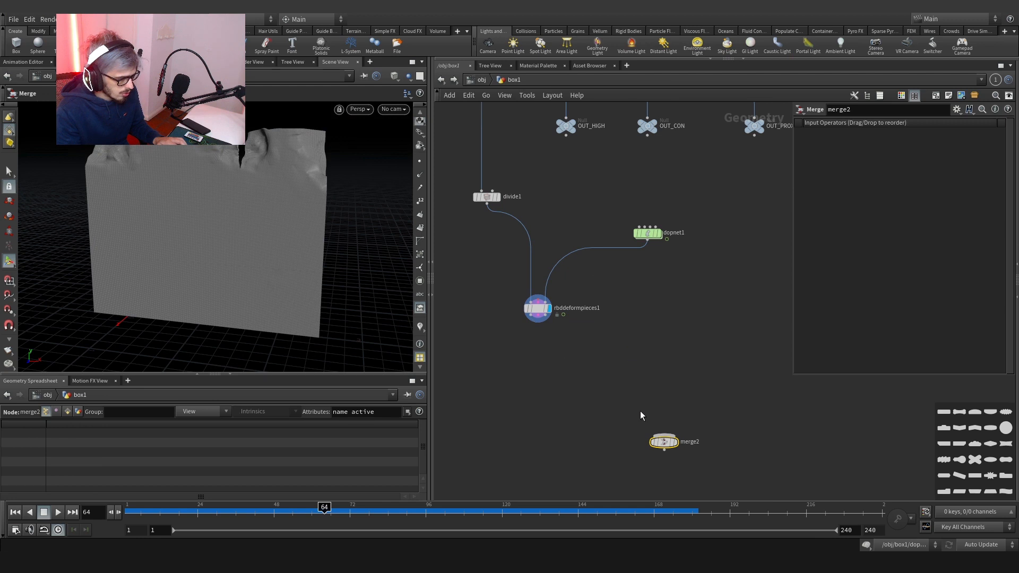
pyautogui.moveTo(531, 319); pyautogui.dragTo(563, 418)
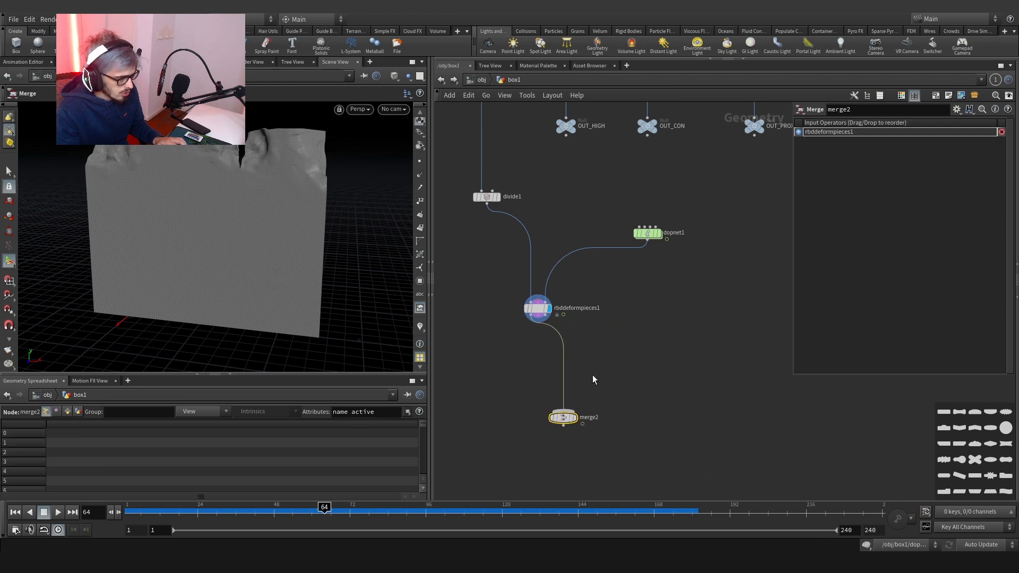
pyautogui.click(646, 241)
pyautogui.press('Tab')
pyautogui.write('split')
pyautogui.press('Return')
pyautogui.click(647, 297)
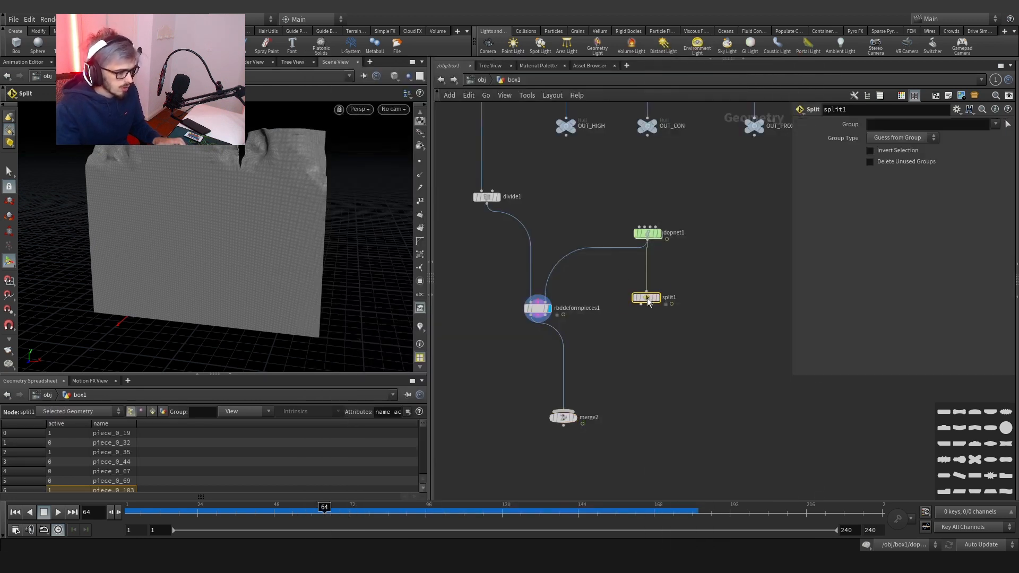
pyautogui.click(657, 298)
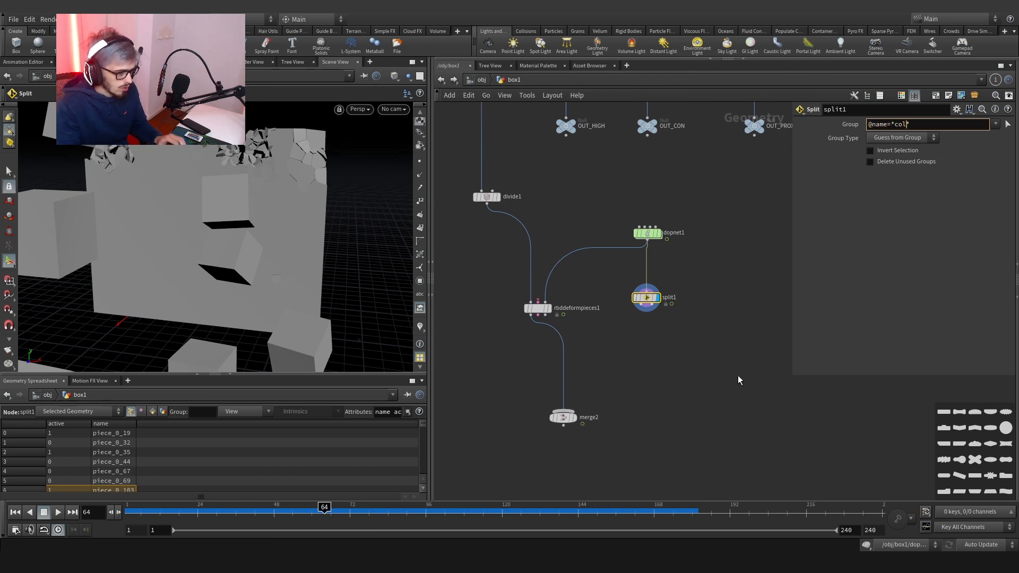
pyautogui.write('*')
pyautogui.press('Return')
pyautogui.click(897, 138)
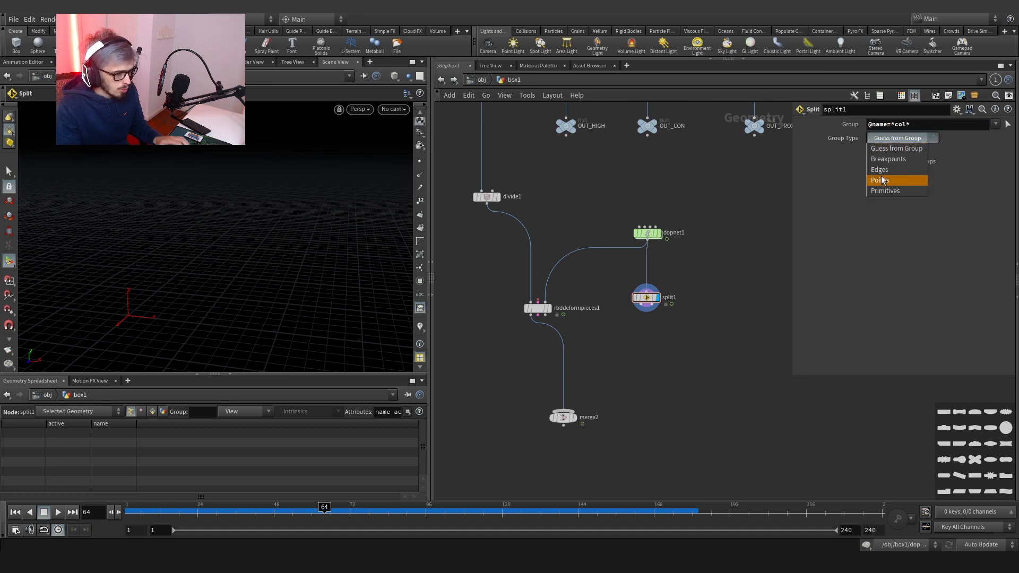
pyautogui.click(883, 177)
# Connect the Split node's first output to merge2 and display the merged panel and projectiles.
pyautogui.click(649, 306)
pyautogui.click(563, 410)
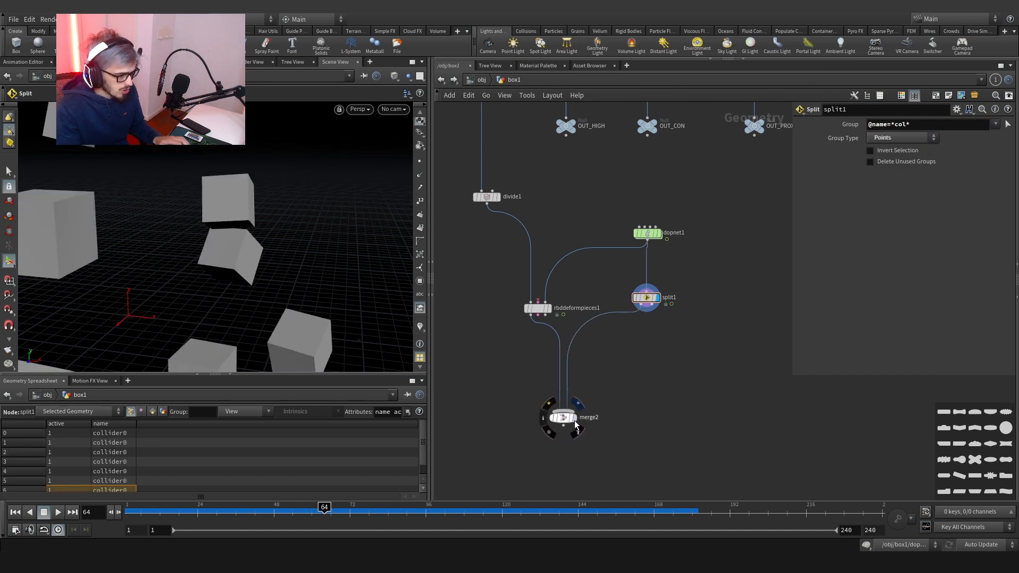
pyautogui.click(563, 418)
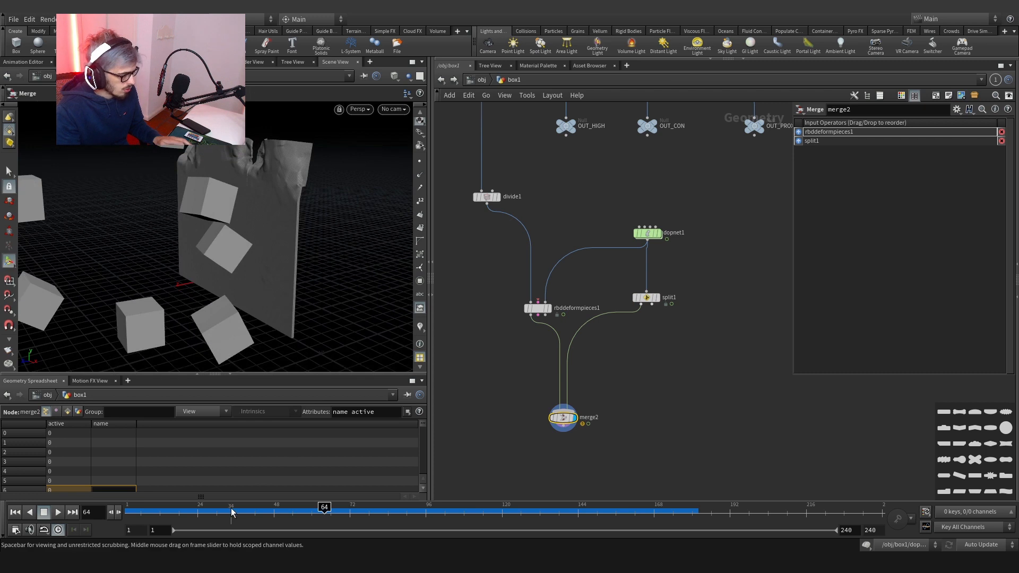
# Flipbook the merged destruction over frames 1 to 240, watch the playback in MPlay and close it.
pyautogui.moveTo(324, 509); pyautogui.dragTo(129, 508)
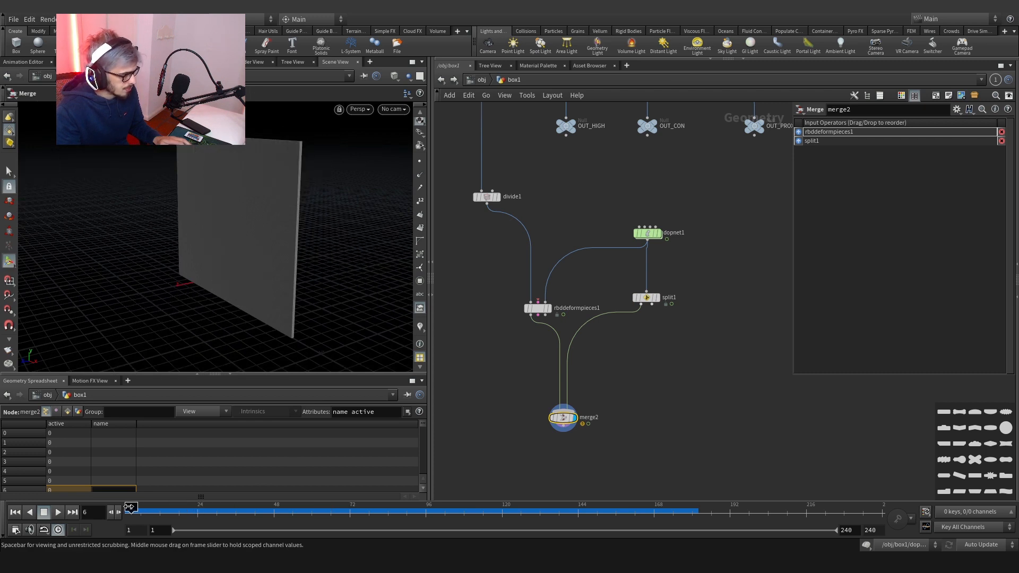
pyautogui.click(17, 358)
pyautogui.click(175, 471)
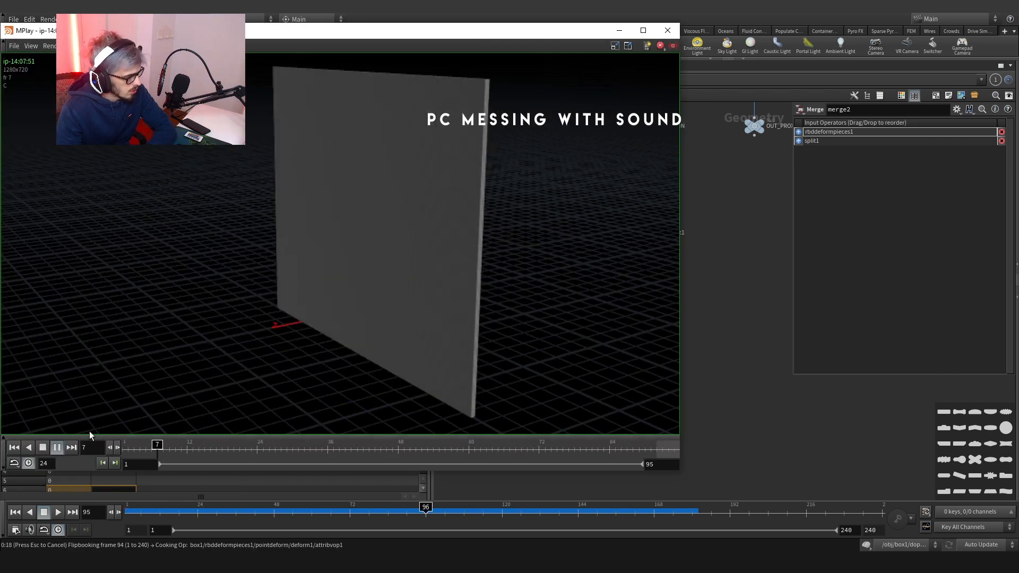
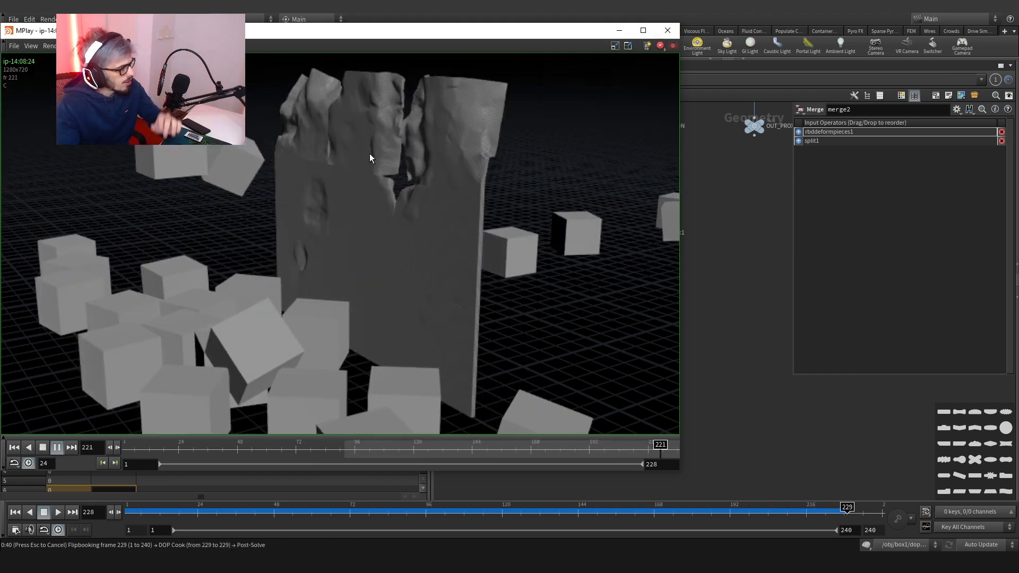
pyautogui.click(668, 31)
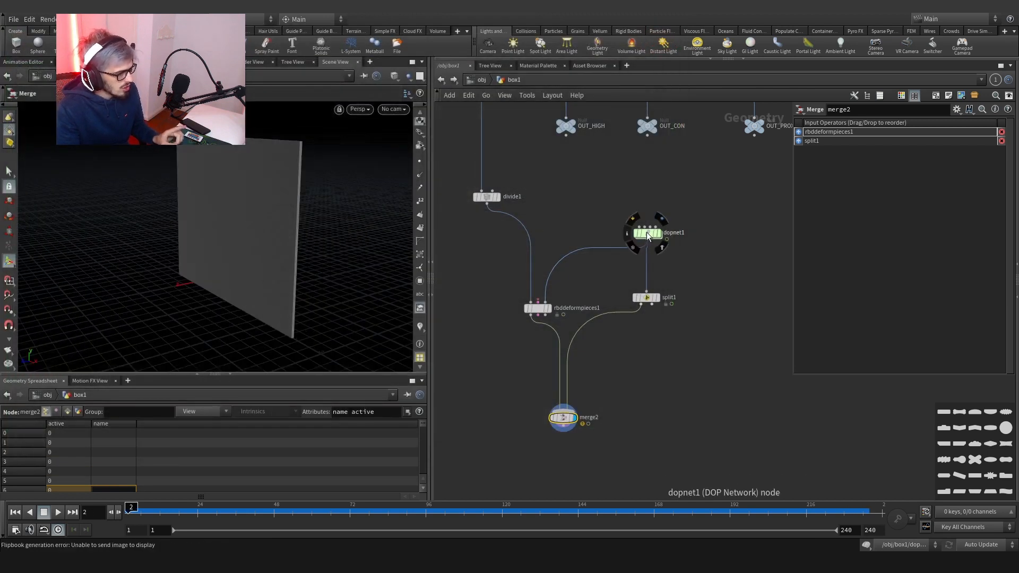
# Review the Glue constraint's settings inside dopnet1, replay the simulation and go to frame 20.
pyautogui.doubleClick(646, 233)
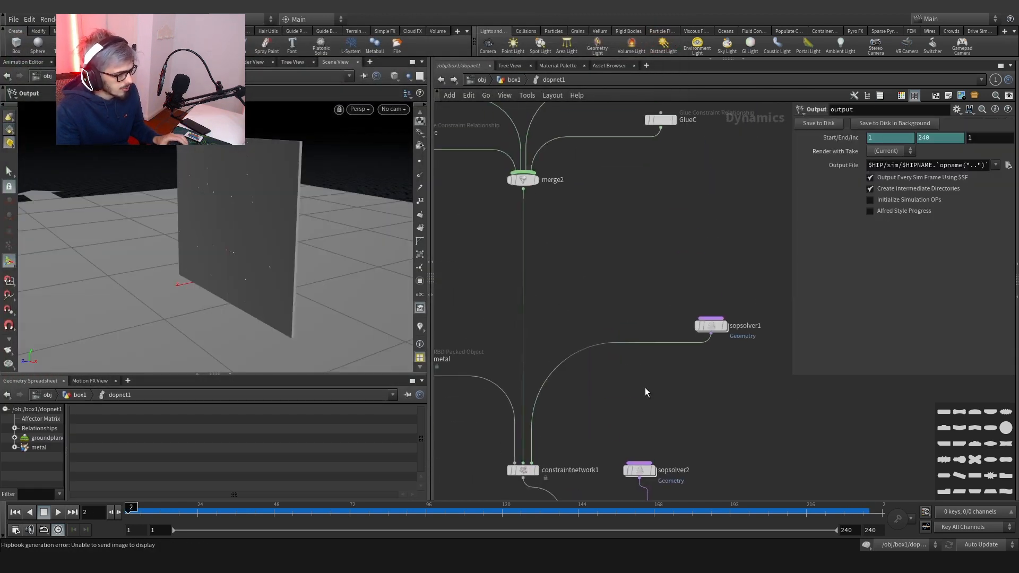
pyautogui.press('h')
pyautogui.click(477, 272)
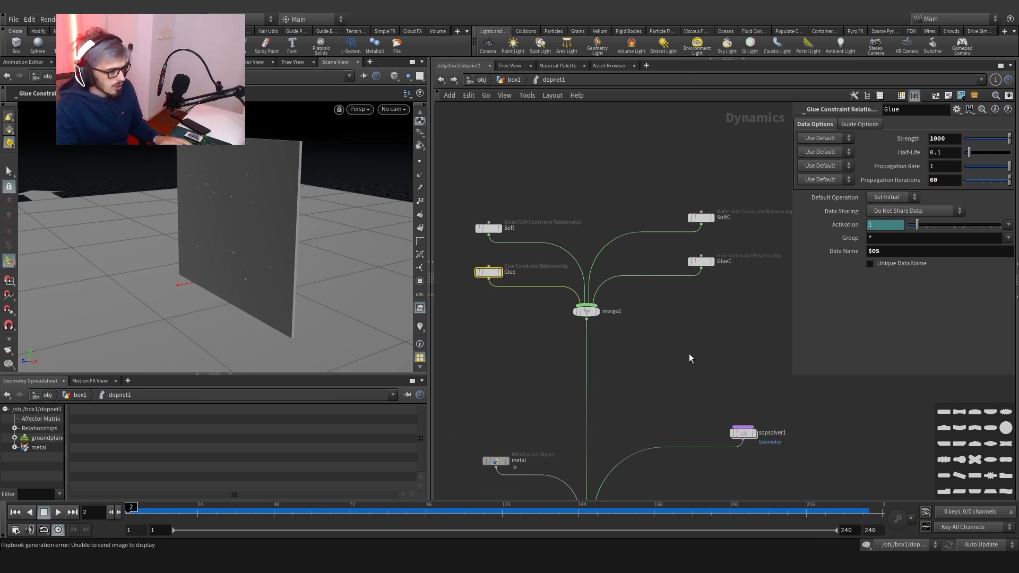
pyautogui.press('h')
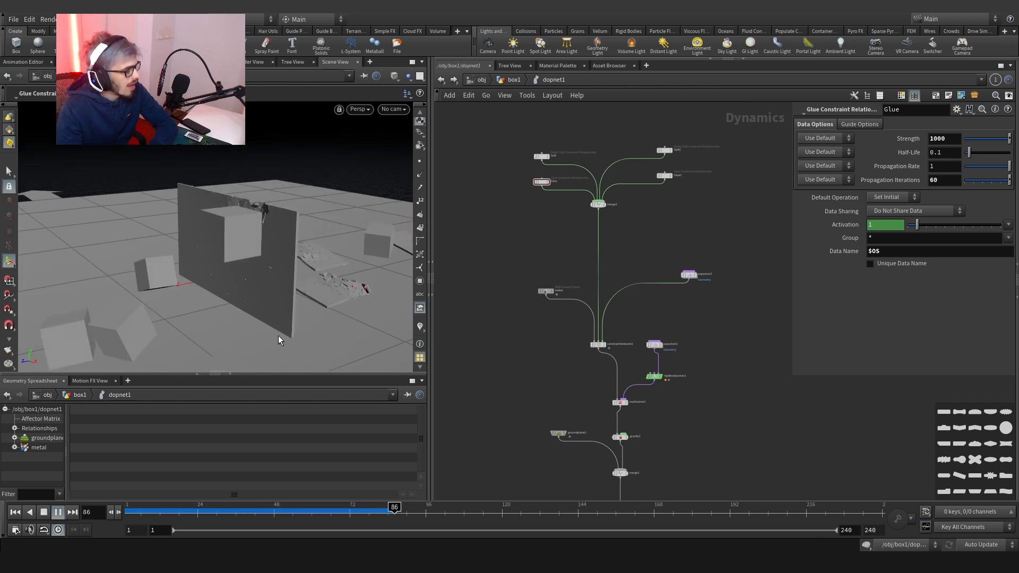
pyautogui.click(185, 511)
# Turn off the metal object's display geometry and scrub between frames 20 and 30 to examine the constraint network.
pyautogui.click(546, 291)
pyautogui.click(798, 239)
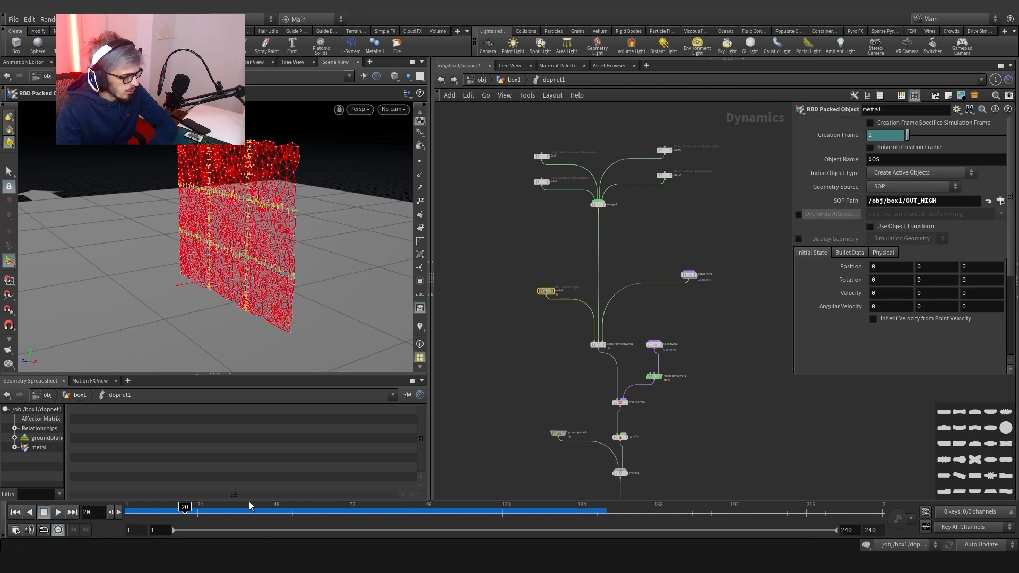
pyautogui.moveTo(160, 508); pyautogui.dragTo(198, 508)
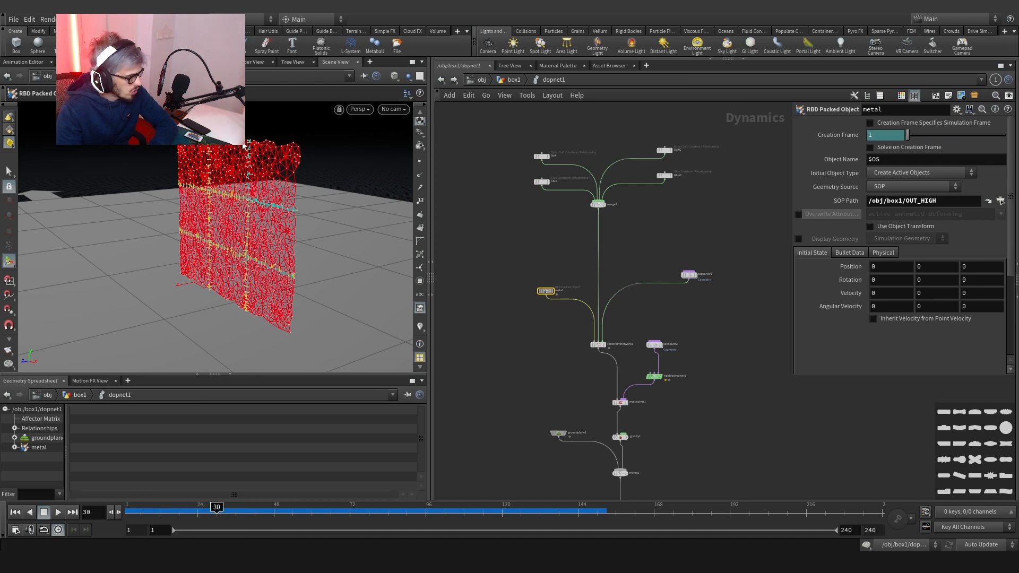
pyautogui.moveTo(220, 508)
pyautogui.mouseDown()
pyautogui.moveTo(242, 507)
pyautogui.moveTo(214, 511)
pyautogui.mouseUp()
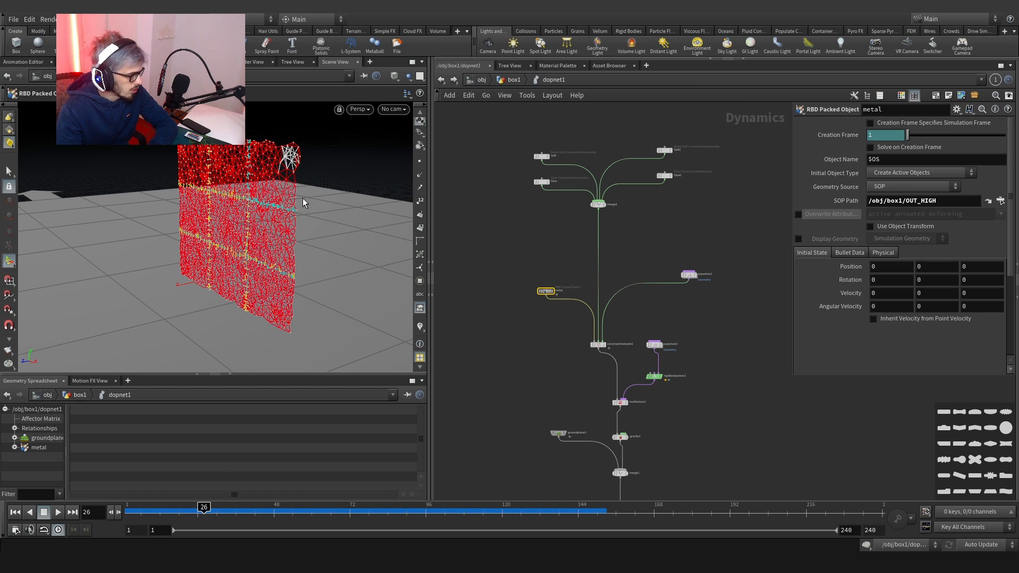
# Return to merge2 in box1 and scrub to frame 40 to check where the panel chunk detaches.
pyautogui.click(504, 81)
pyautogui.click(562, 417)
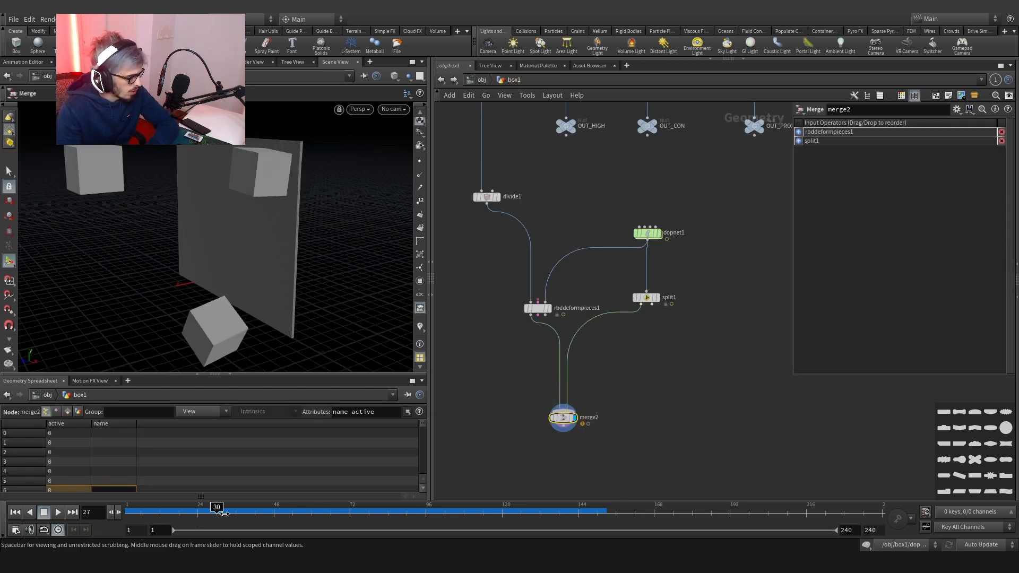
pyautogui.moveTo(223, 513); pyautogui.dragTo(248, 524)
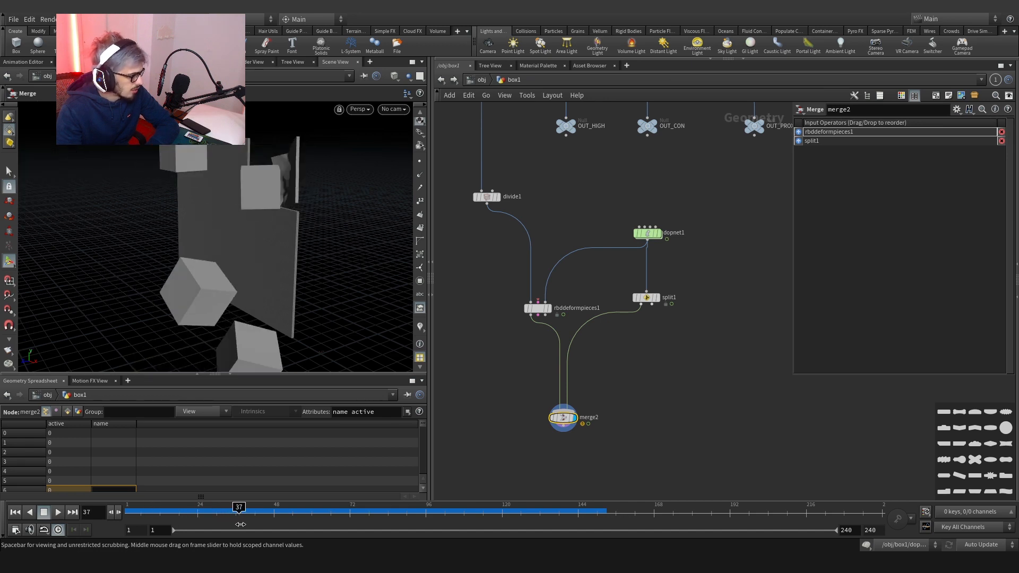
# Inside dopnet1, set the Glue constraint's Propagation Iterations to 15.
pyautogui.doubleClick(644, 234)
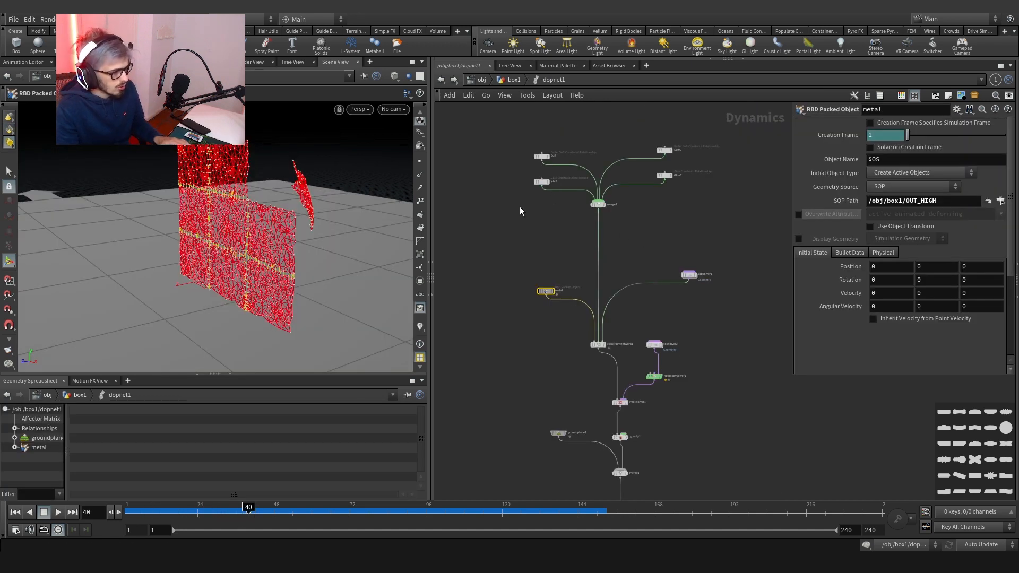
pyautogui.click(542, 183)
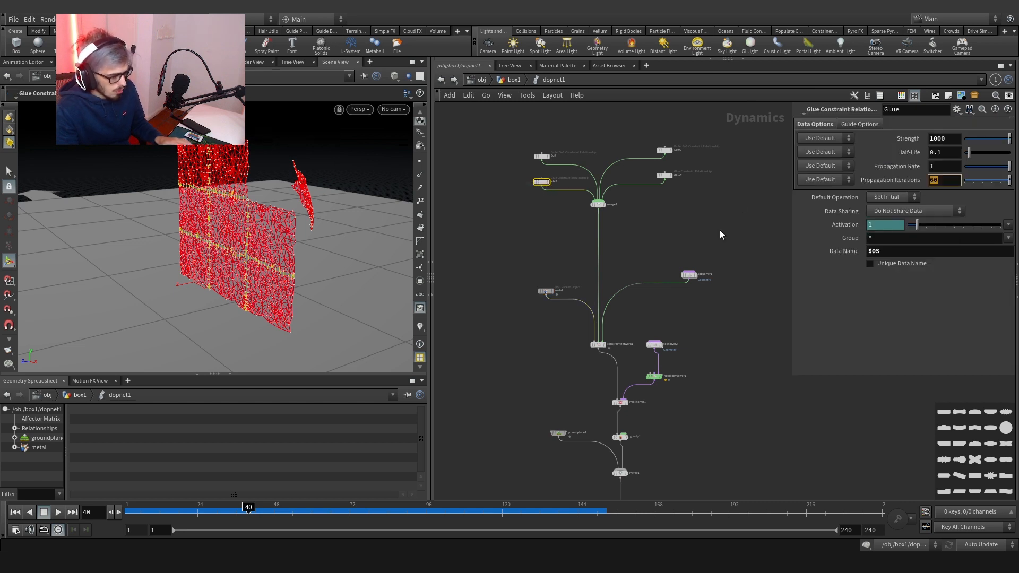
pyautogui.write('15')
pyautogui.press('Return')
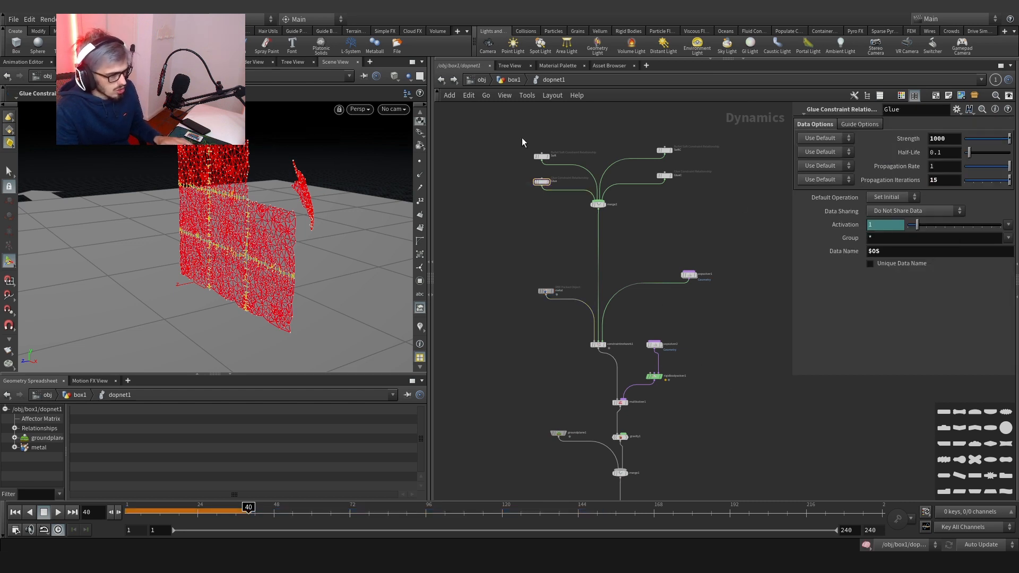
# Replay the simulation from box1 with the new propagation setting and inspect the panel's bending up close near frame 33.
pyautogui.click(513, 80)
pyautogui.click(56, 512)
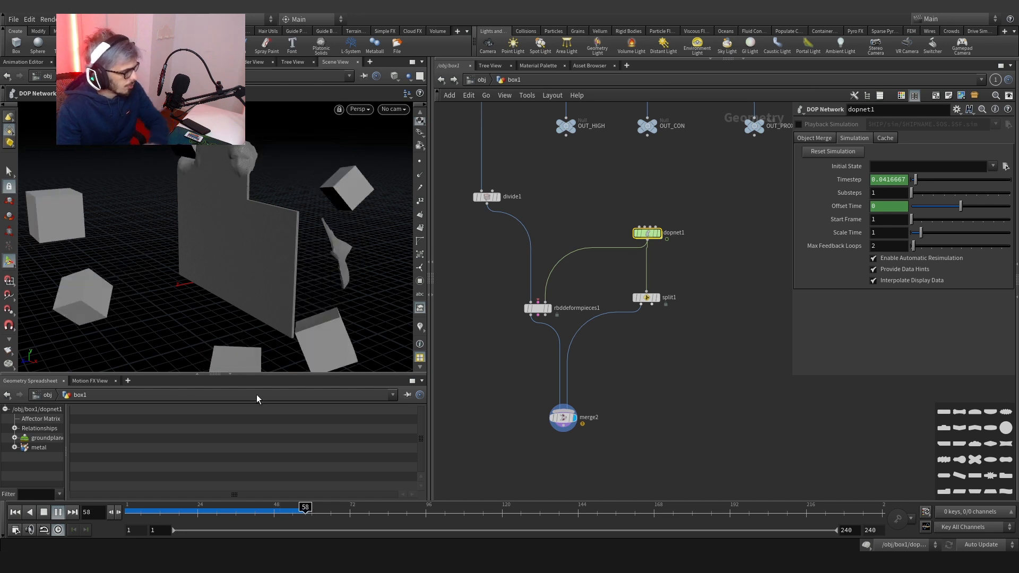
pyautogui.click(247, 511)
pyautogui.press('Escape')
pyautogui.moveTo(244, 189); pyautogui.dragTo(228, 175)
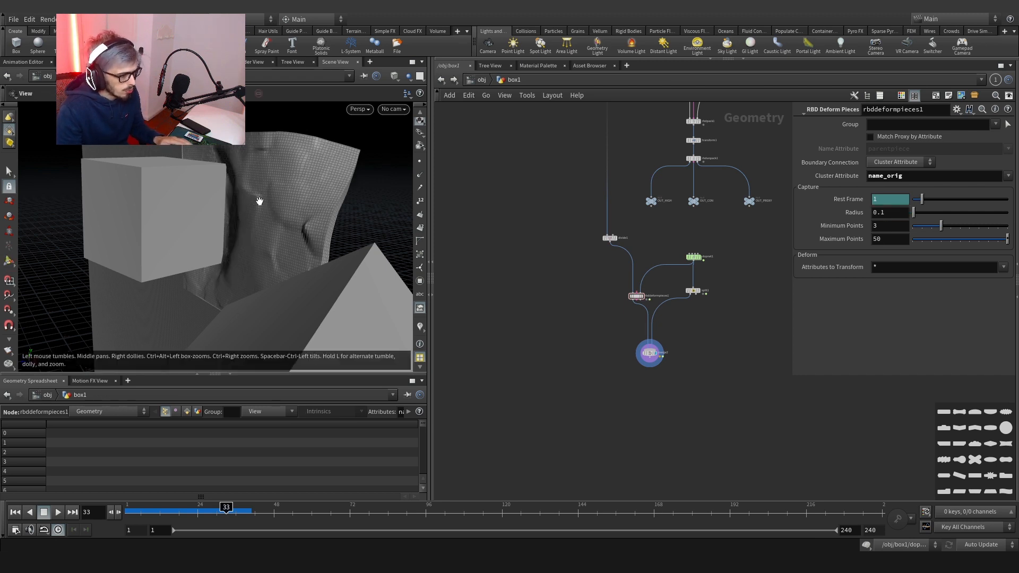
# Set the Radius to 0.2 and Maximum Points to 100 on rbddeformpieces1.
pyautogui.scroll(3, 259, 200)
pyautogui.moveTo(258, 200)
pyautogui.keyDown('alt'); pyautogui.mouseDown()
pyautogui.moveTo(280, 201)
pyautogui.moveTo(258, 205)
pyautogui.mouseUp(); pyautogui.keyUp('alt')
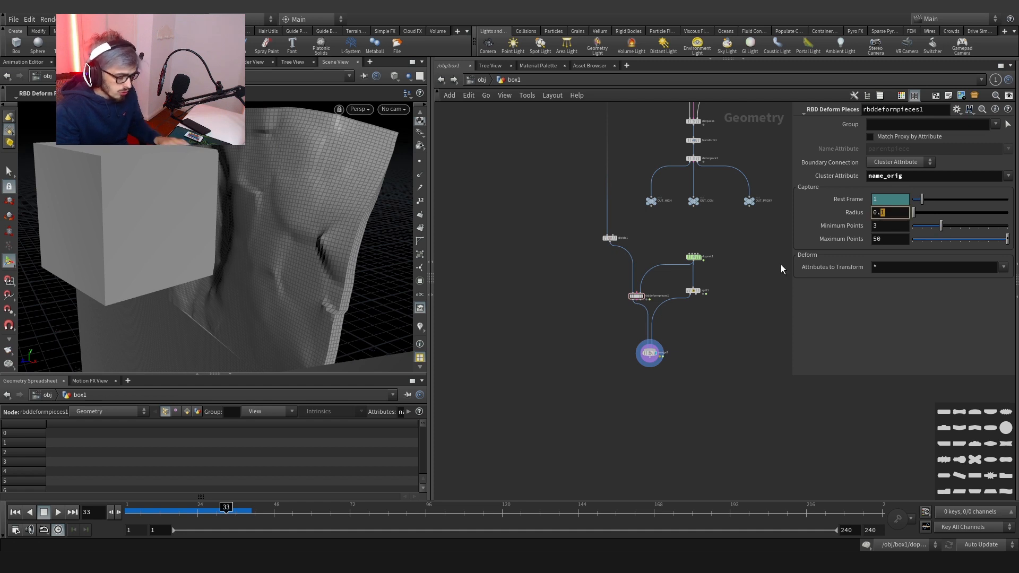
pyautogui.keyDown('alt'); pyautogui.moveTo(316, 221); pyautogui.dragTo(298, 212); pyautogui.keyUp('alt')
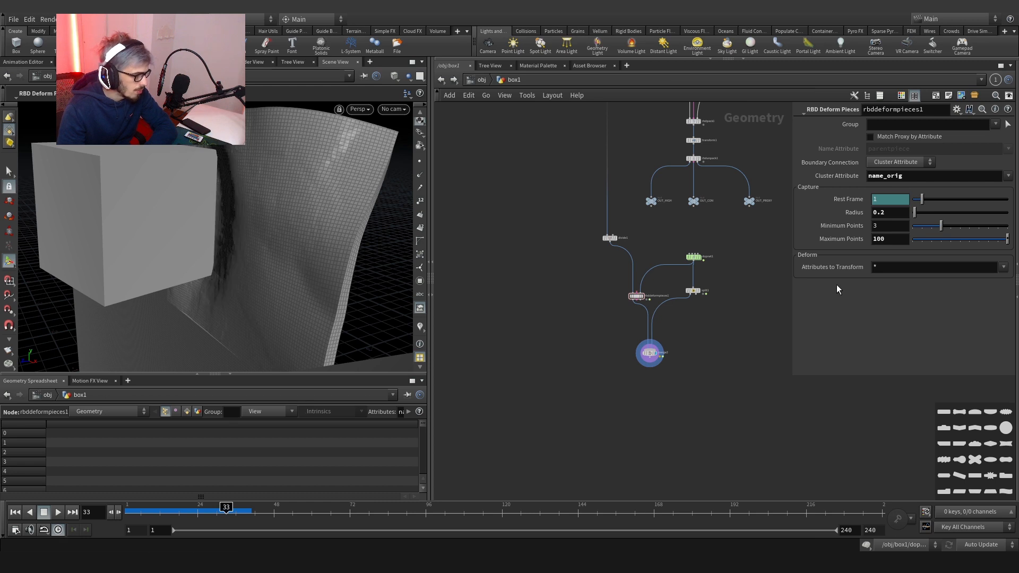
# Examine the panel's bending from another angle while scrubbing the frames leading up to frame 33.
pyautogui.keyDown('alt'); pyautogui.moveTo(305, 218); pyautogui.dragTo(188, 310); pyautogui.keyUp('alt')
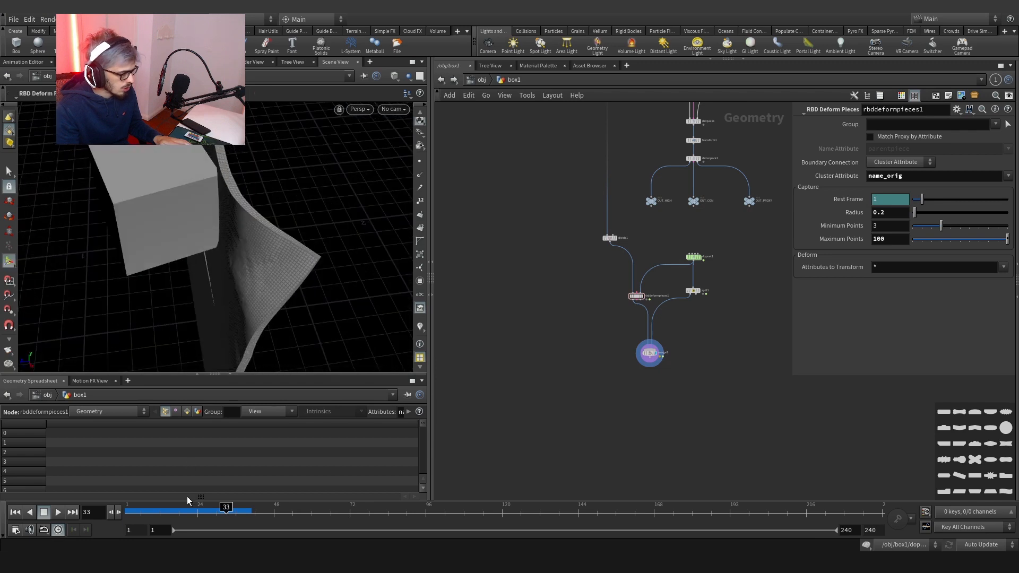
pyautogui.click(183, 511)
pyautogui.moveTo(195, 508); pyautogui.dragTo(223, 509)
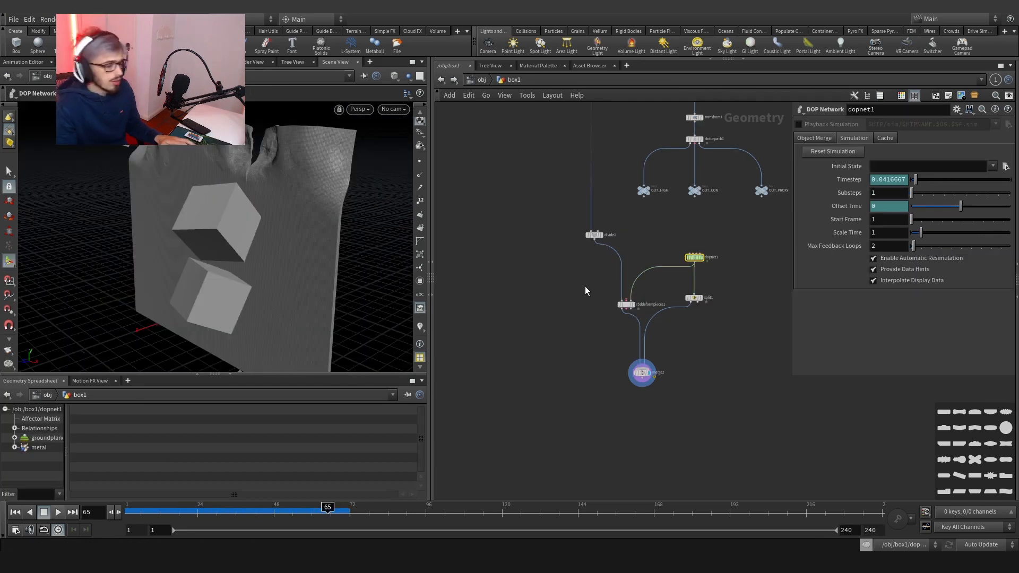
# Add a UV Unwrap node in box1 and insert it on the long wire that feeds divide1.
pyautogui.moveTo(580, 285); pyautogui.dragTo(573, 318, button='middle')
pyautogui.scroll(-4, 572, 316)
pyautogui.moveTo(577, 255); pyautogui.dragTo(558, 348, button='middle')
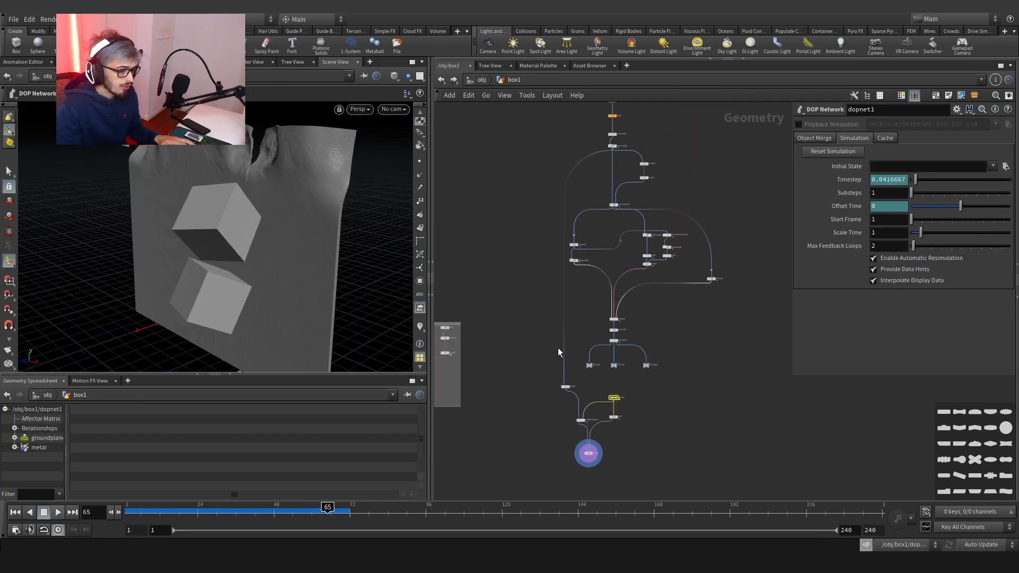
pyautogui.scroll(4, 558, 348)
pyautogui.press('Tab')
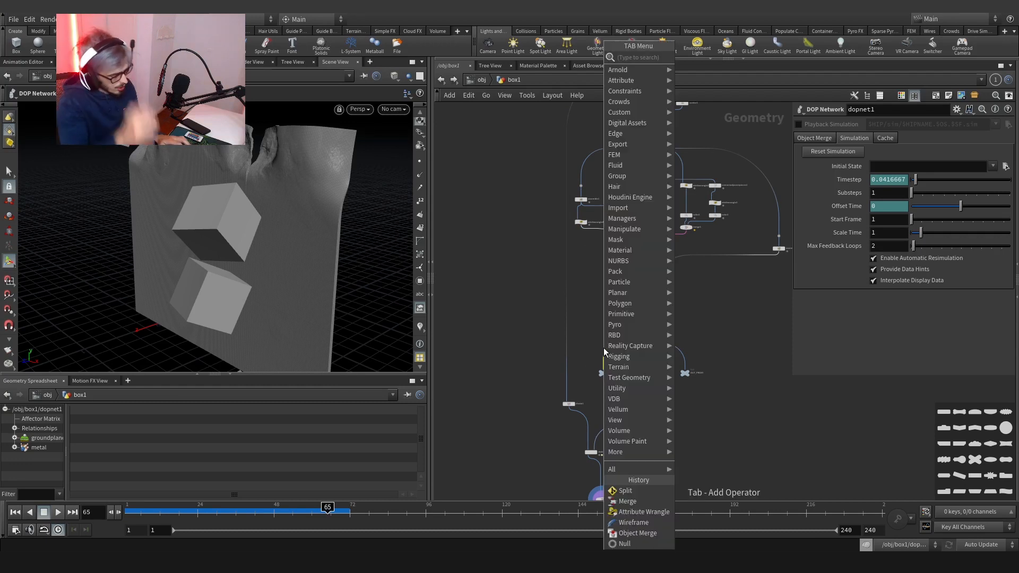
pyautogui.write('uv')
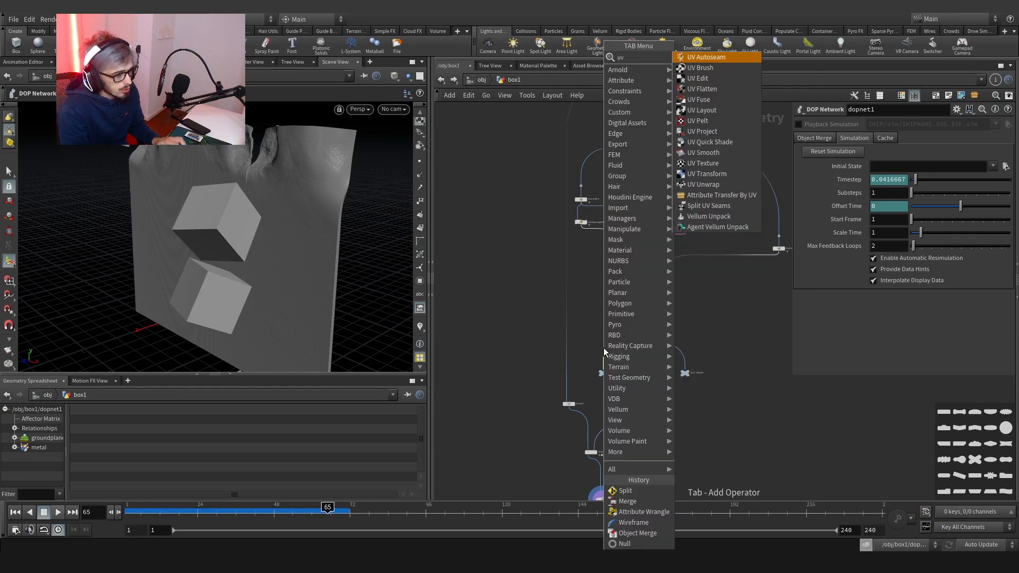
pyautogui.press('Return')
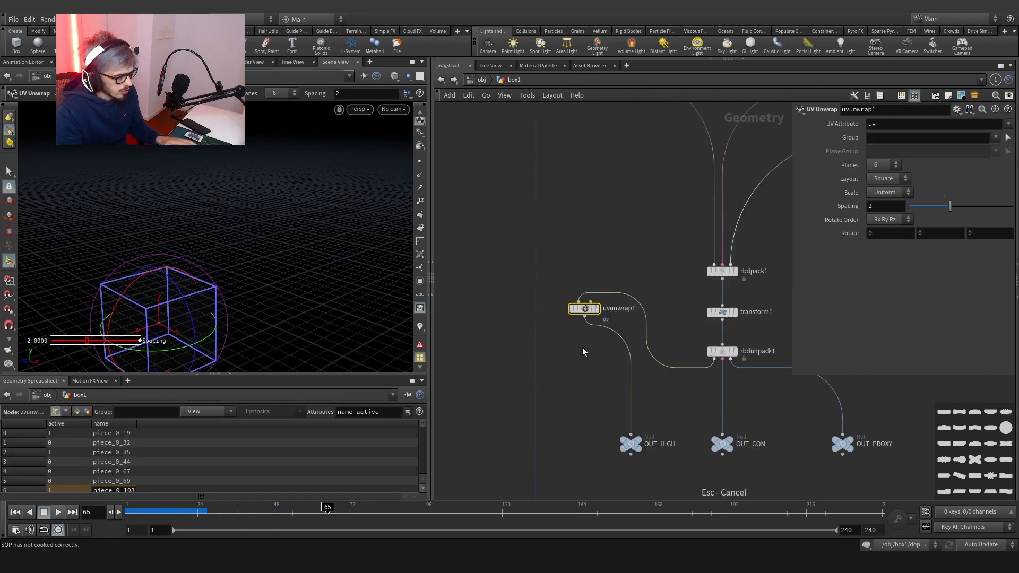
pyautogui.moveTo(580, 315); pyautogui.dragTo(539, 314)
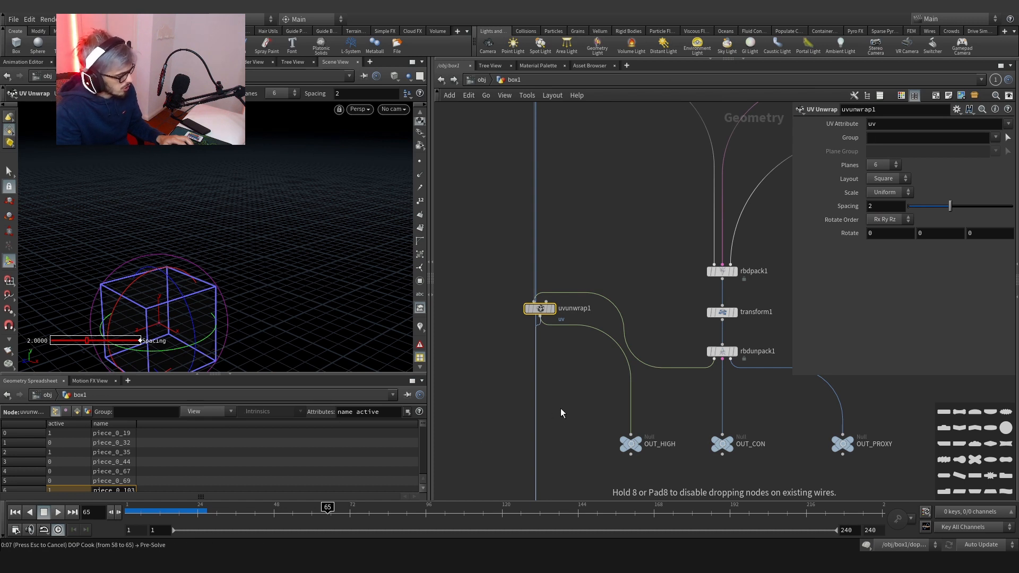
# Add a UV Quick Shade node, connect it to the first output of rbddeformpieces1 and display it.
pyautogui.moveTo(572, 409); pyautogui.dragTo(521, 169, button='middle')
pyautogui.scroll(-3, 521, 169)
pyautogui.scroll(3, 522, 343)
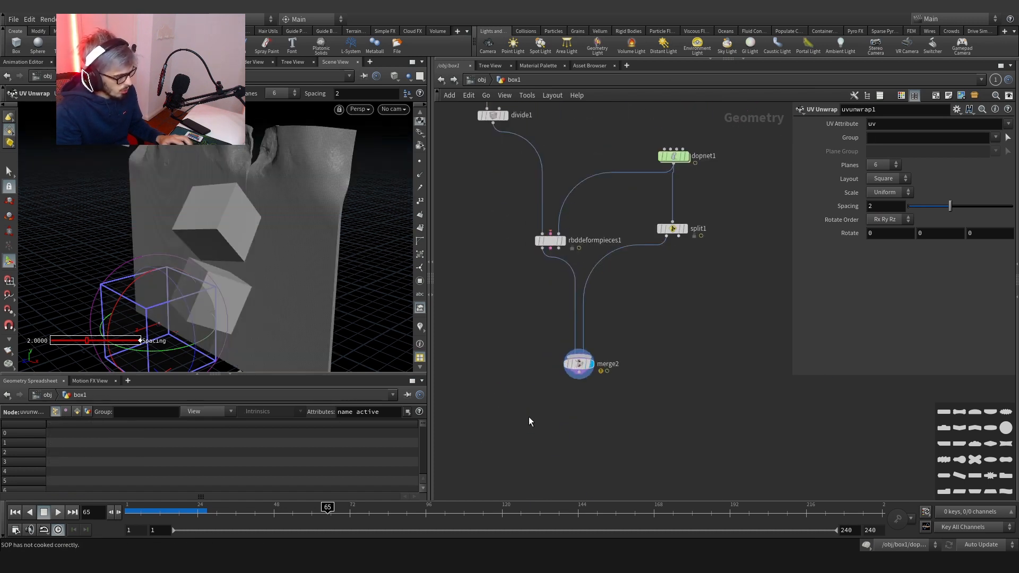
pyautogui.press('Tab')
pyautogui.write('quick')
pyautogui.press('Down')
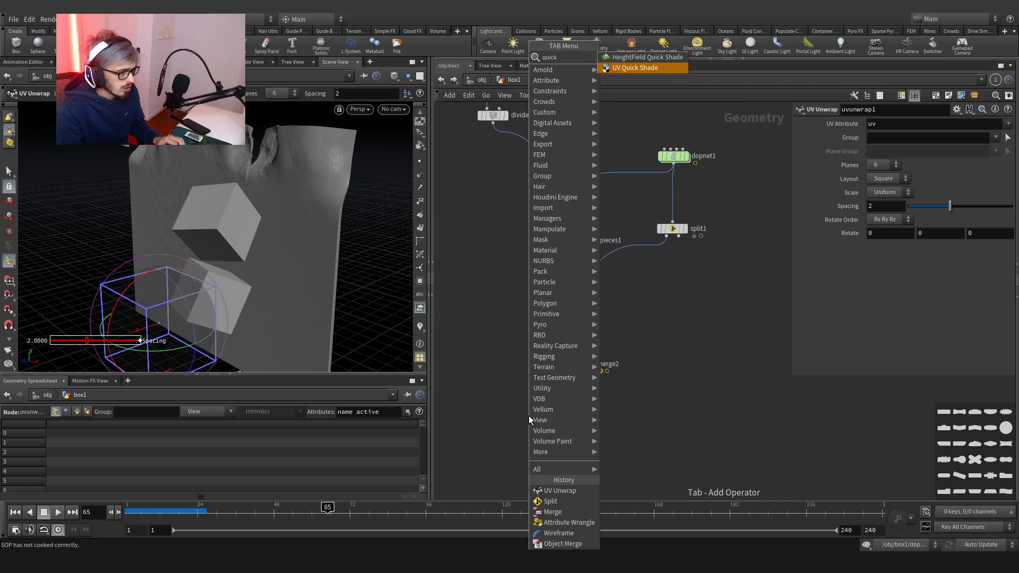
pyautogui.press('Return')
pyautogui.click(550, 291)
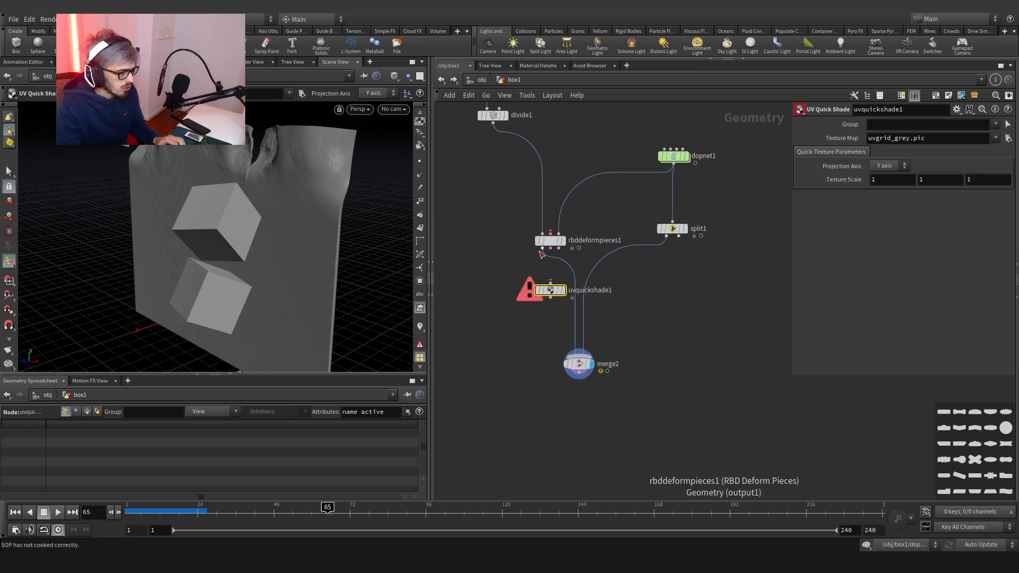
pyautogui.click(563, 291)
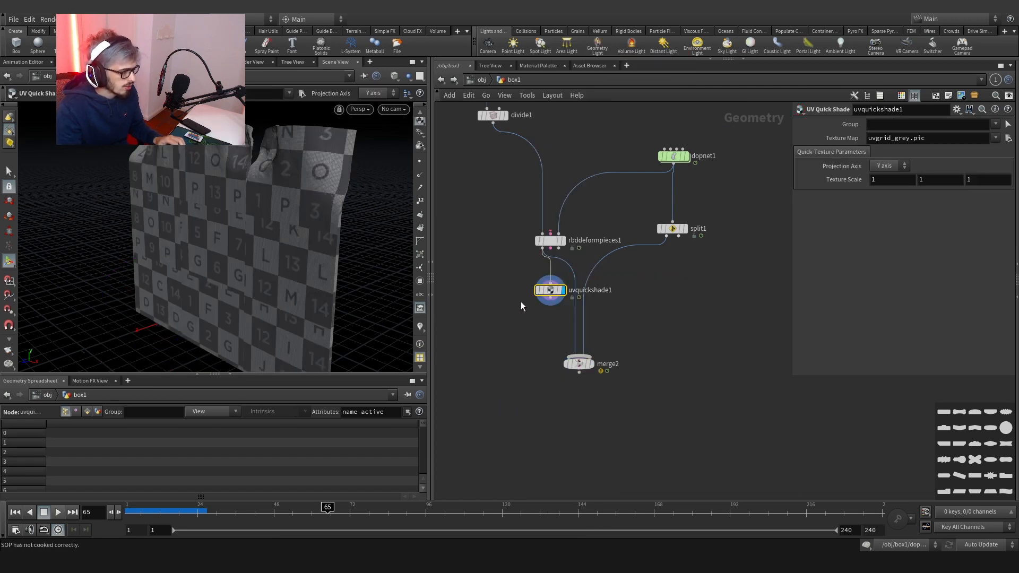